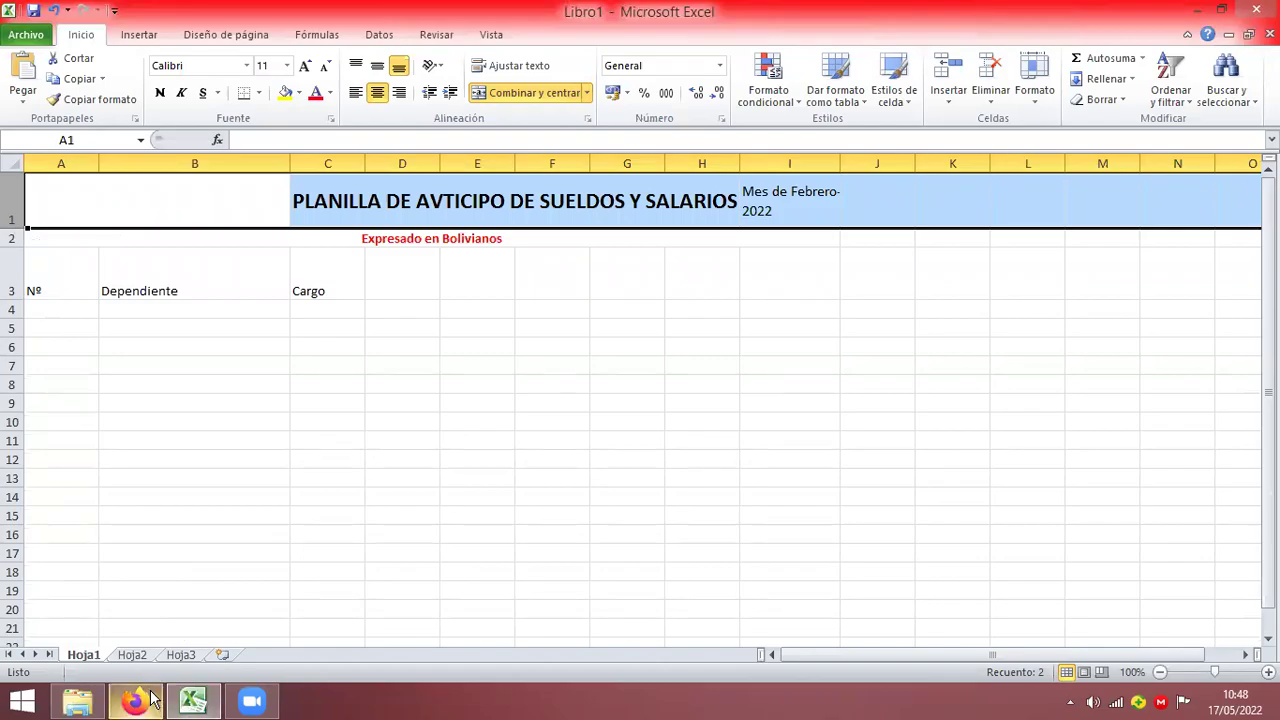
Centre the row 3 headers both horizontally and vertically.
click(148, 702)
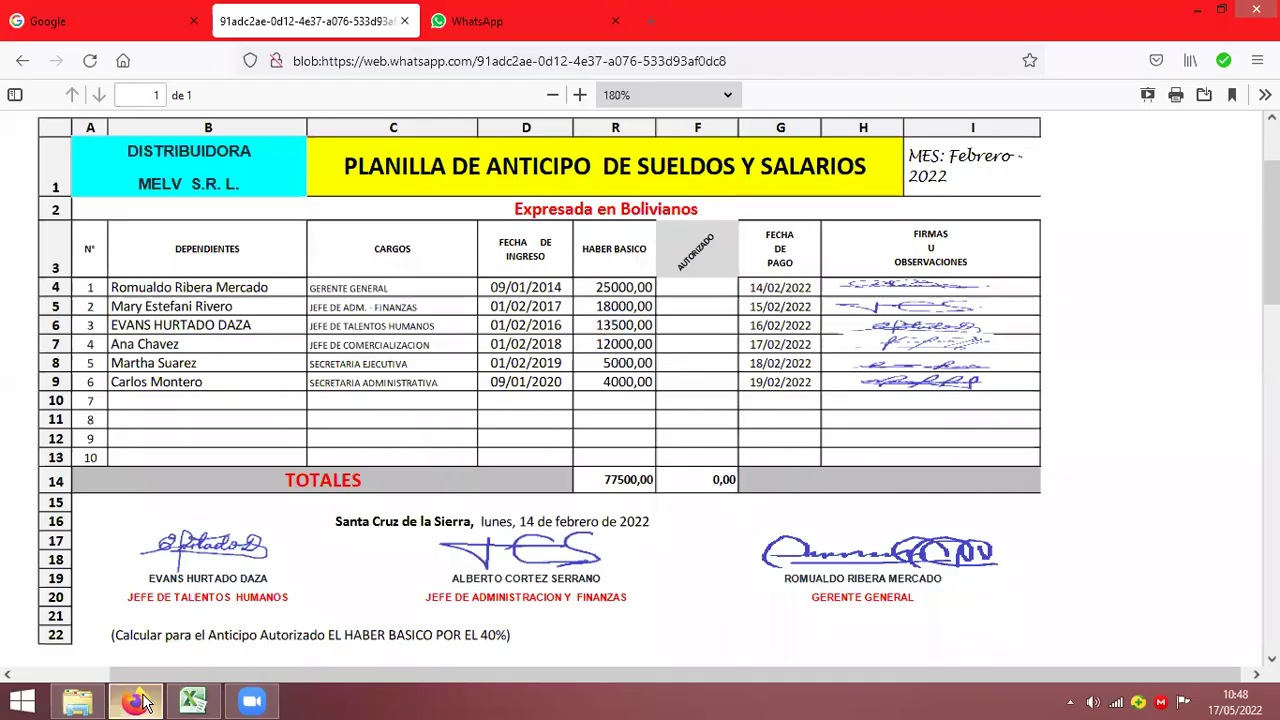
click(194, 702)
click(14, 279)
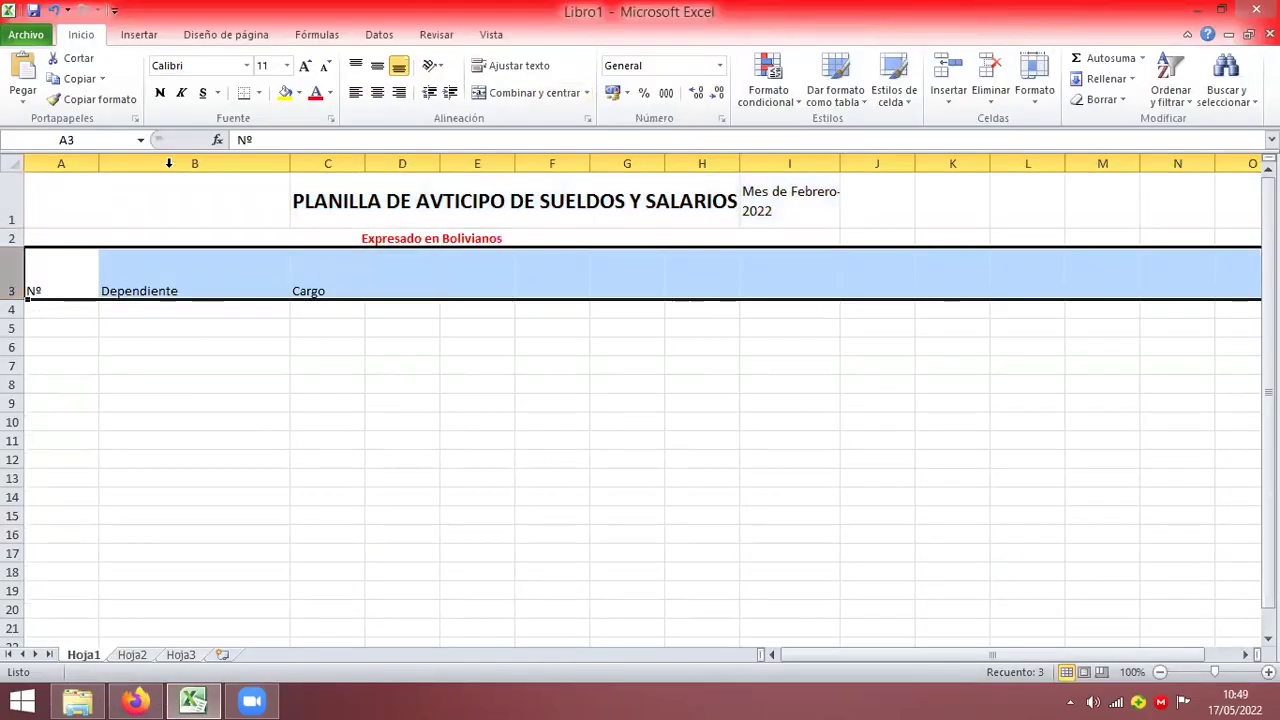
click(377, 92)
click(377, 65)
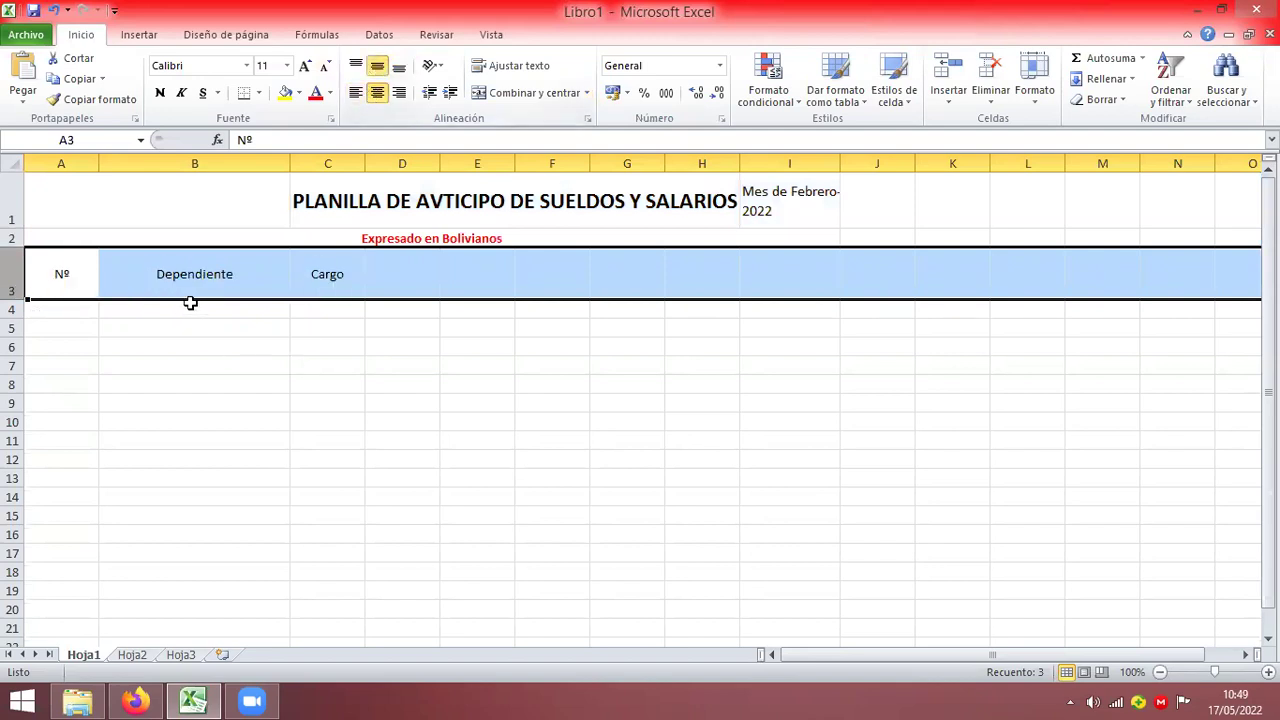
Enter the header 'Fecha de Ingrso' in D3 and wrap its text.
click(378, 283)
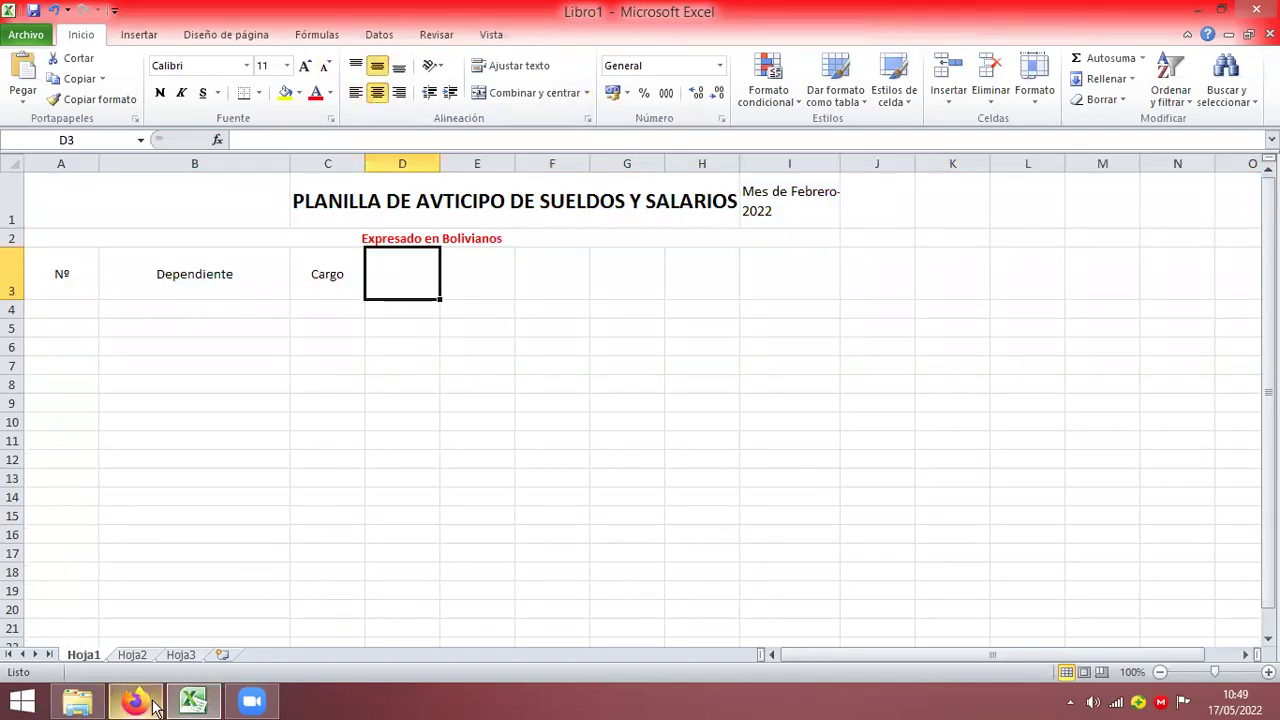
click(140, 703)
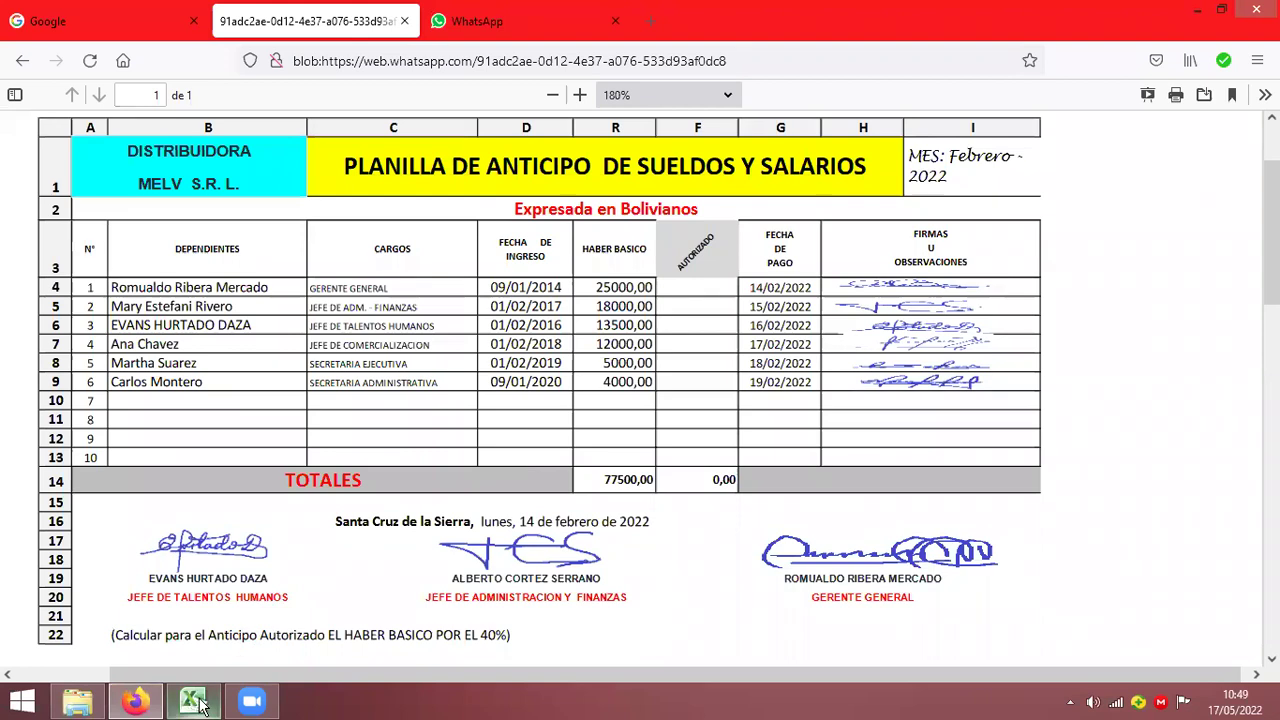
click(193, 701)
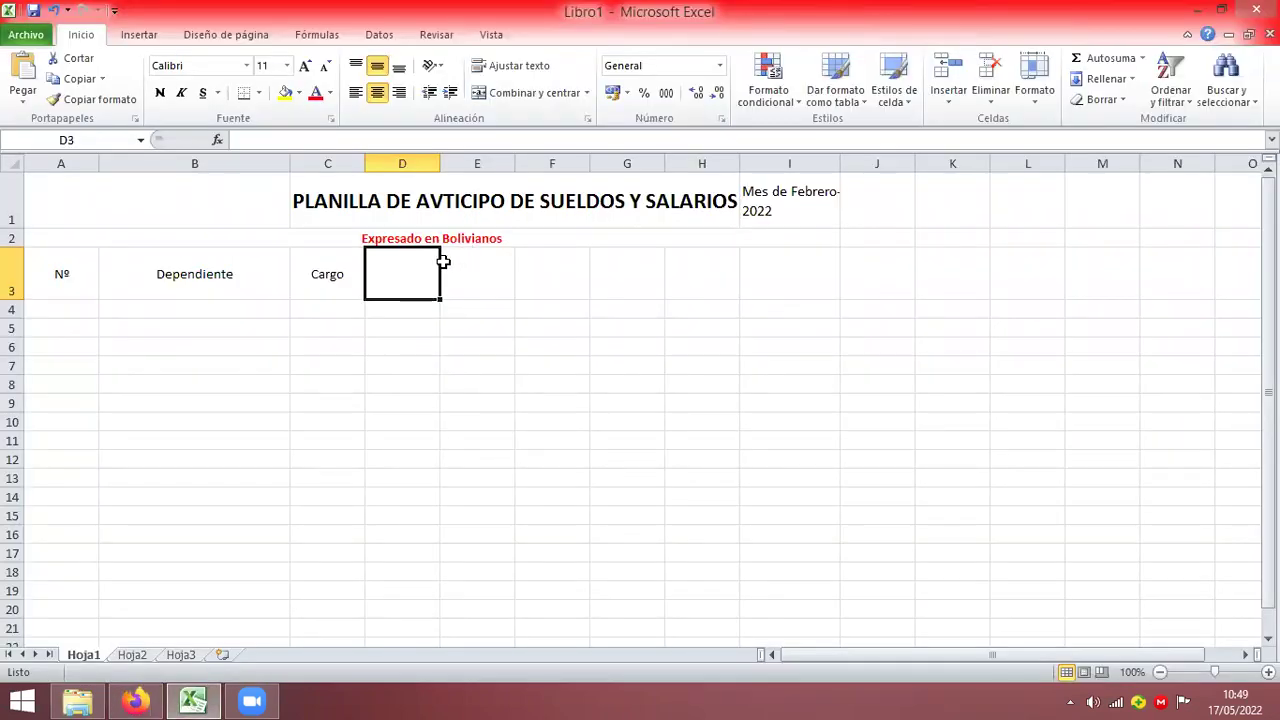
text(Fecha de Ingrso)
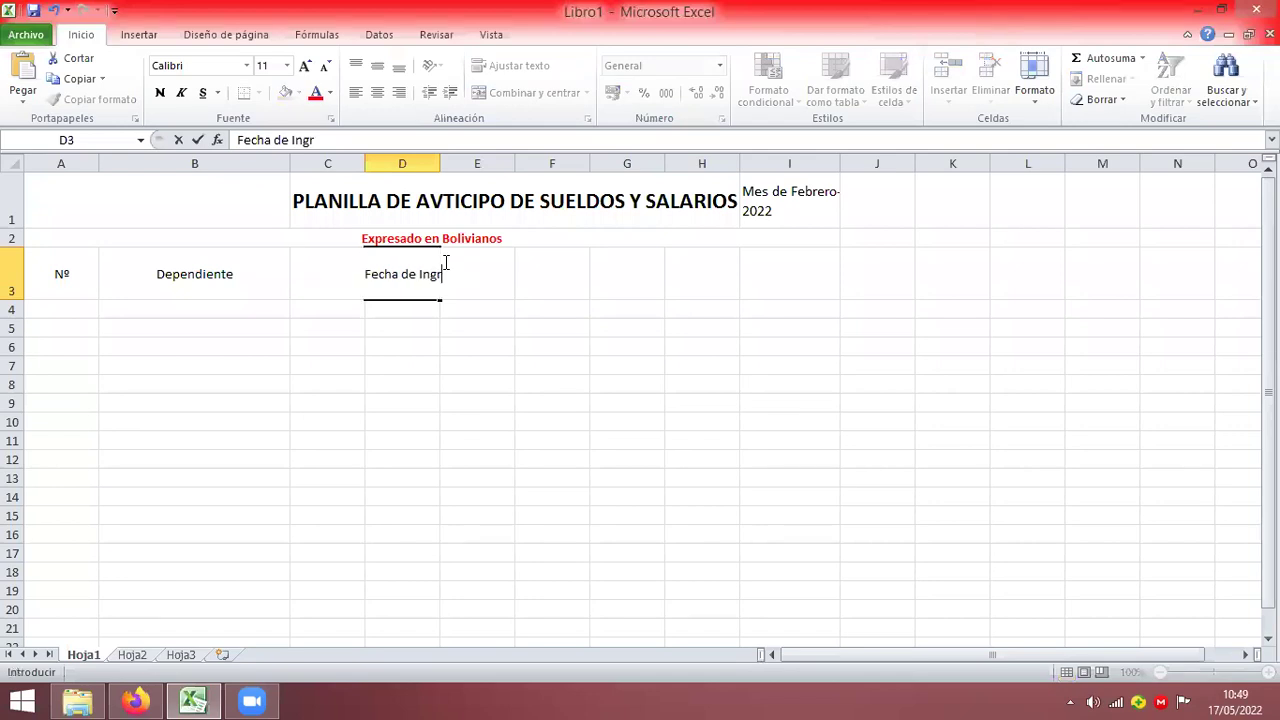
key(Return)
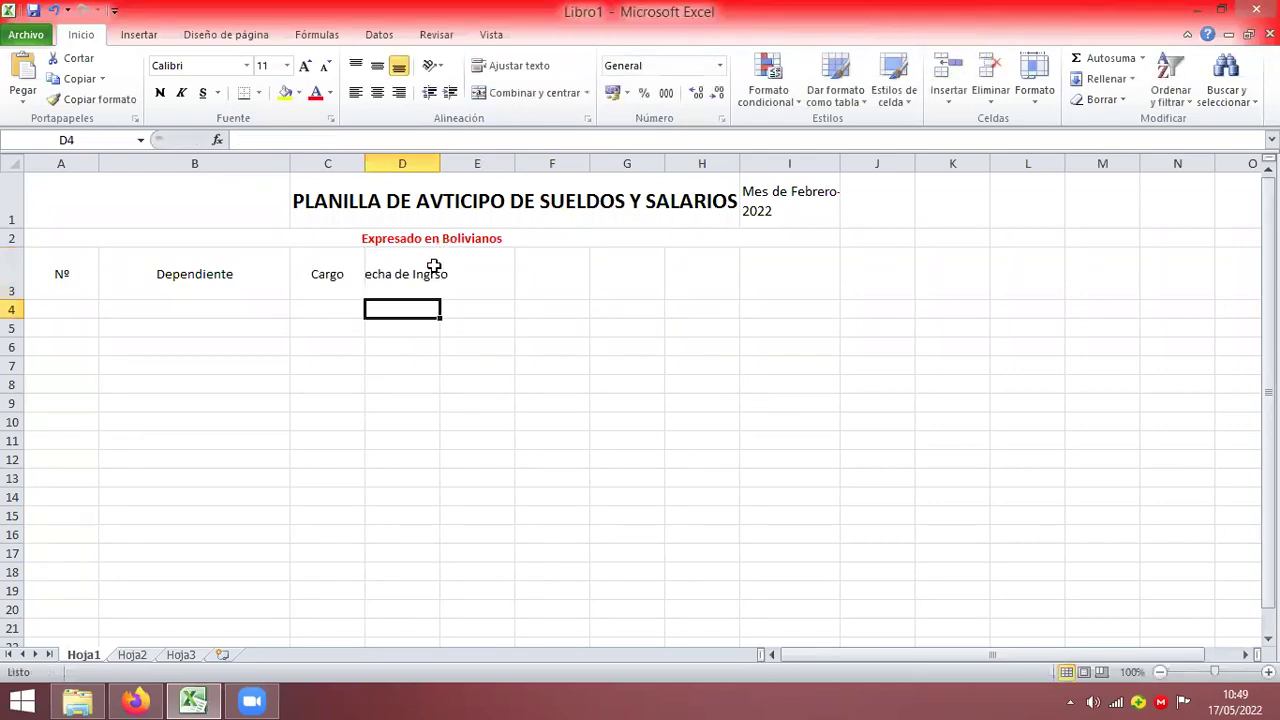
click(428, 268)
click(517, 65)
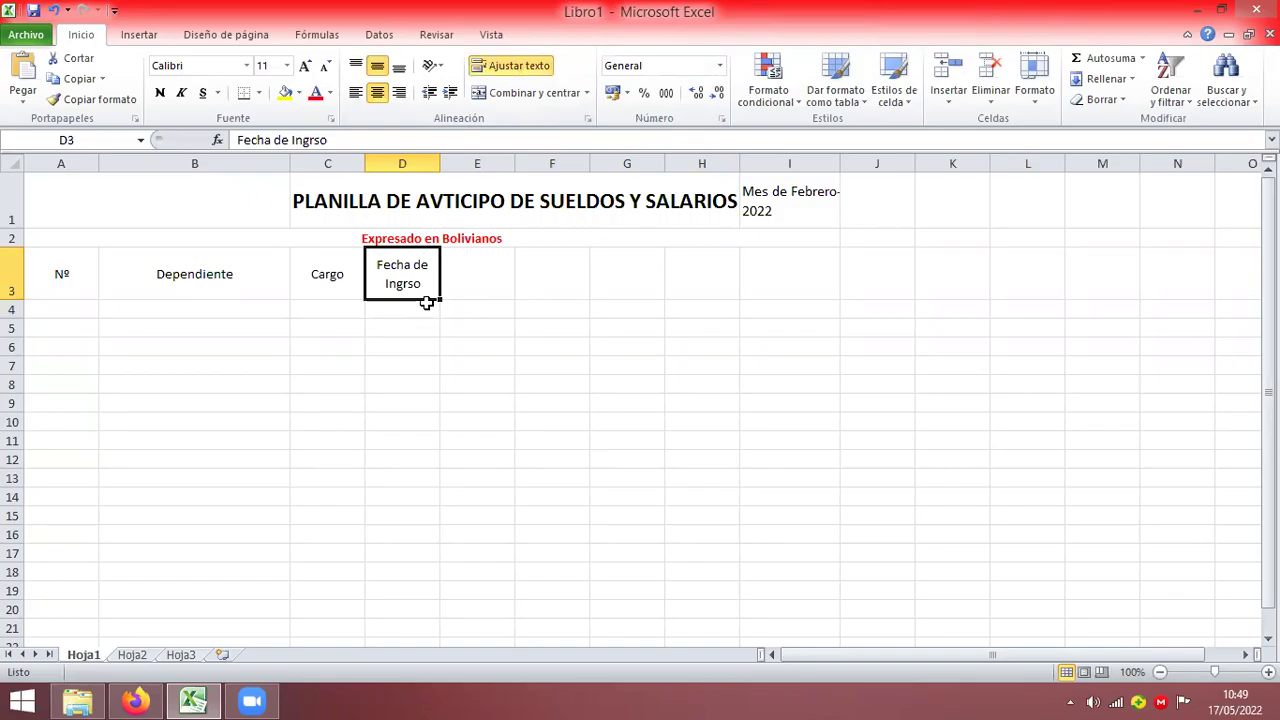
key(alt+Tab)
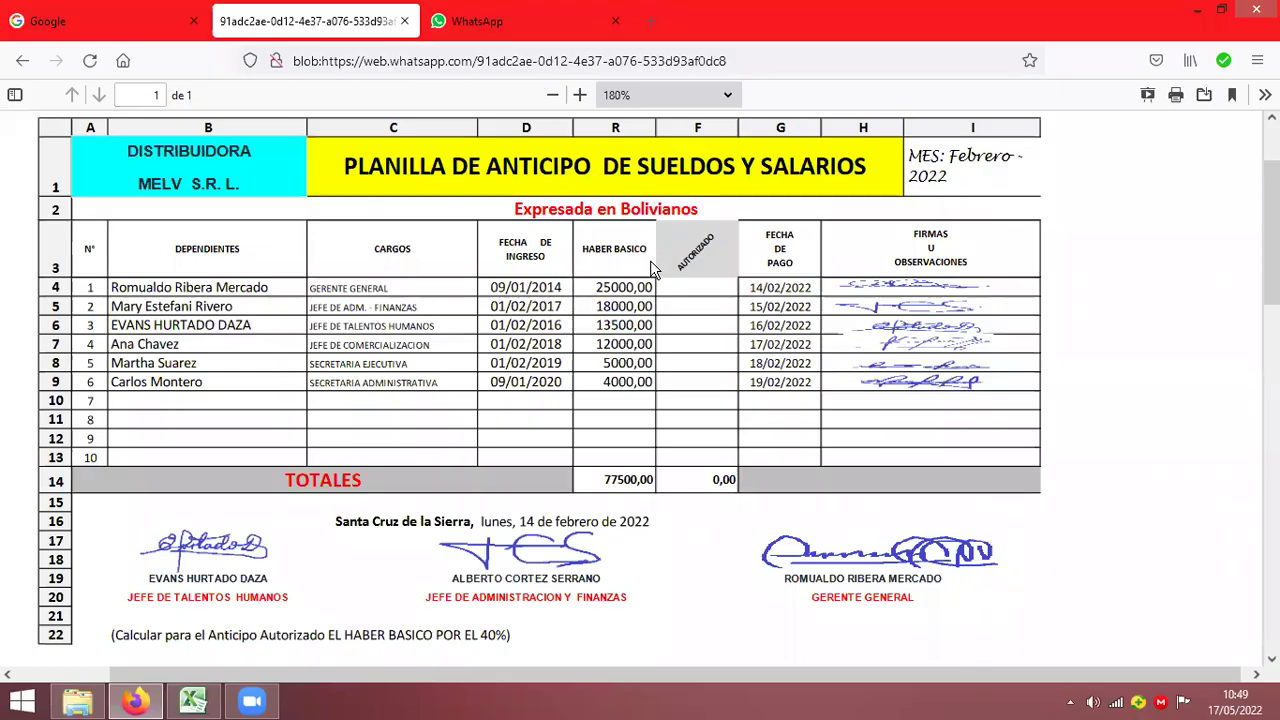
key(alt+Tab)
Add the headers 'Haber Basico' in E3 and 'Anticipo' in F3.
click(486, 277)
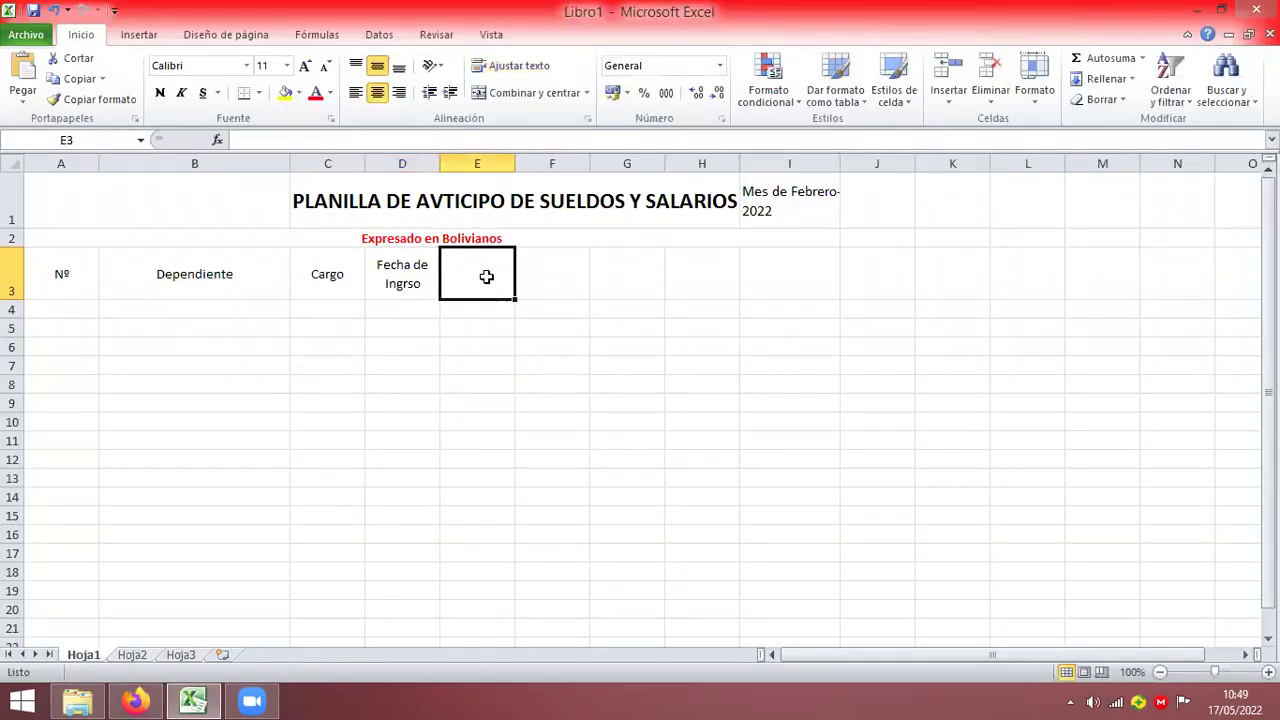
text(Haber Basico)
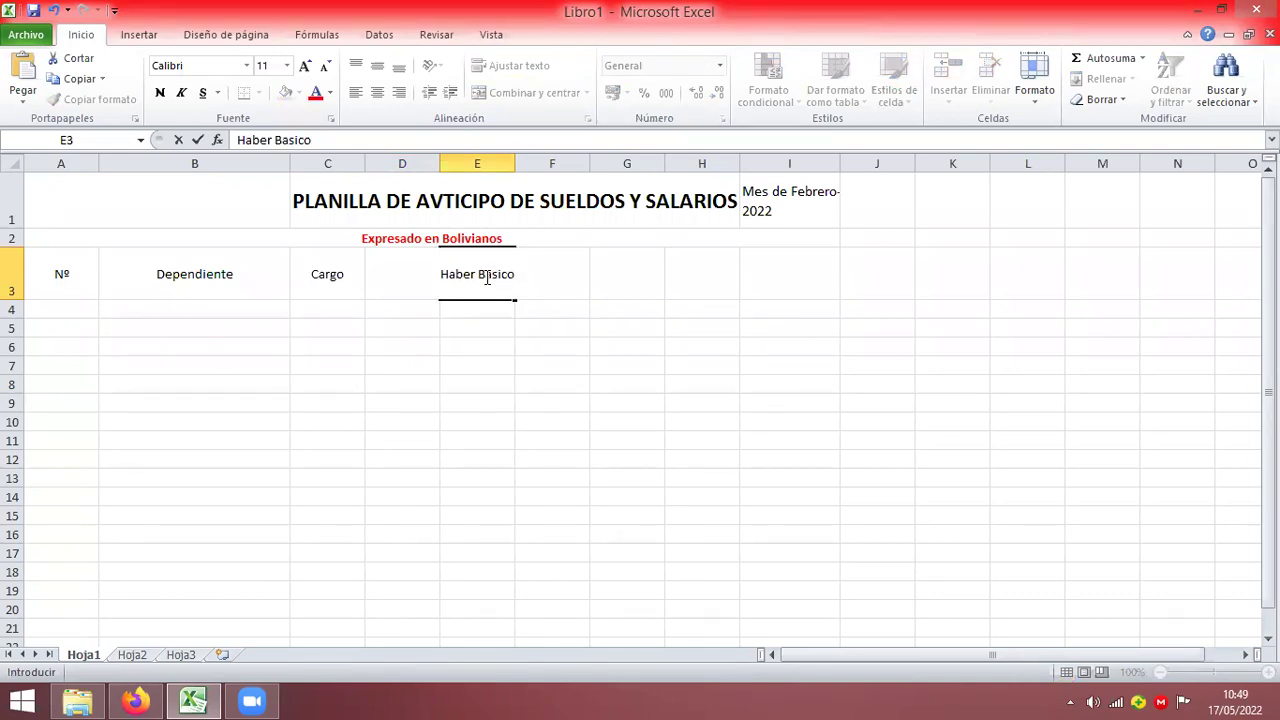
key(Tab)
key(alt+Tab)
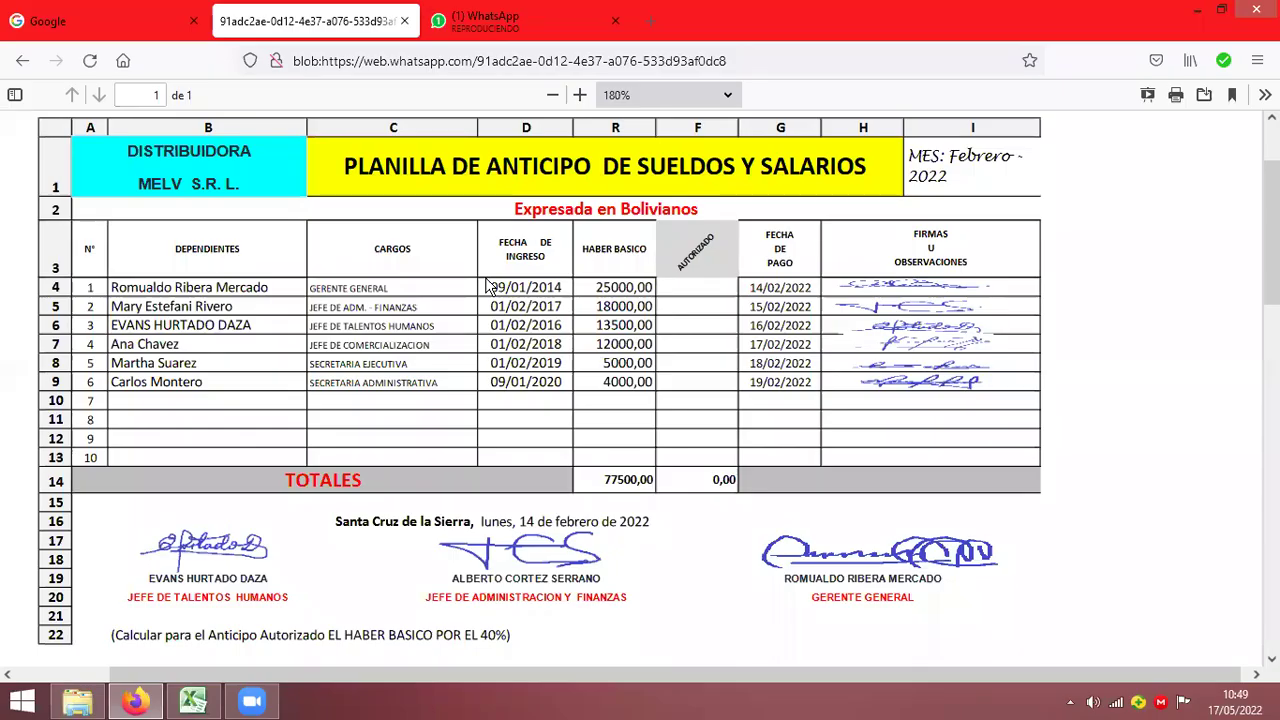
key(alt+Tab)
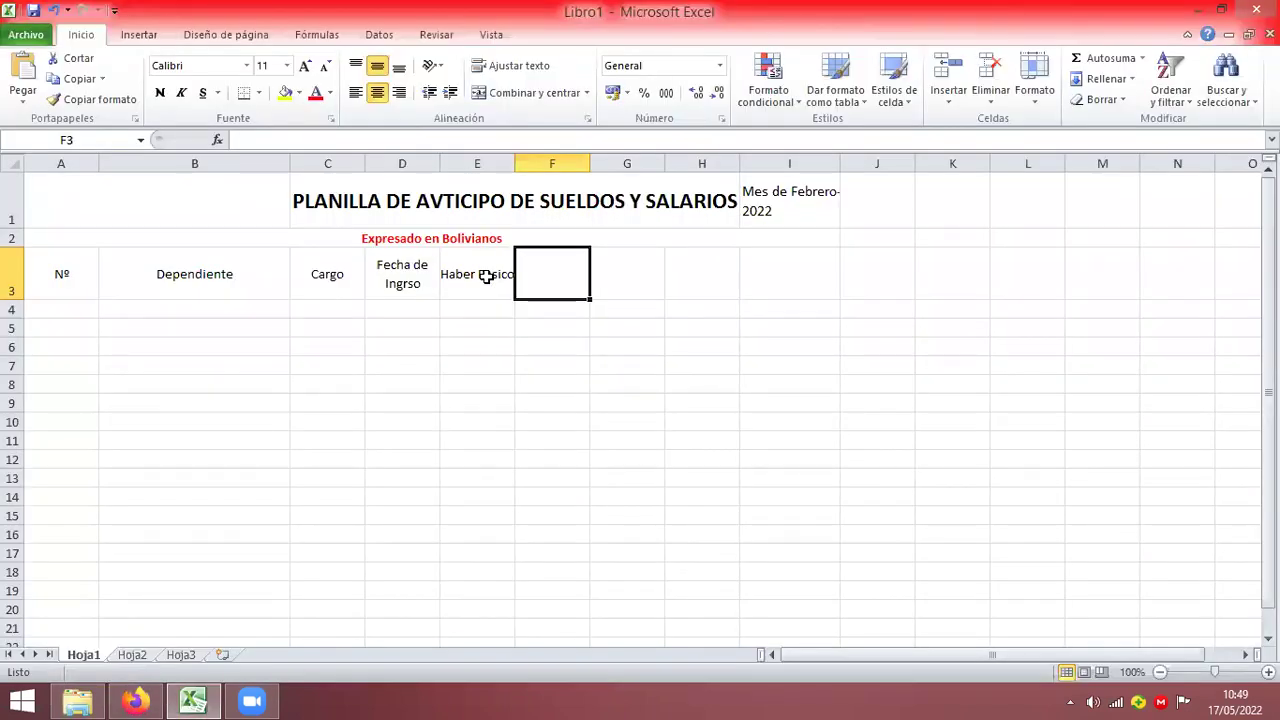
text(Antici)
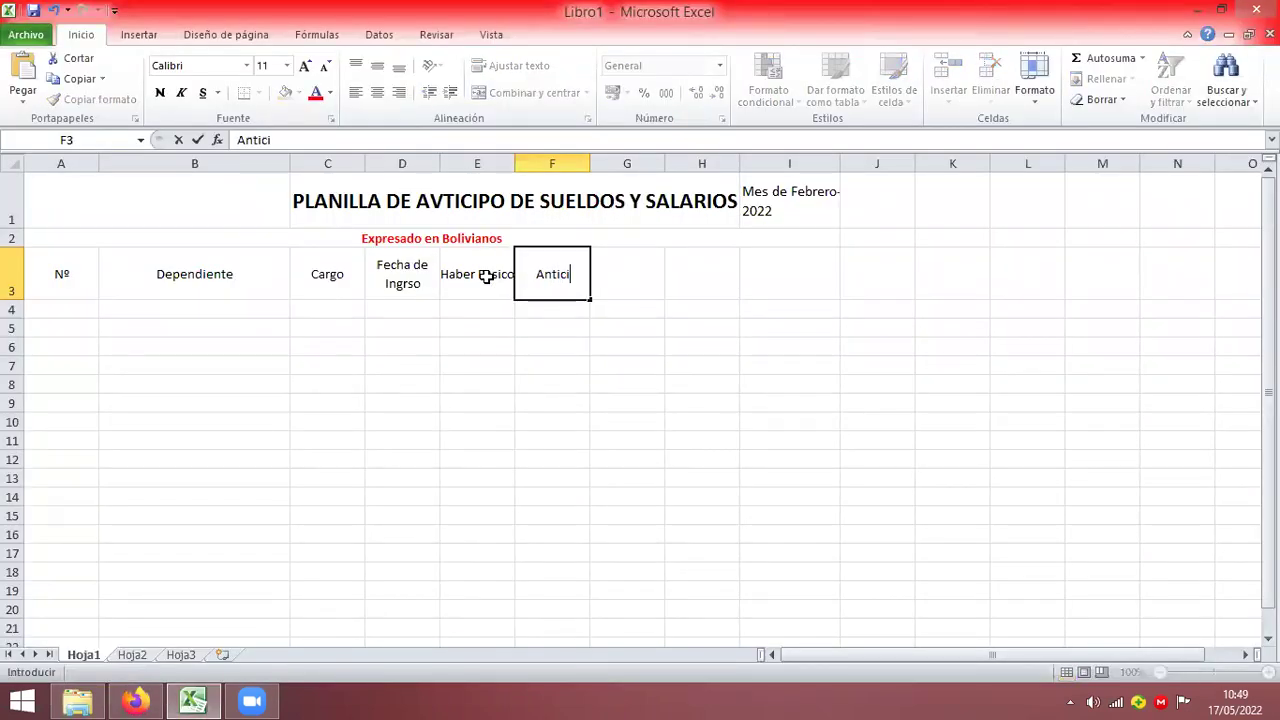
text(po)
key(Tab)
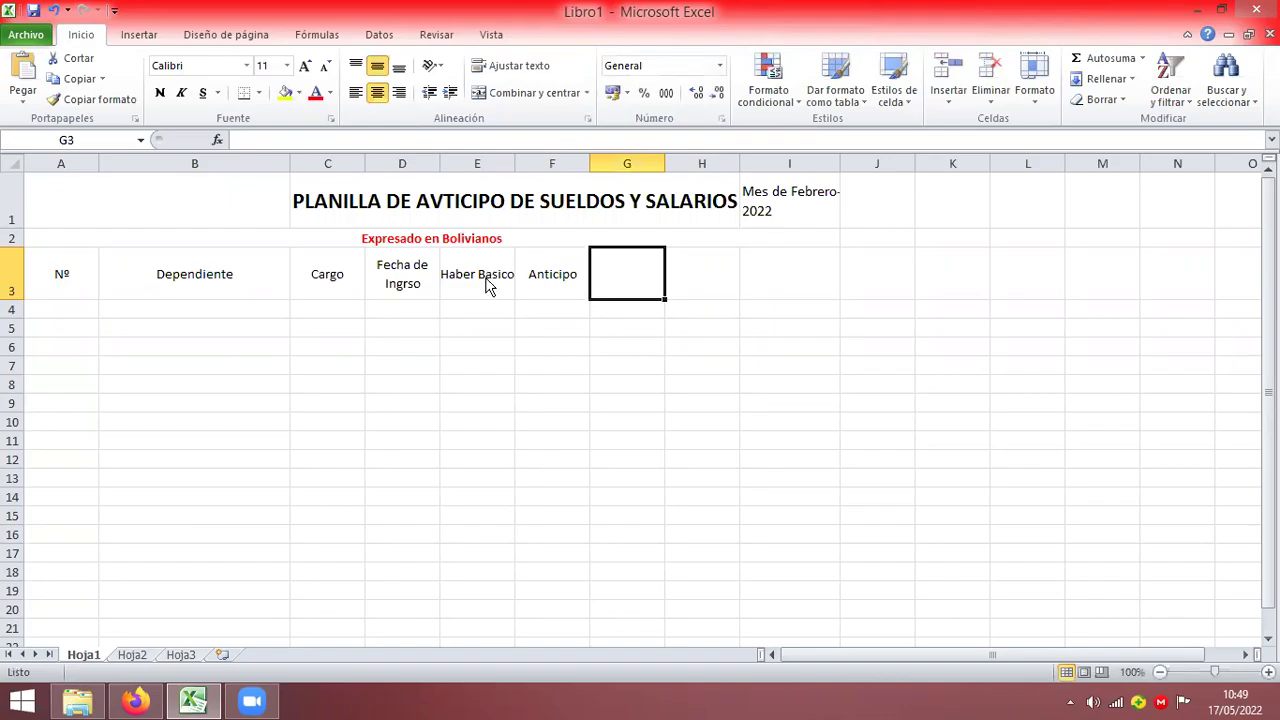
Add the headers 'Fecha de Pago' in G3 and 'Firma u Observaciones' in H3.
key(alt+Tab)
key(alt+Tab)
text(Fec)
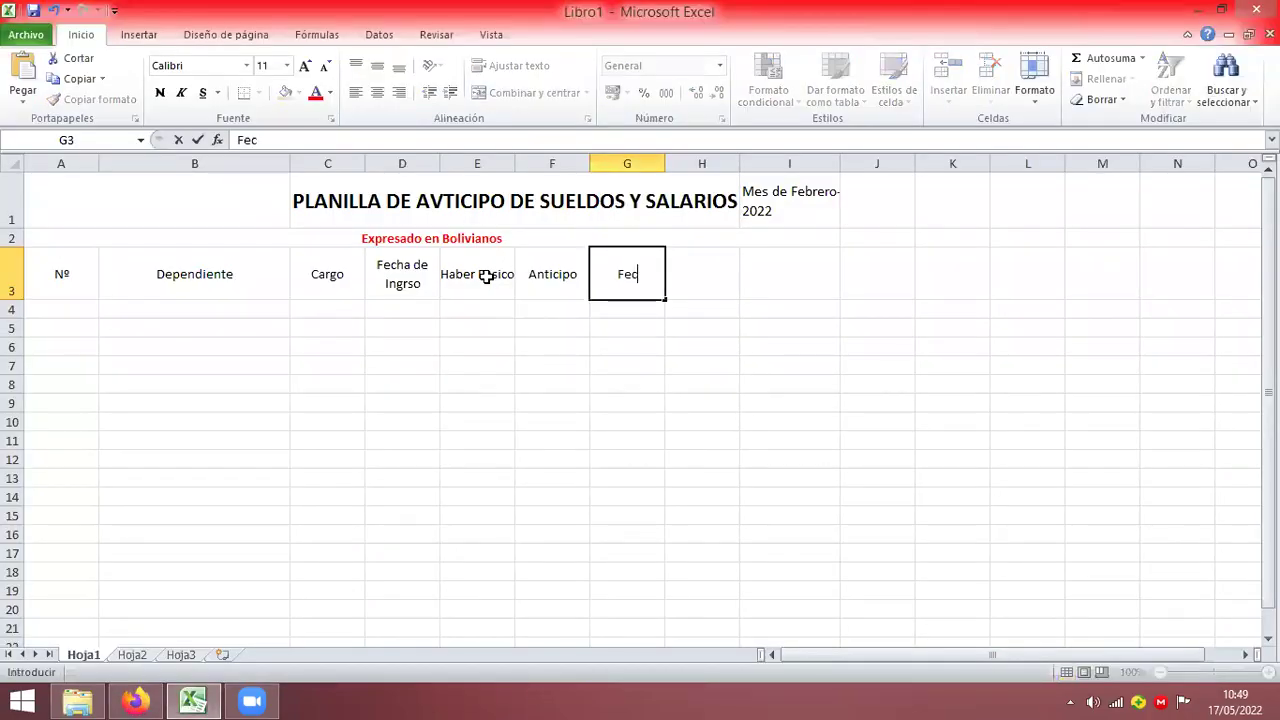
text(ha de Pag)
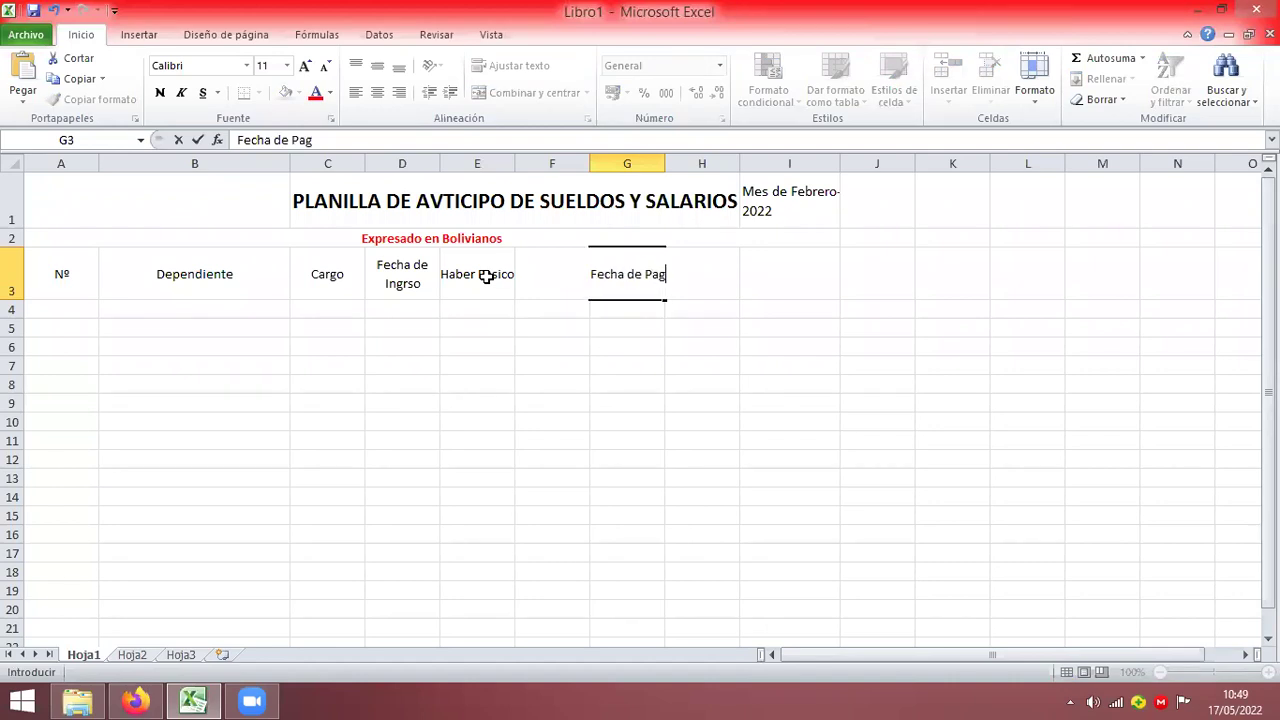
text(o)
key(Return)
key(Left)
key(Right)
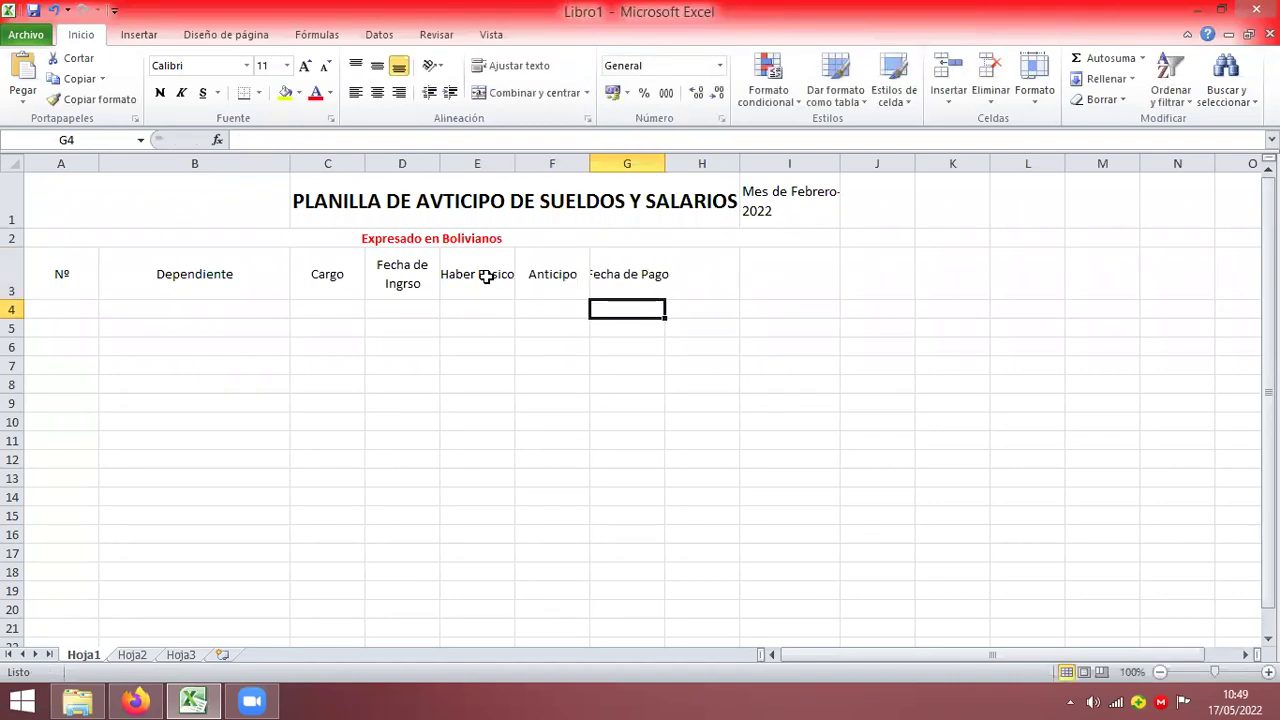
key(Right)
key(Up)
key(alt+Tab)
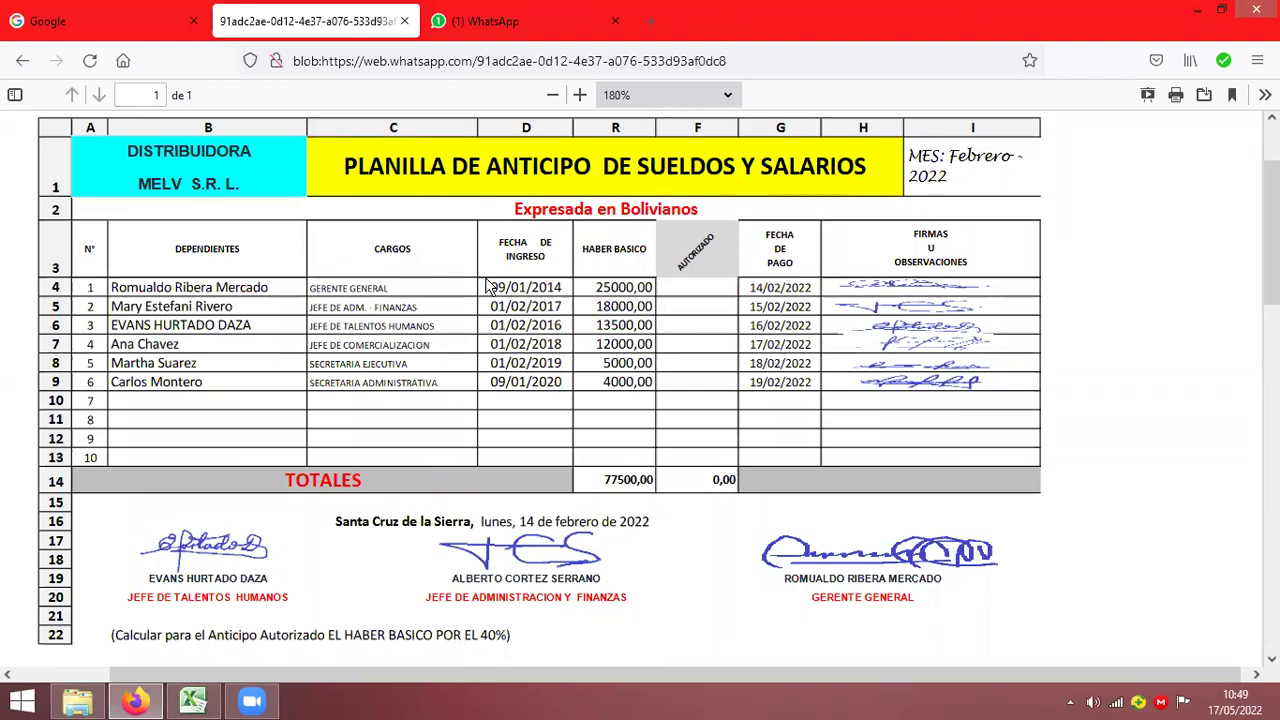
key(alt+Tab)
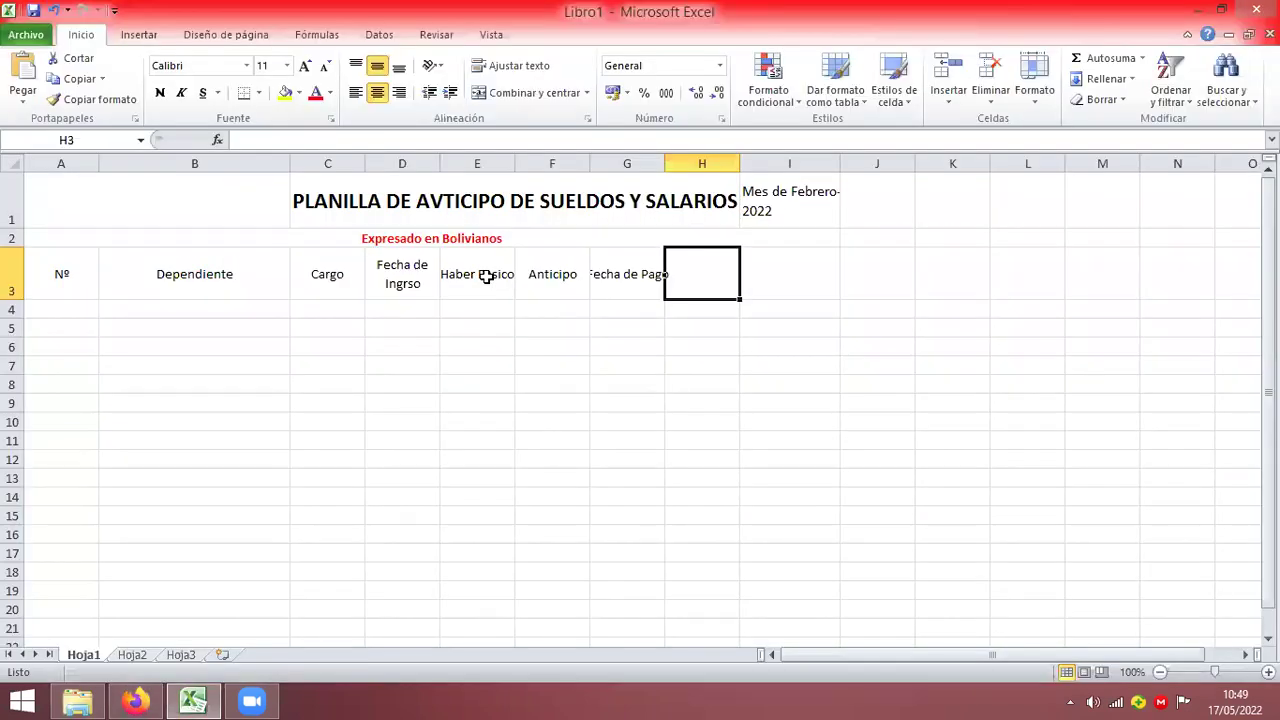
text(Firma u O)
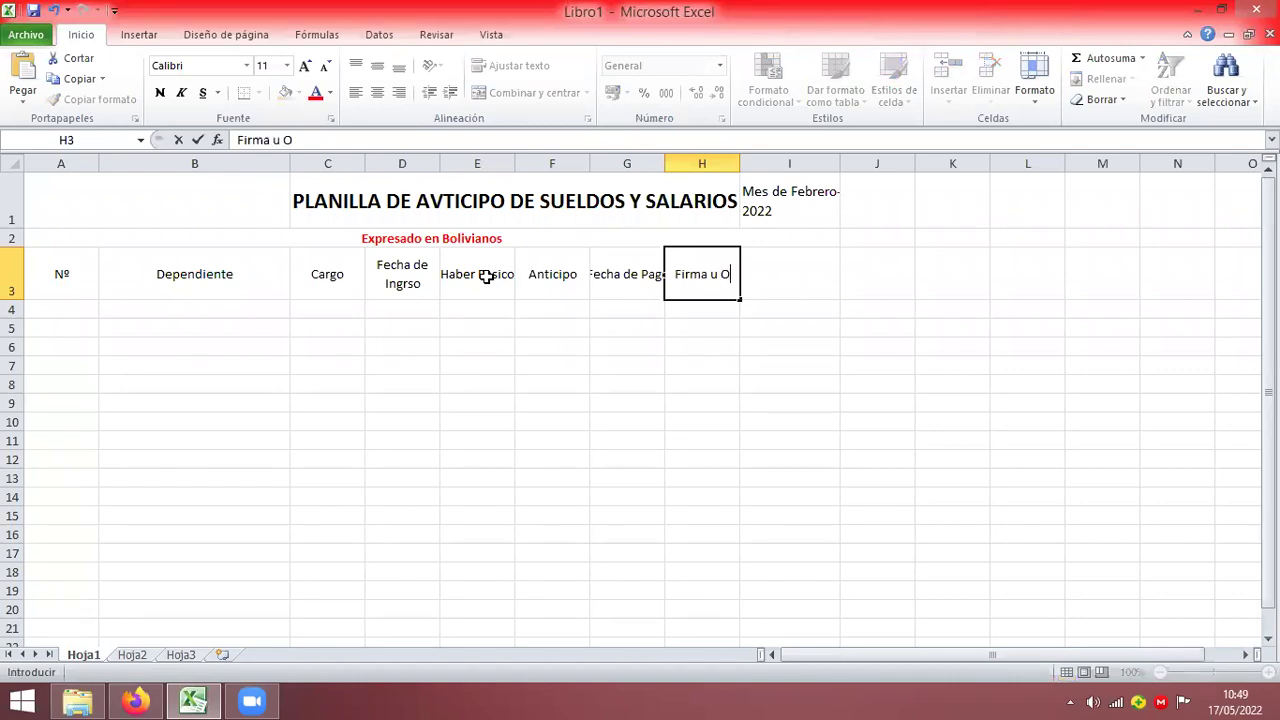
text(bservacio)
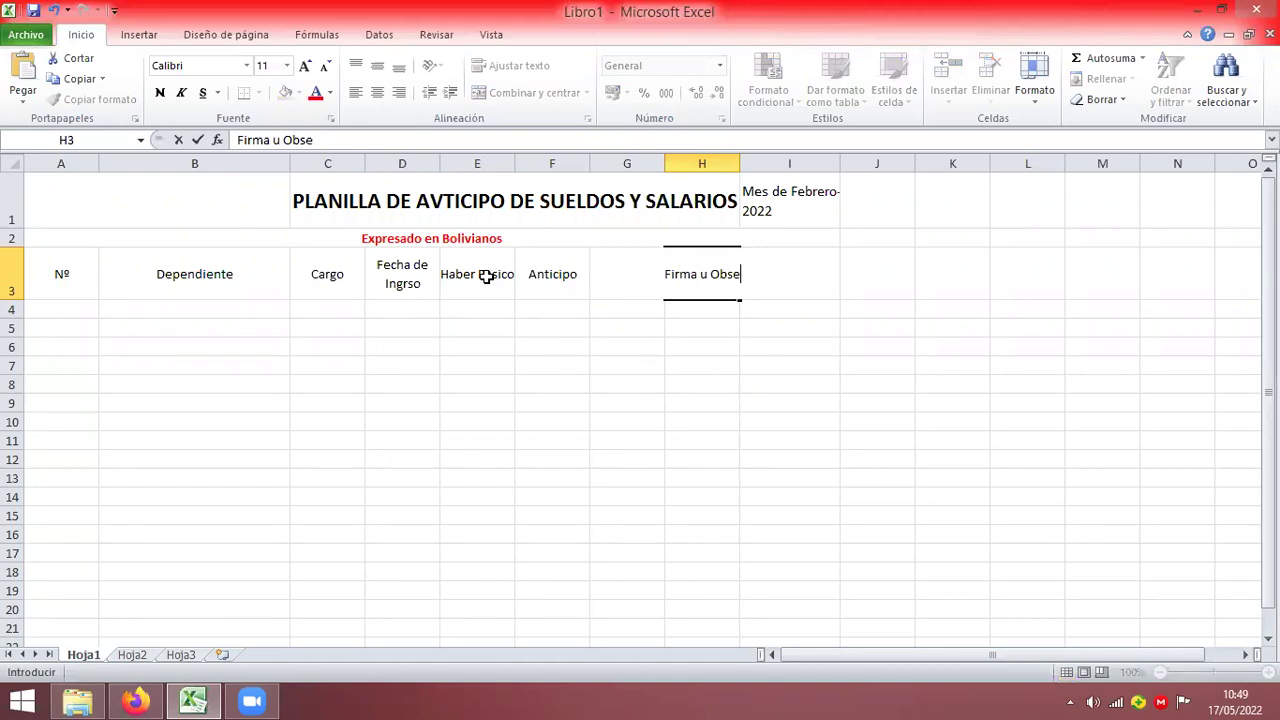
text(nes)
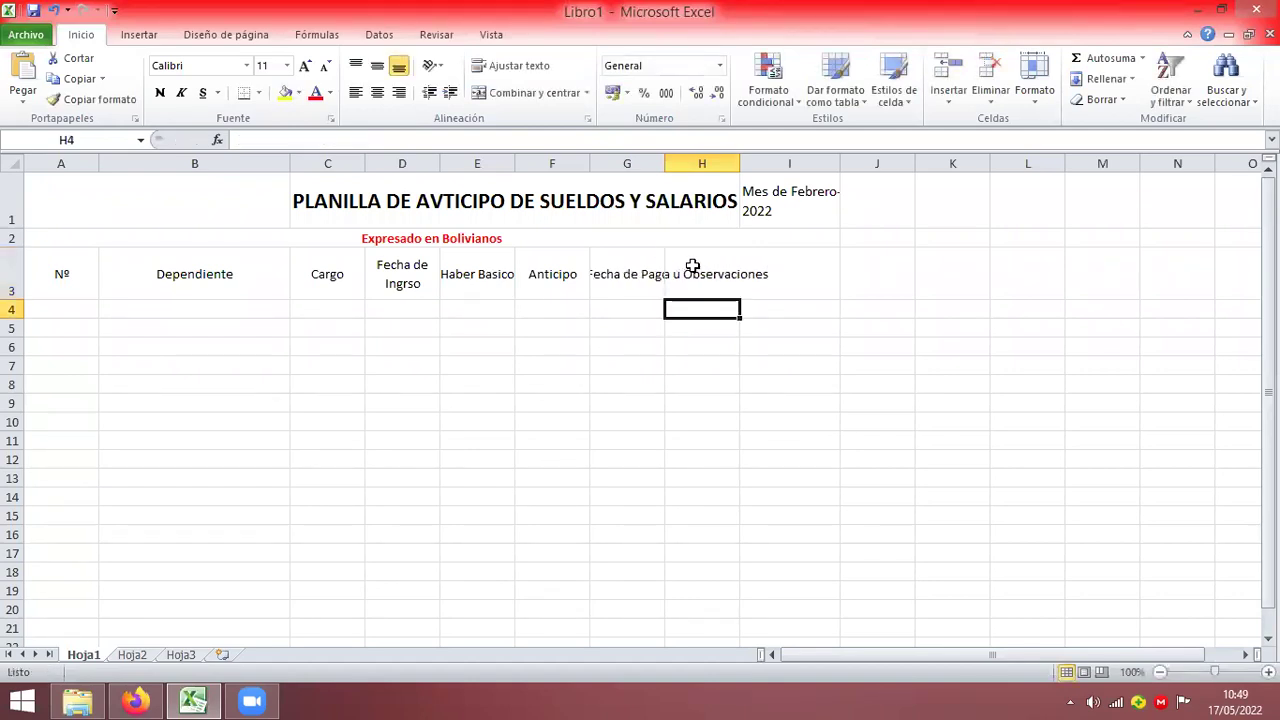
click(692, 266)
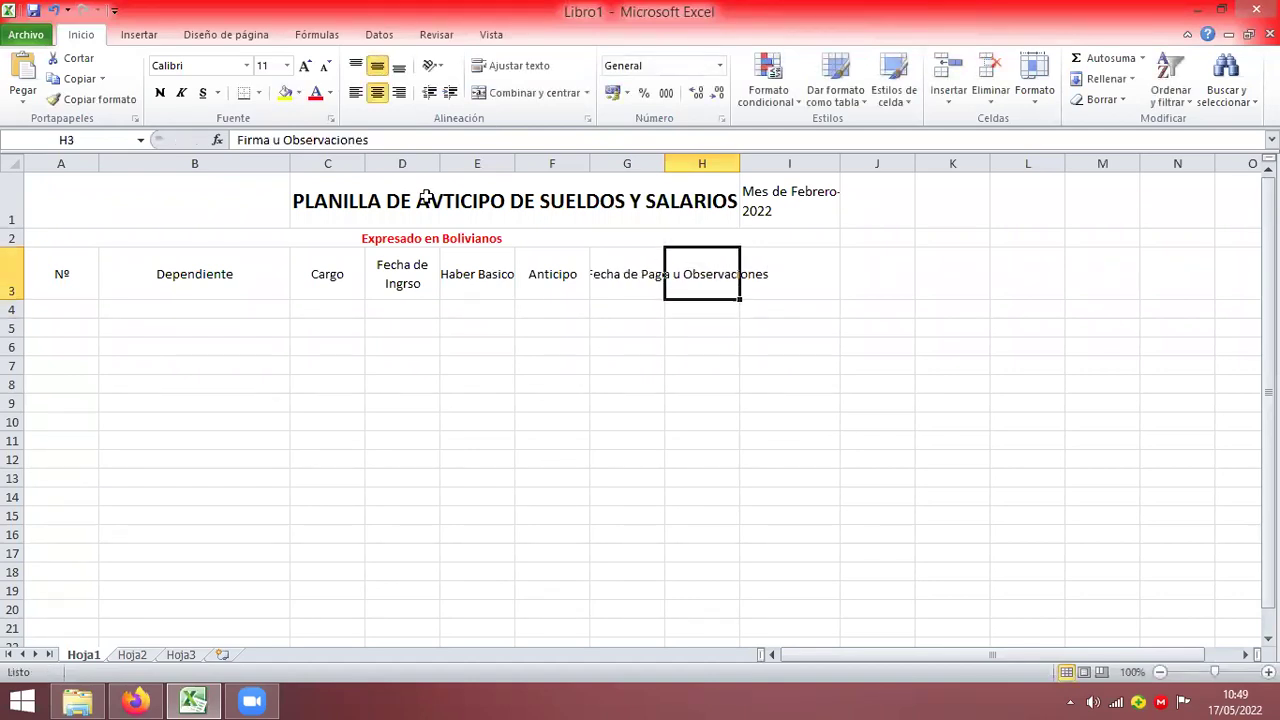
Wrap the E3:H3 header text onto several lines and compare with the reference PDF.
drag(474, 290, 704, 285)
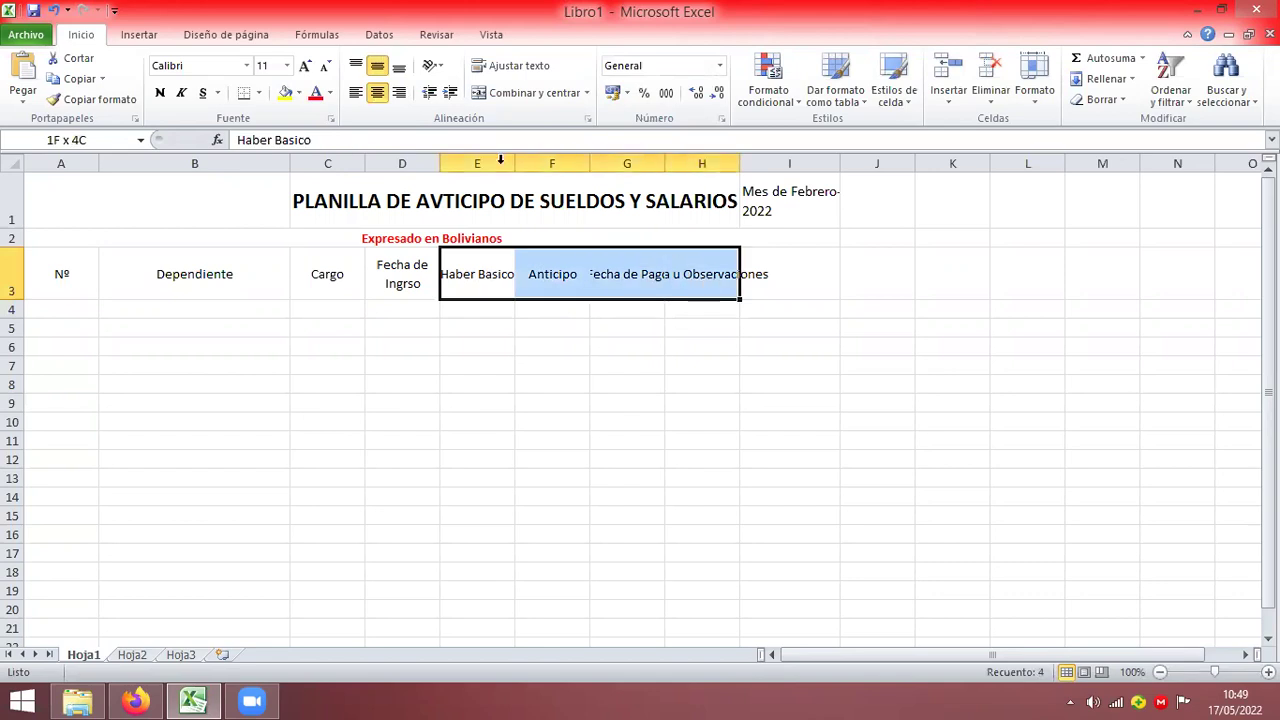
click(512, 65)
click(651, 314)
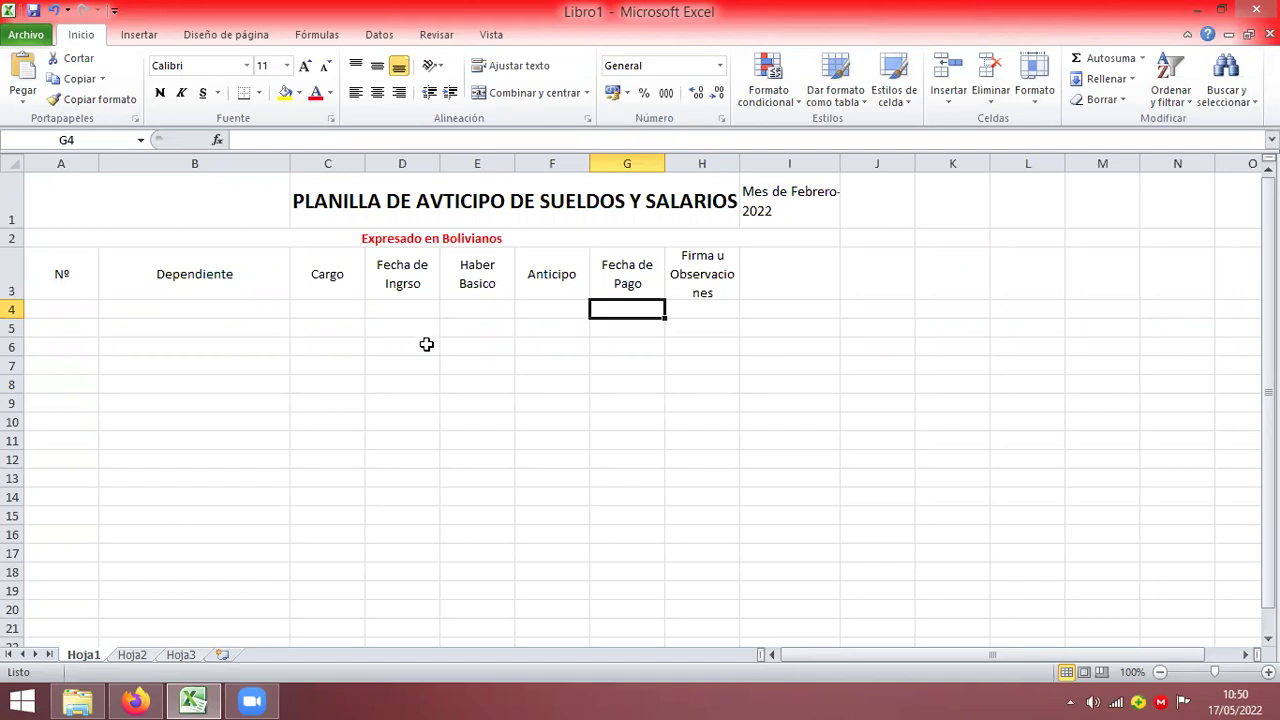
key(alt+Tab)
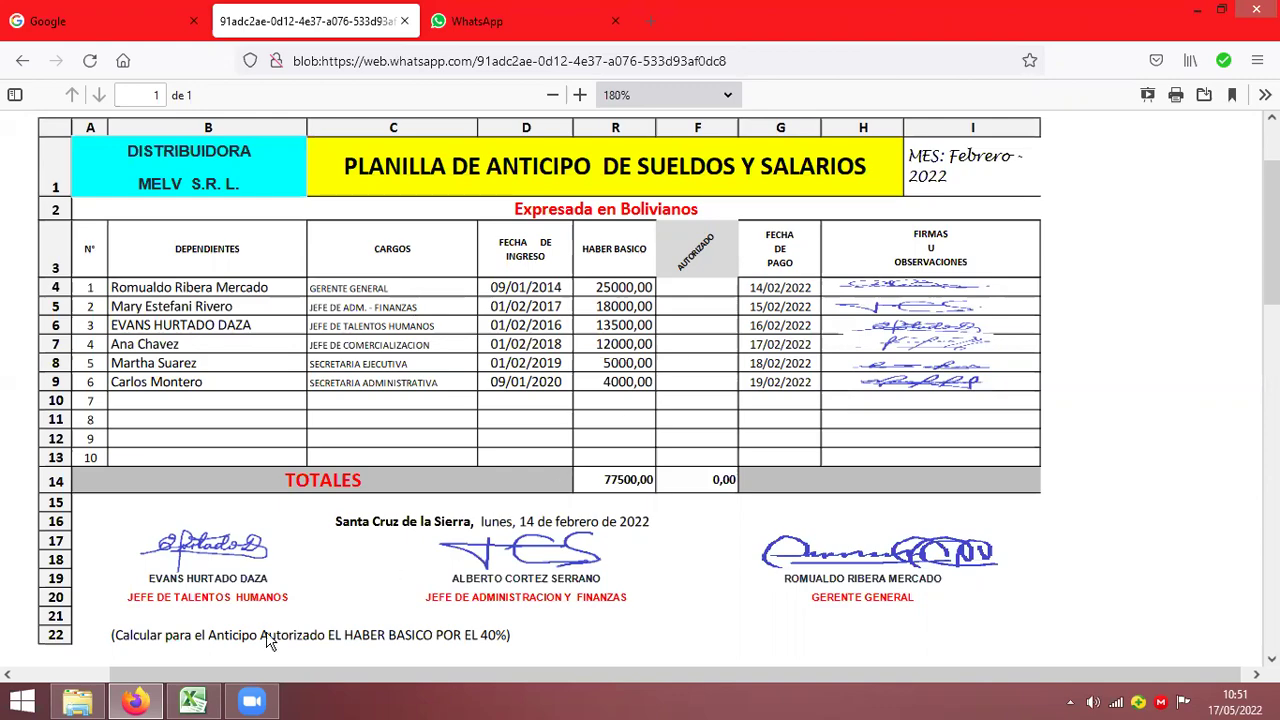
Number column A from 1 to 10 in rows 4–13 using a 1, 2 fill pattern.
click(193, 703)
click(60, 306)
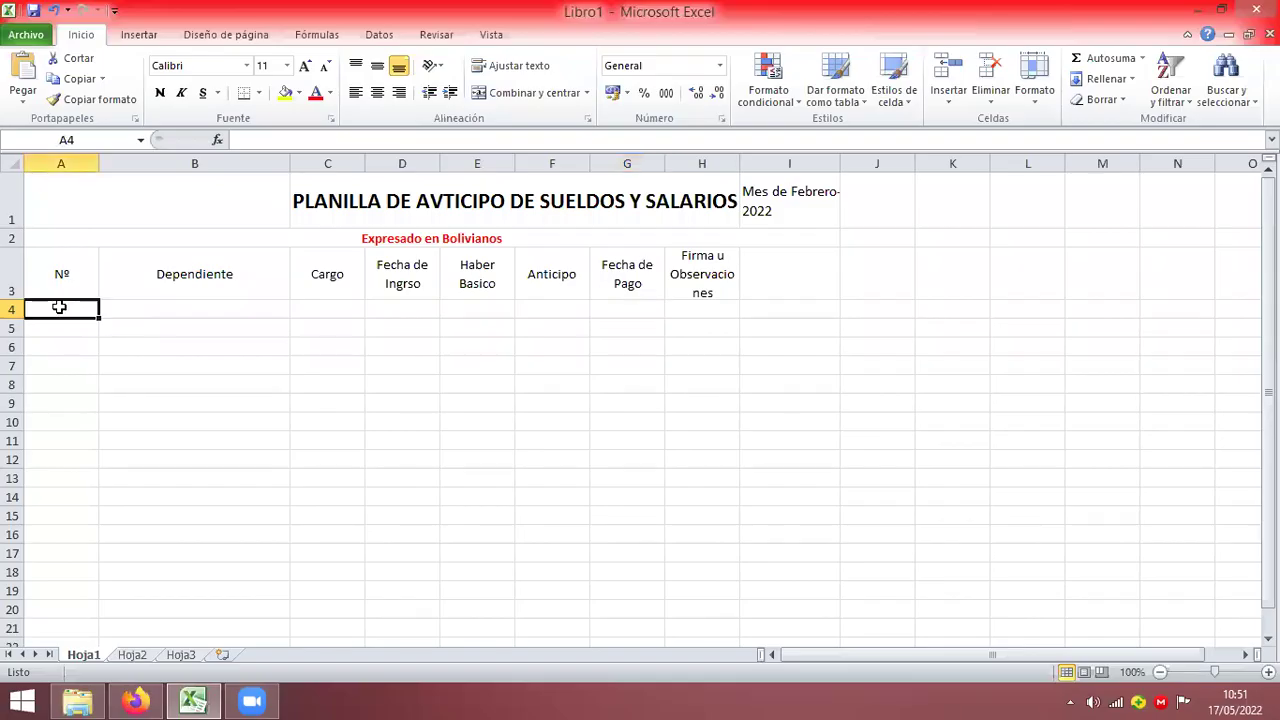
text(1)
key(Return)
text(2)
key(Return)
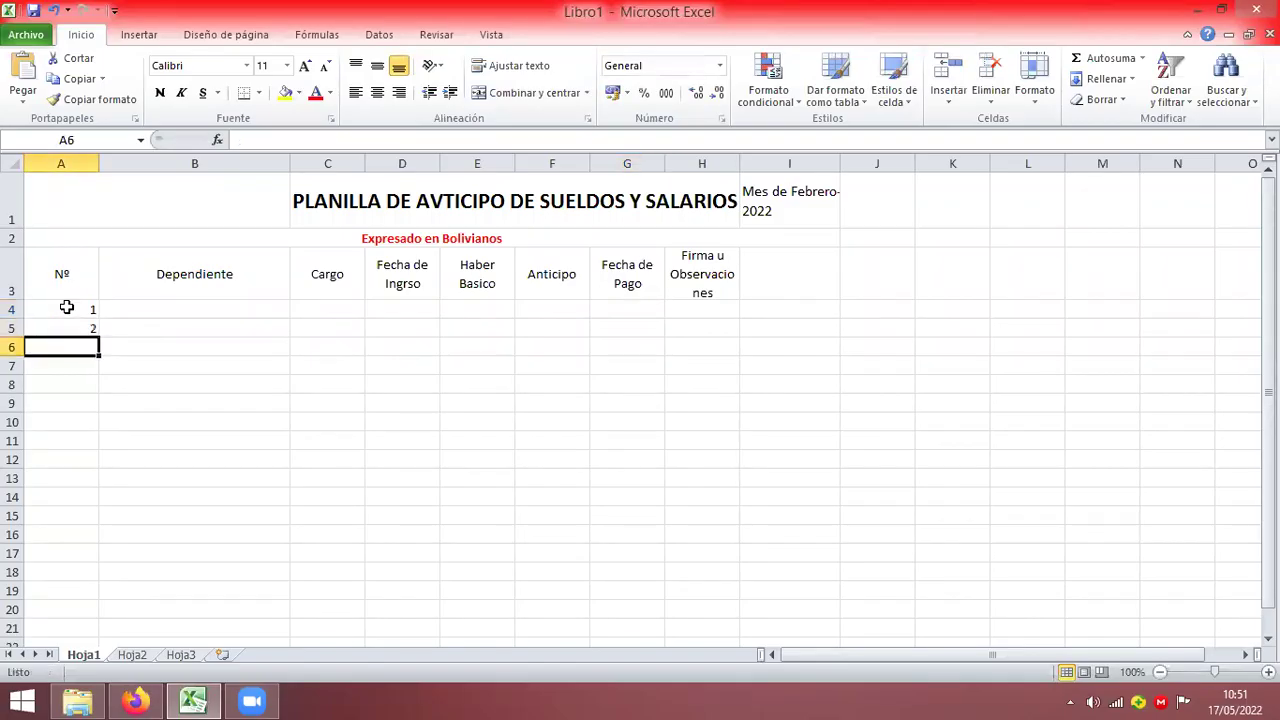
key(alt+Tab)
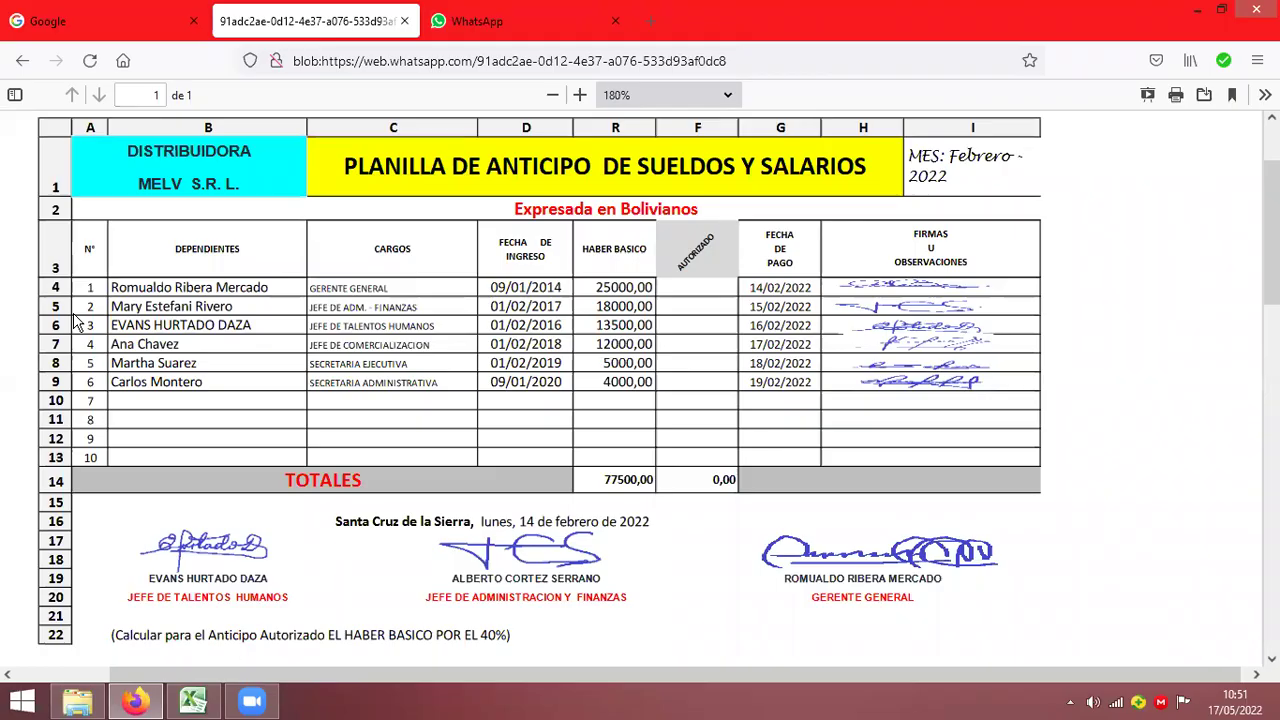
key(alt+Tab)
drag(78, 310, 96, 490)
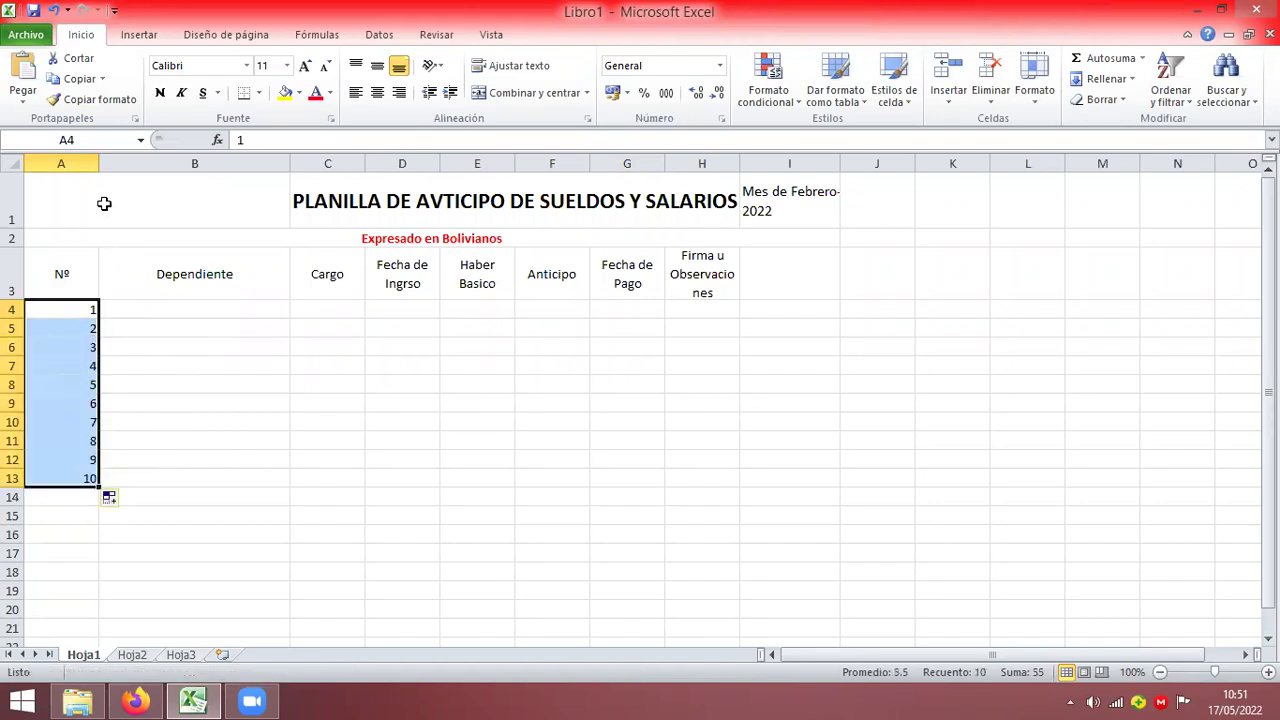
Narrow column A to fit the row numbers.
drag(99, 165, 60, 168)
click(160, 306)
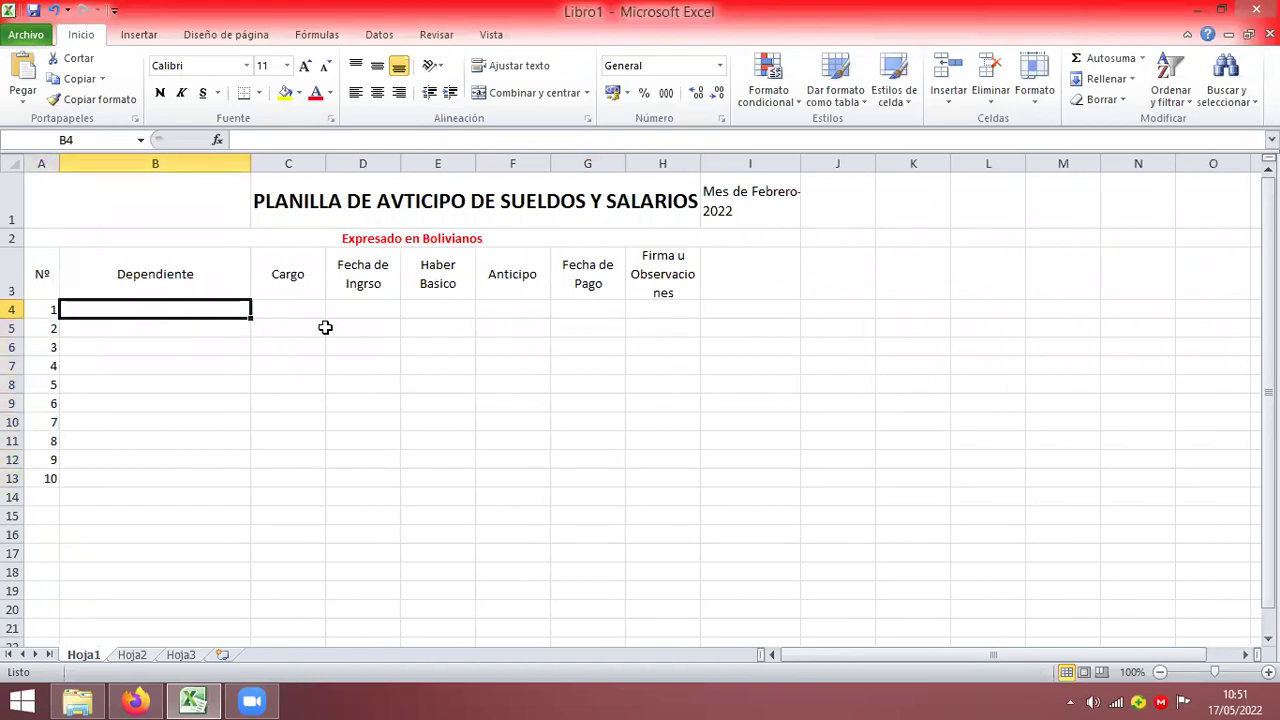
click(321, 310)
key(alt+Tab)
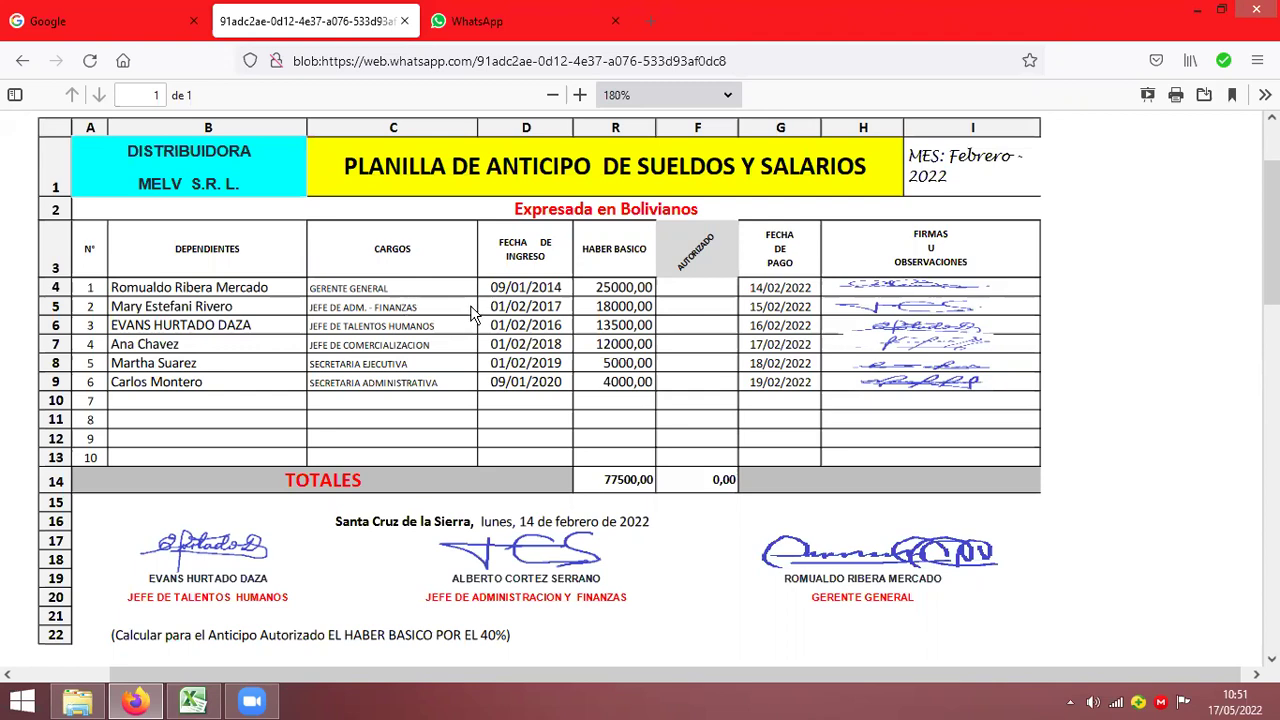
Enter 'Gerente' in C4 and 'Jefe adm Finanza' in C5.
key(alt+Tab)
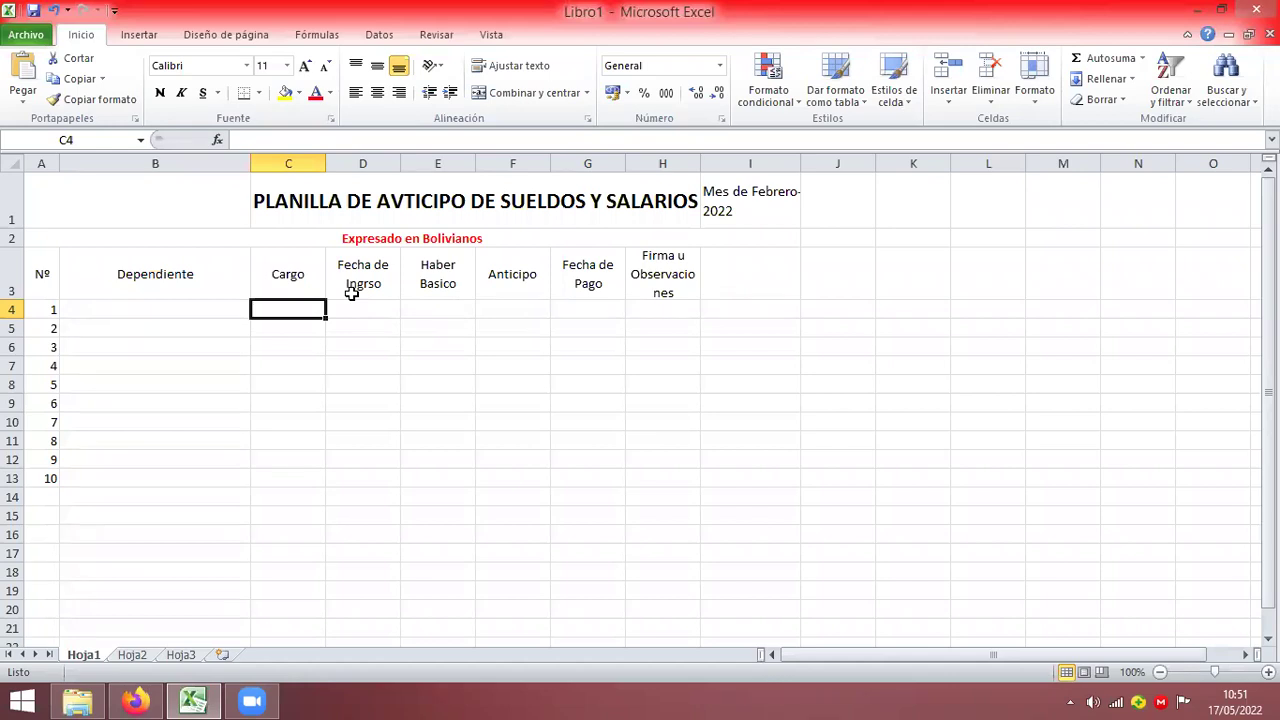
text(Gerente)
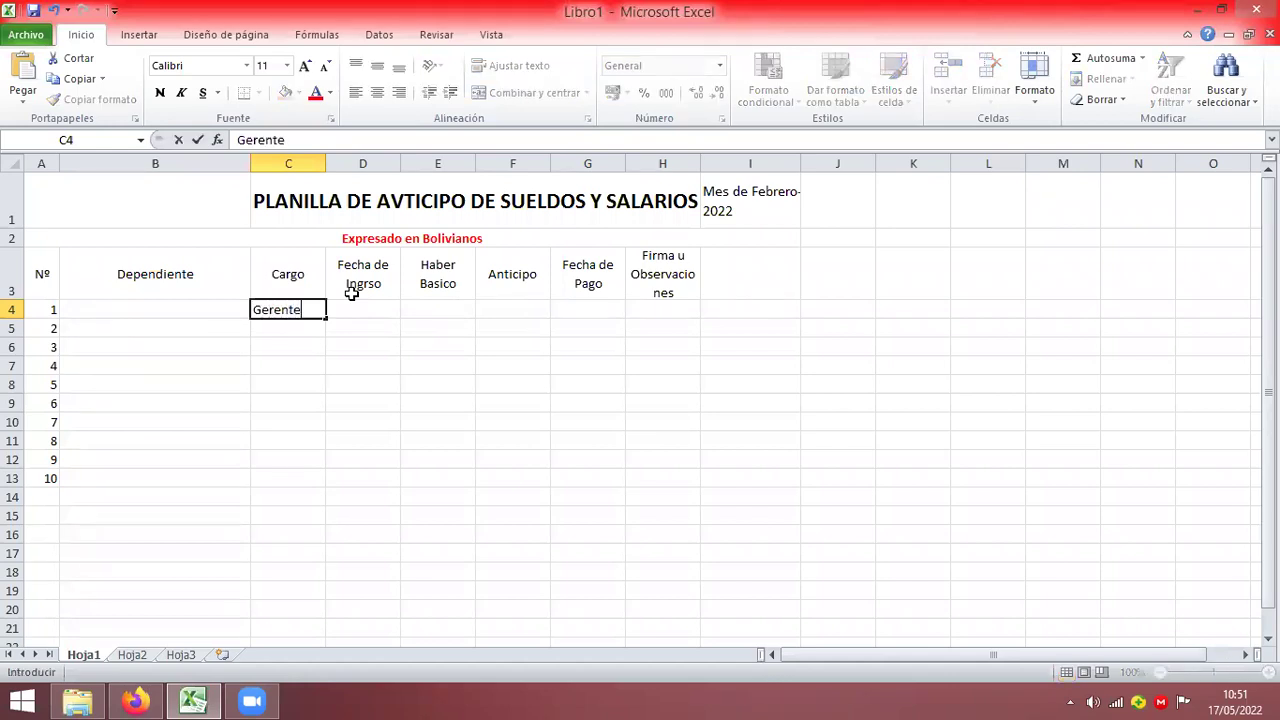
key(Return)
key(alt+Tab)
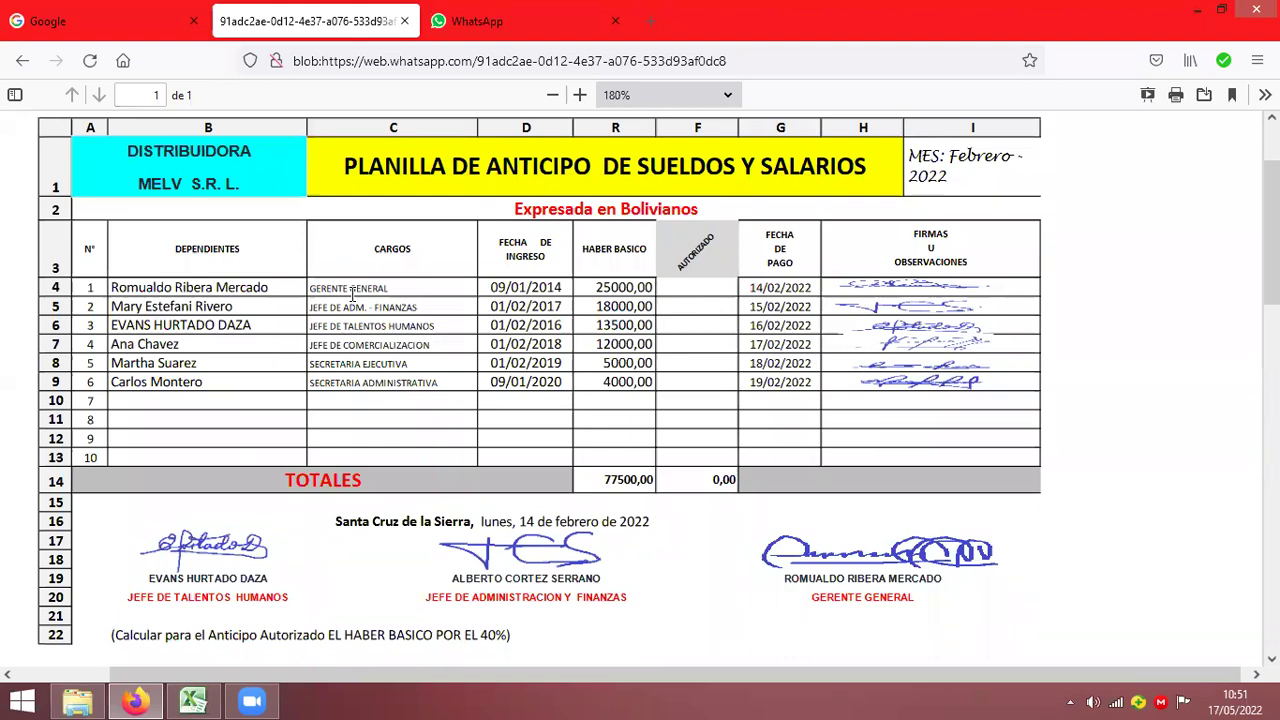
key(alt+Tab)
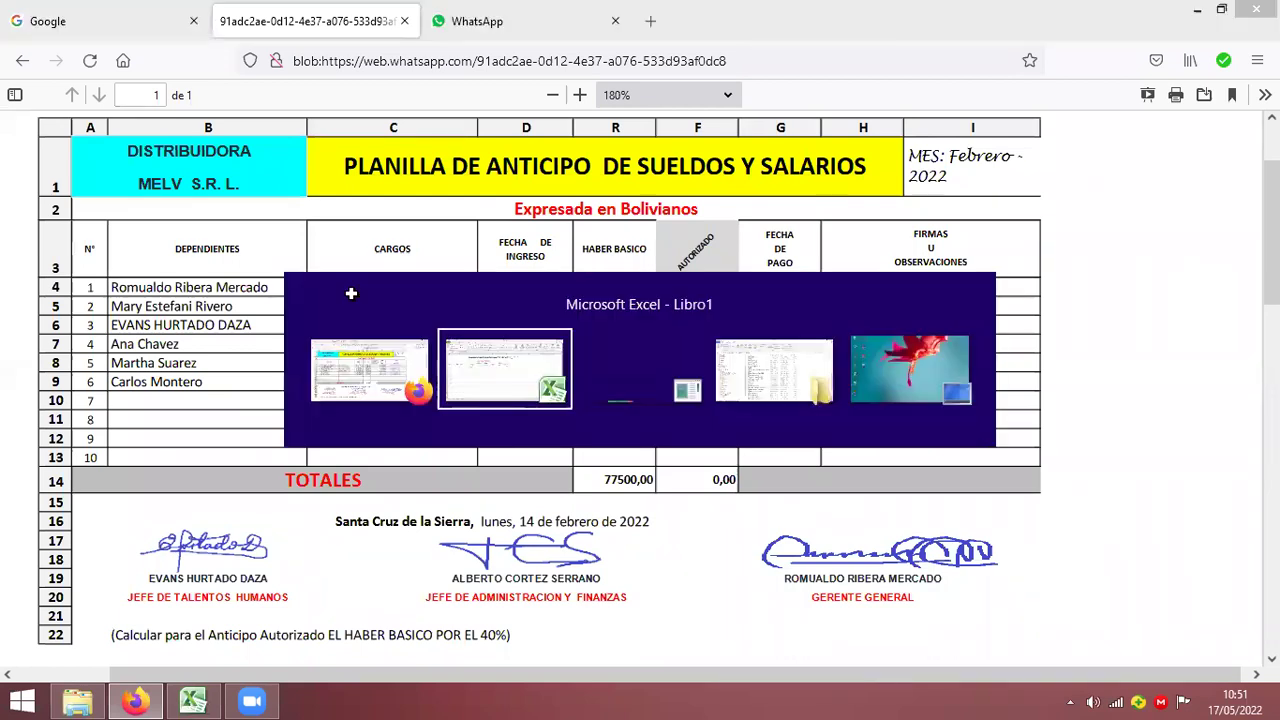
text(Fa)
key(BackSpace)
key(BackSpace)
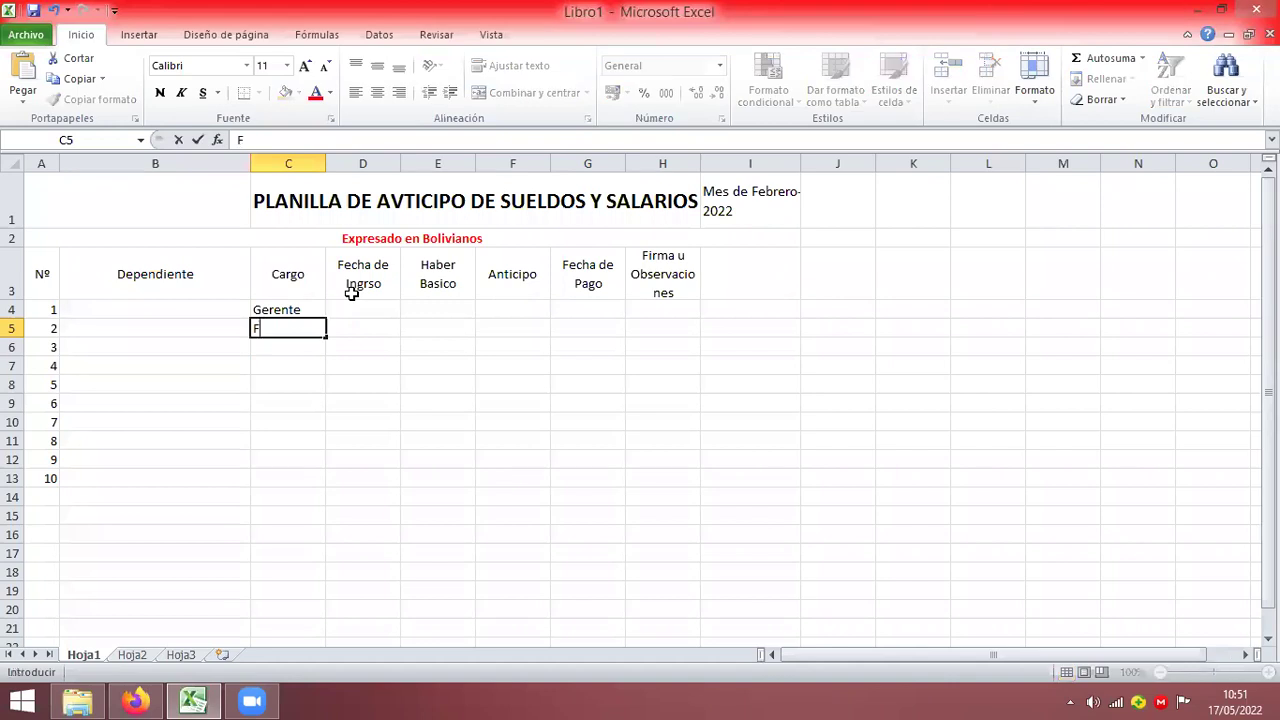
text(Jefe adm)
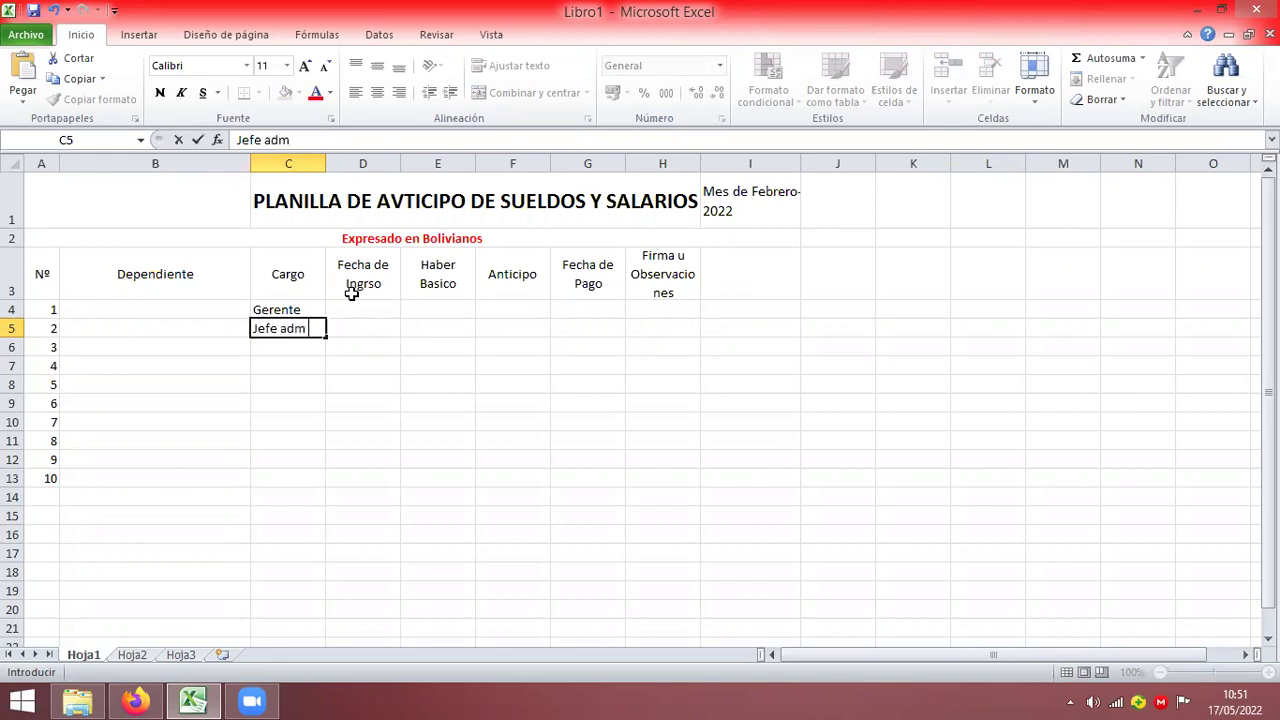
text( Finanza)
key(Return)
Enter 'JefeTalento Humano' in C6 and 'Jefe de Comercializacion' in C7.
key(alt+Tab)
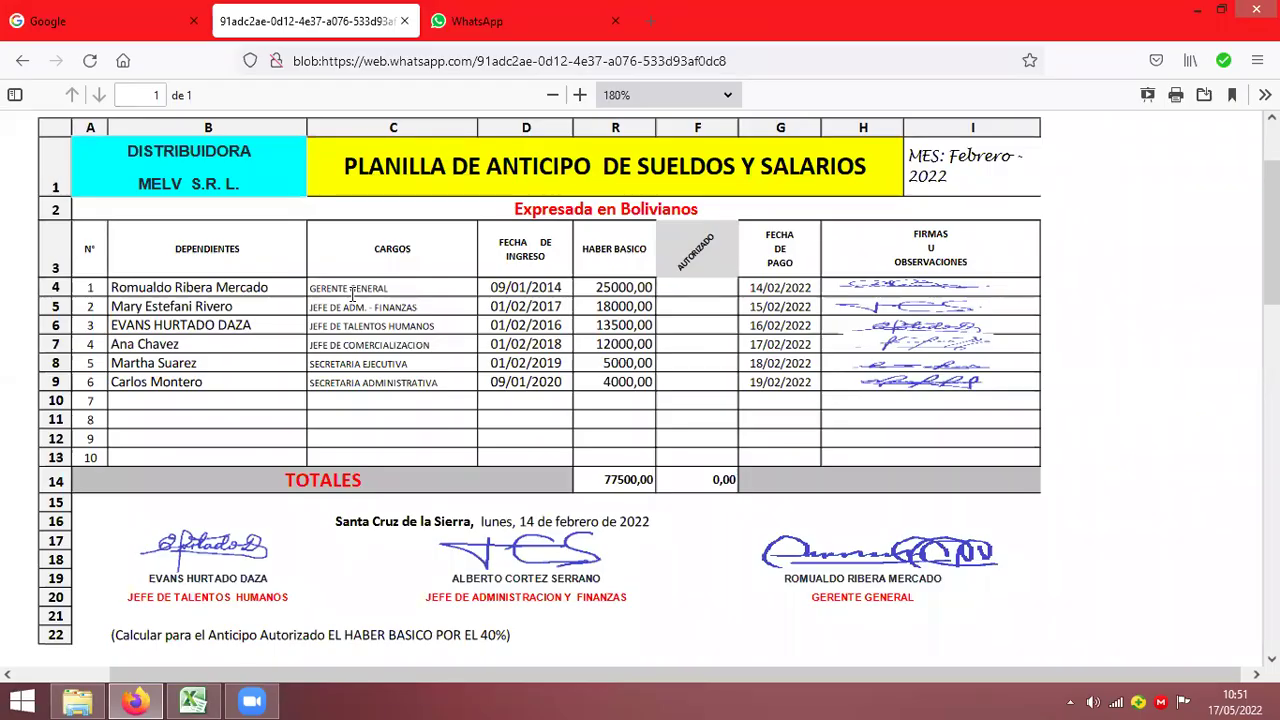
key(alt+Tab)
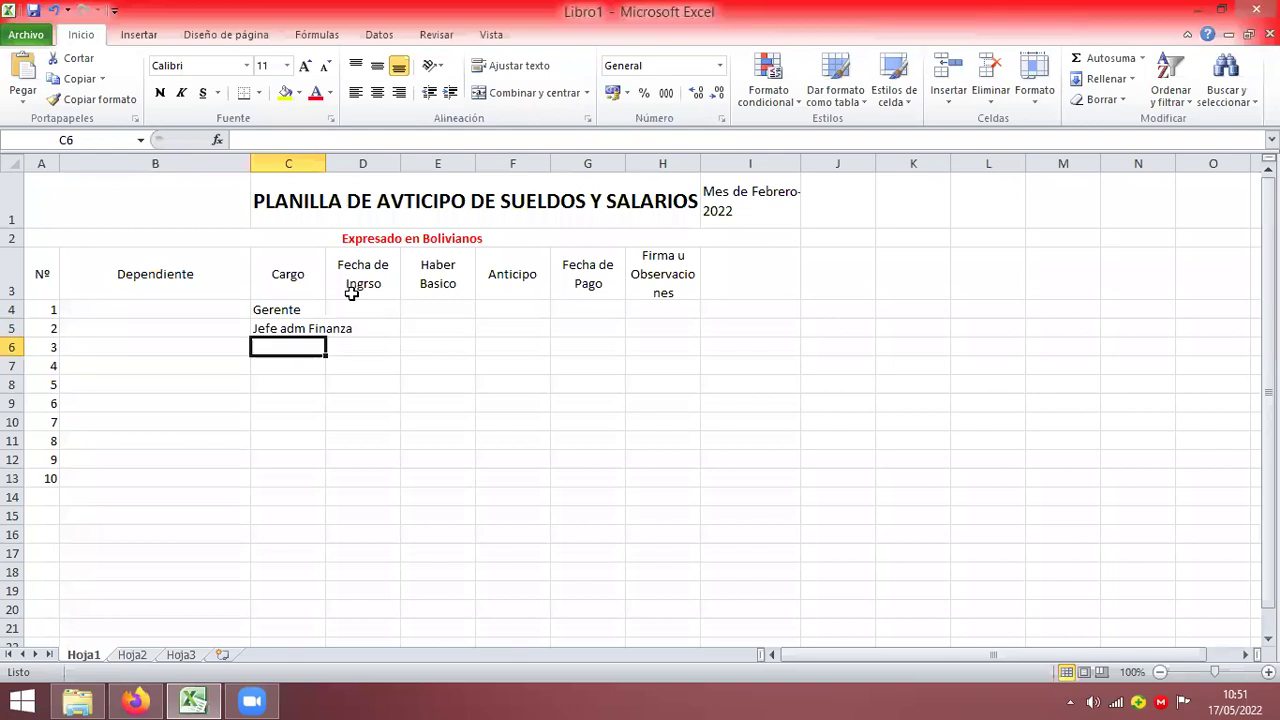
text(Jefe)
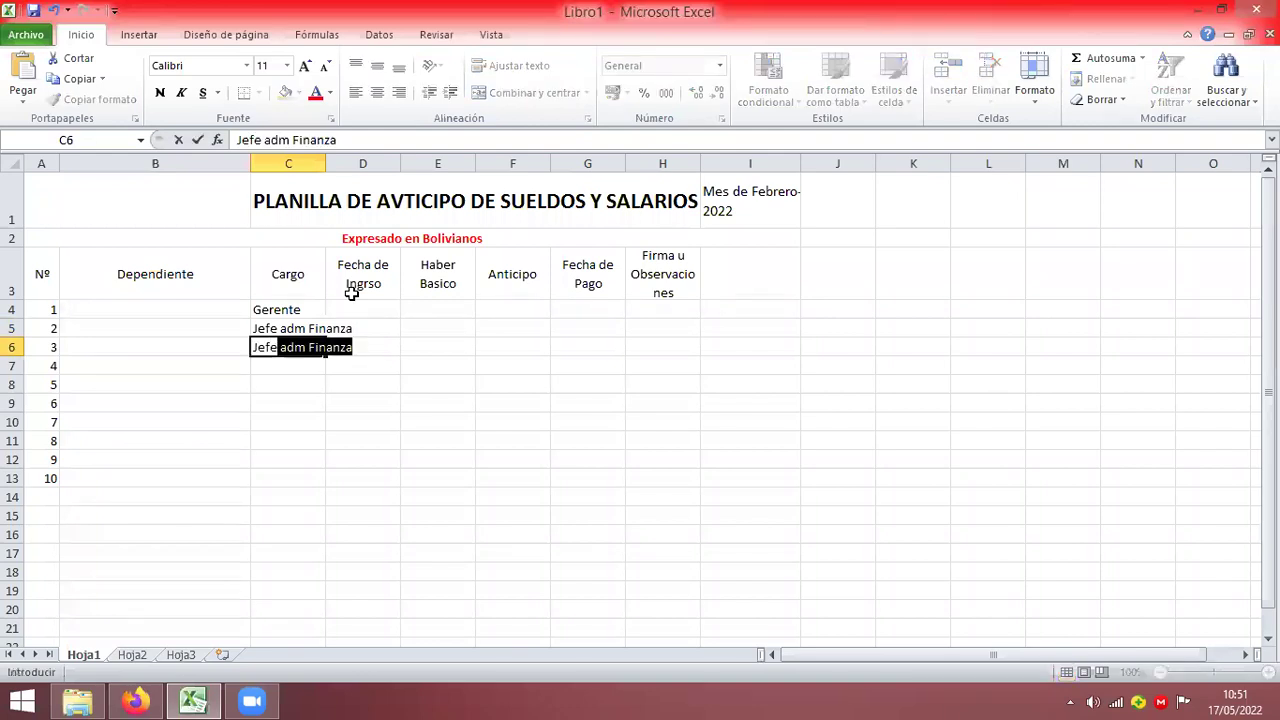
key(BackSpace)
text(Talento)
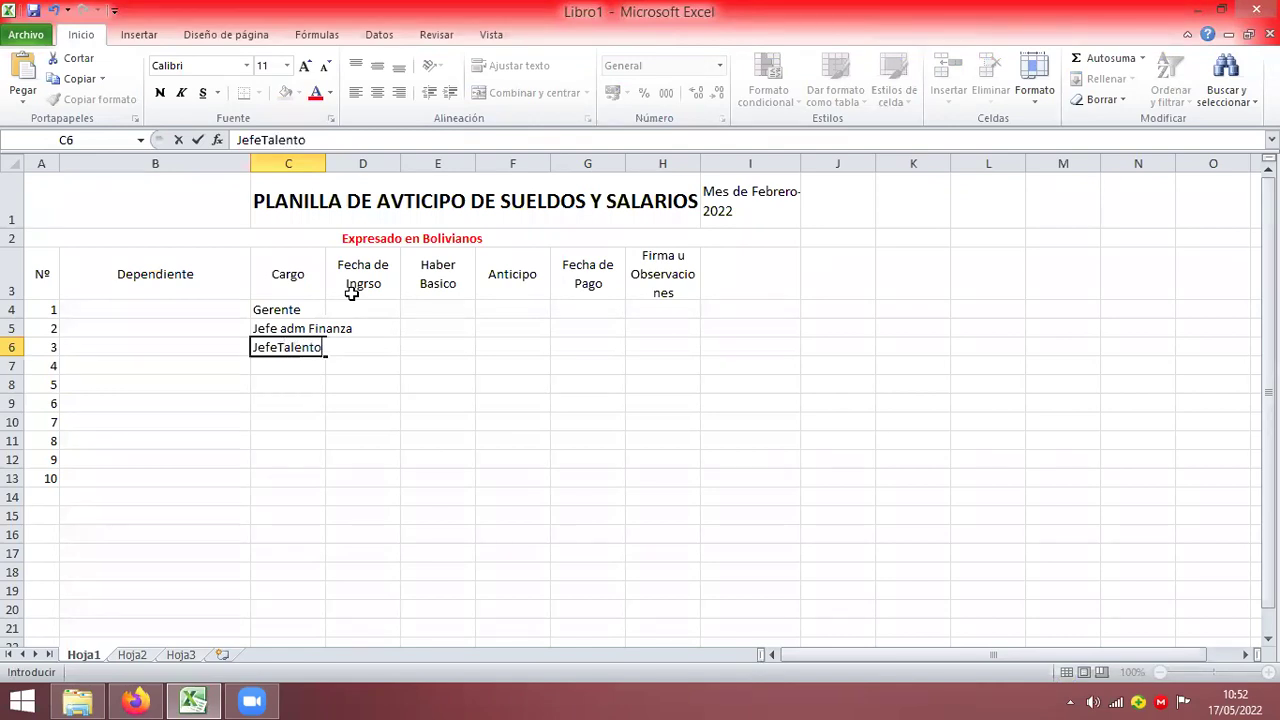
text( Humano)
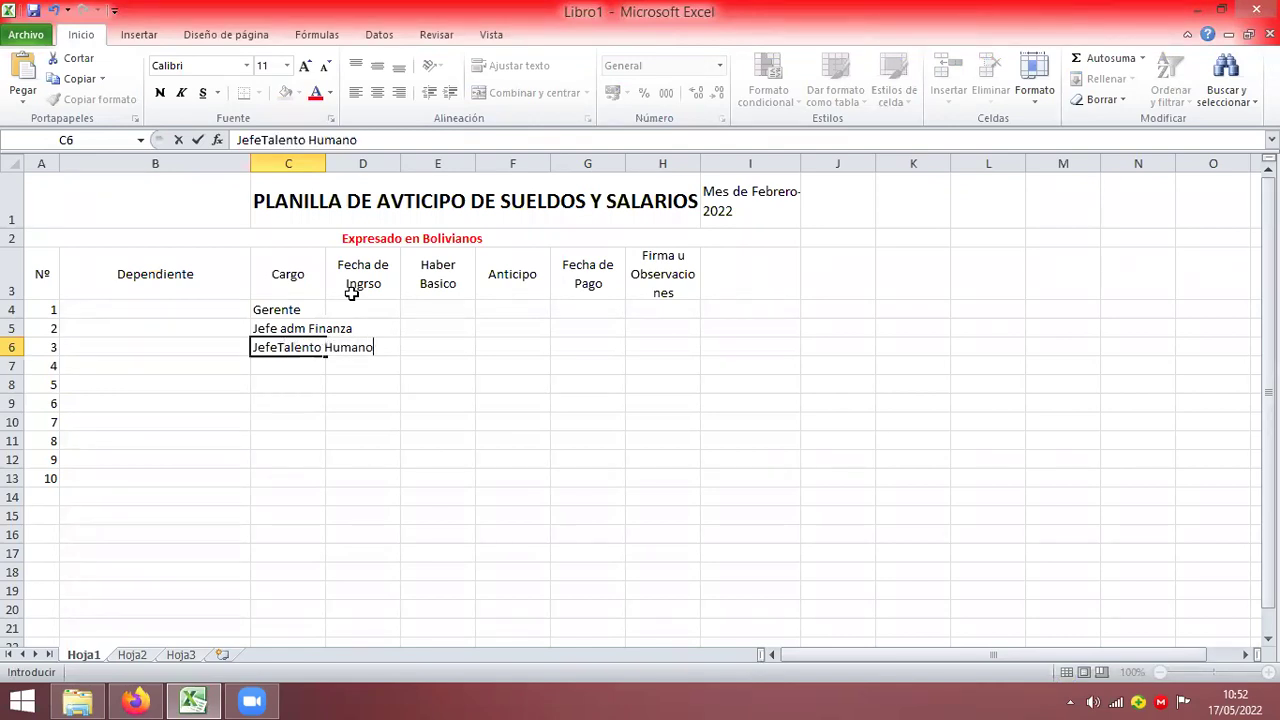
key(Return)
key(alt+Tab)
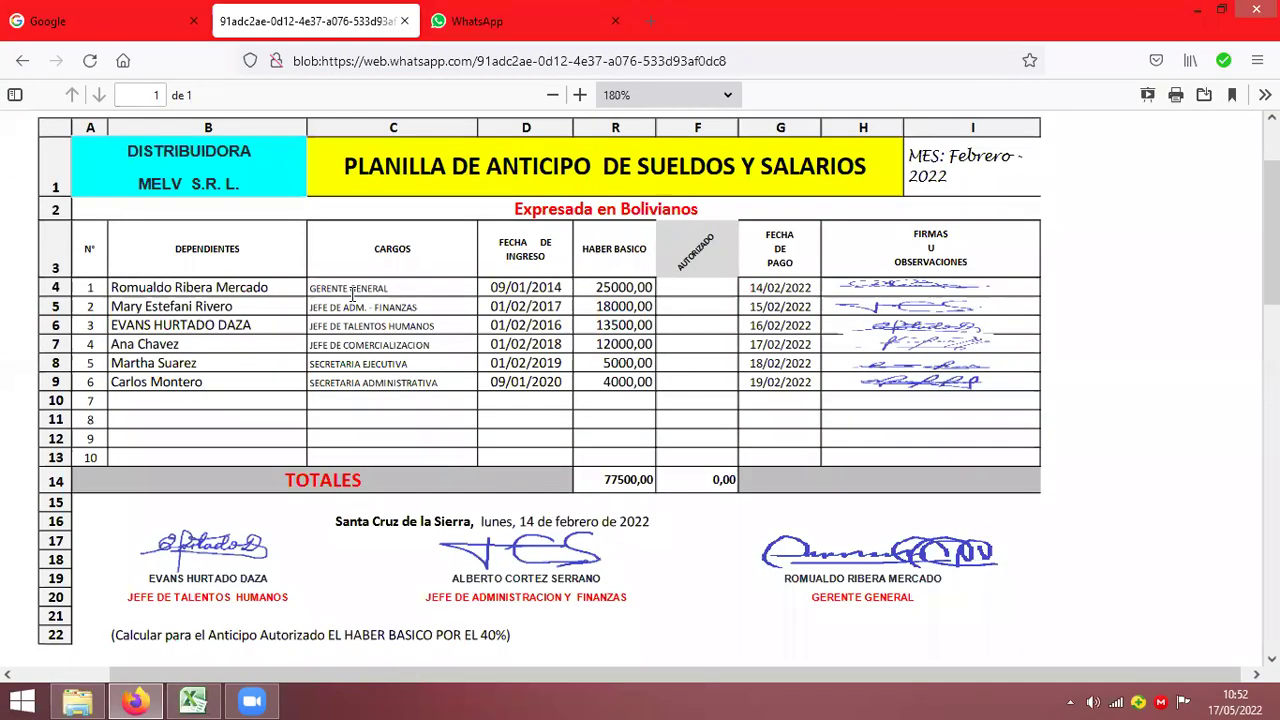
key(alt+Tab)
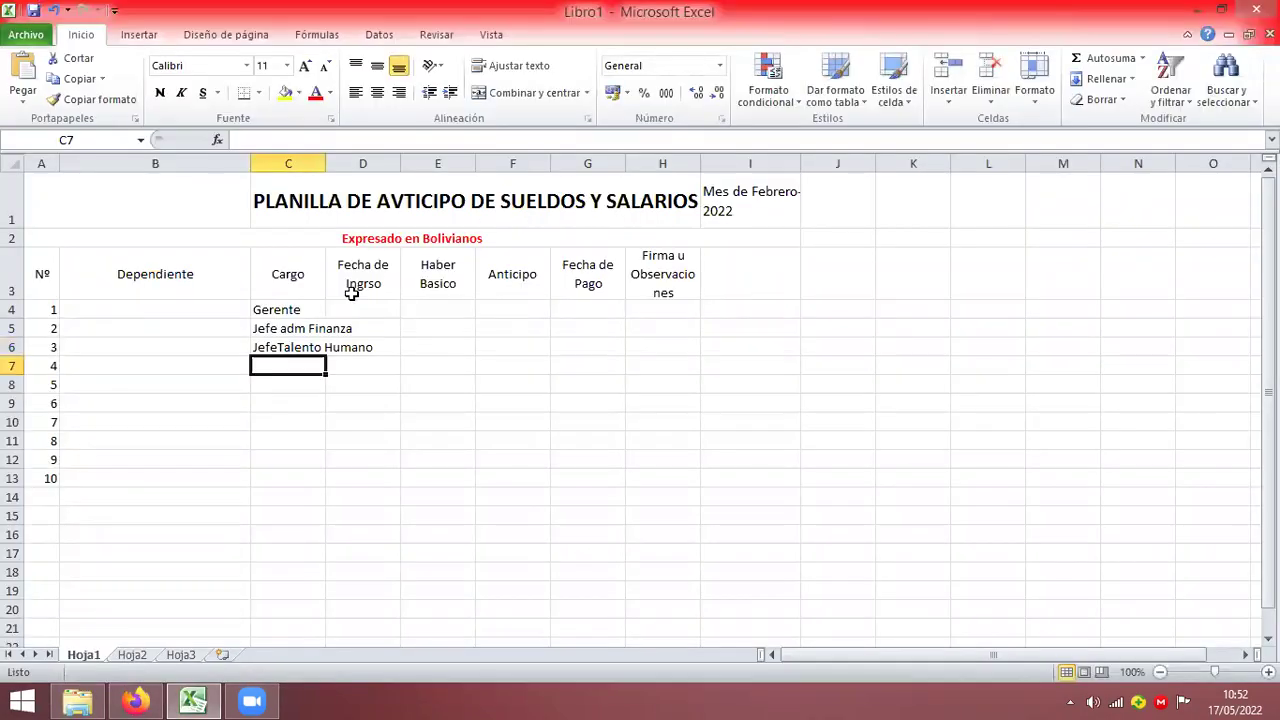
text(Jefe de Comercializacion)
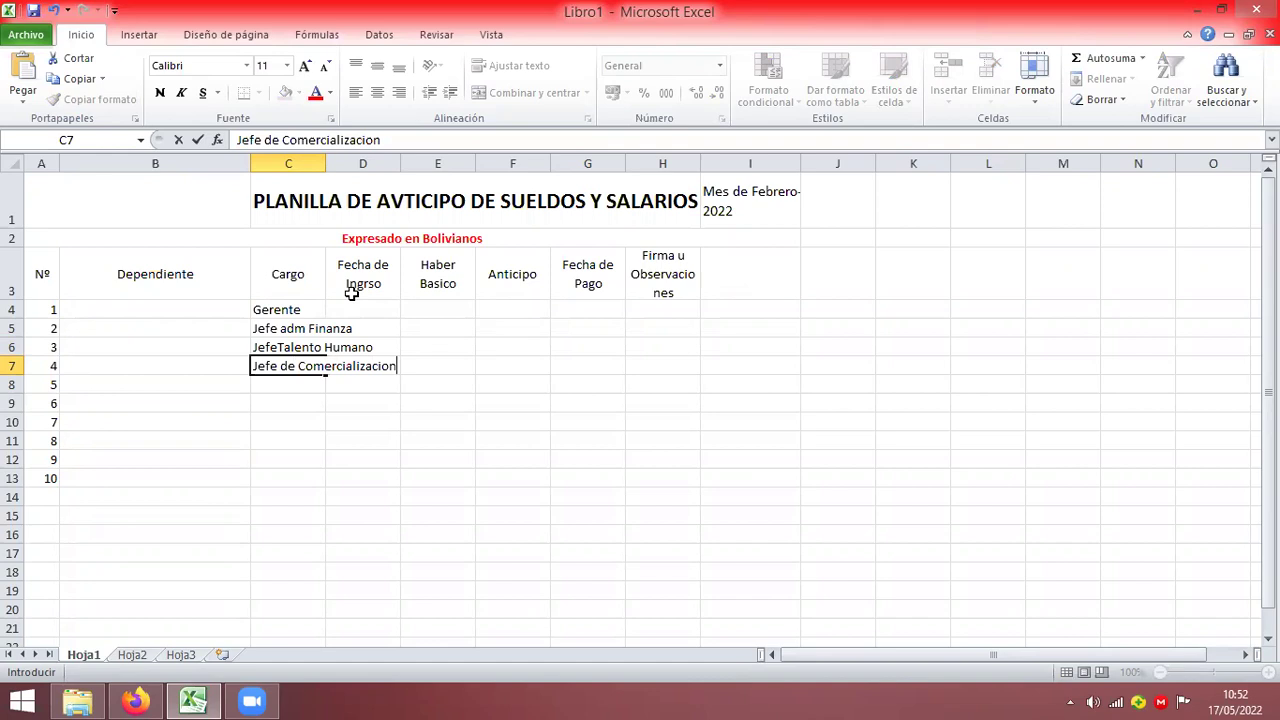
key(Return)
Enter 'Secretaria Ejecutiva' in C8 and 'Secretaria Administrativa' in C9.
key(alt+Tab)
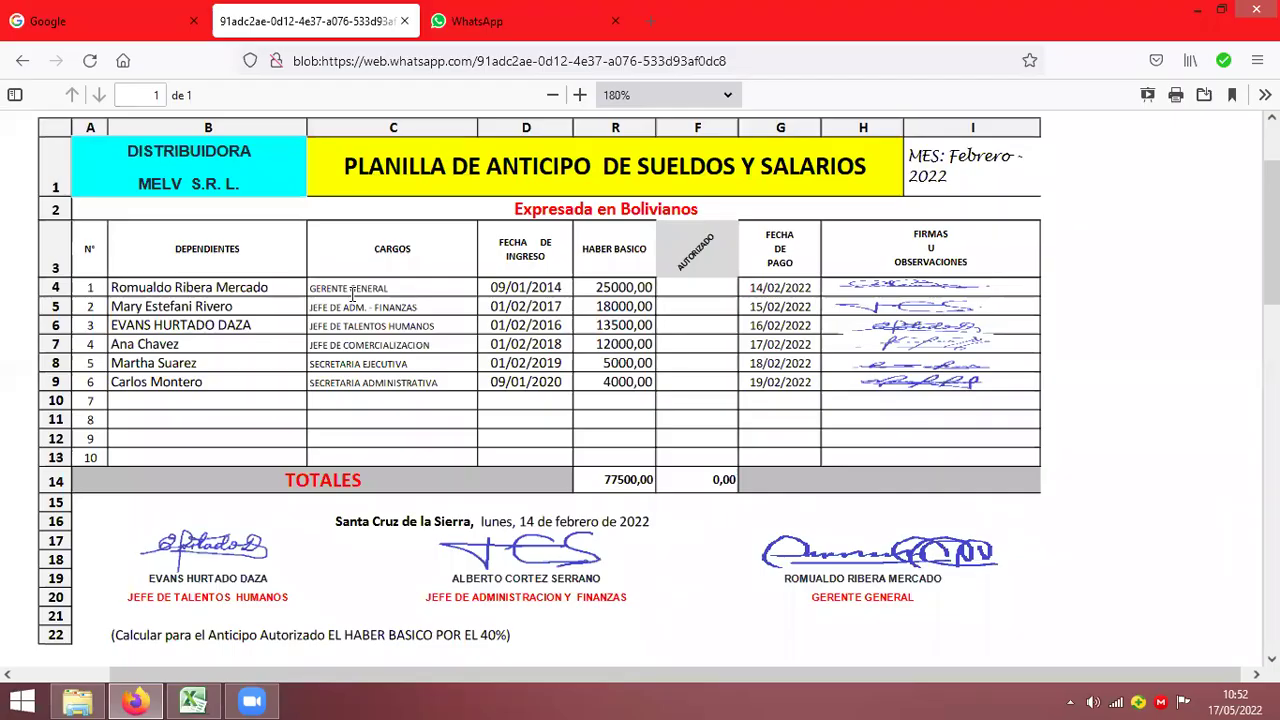
key(alt+Tab)
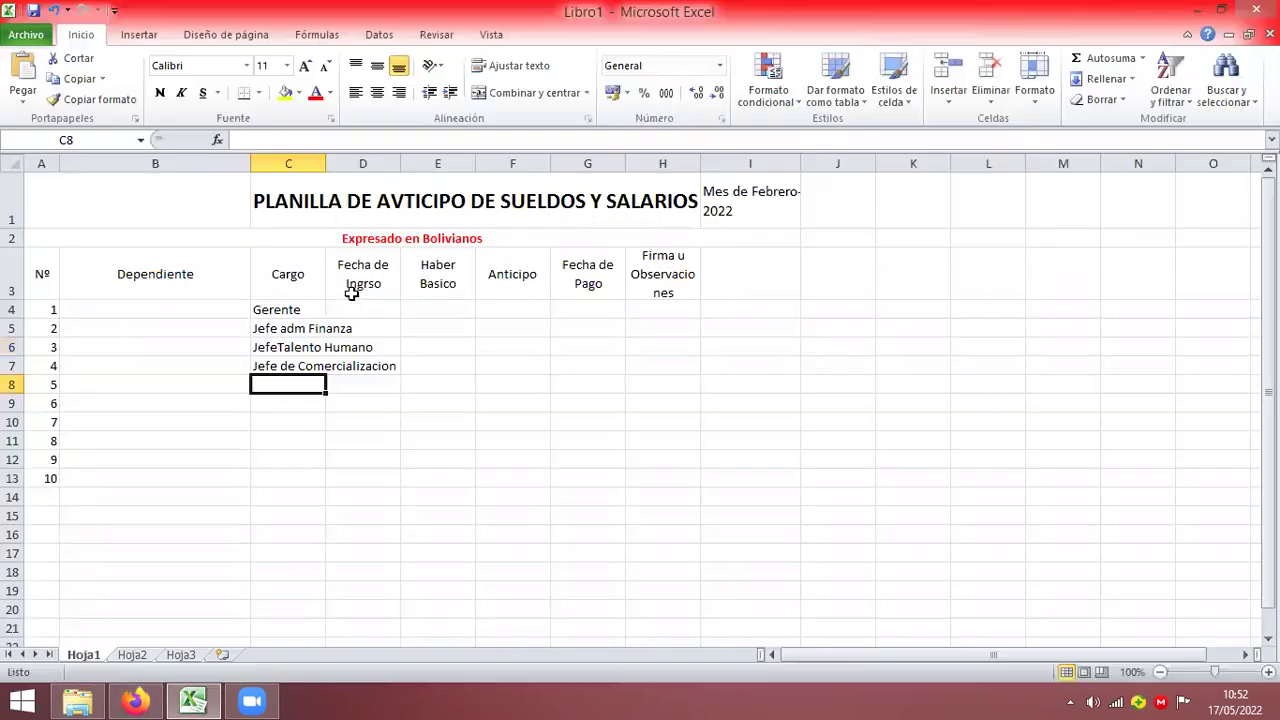
text(Secretaria Ejecutiva)
key(Return)
key(alt+Tab)
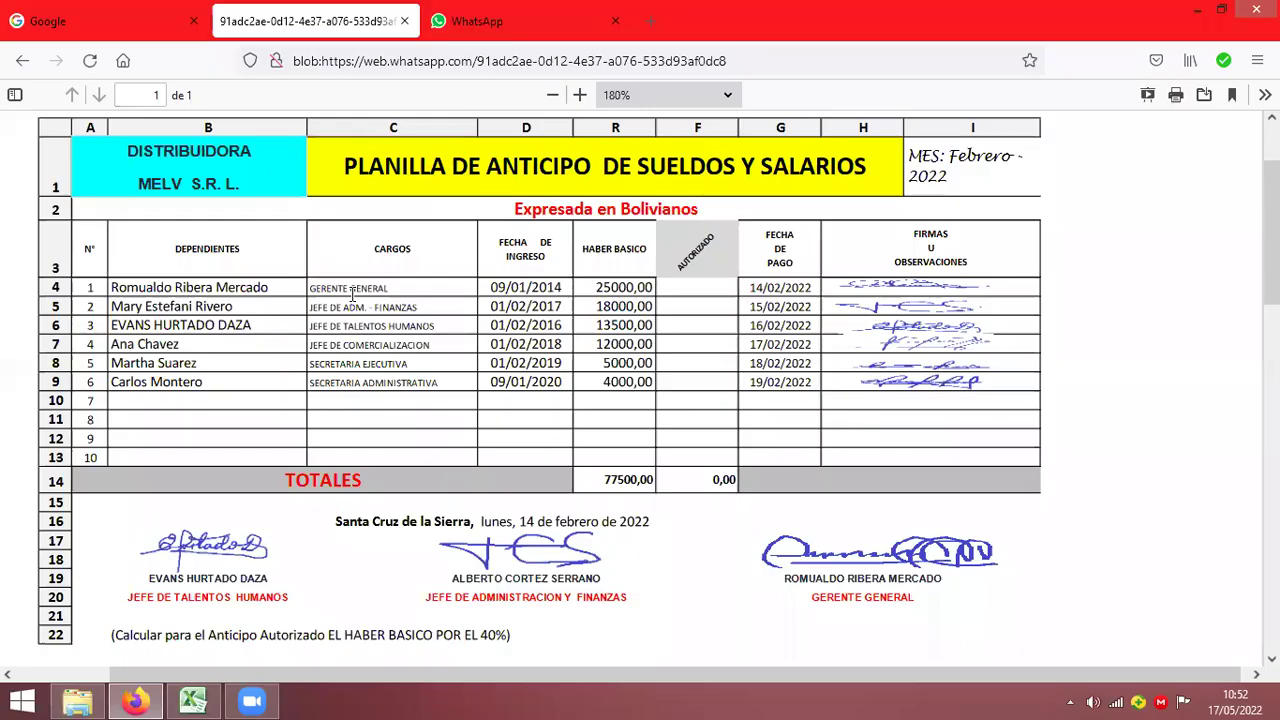
key(alt+Tab)
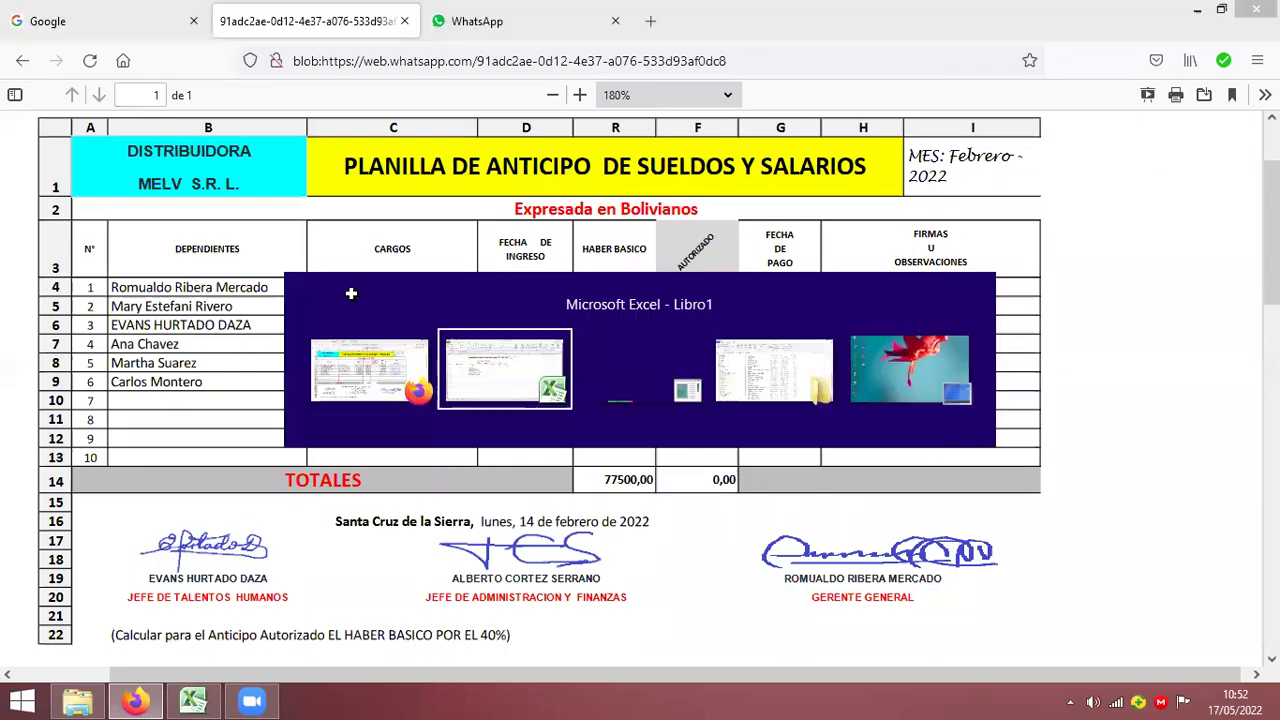
text(Secretaria Administrativa)
key(Return)
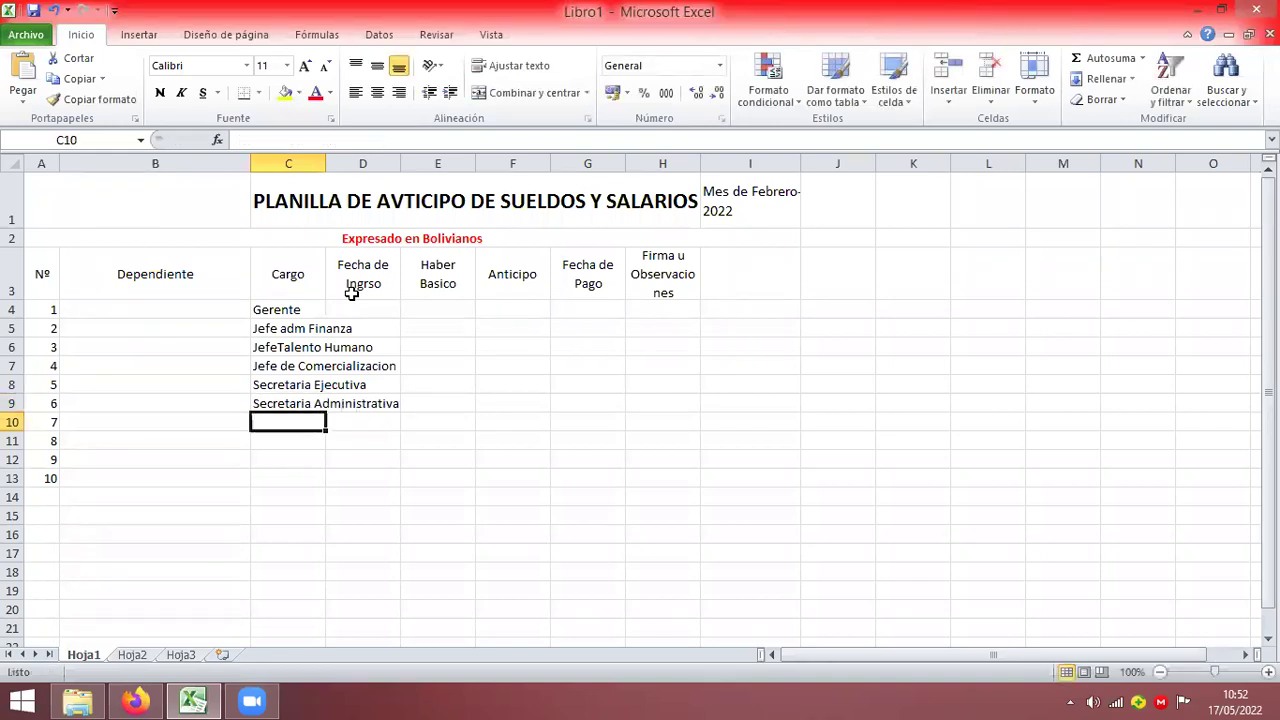
Autofit column C to the job titles and enter 09/01/2014 in D4.
double_click(326, 164)
click(440, 301)
key(alt+Tab)
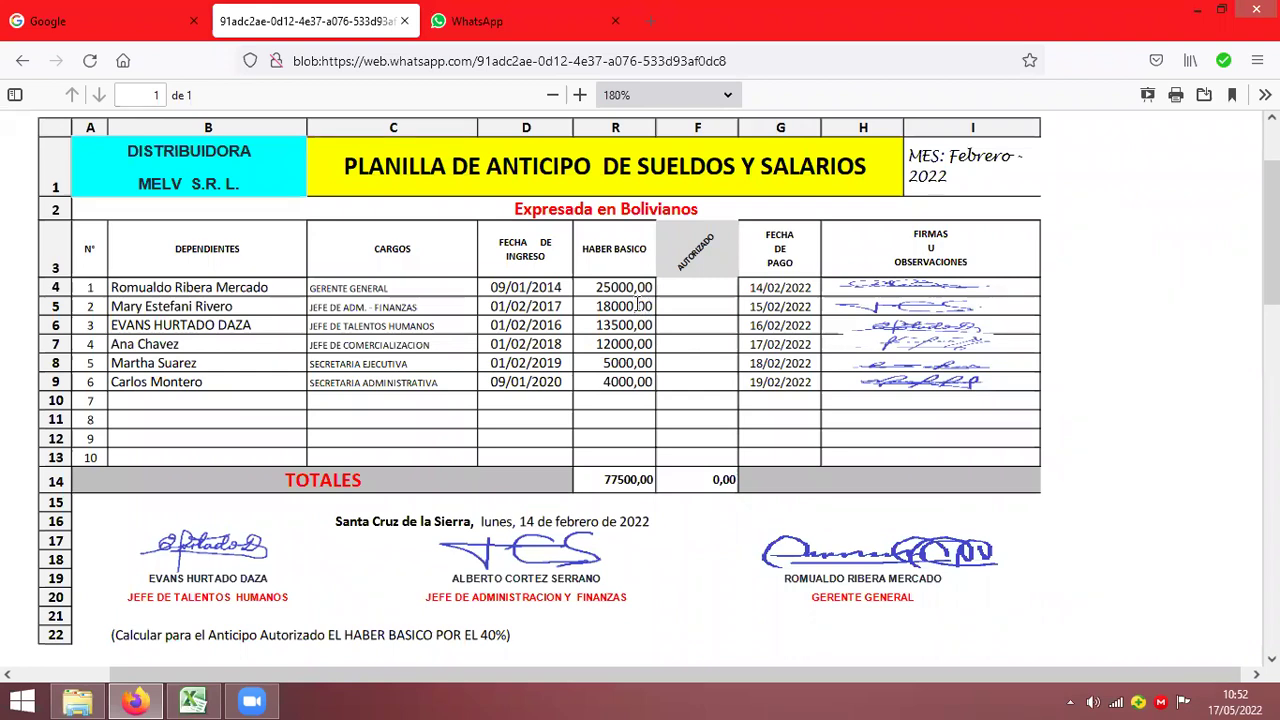
key(alt+Tab)
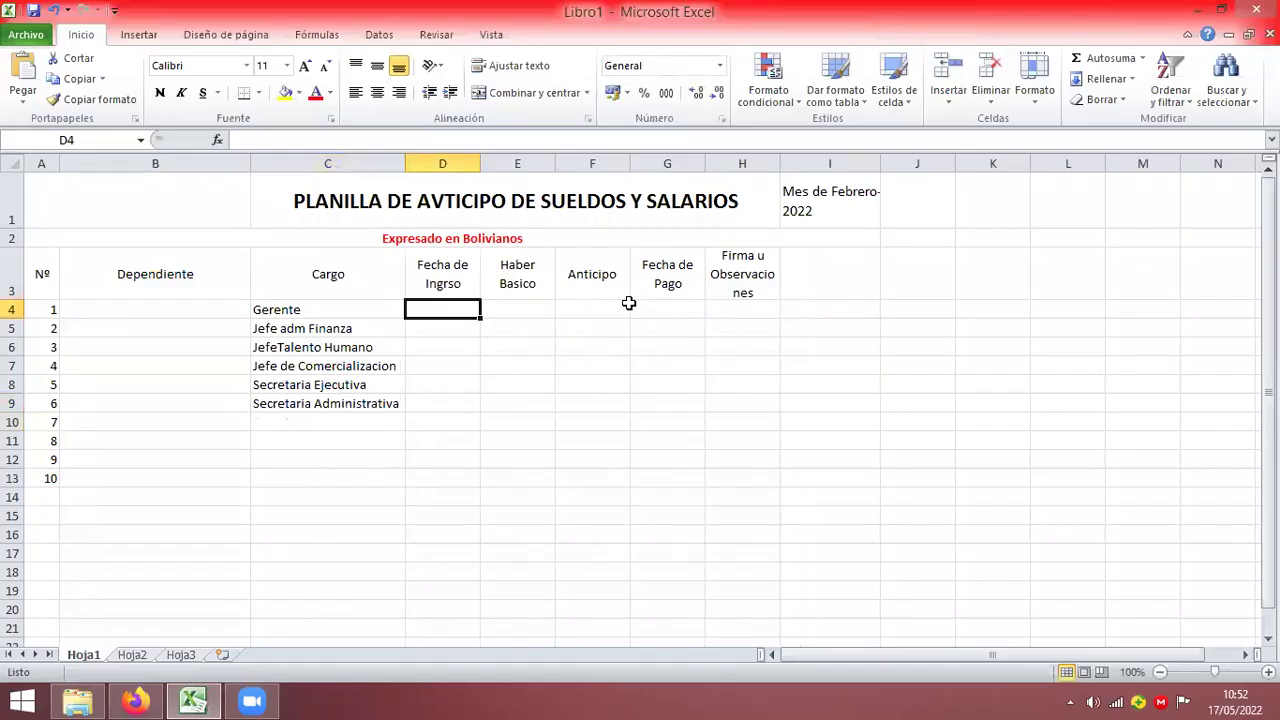
text(09/01/2014)
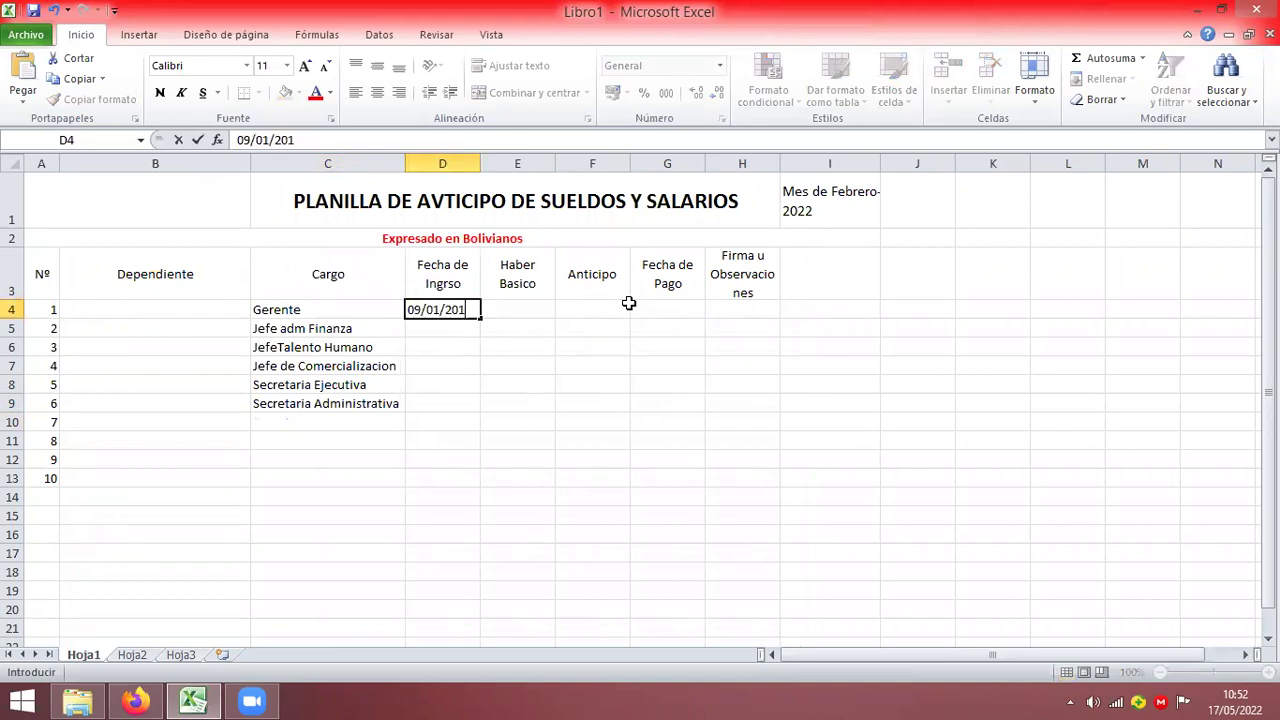
key(Return)
Enter 01/02/2017 in D5, copy it down, and change D6 to 01/02/2016.
key(alt+Tab)
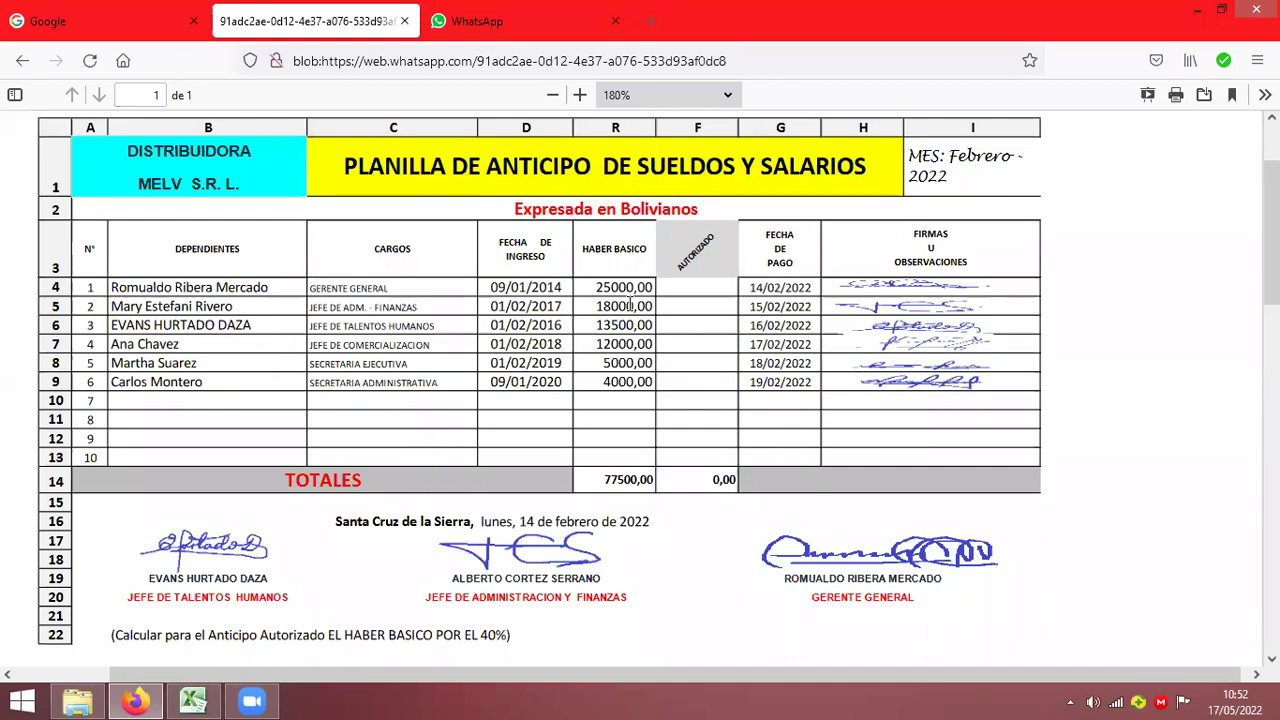
key(alt+Tab)
text(01/02/2017)
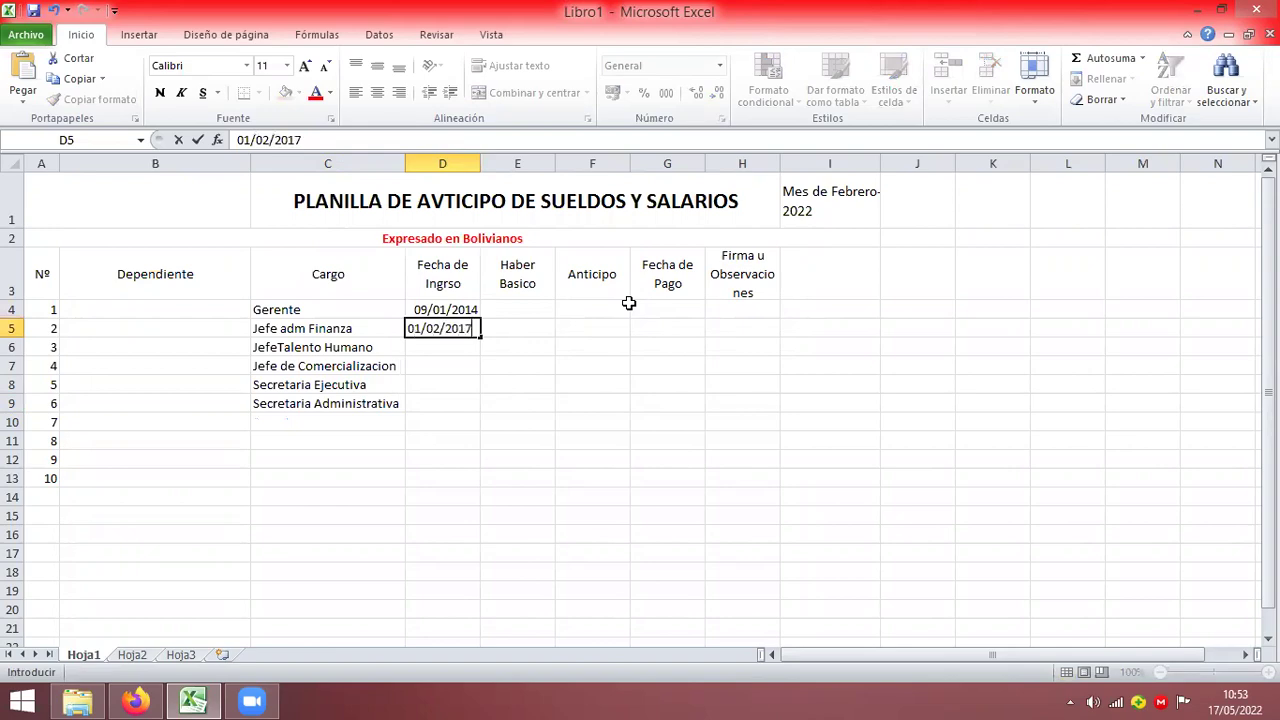
key(Return)
key(alt+Tab)
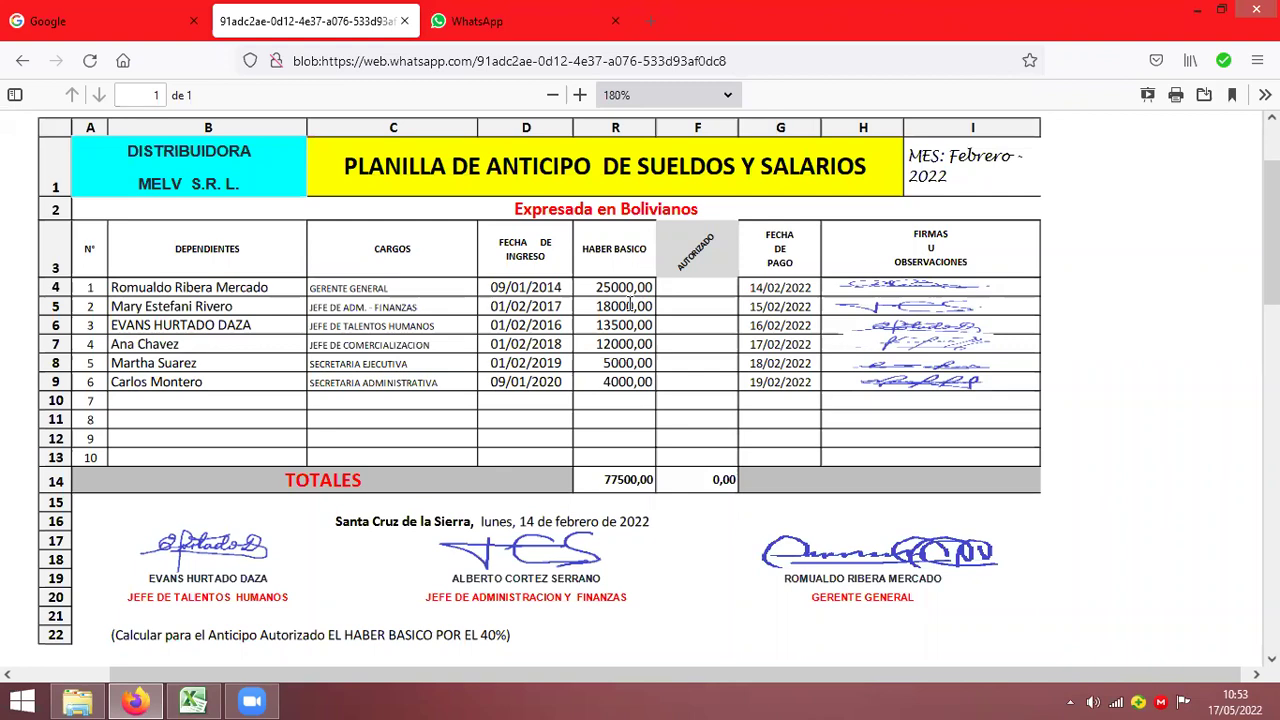
key(alt+Tab)
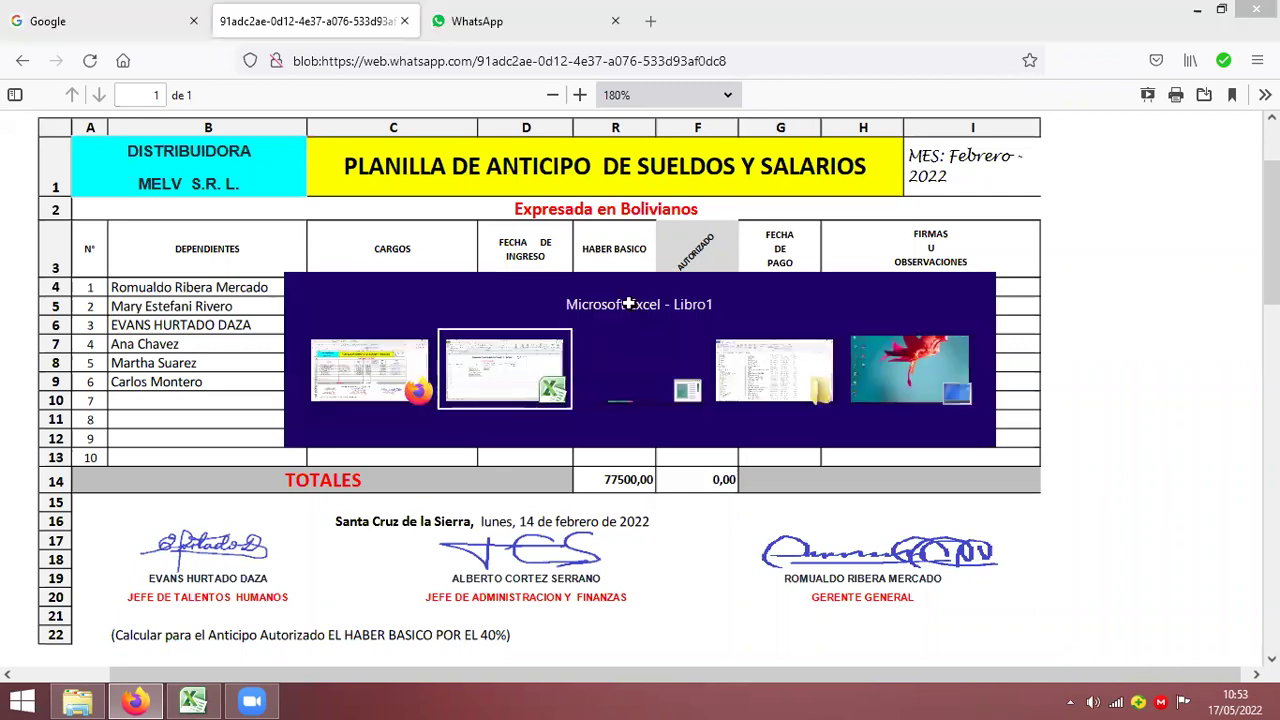
click(470, 326)
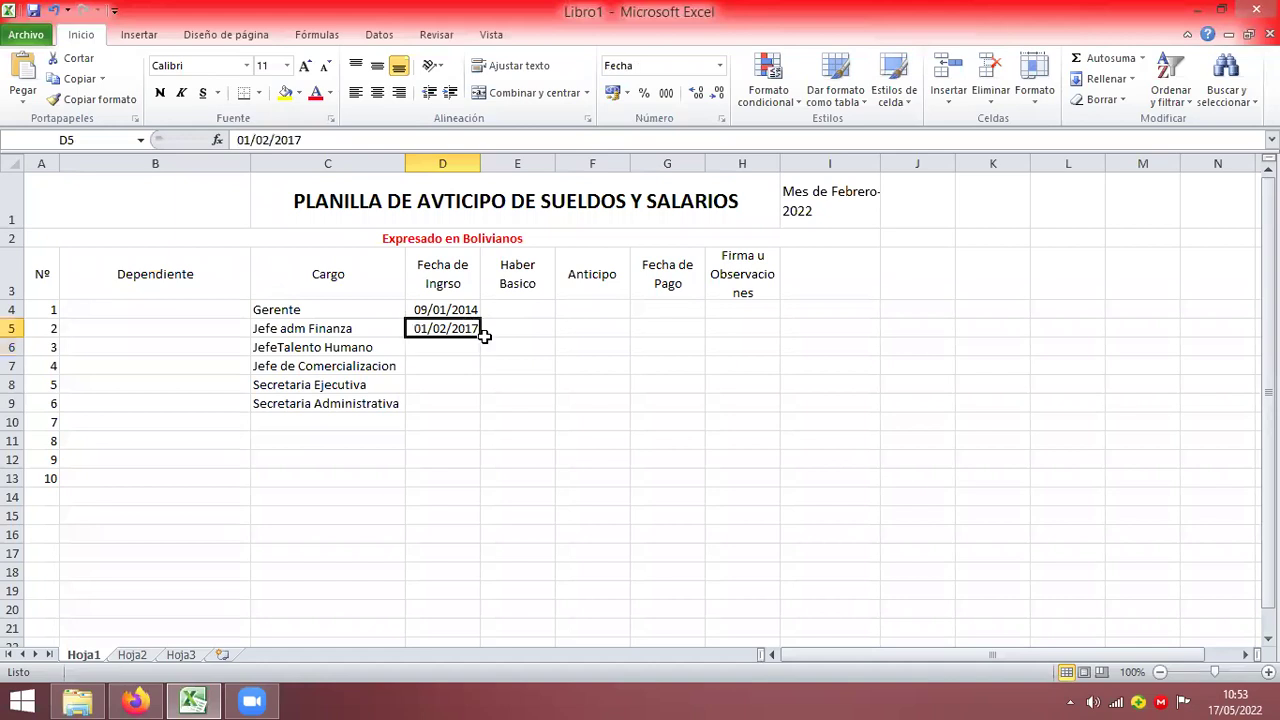
drag(482, 335, 480, 370)
click(478, 347)
double_click(478, 347)
key(BackSpace)
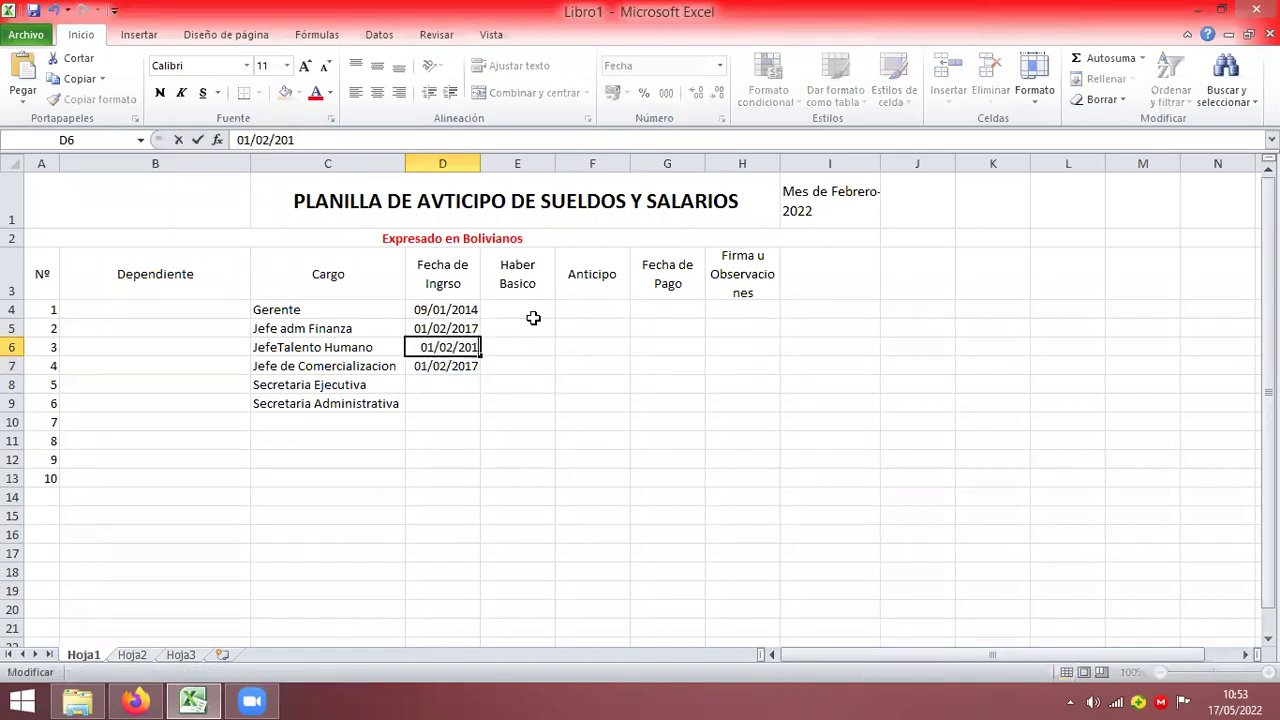
text(6)
key(Return)
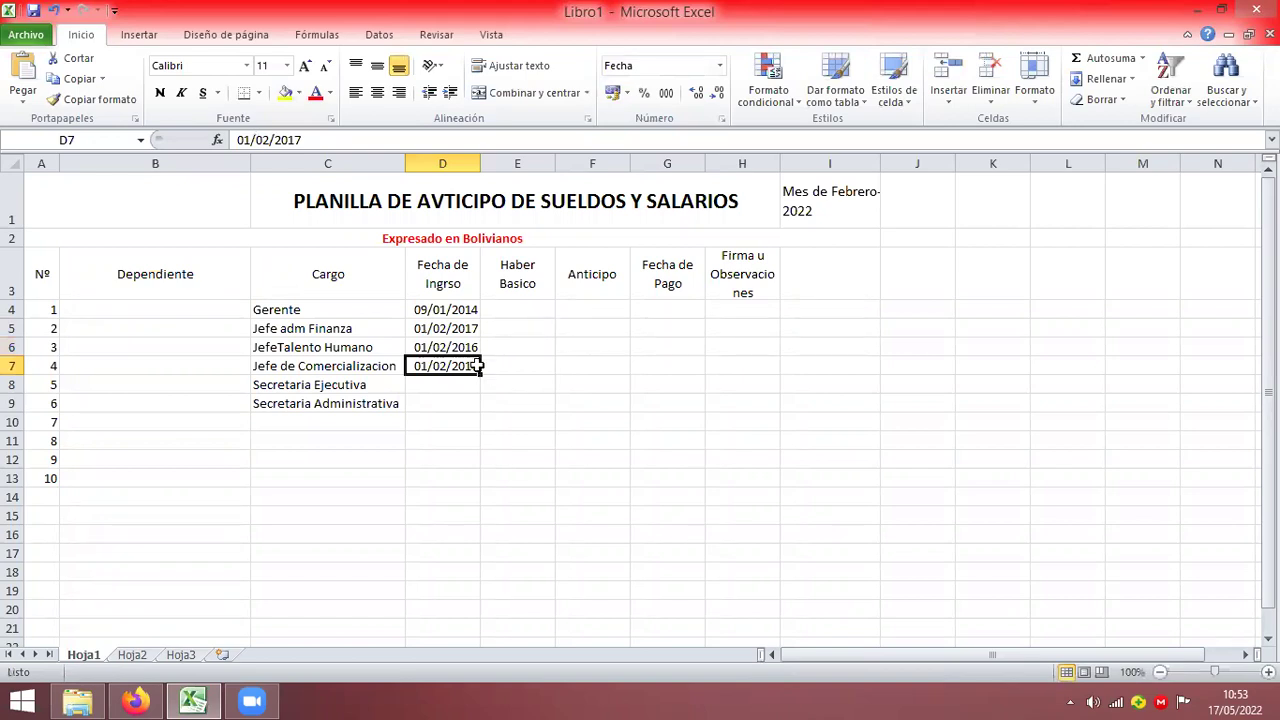
Set D7 to 01/02/2018 and D8 to 01/02/2019.
double_click(479, 366)
key(BackSpace)
text(8)
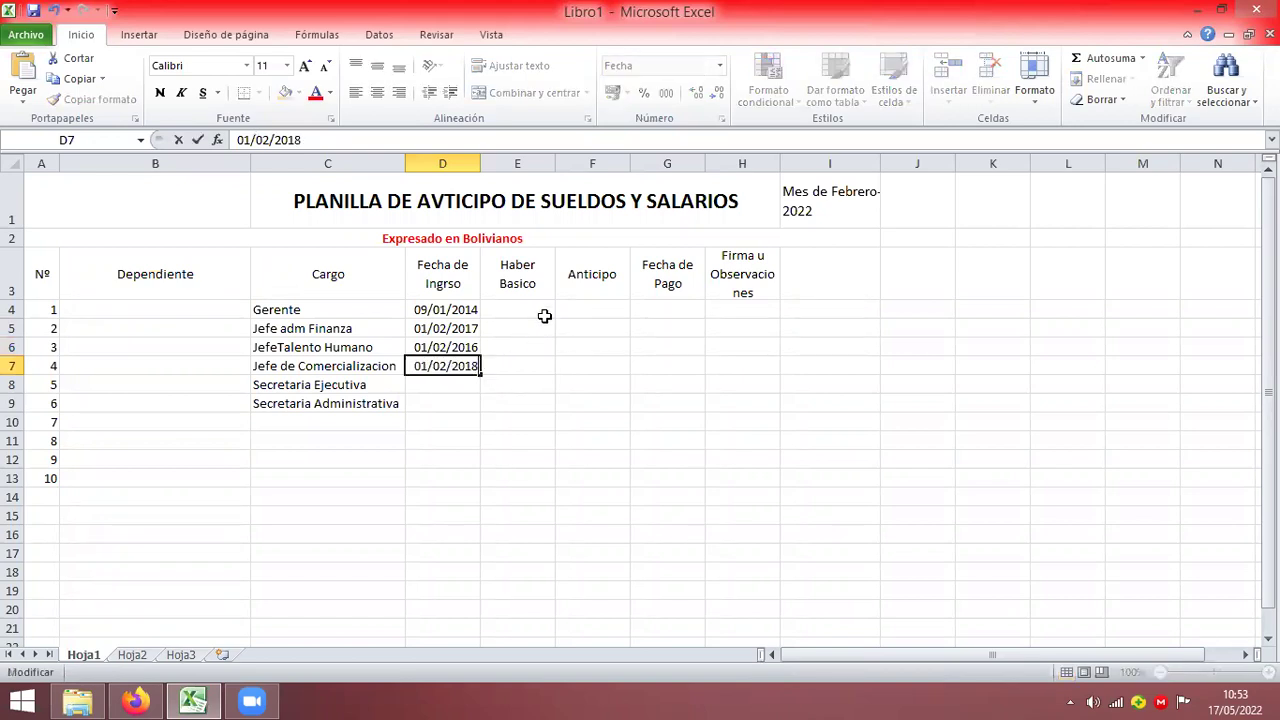
key(Return)
key(alt+Tab)
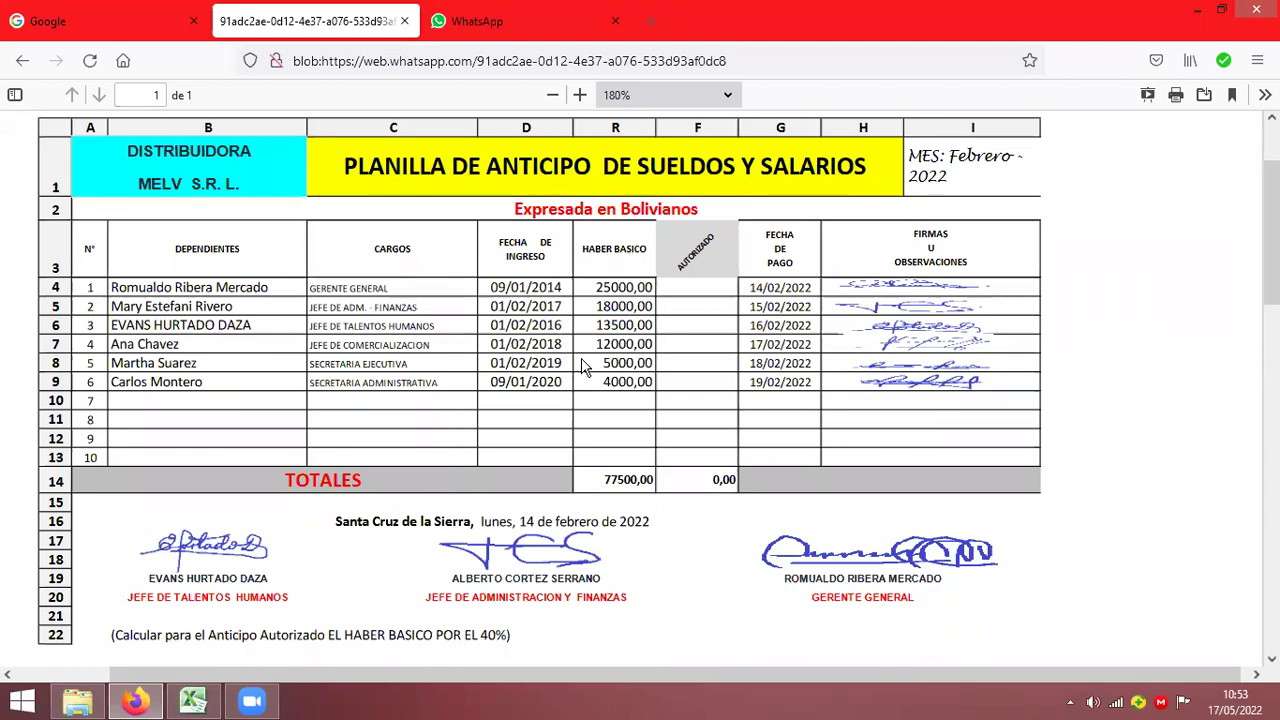
key(alt+Tab)
click(486, 366)
click(474, 370)
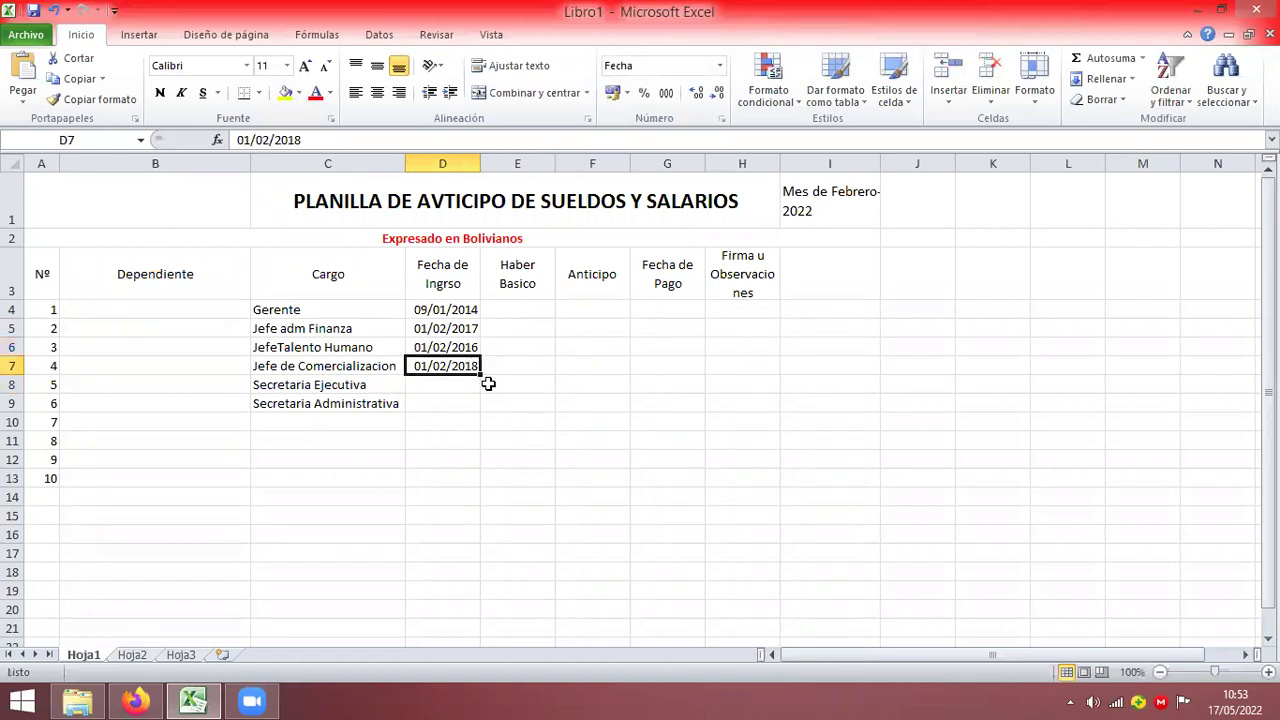
drag(481, 372, 470, 387)
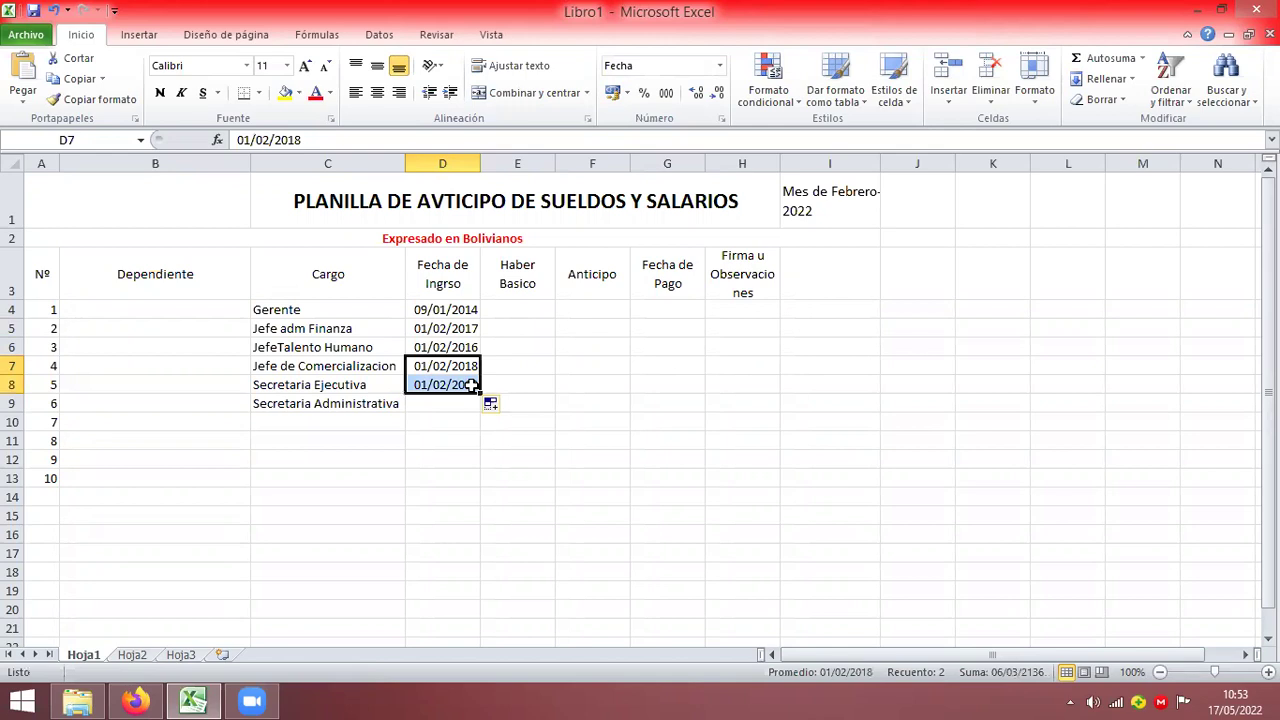
key(Down)
key(F2)
key(BackSpace)
text(9)
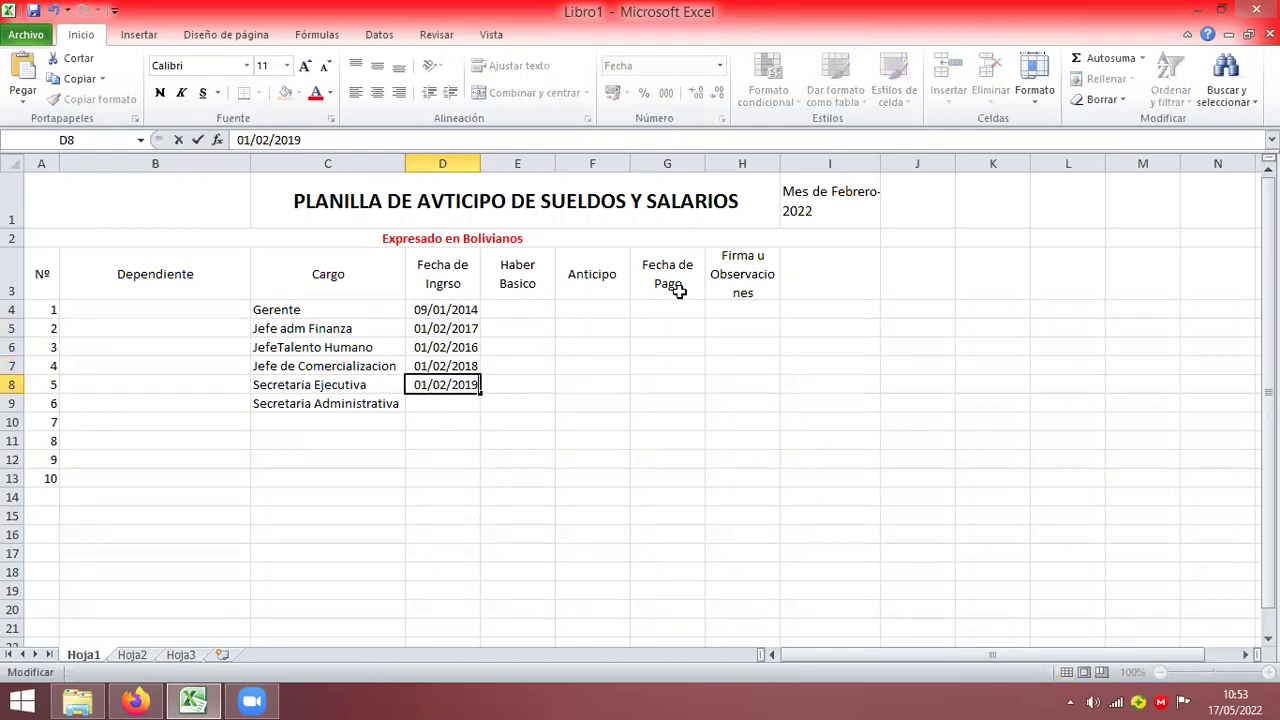
key(Return)
Enter 09/01/2020 in D9, correcting the mistyped year.
key(alt+Tab)
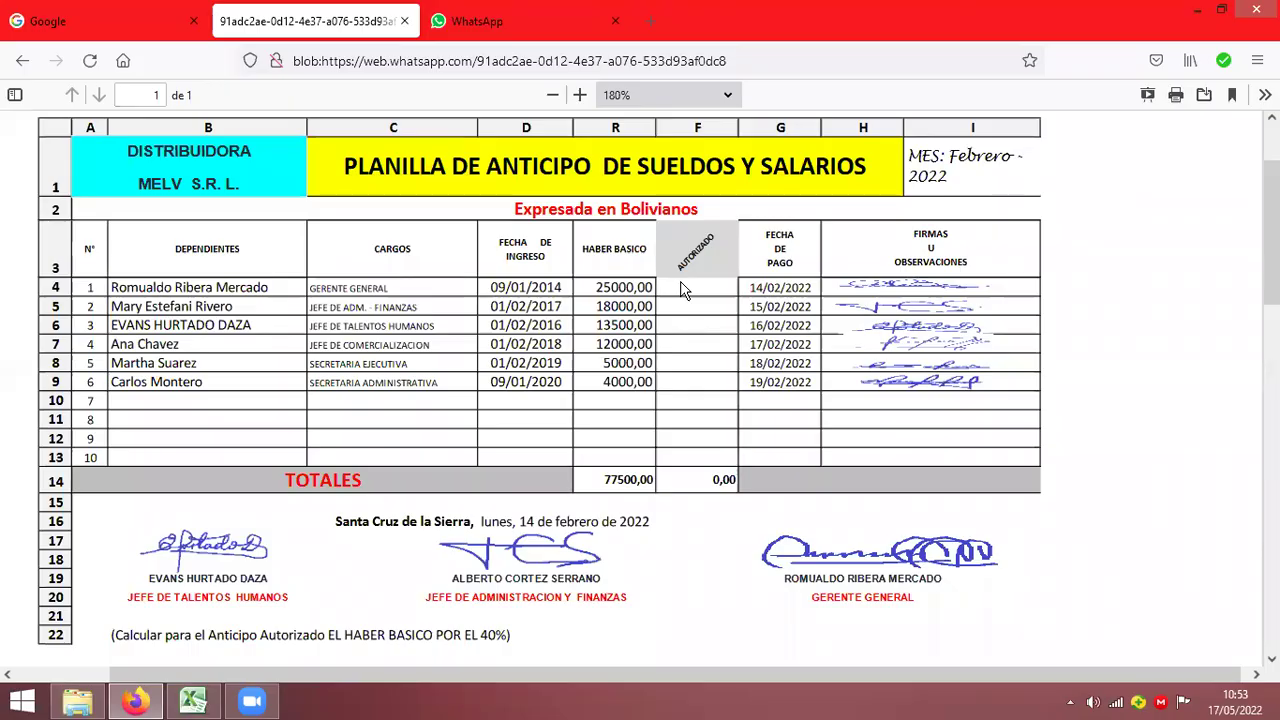
key(alt+Tab)
text(0)
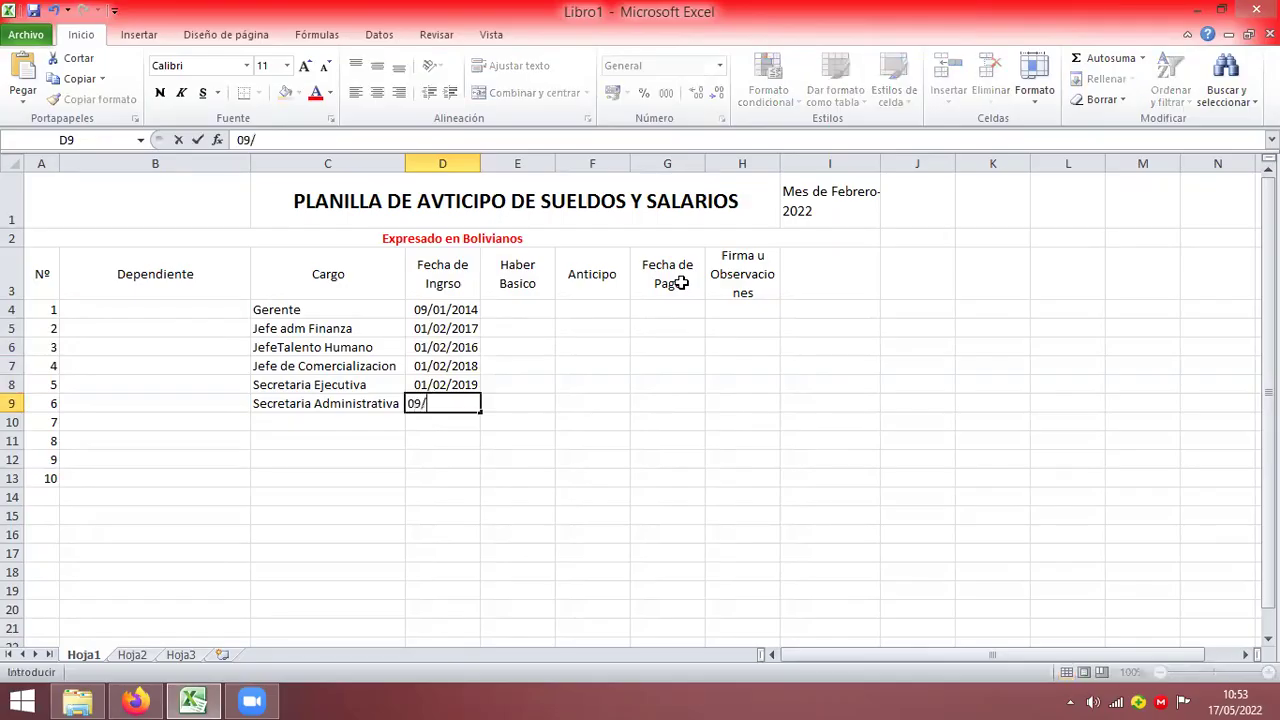
text(9/01/20020)
key(Return)
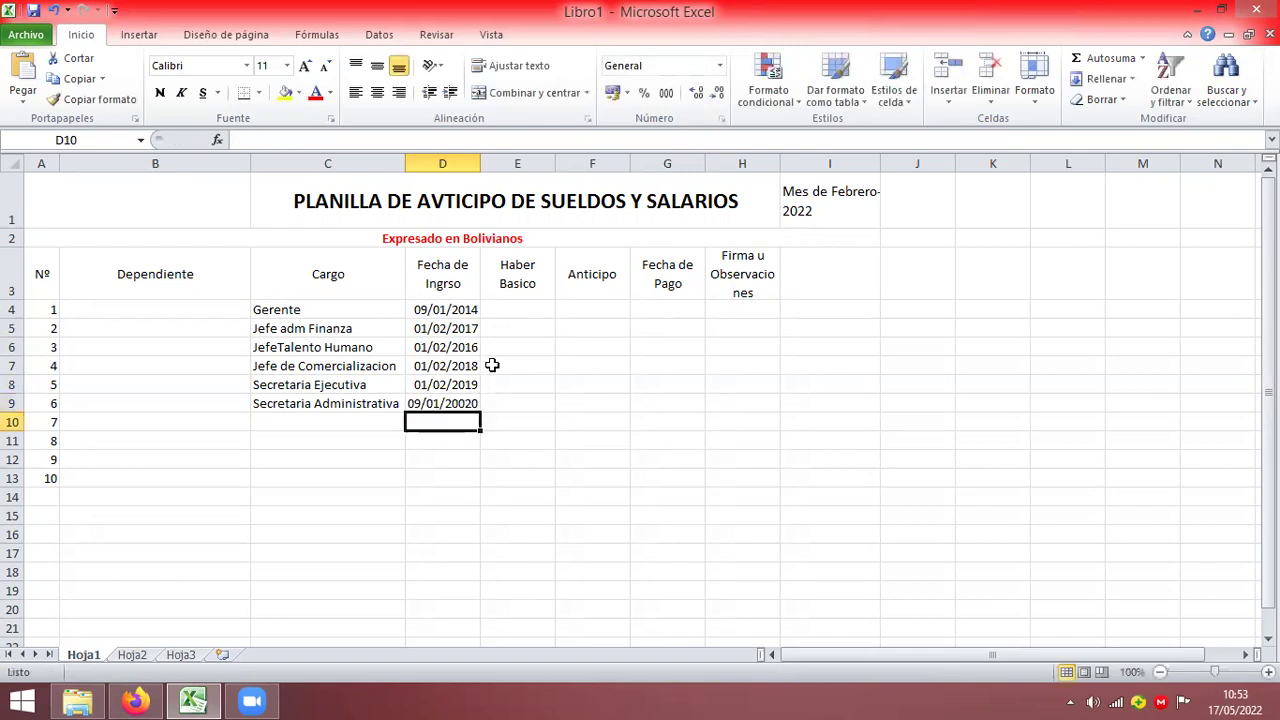
double_click(470, 402)
key(BackSpace)
key(Return)
key(alt+Tab)
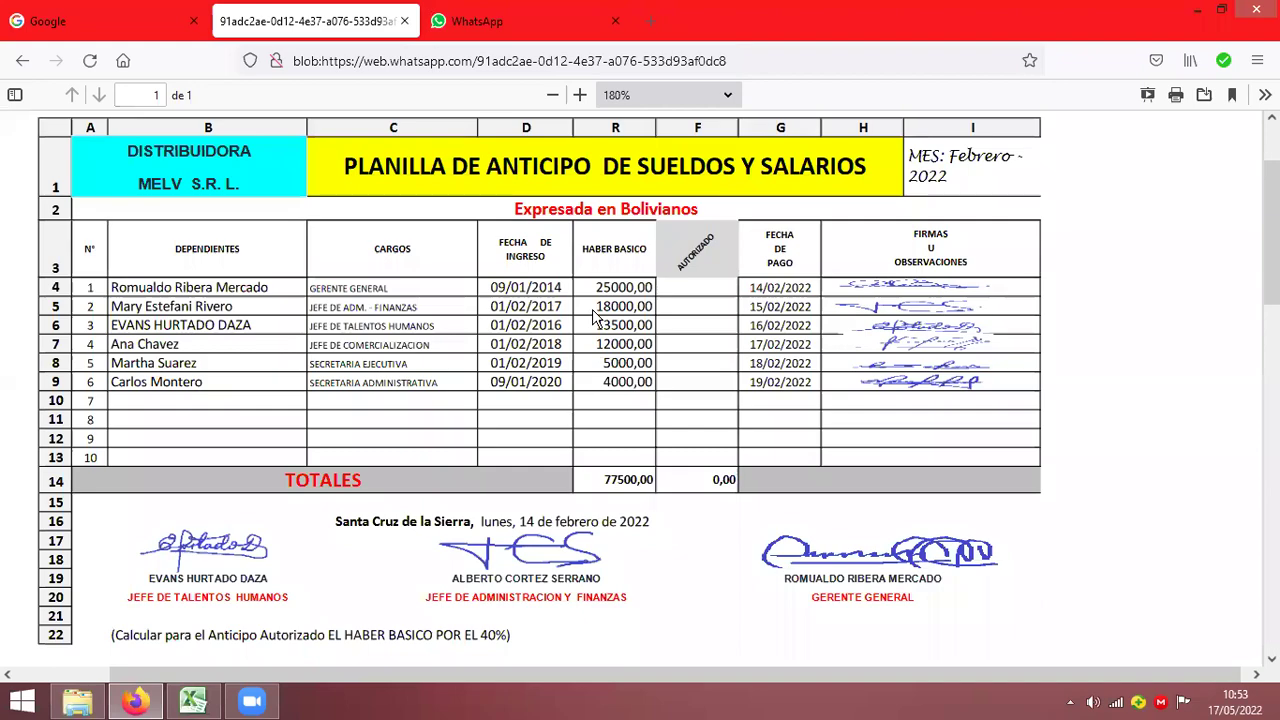
key(alt+Tab)
Enter basic salaries 25000, 18000 and 13500 in E4:E6.
click(524, 310)
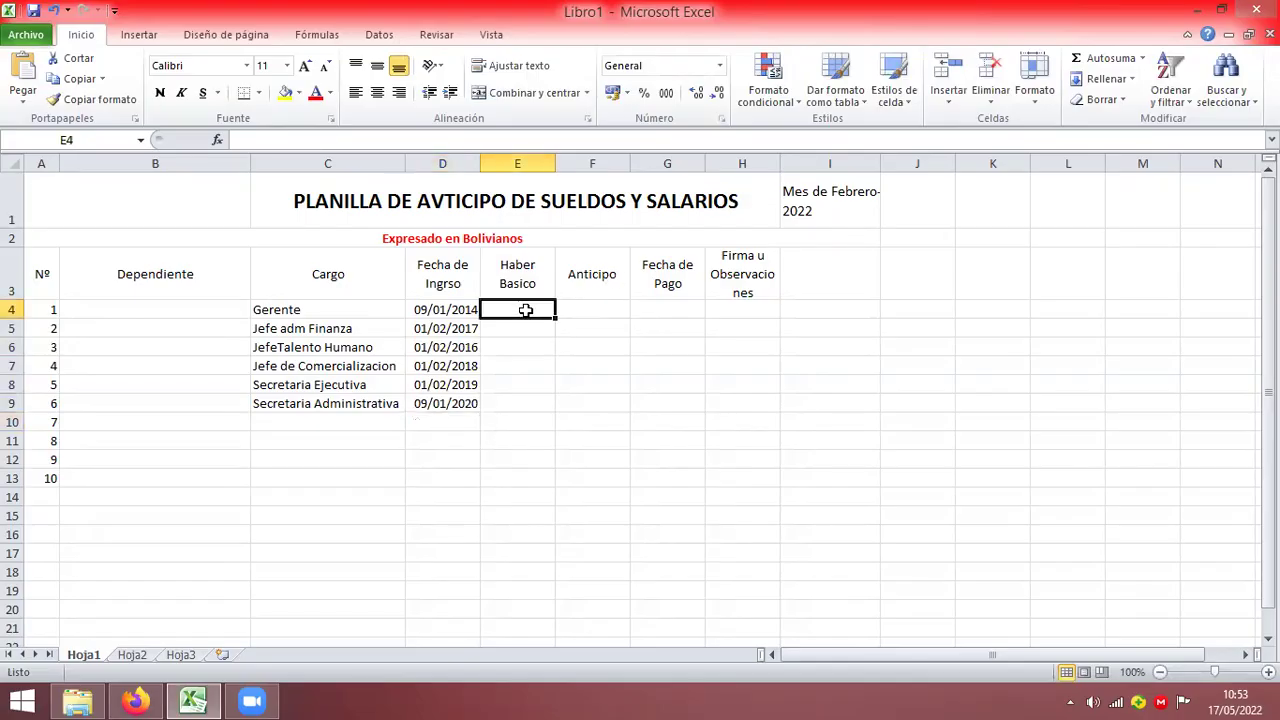
key(alt+Tab)
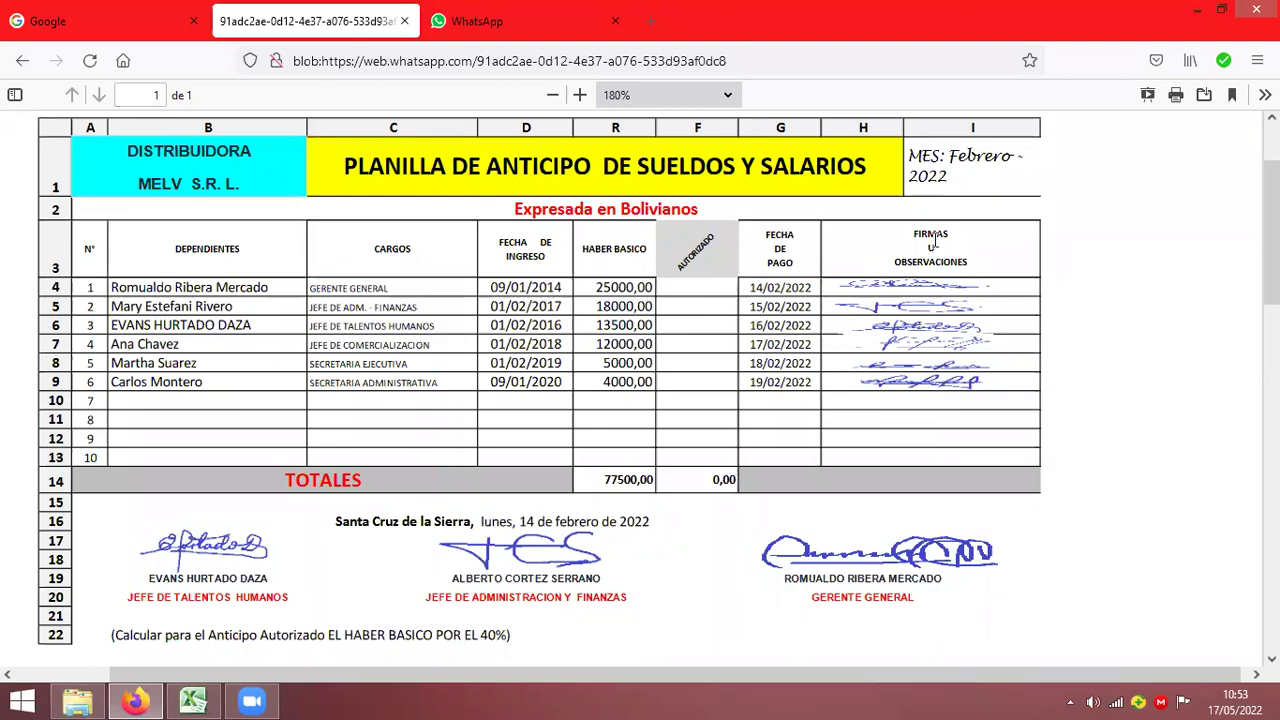
key(alt+Tab)
text(2)
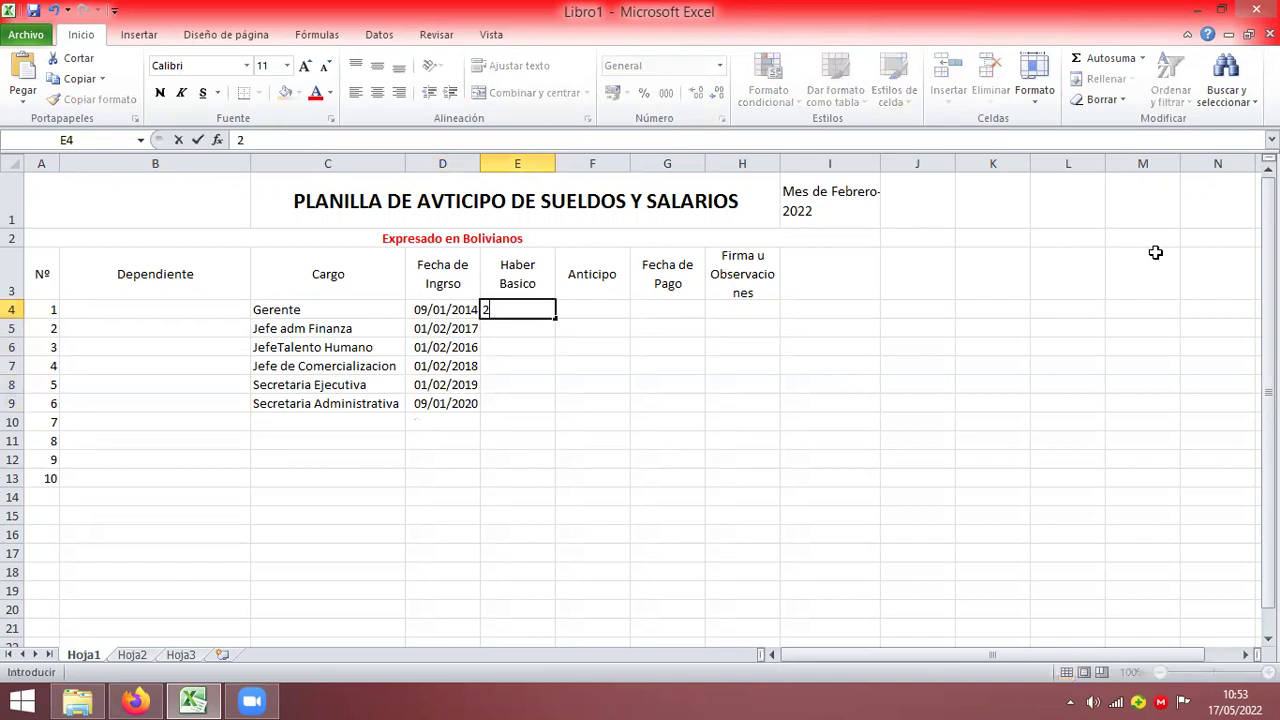
text(5000)
key(Return)
text(1)
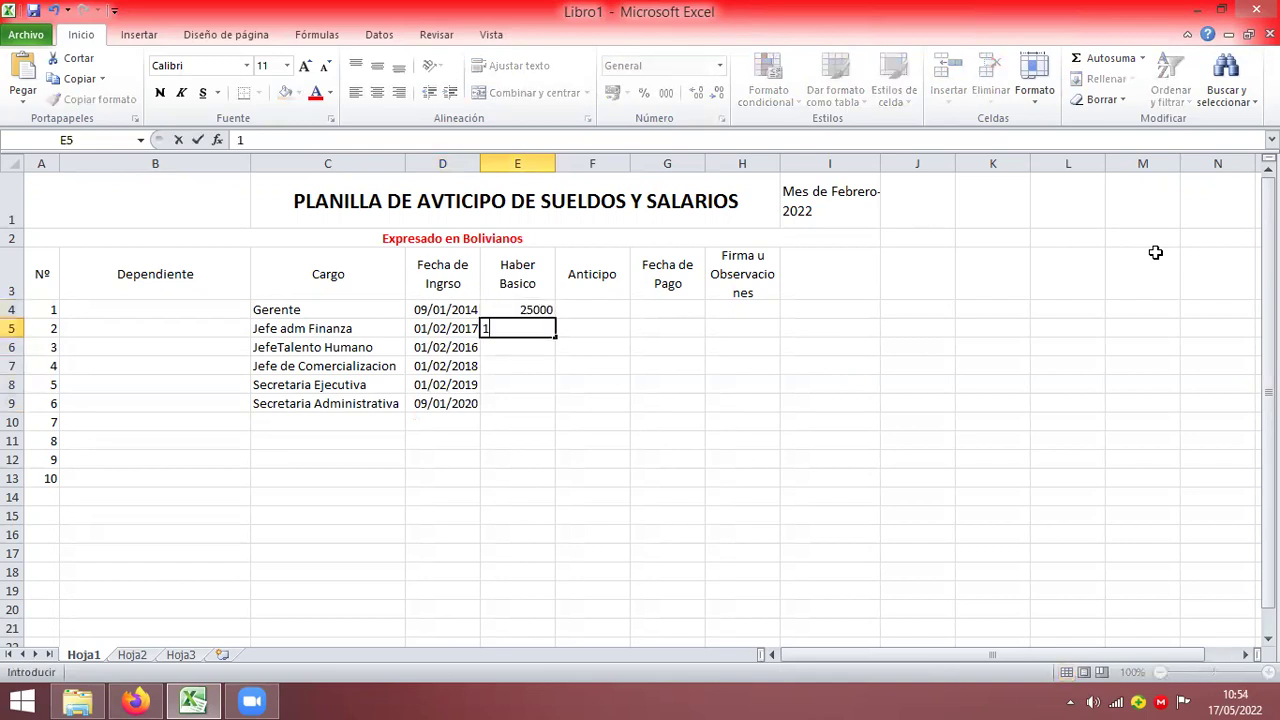
text(8000)
key(Return)
key(alt+Tab)
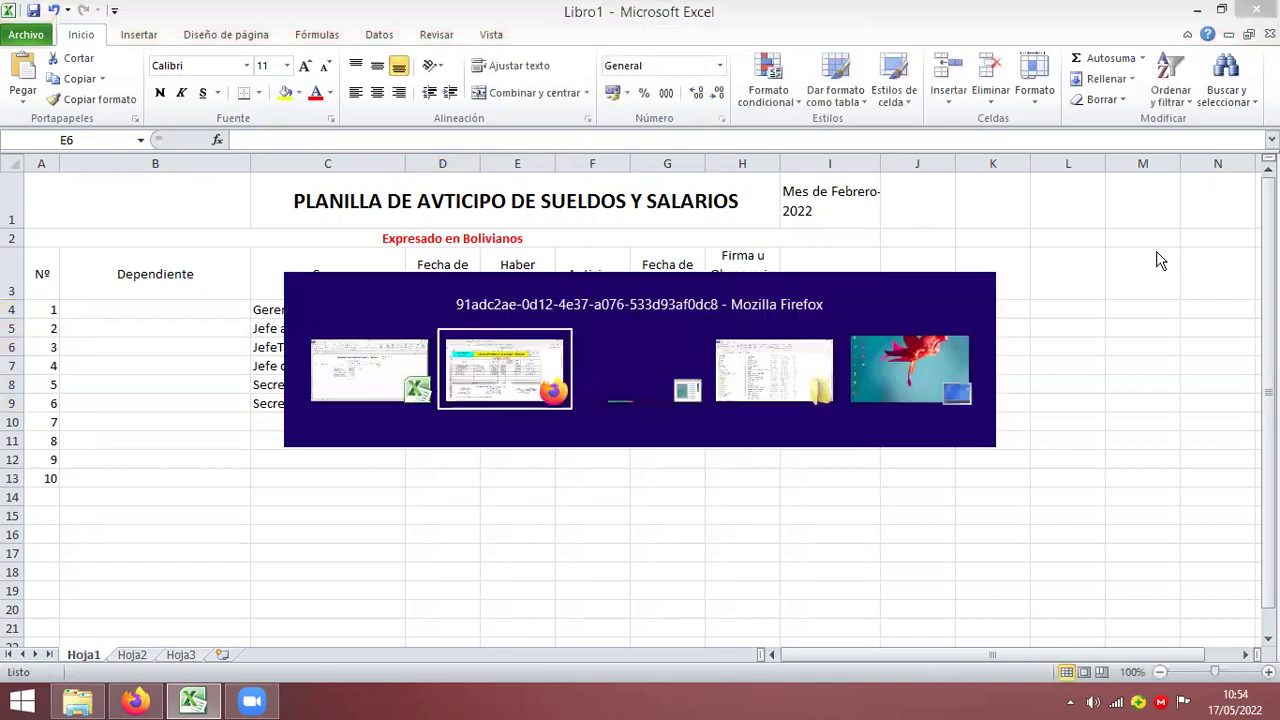
key(alt+Tab)
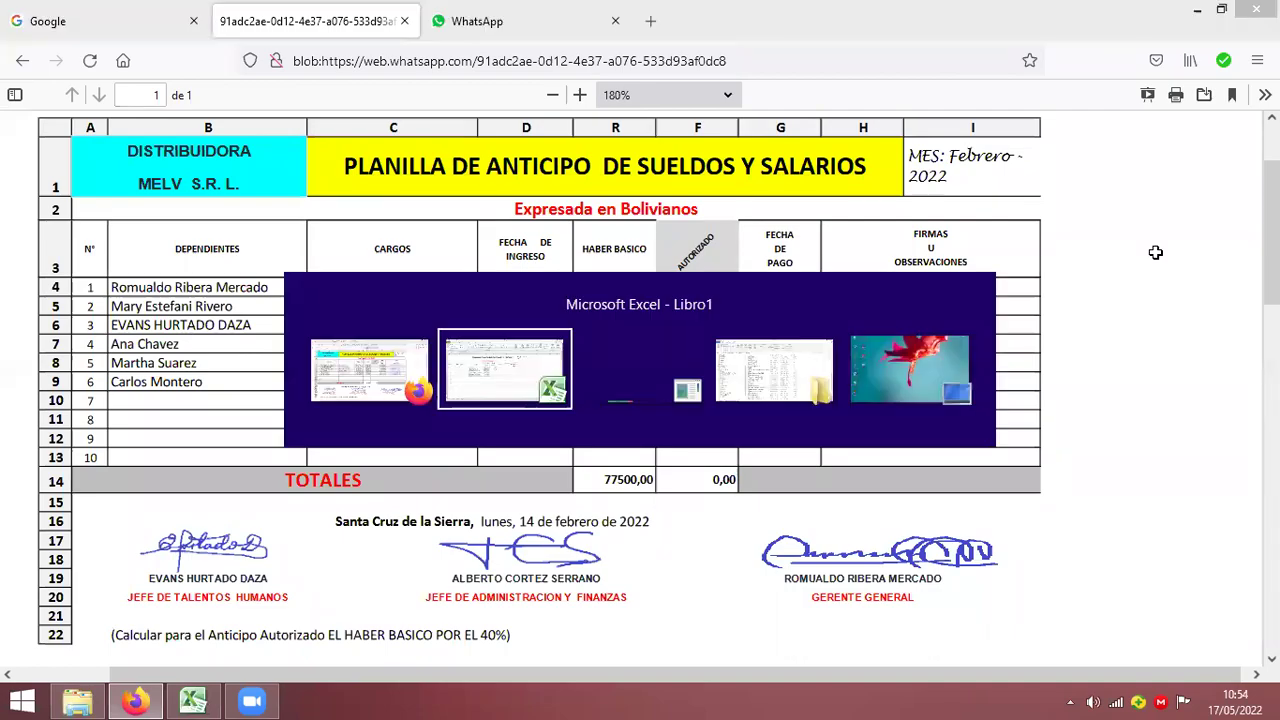
text(1)
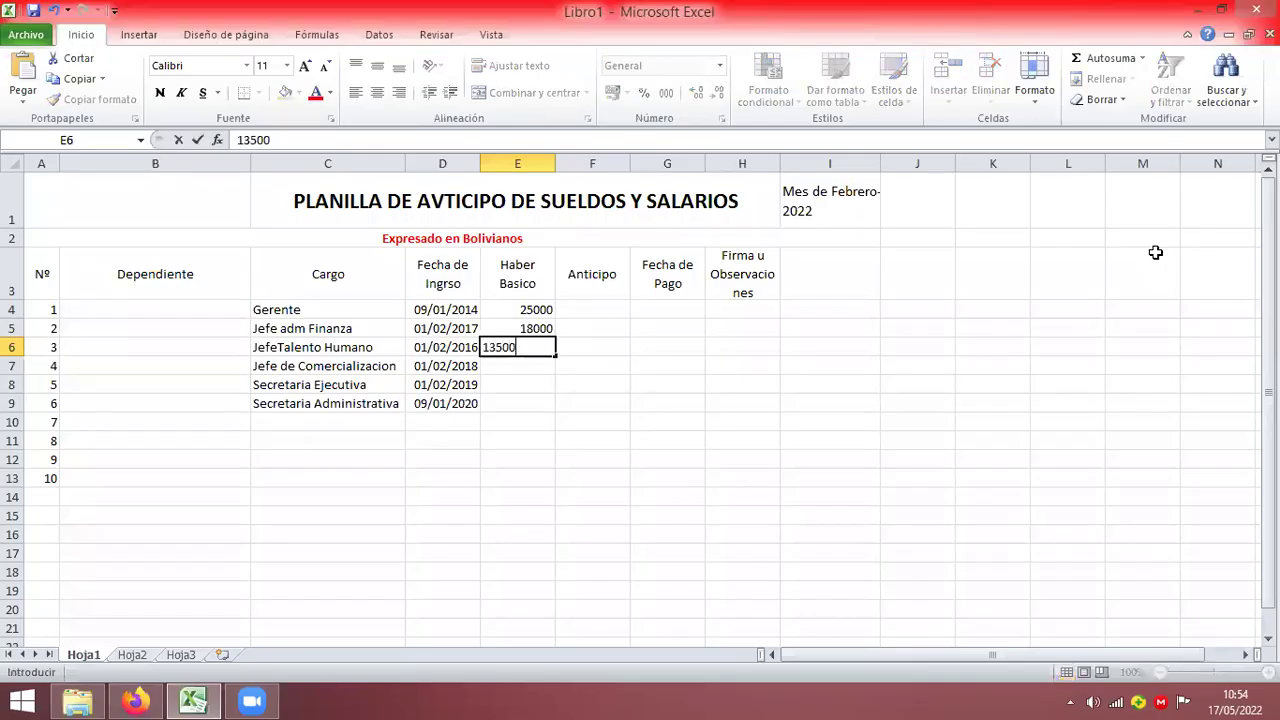
text(3500)
key(Return)
Enter basic salaries 12000, 5000 and 4000 in E7:E9.
key(alt+Tab)
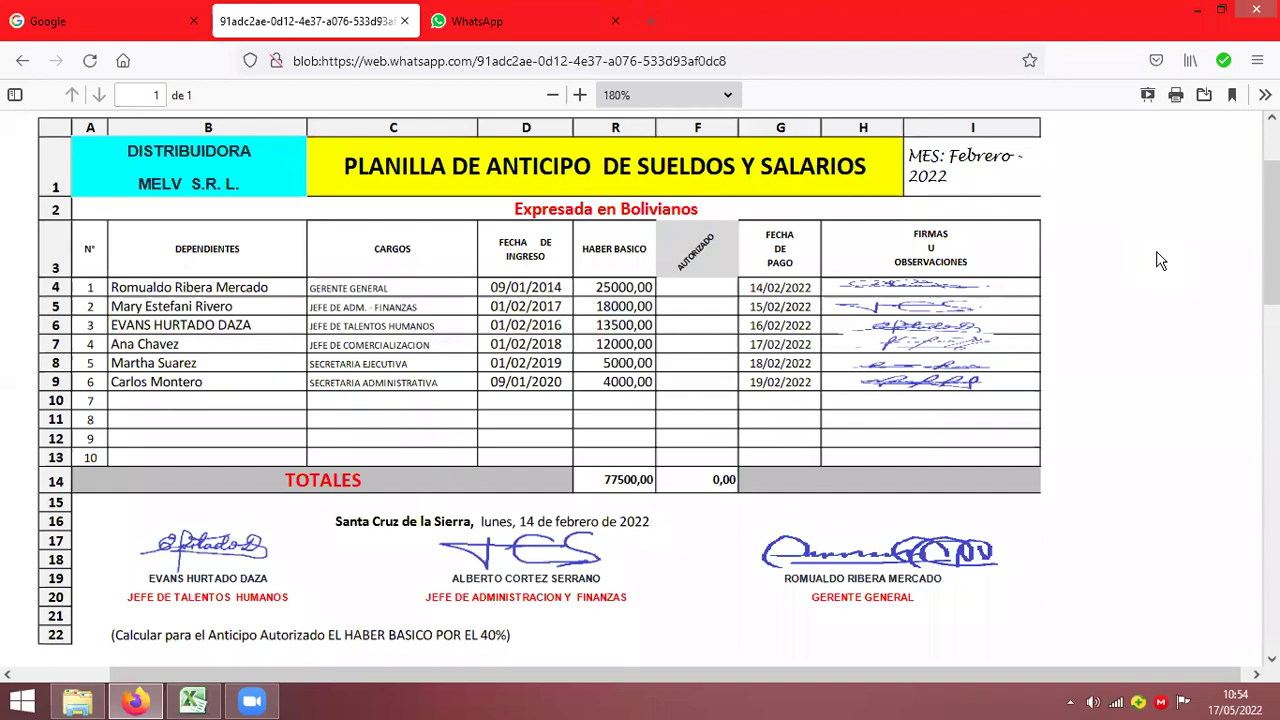
key(alt+Tab)
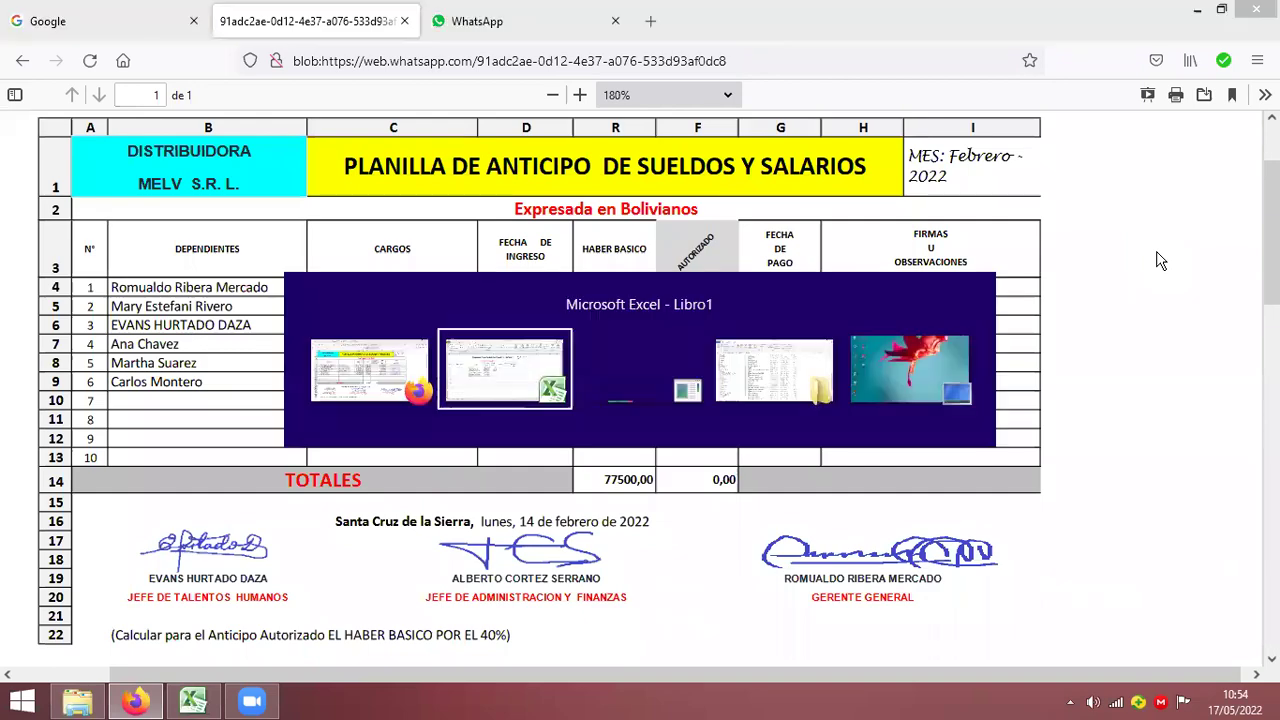
text(1200)
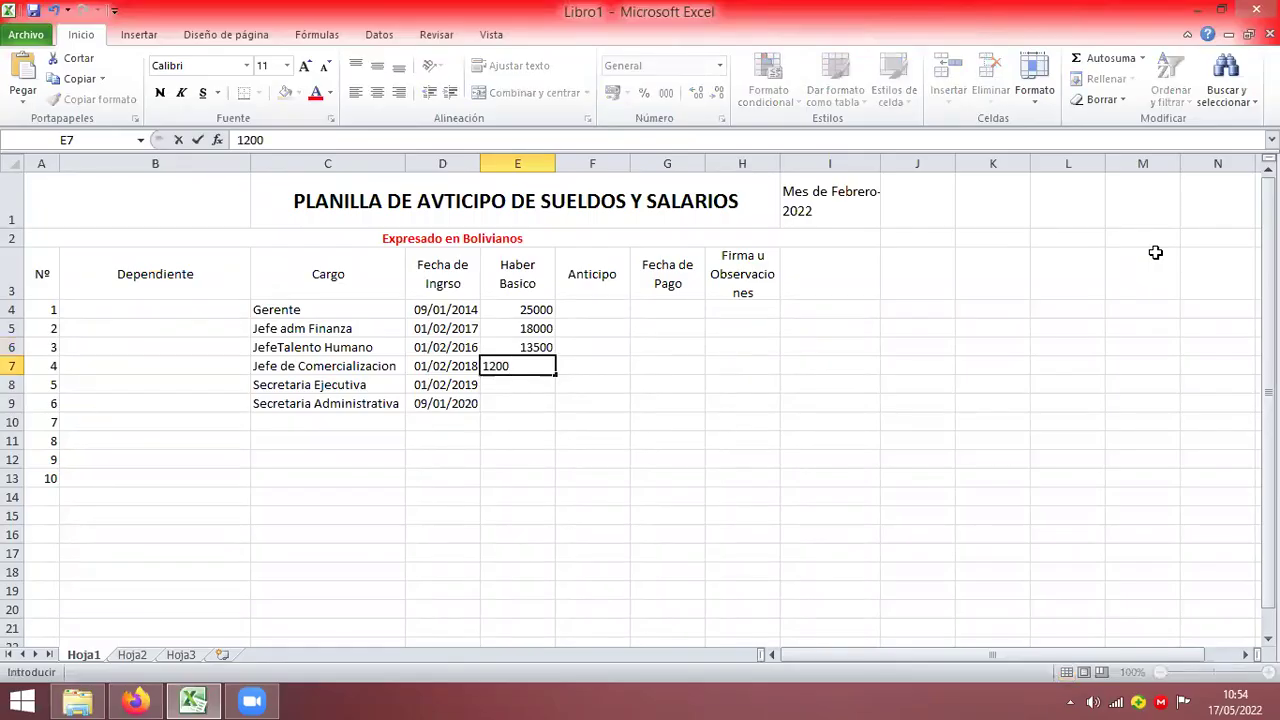
key(Return)
text(5000)
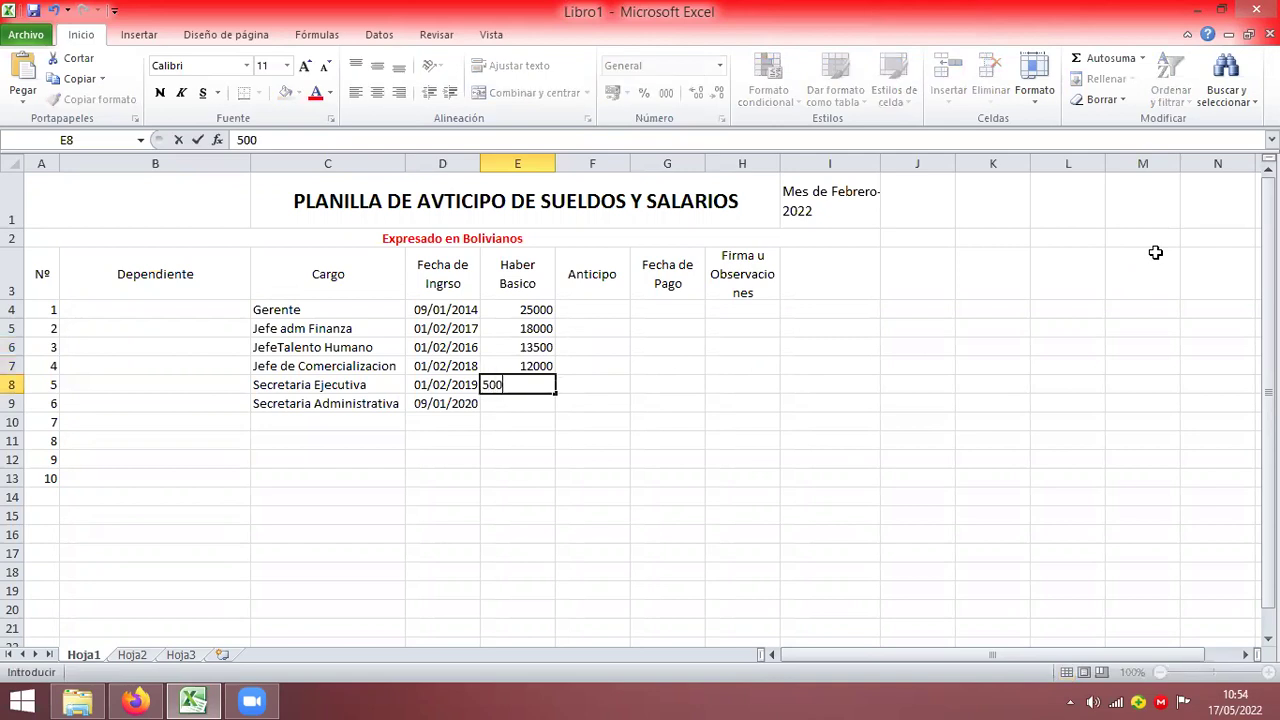
key(Return)
text(4000)
key(Return)
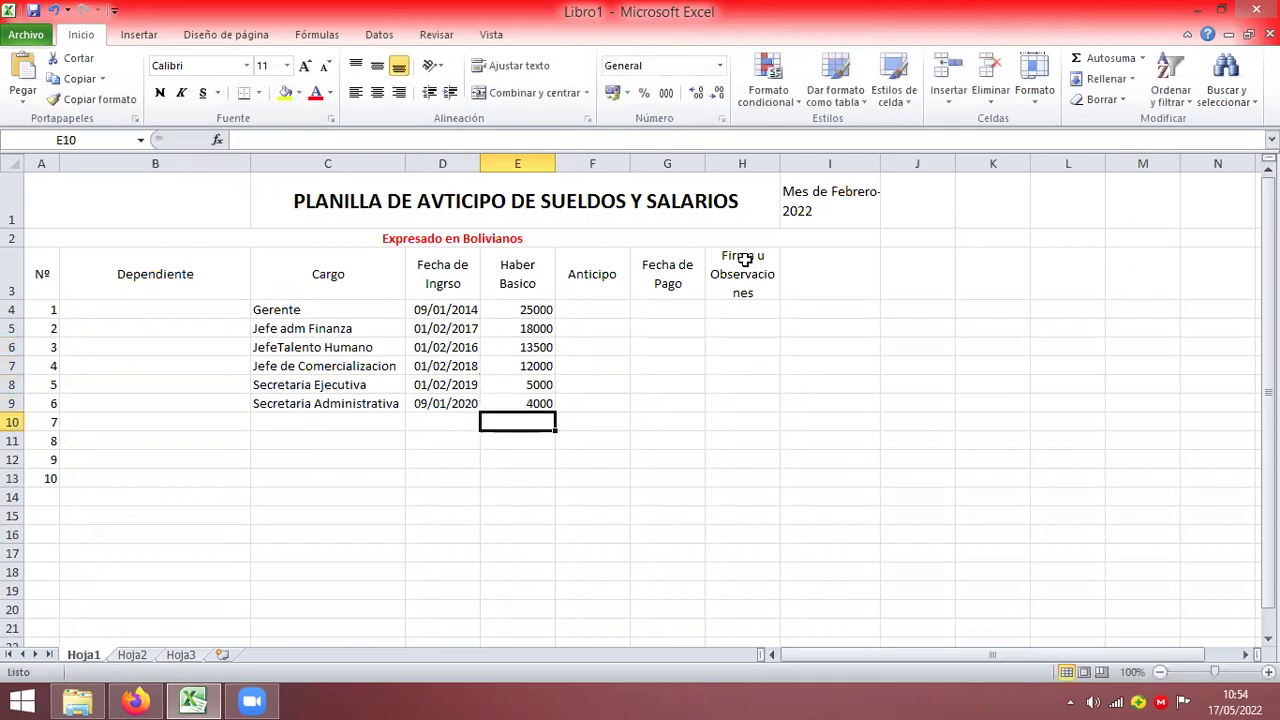
click(662, 307)
key(alt+Tab)
key(alt+Tab)
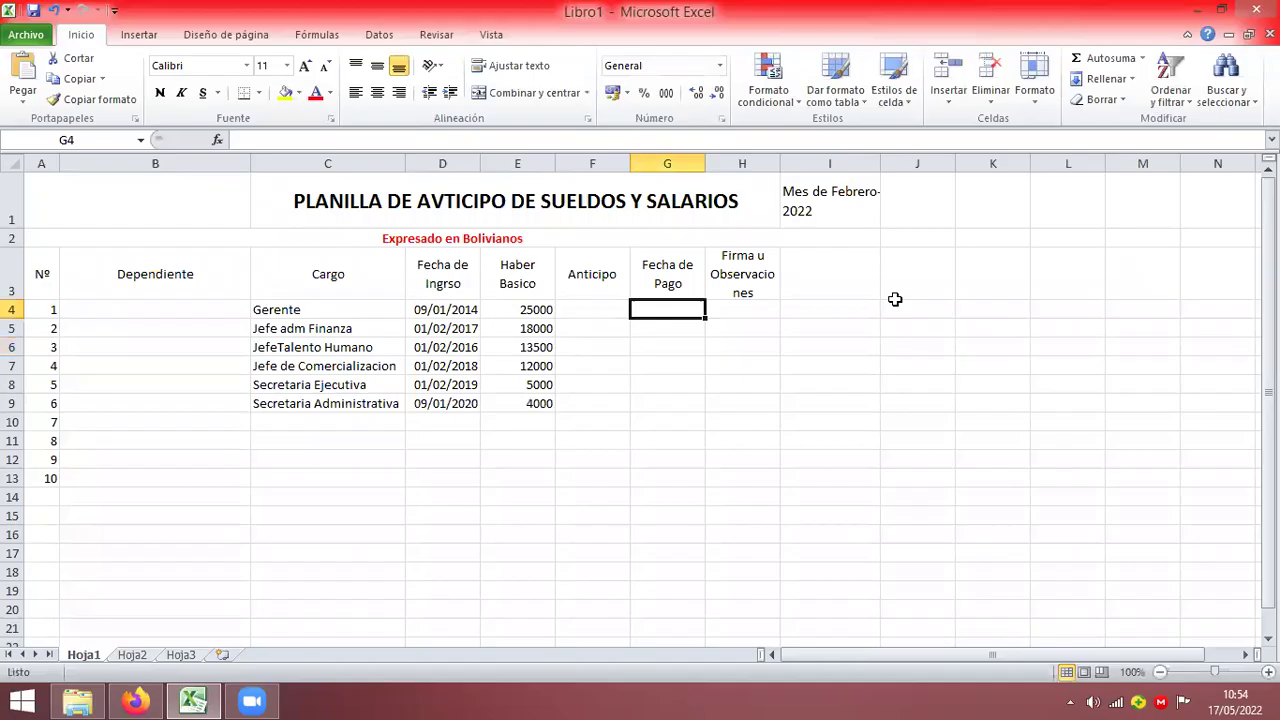
Enter 14/02/2022 in G4 and fill it down to G9.
text(14/02/202)
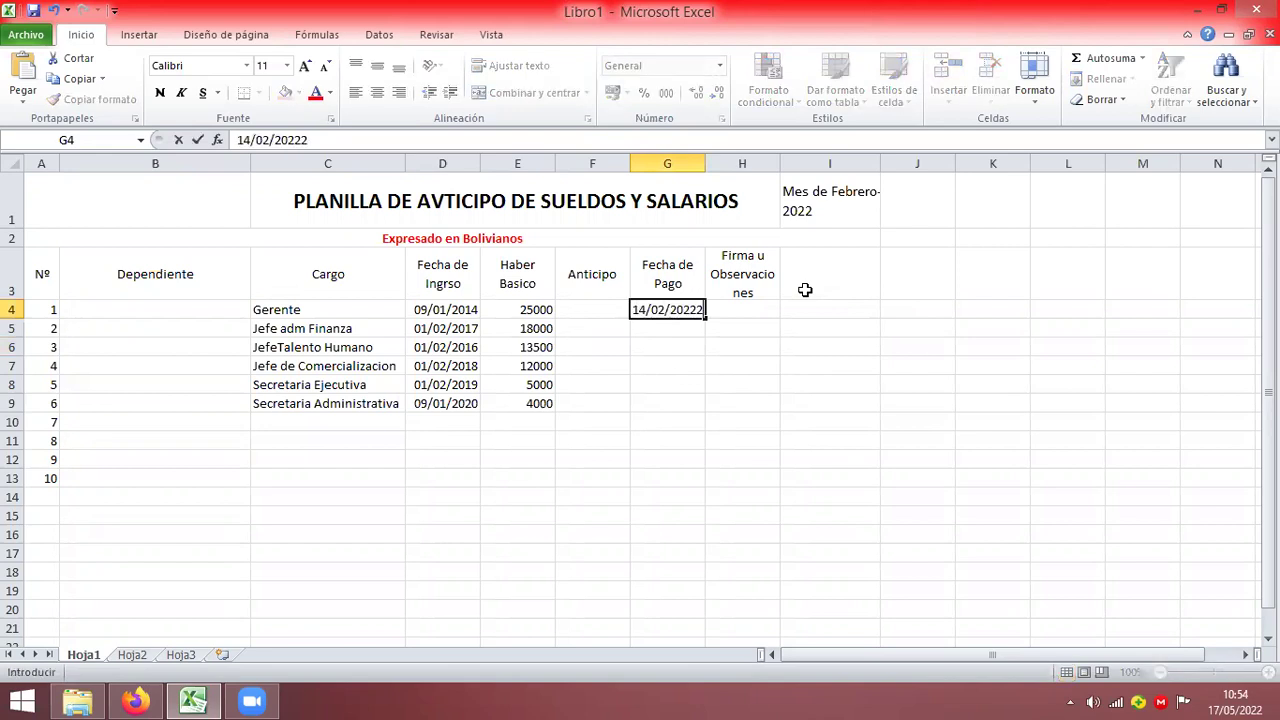
text(2)
key(Return)
click(692, 306)
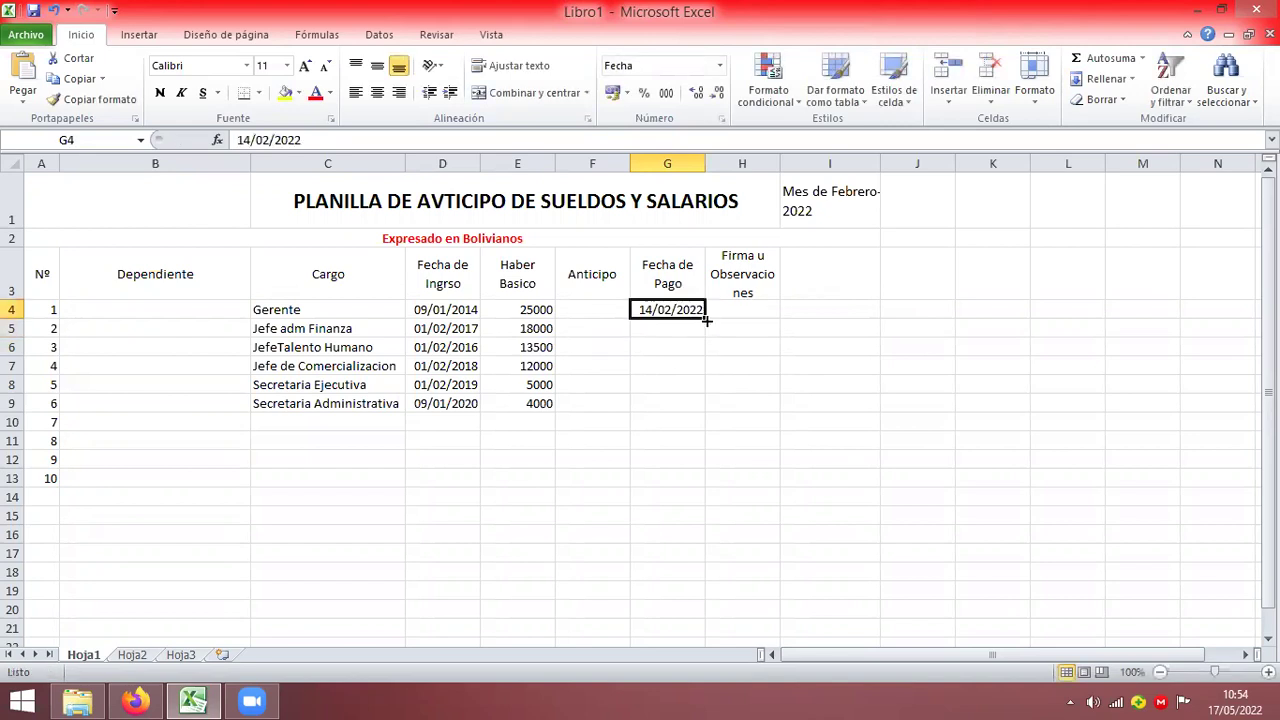
drag(708, 316, 694, 407)
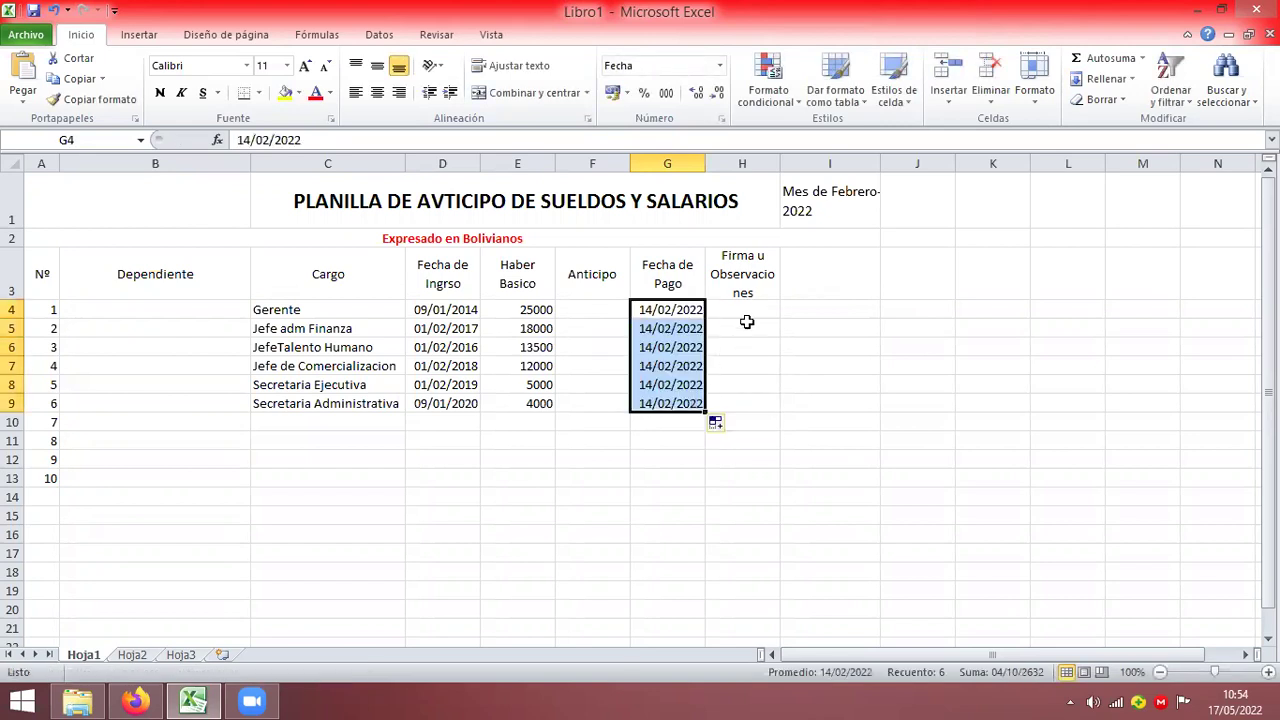
Merge and centre H3:I3, then merge H4:I4 and copy that layout down to row 9.
click(757, 316)
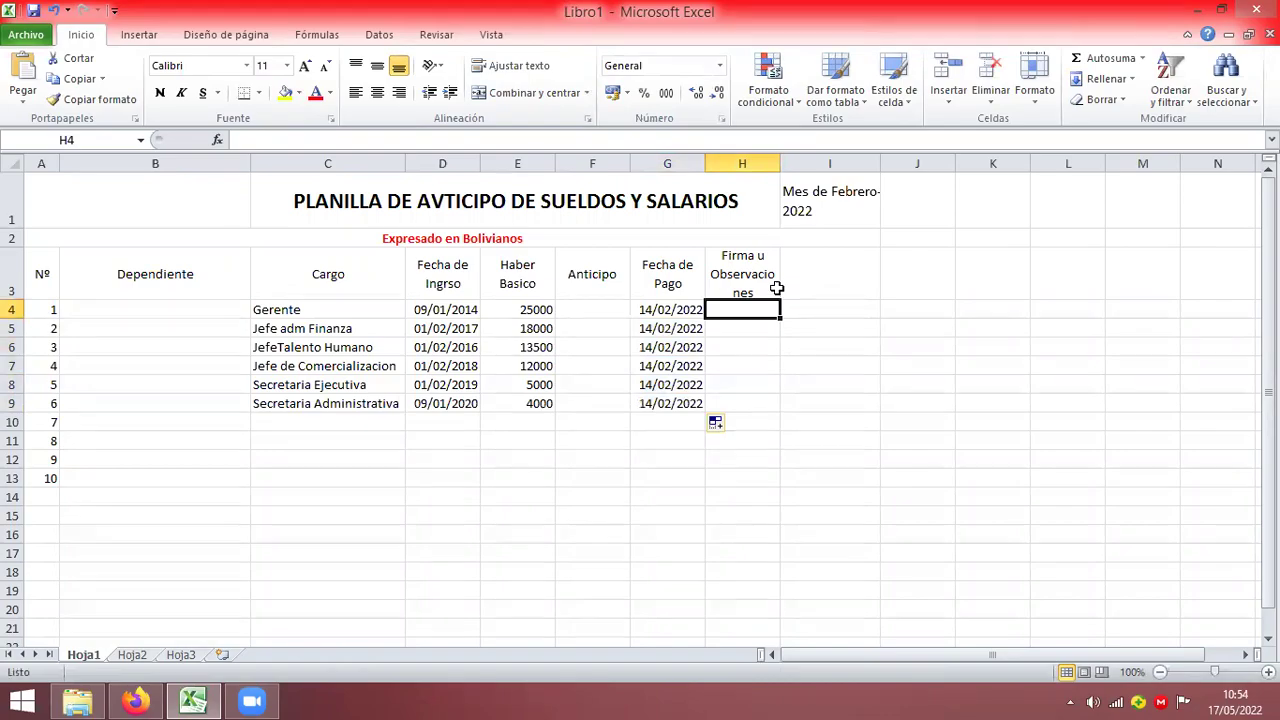
key(alt+Tab)
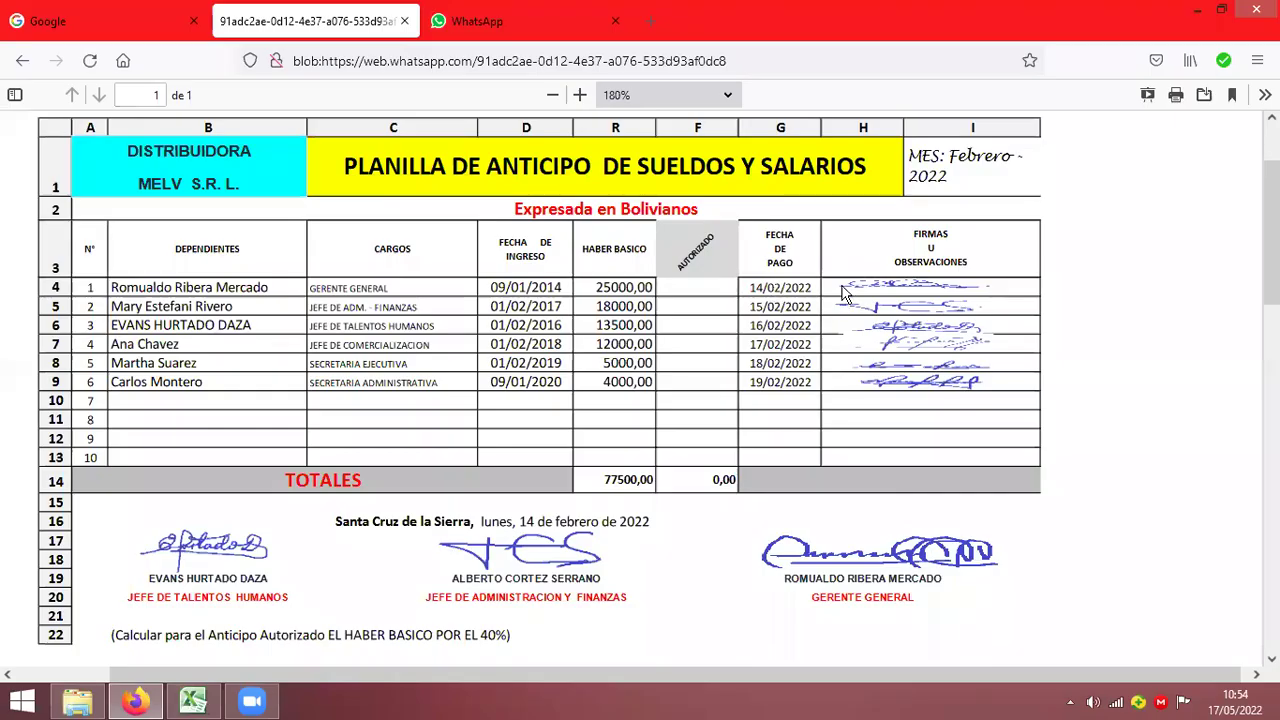
key(alt+Tab)
drag(749, 274, 830, 272)
click(535, 93)
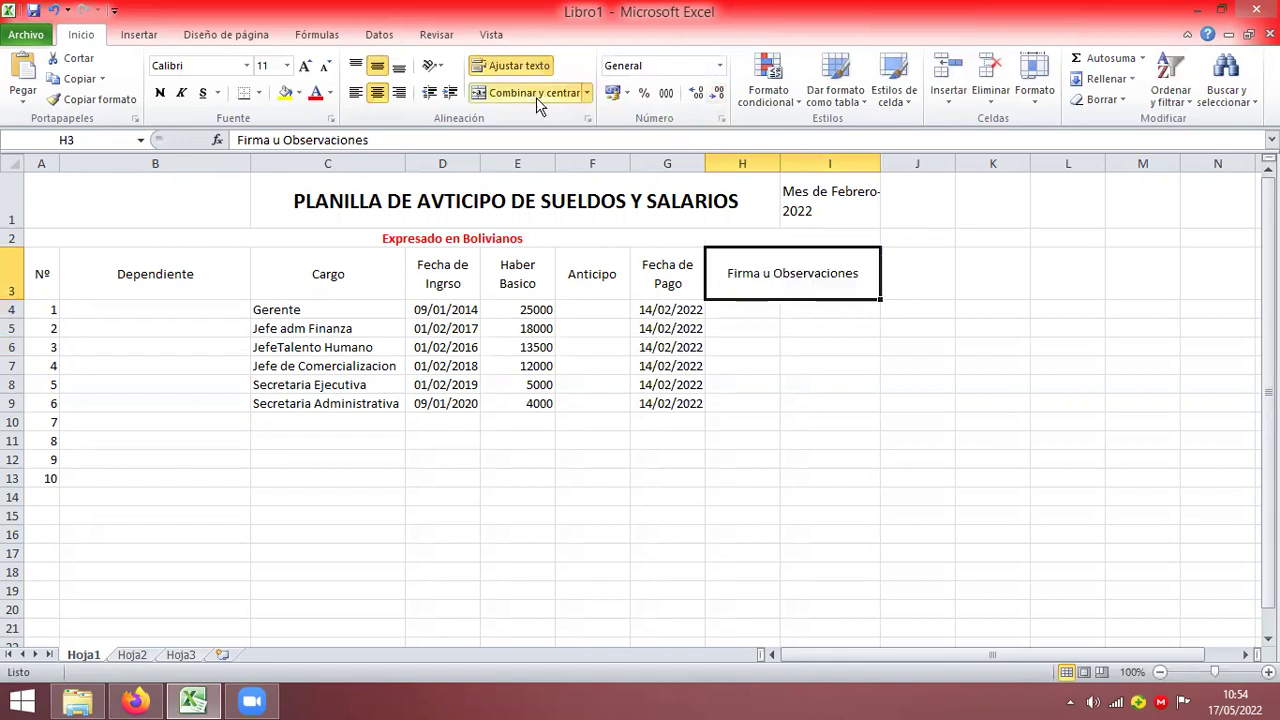
click(748, 310)
drag(796, 311, 829, 309)
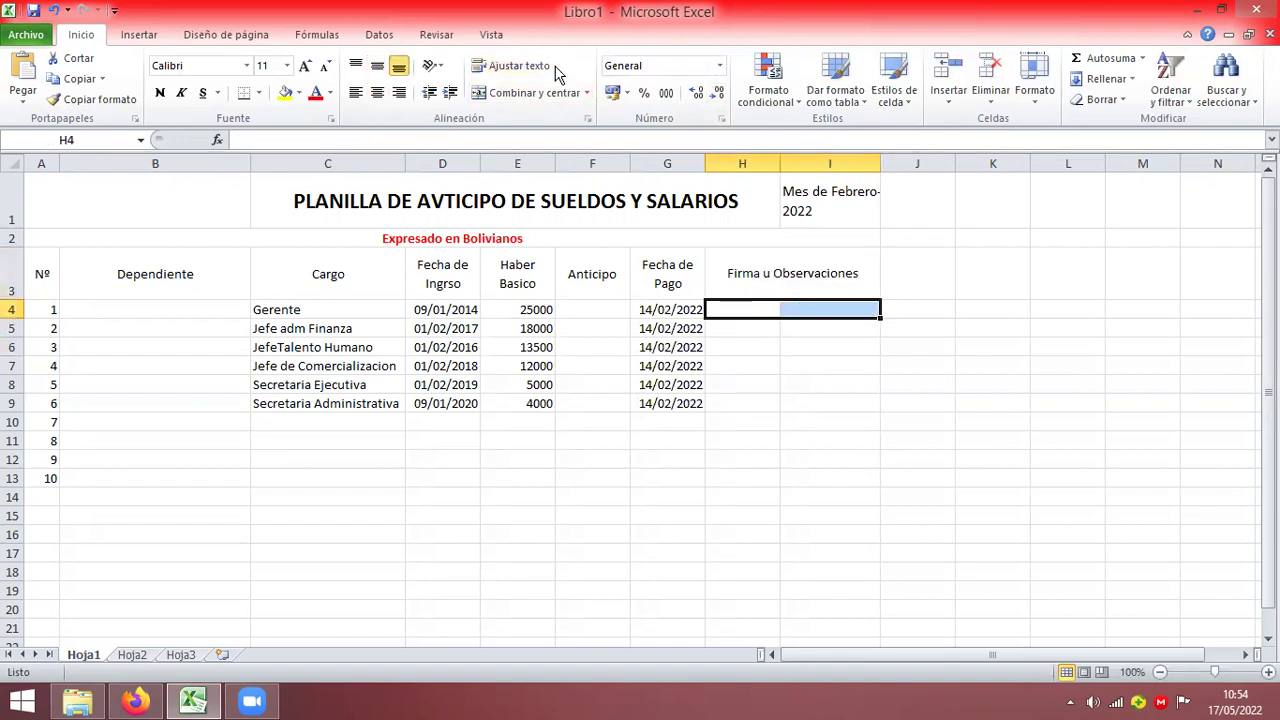
click(521, 93)
drag(880, 318, 881, 412)
click(866, 380)
click(846, 350)
click(846, 313)
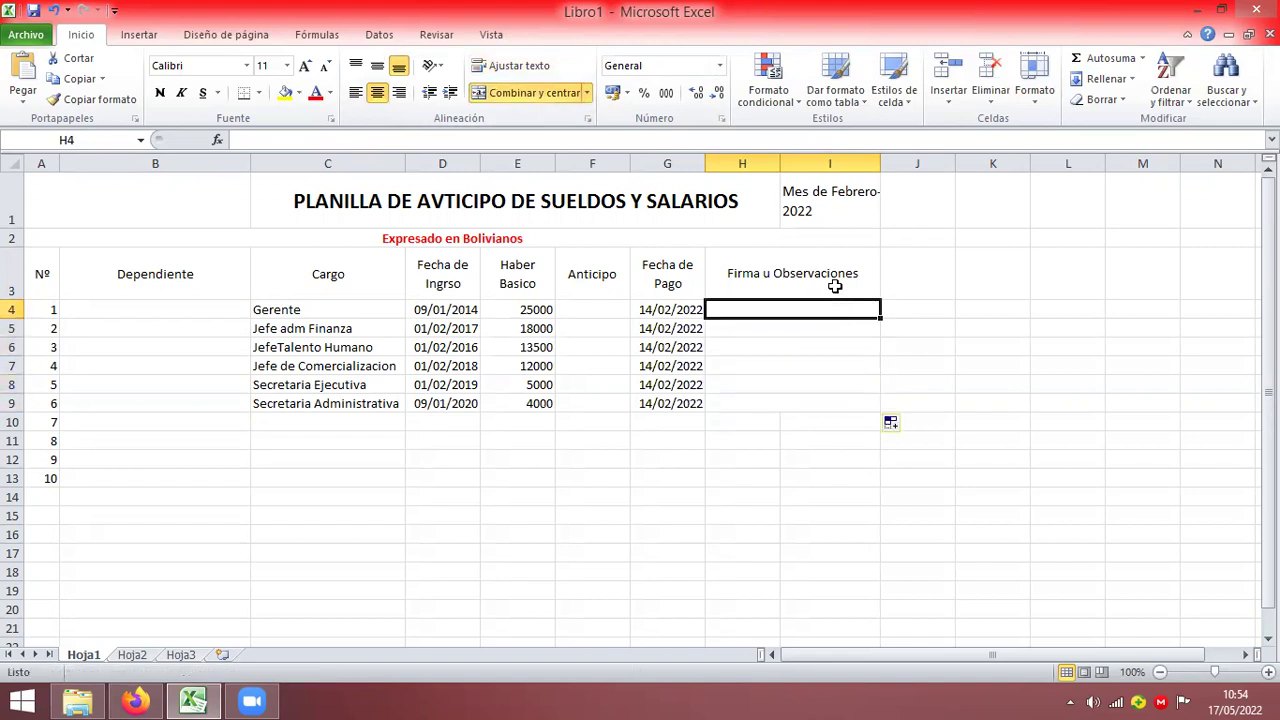
Split the Firma u Observaciones header onto two lines after 'Firma u'.
click(738, 284)
double_click(774, 273)
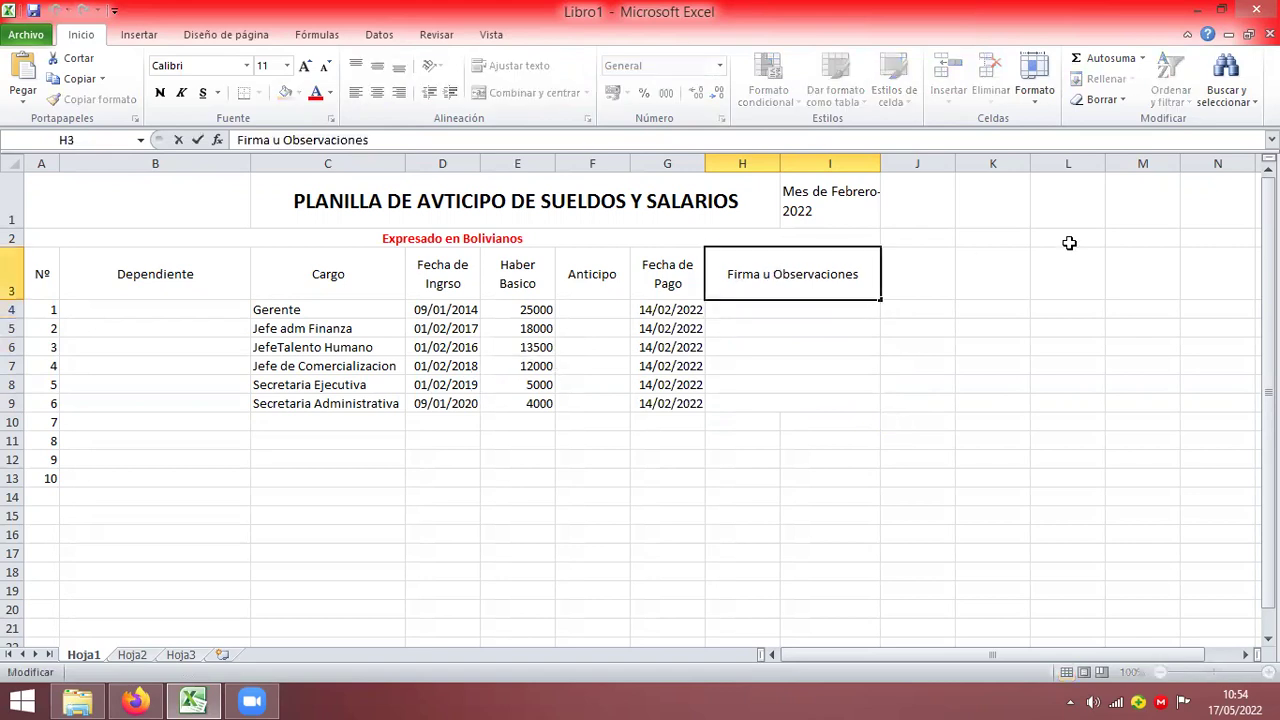
key(alt+Return)
key(Return)
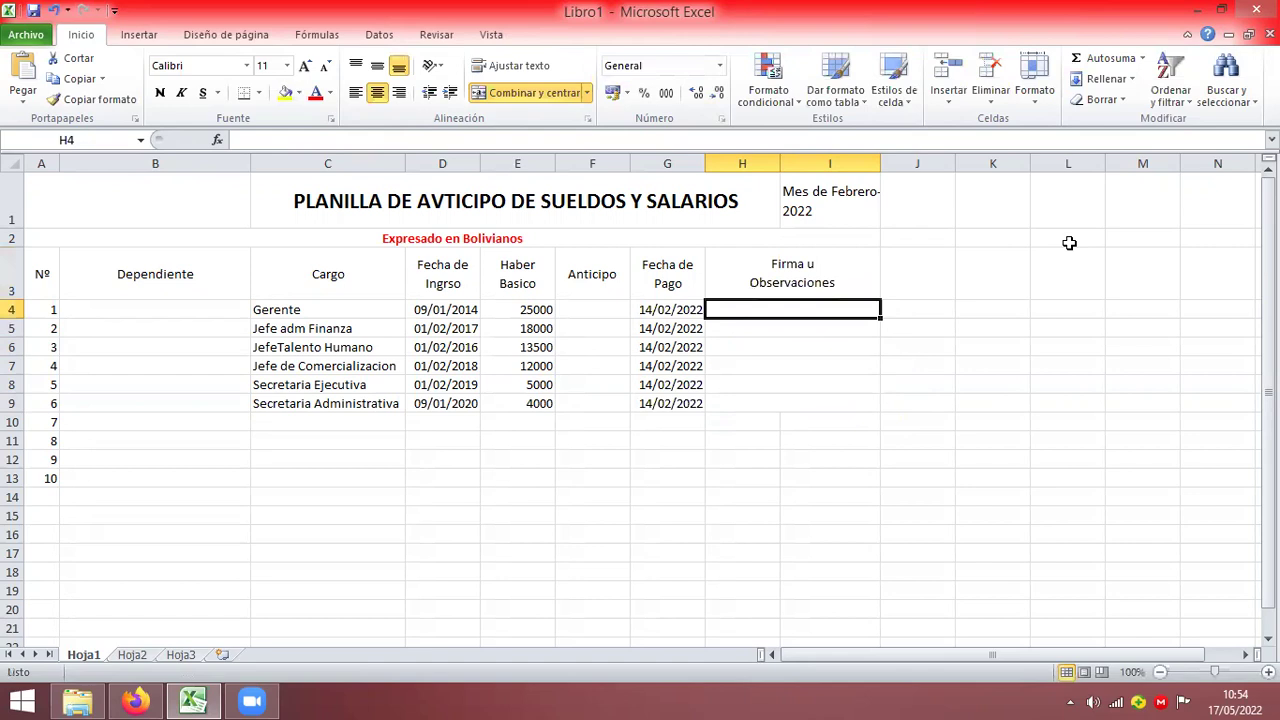
click(581, 314)
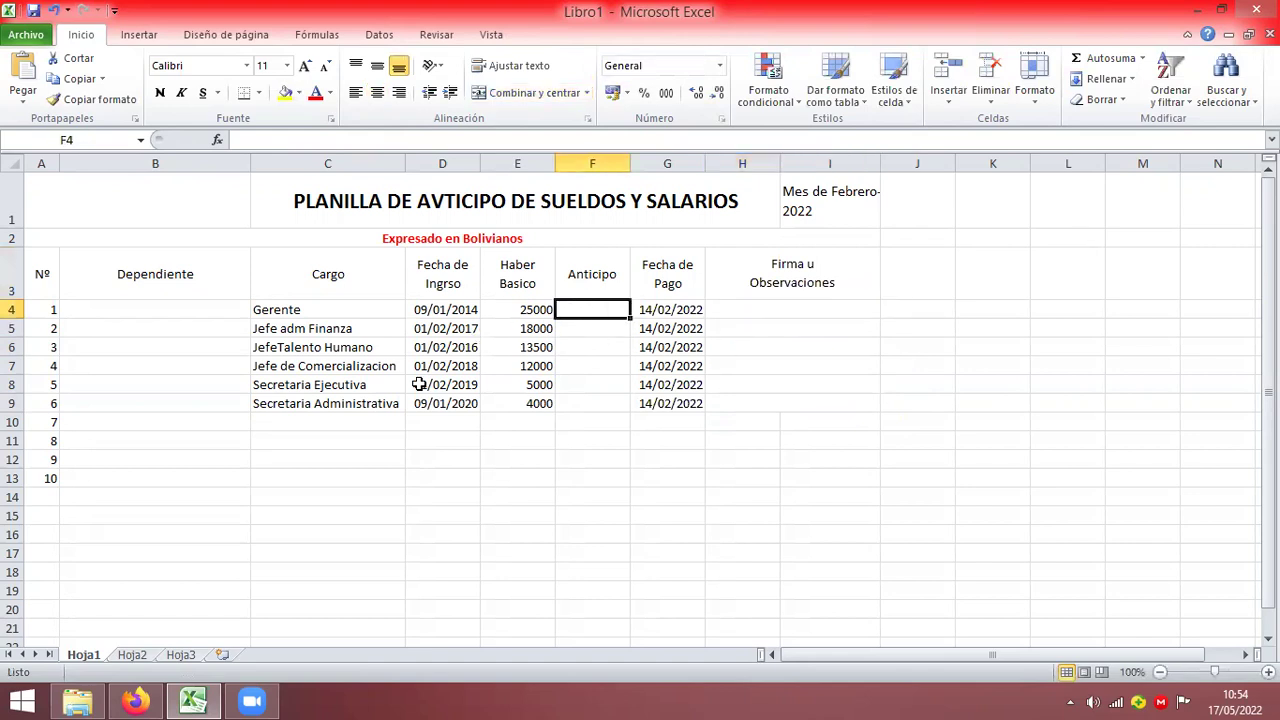
Apply all borders to every cell of the table A3:I13.
drag(40, 270, 777, 480)
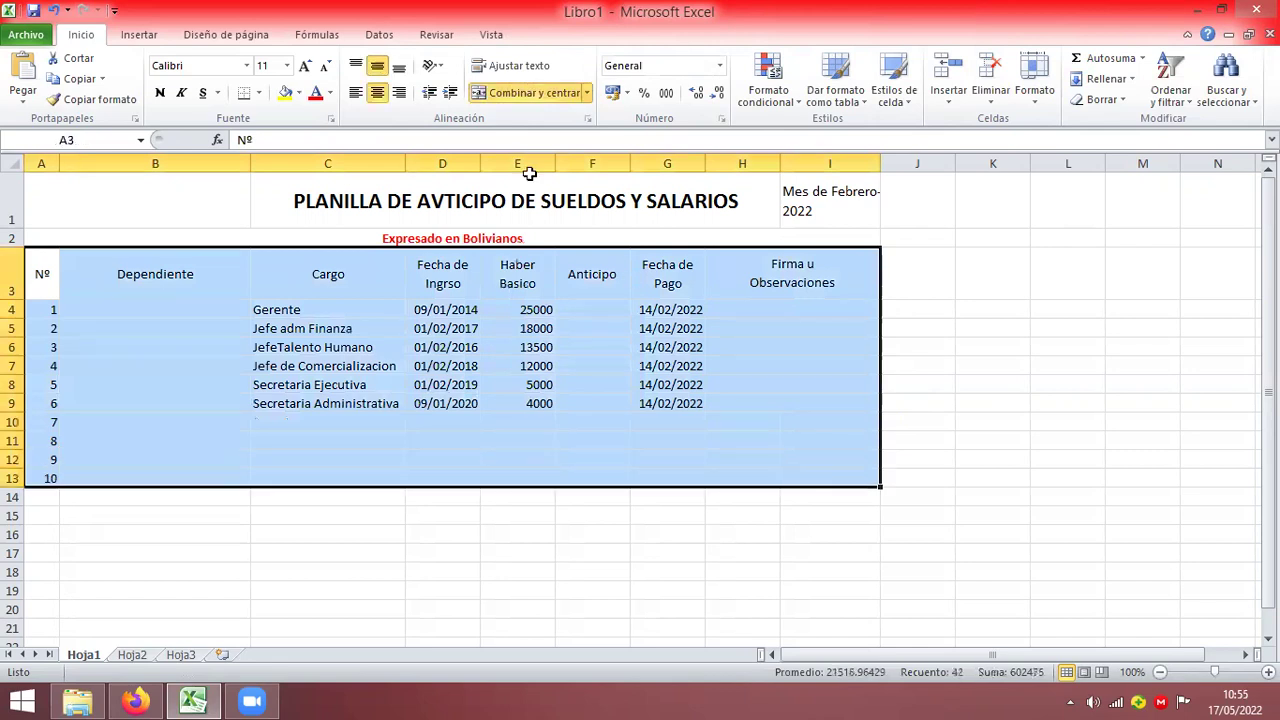
click(258, 93)
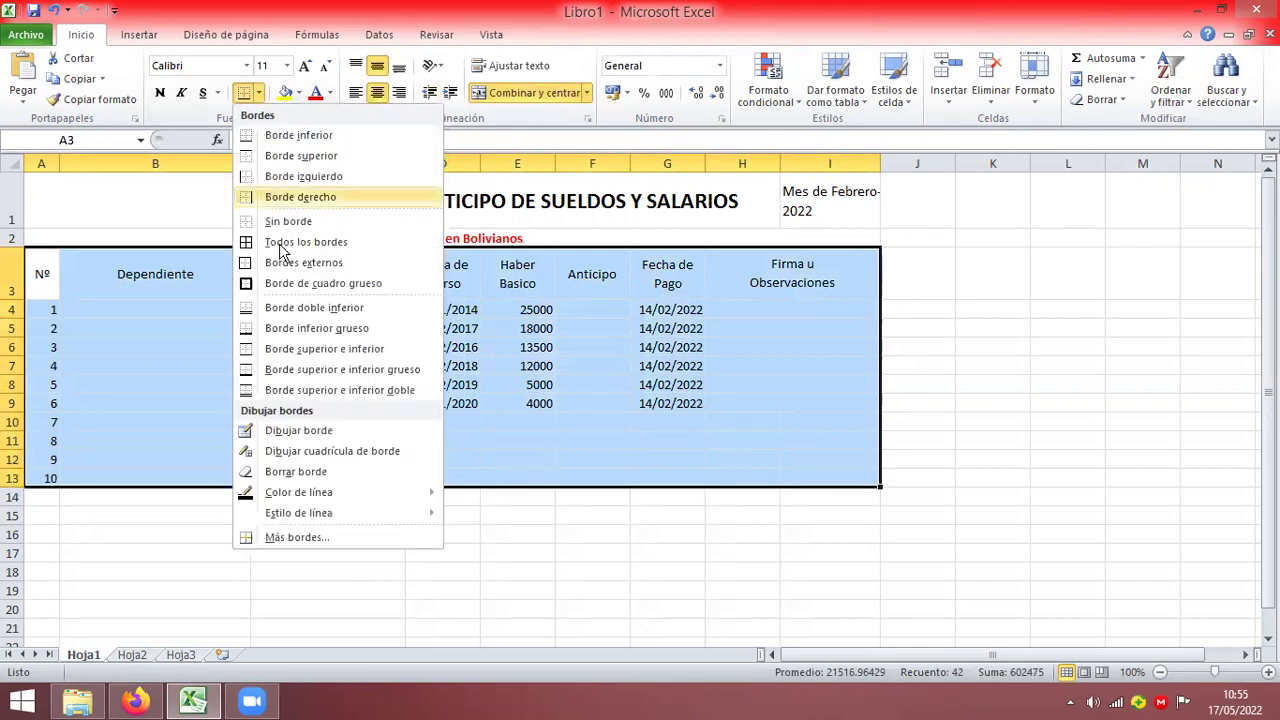
click(400, 239)
Give the header row A3:I3 a green fill with white text.
drag(37, 266, 792, 270)
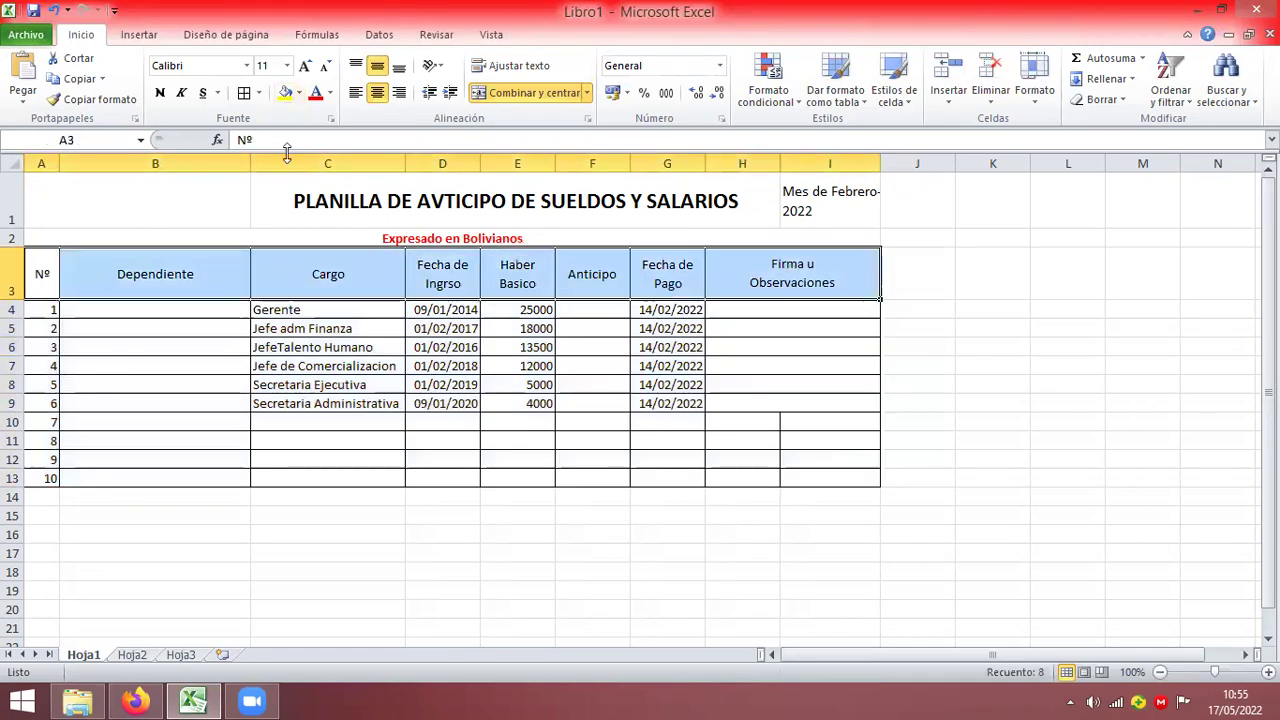
click(137, 700)
click(137, 700)
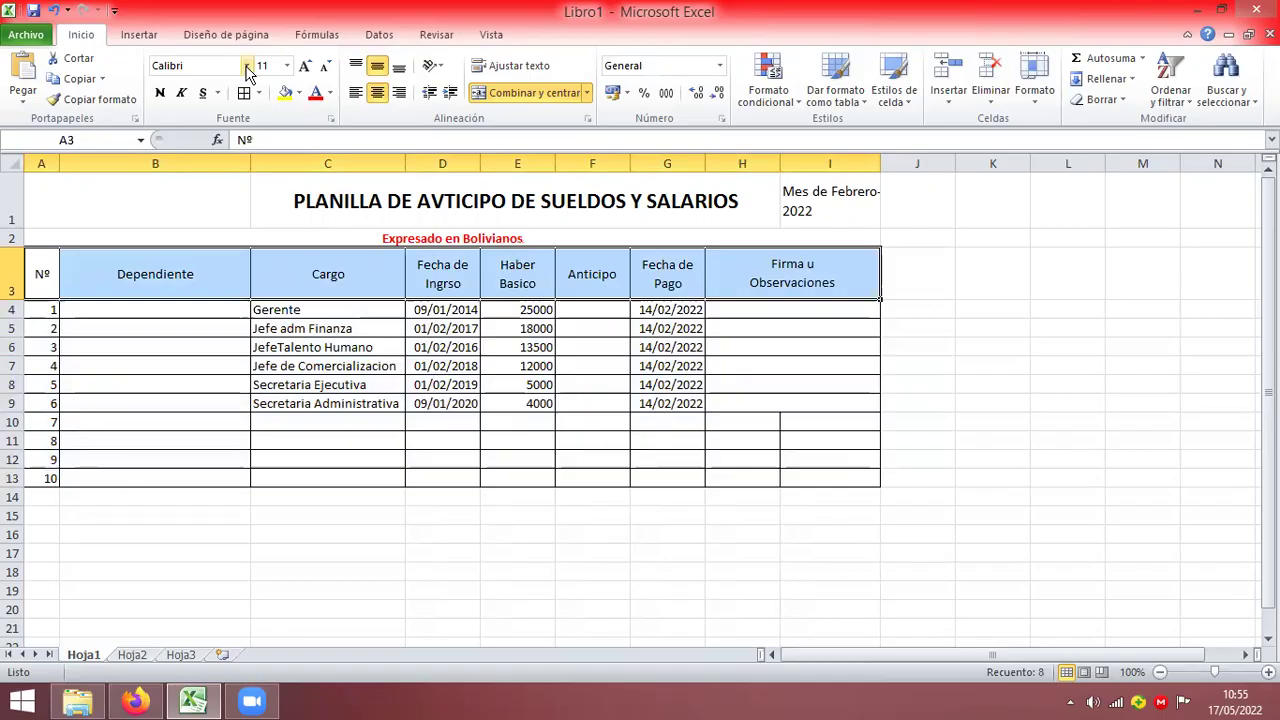
click(299, 93)
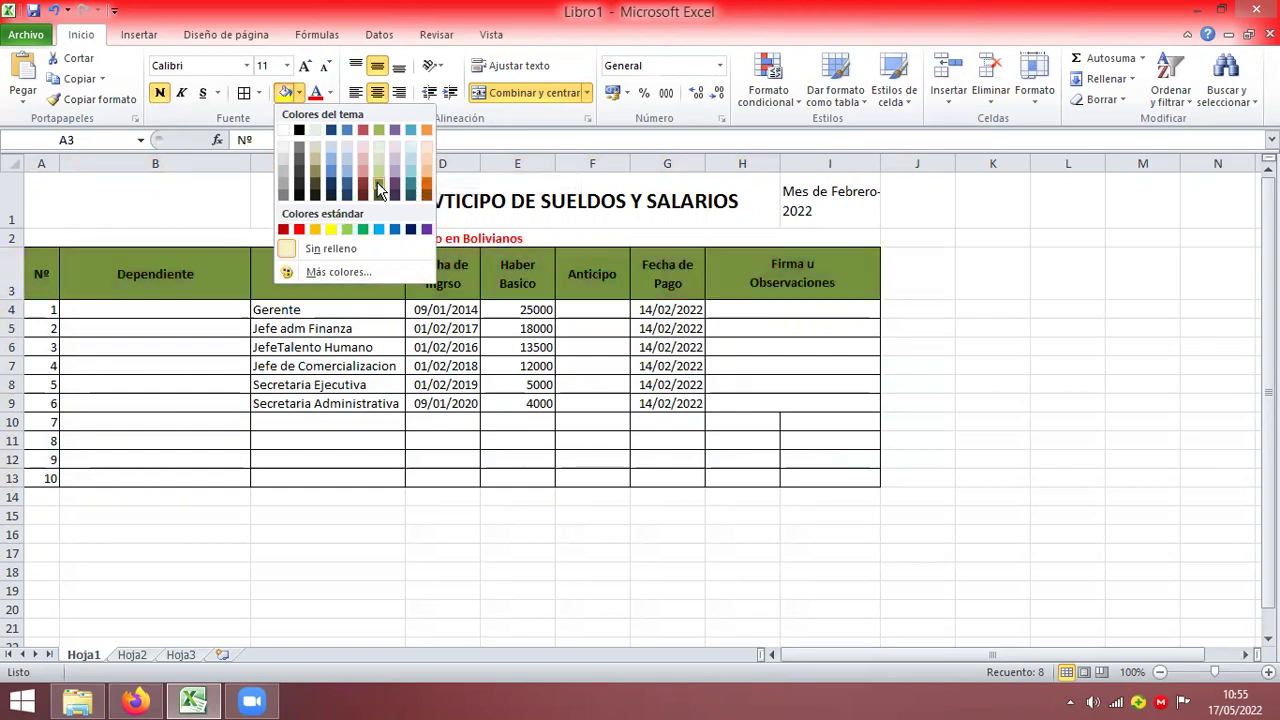
click(380, 190)
click(330, 92)
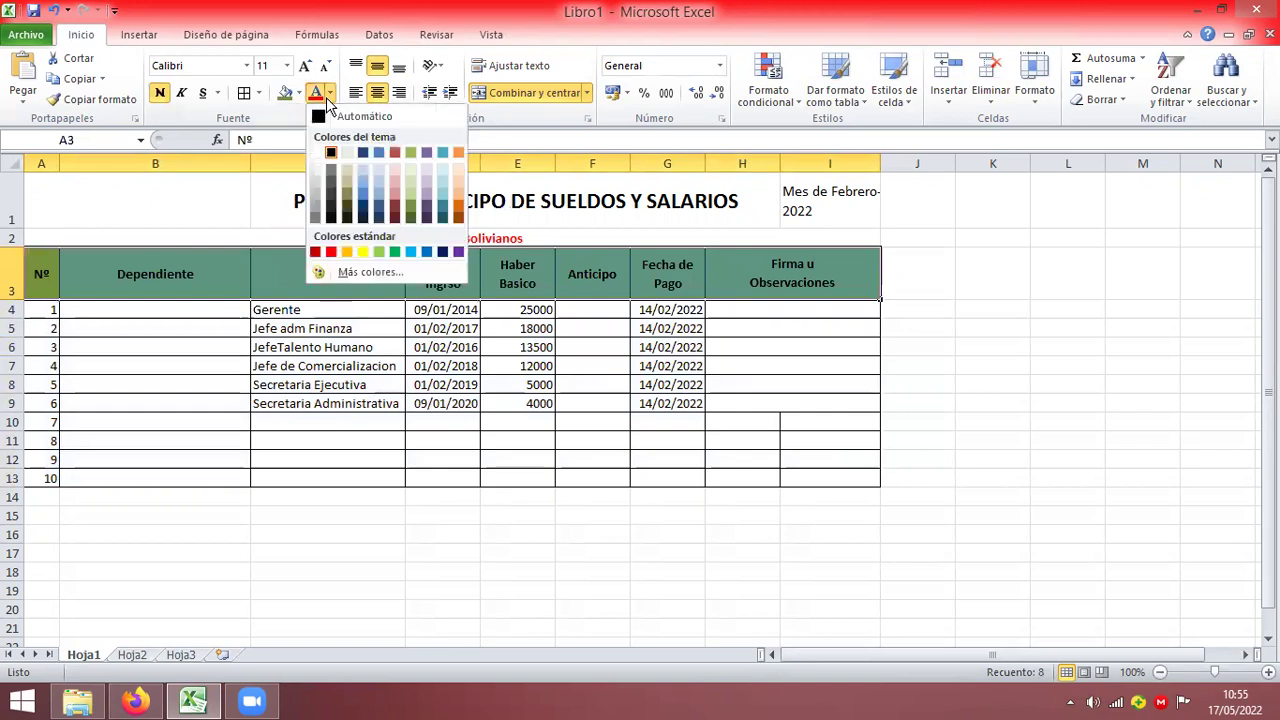
click(316, 152)
click(455, 328)
click(650, 330)
click(780, 331)
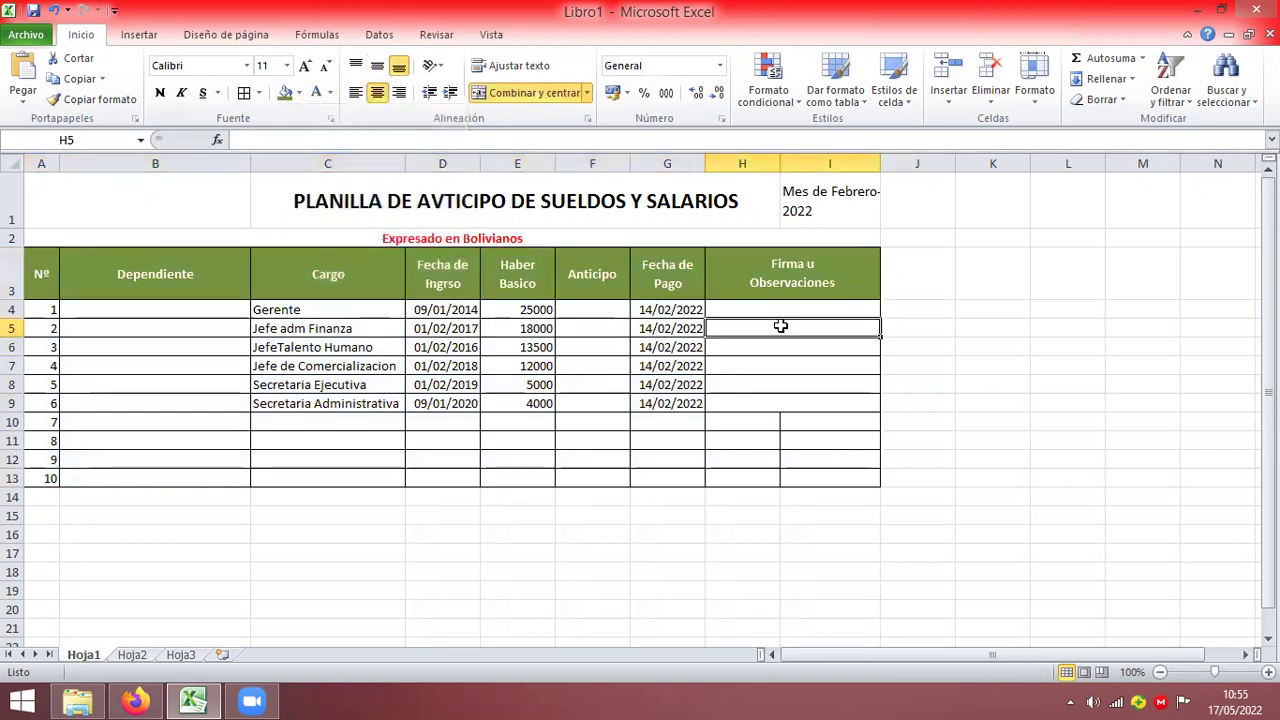
click(740, 420)
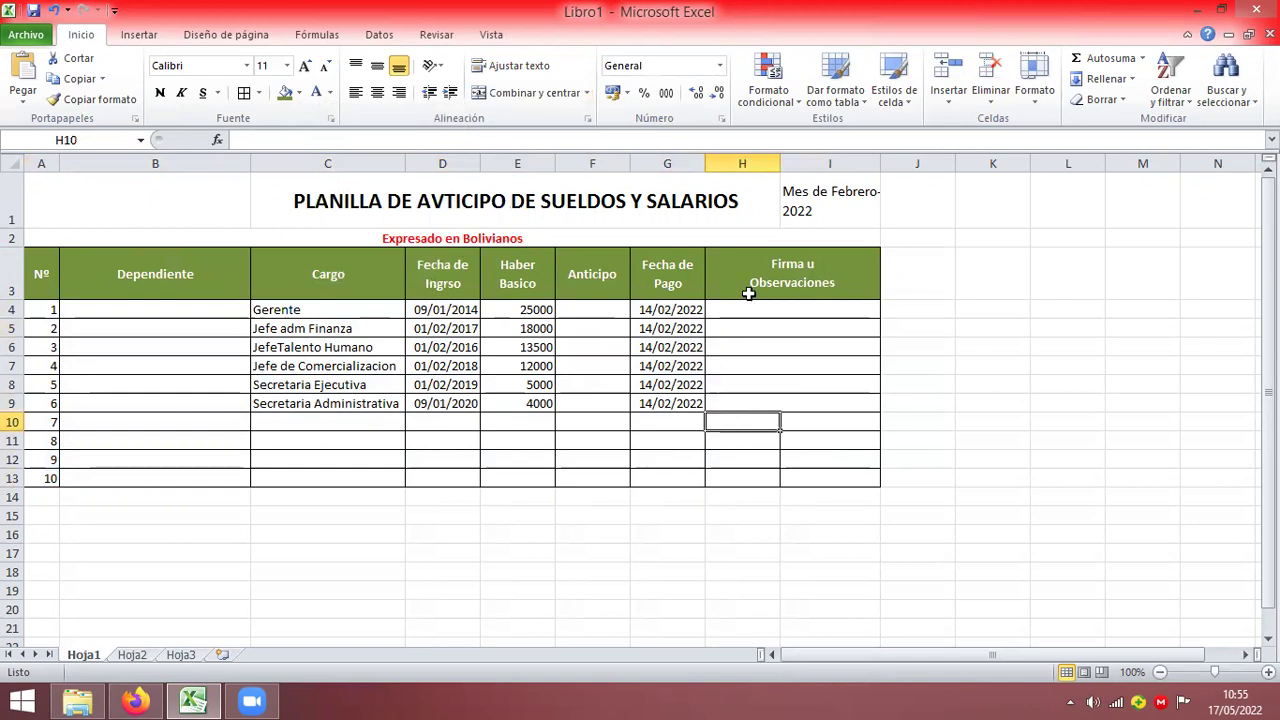
click(154, 200)
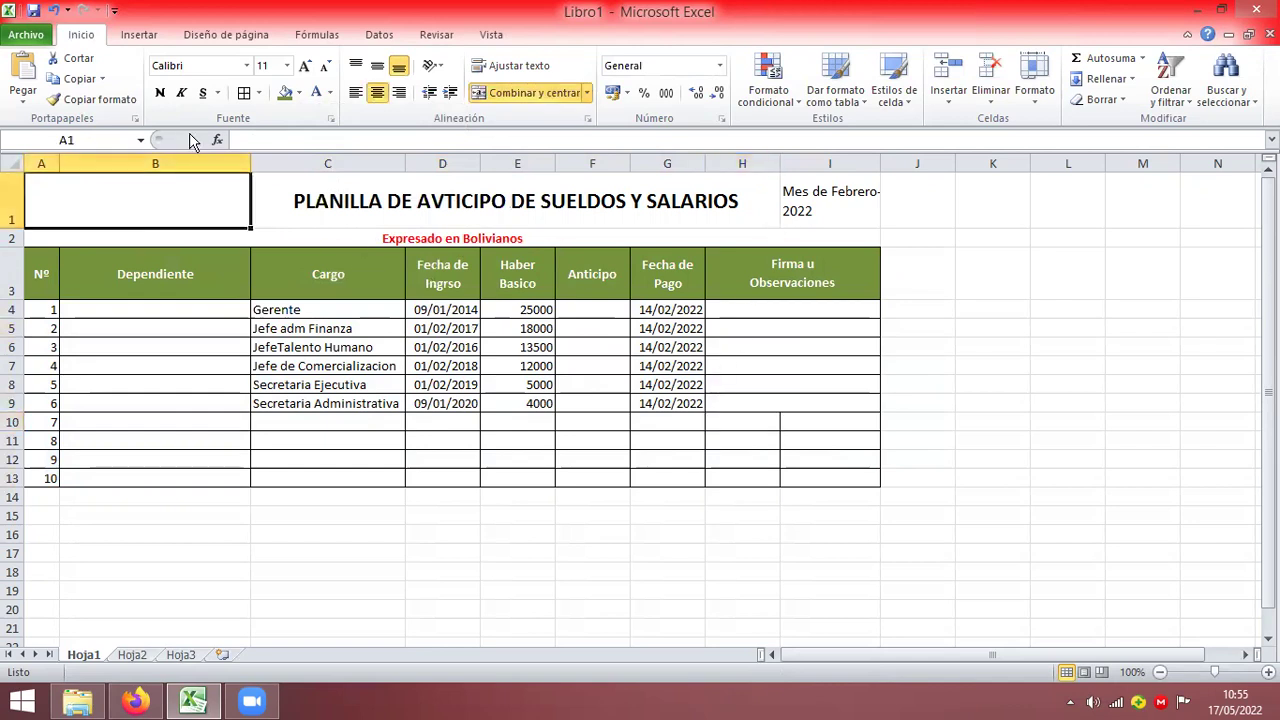
Give the merged payroll title cell a yellow fill with red text.
click(124, 307)
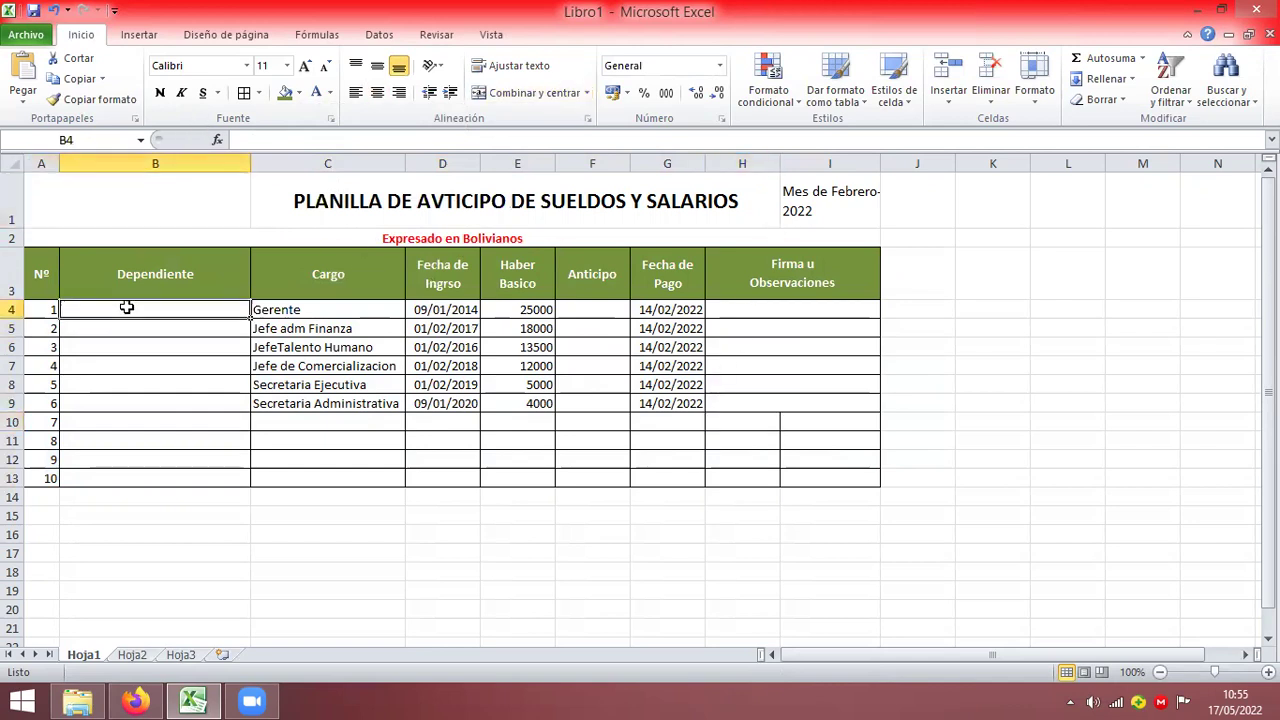
click(823, 206)
click(282, 200)
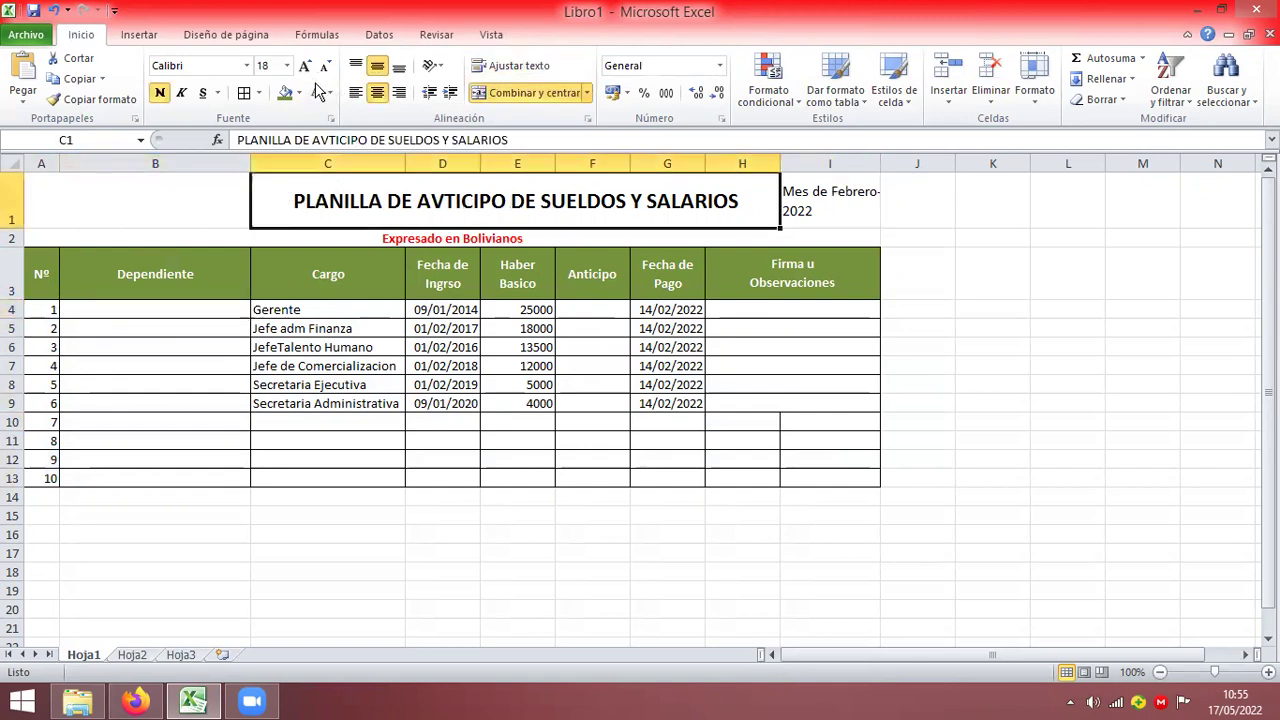
click(297, 93)
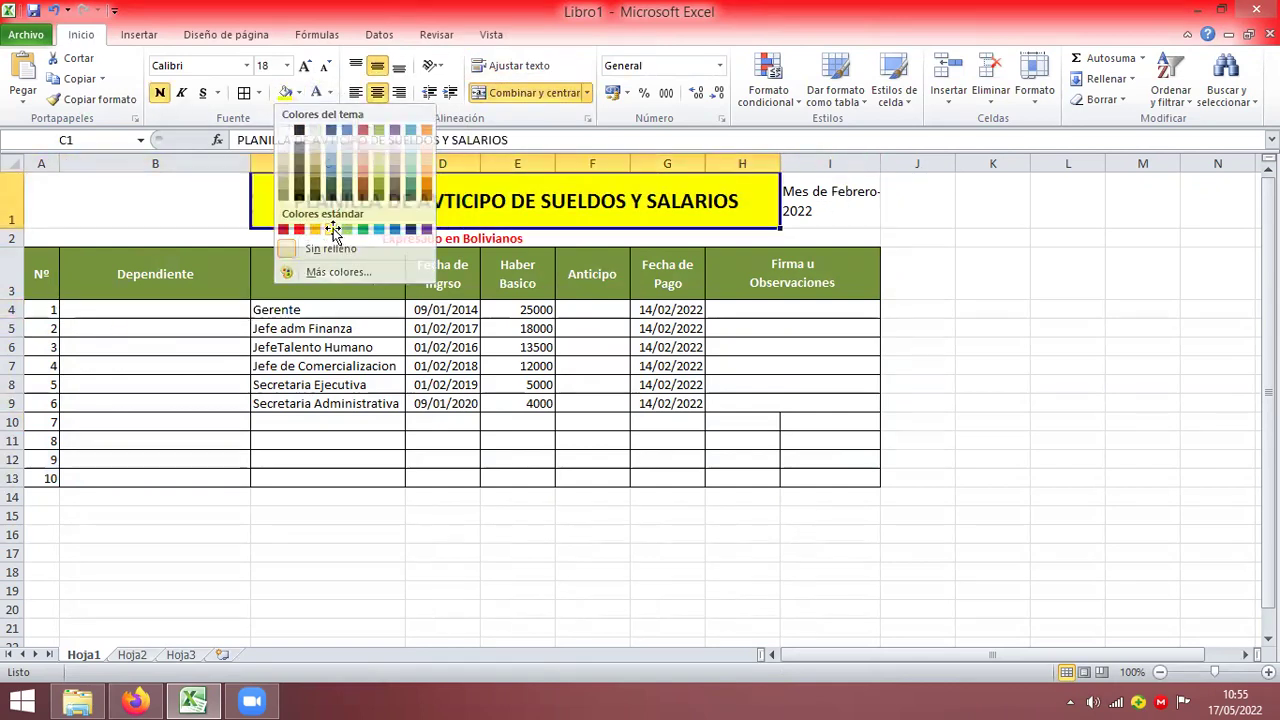
click(329, 225)
click(332, 93)
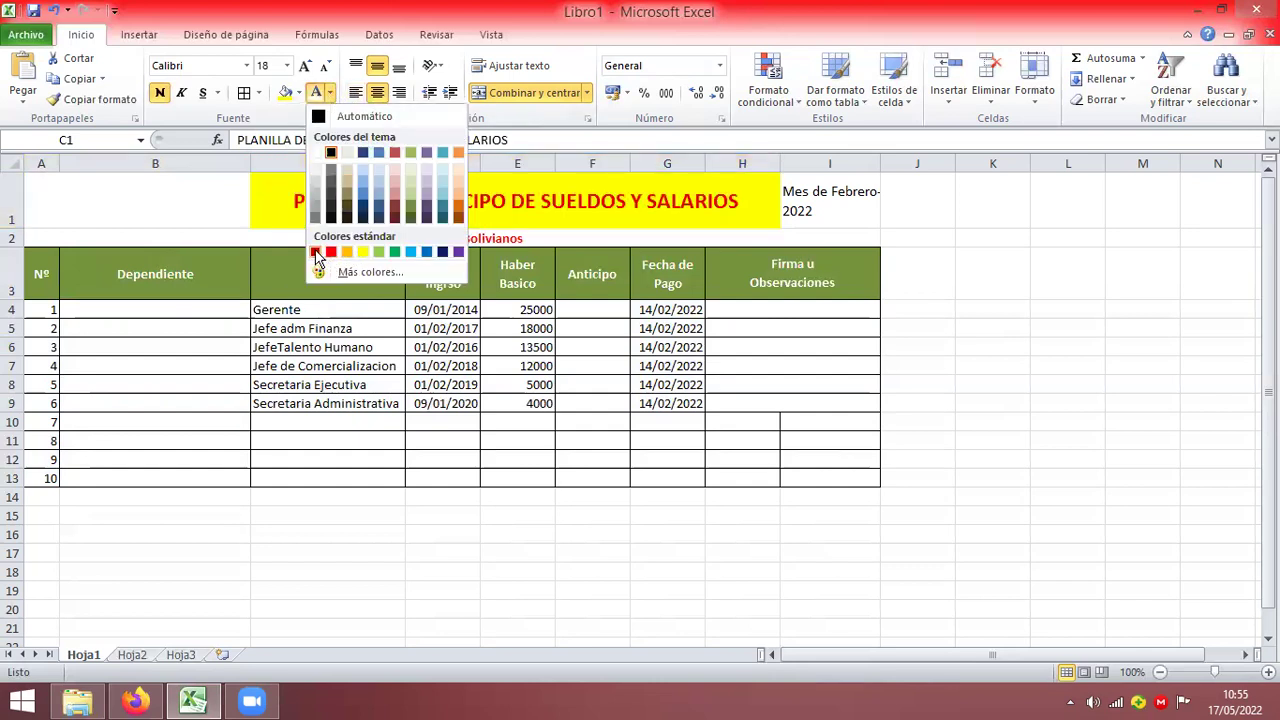
click(318, 252)
click(153, 703)
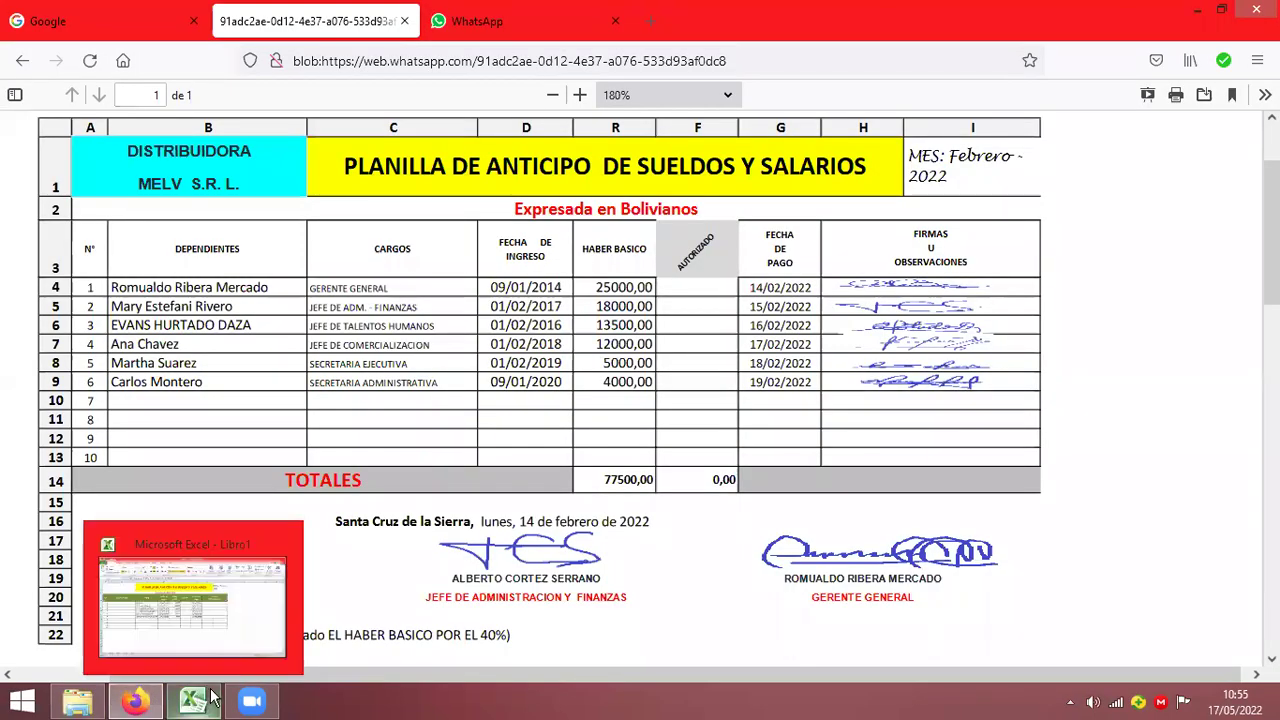
click(197, 703)
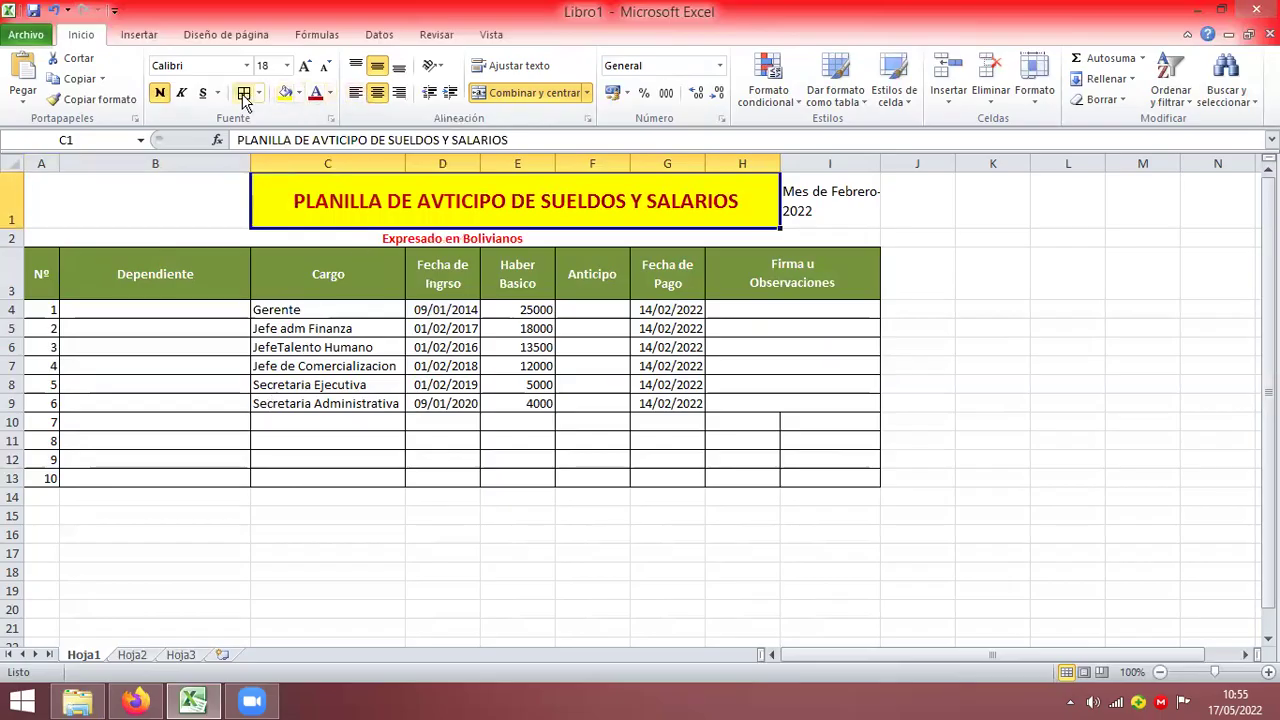
Make month cell I1 light blue with bold white text and widen column I.
click(826, 204)
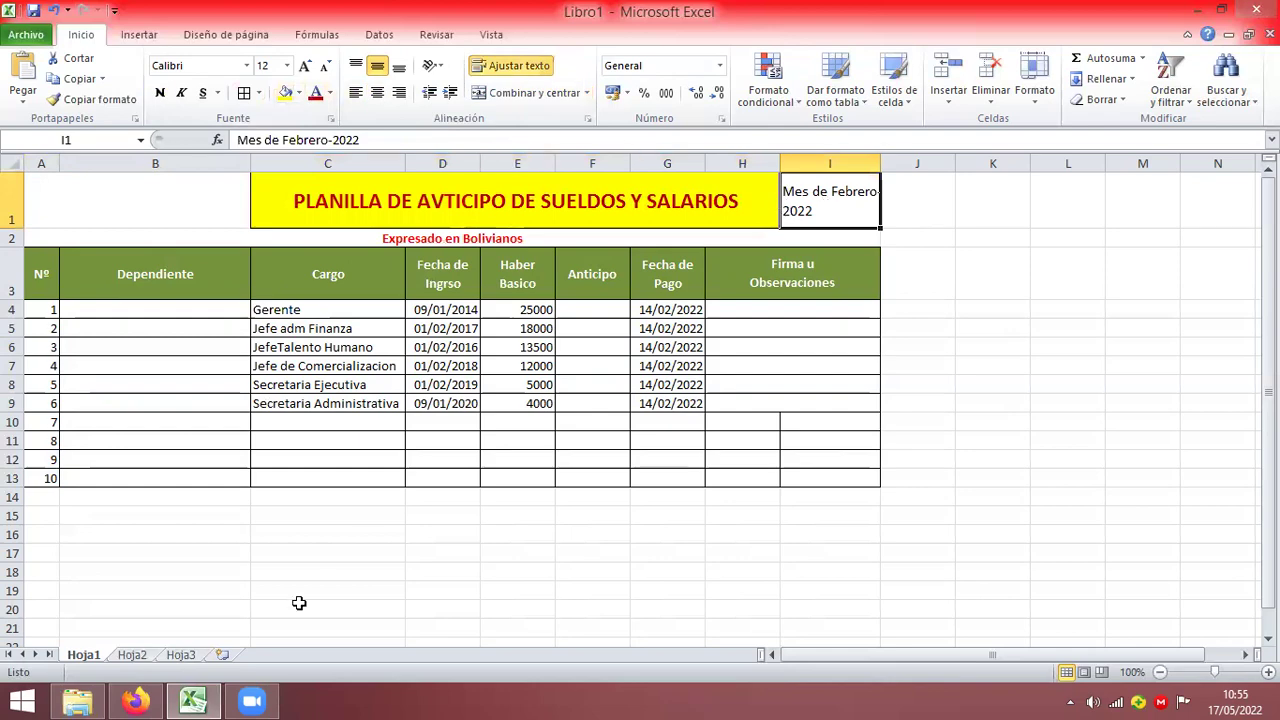
click(158, 704)
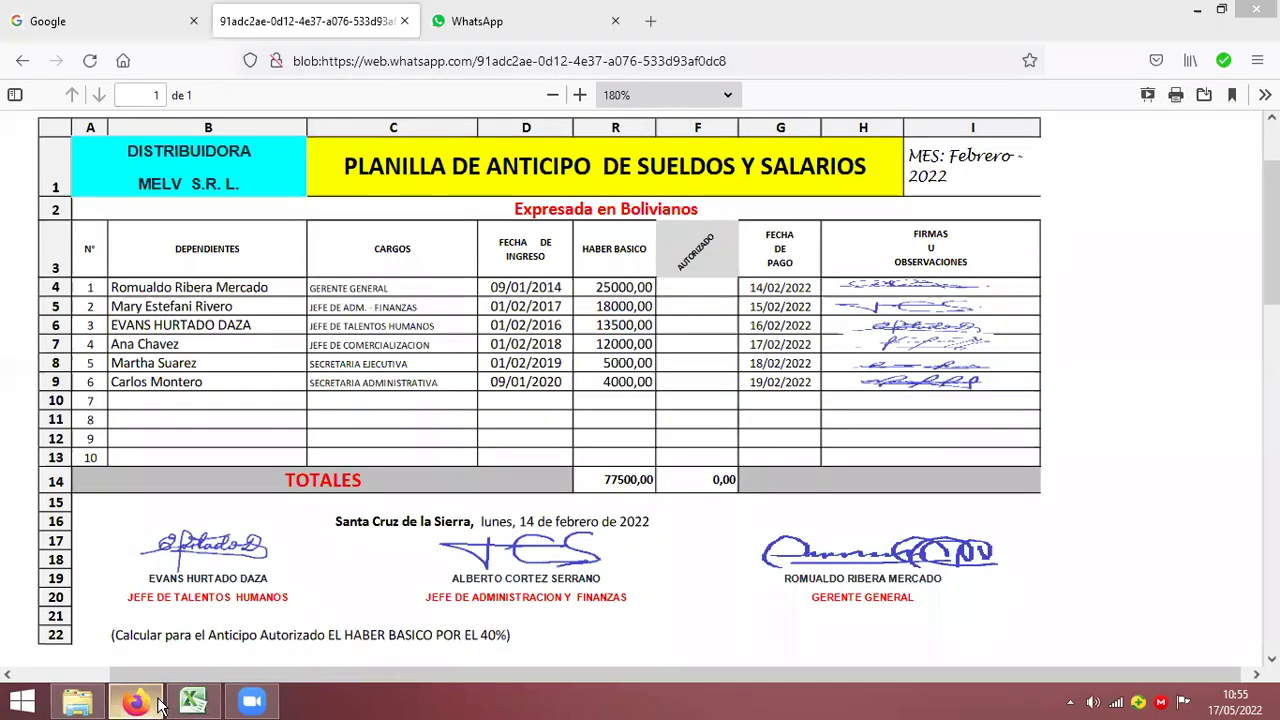
click(193, 703)
click(299, 92)
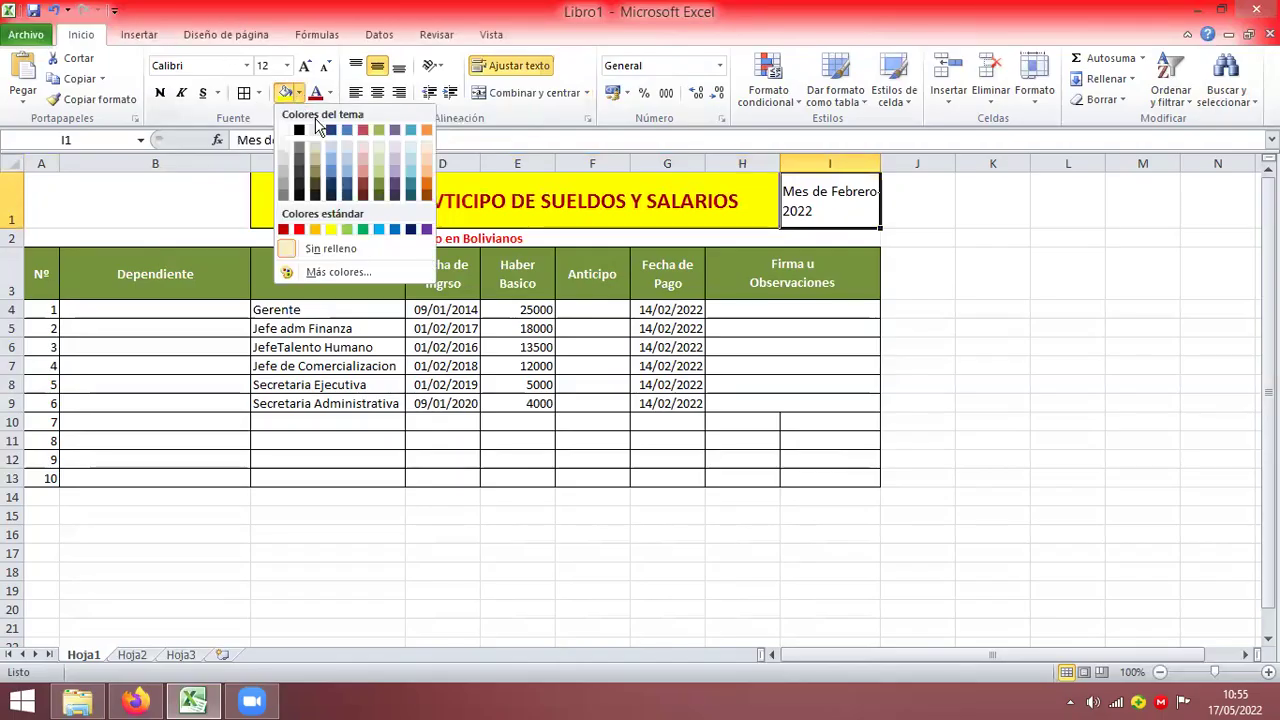
click(380, 227)
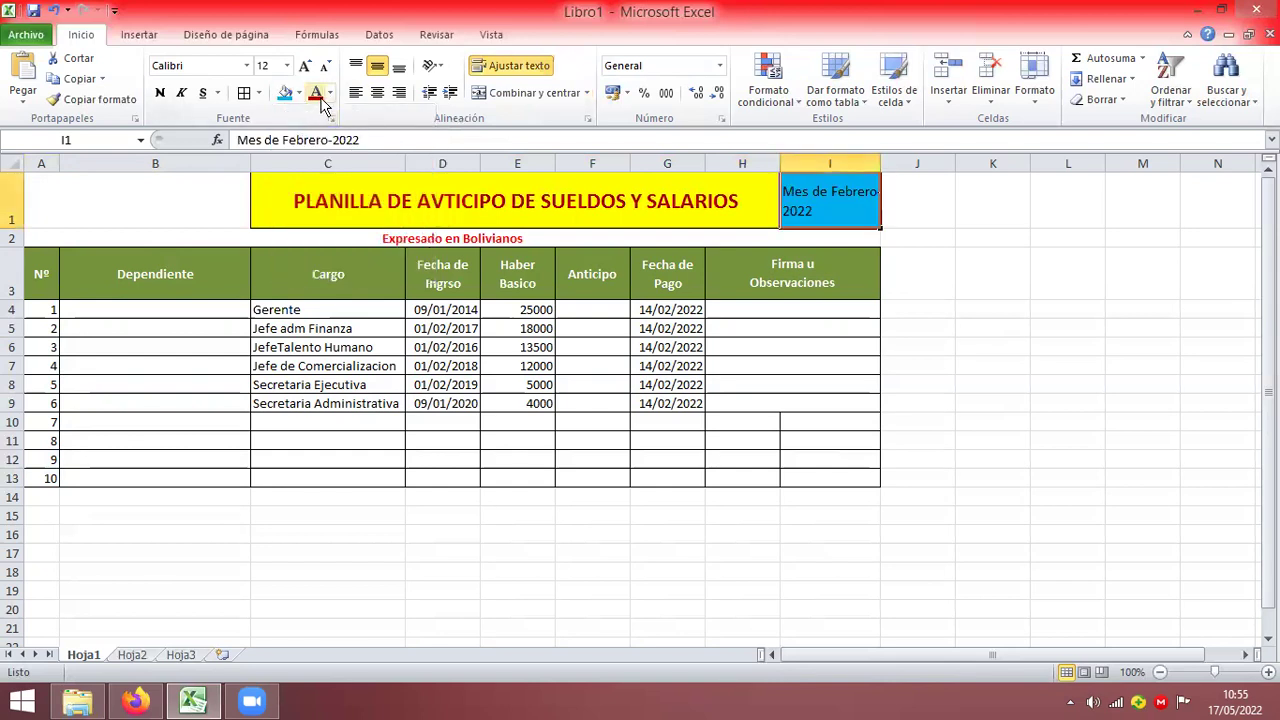
click(330, 92)
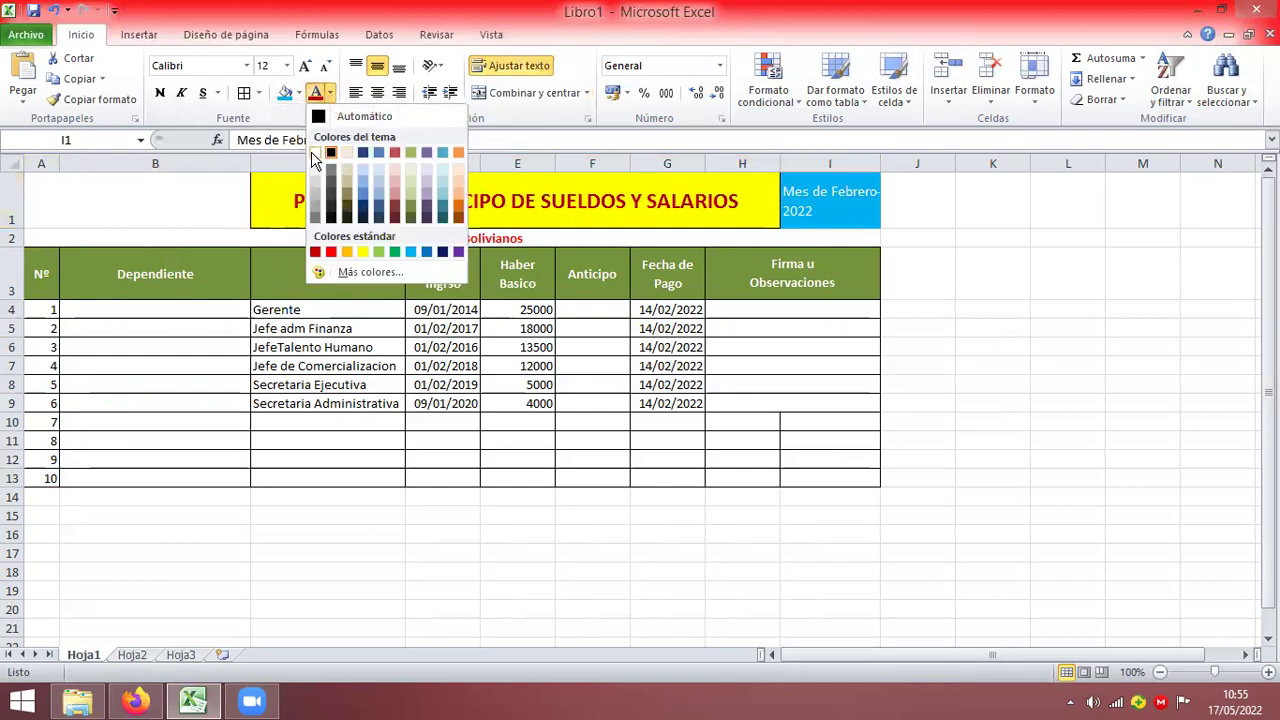
click(315, 156)
click(159, 93)
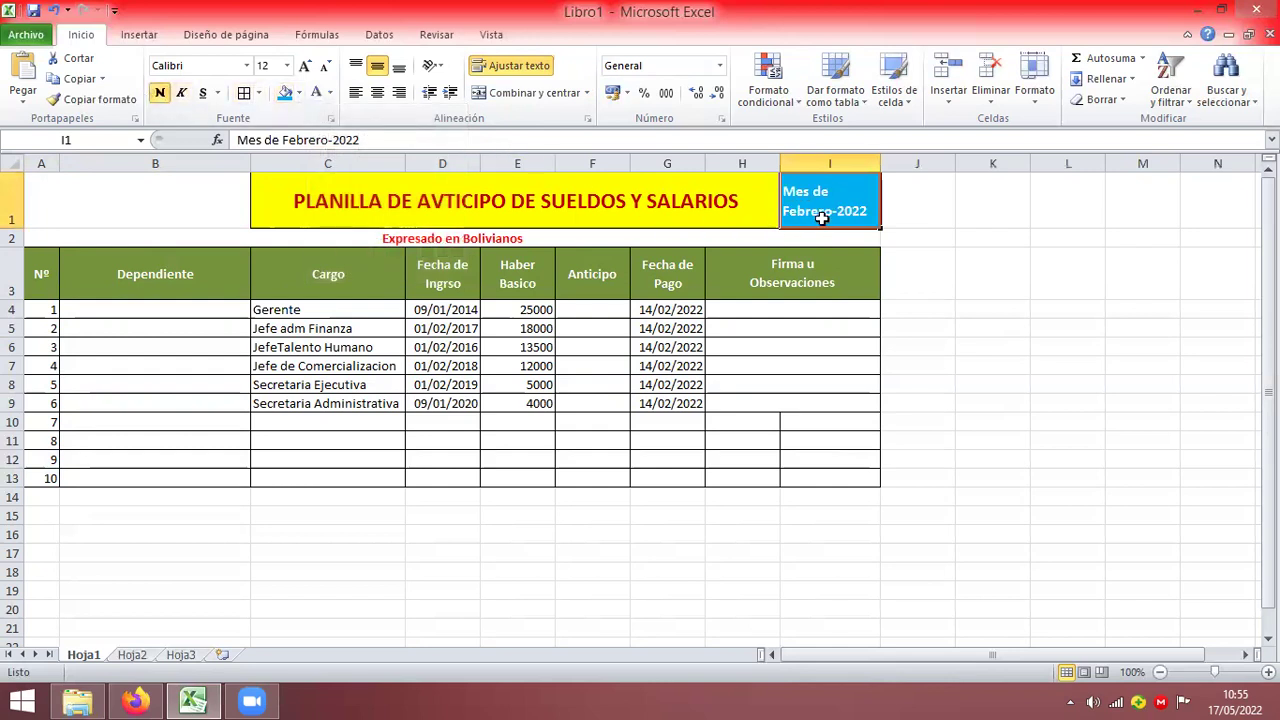
drag(880, 163, 884, 163)
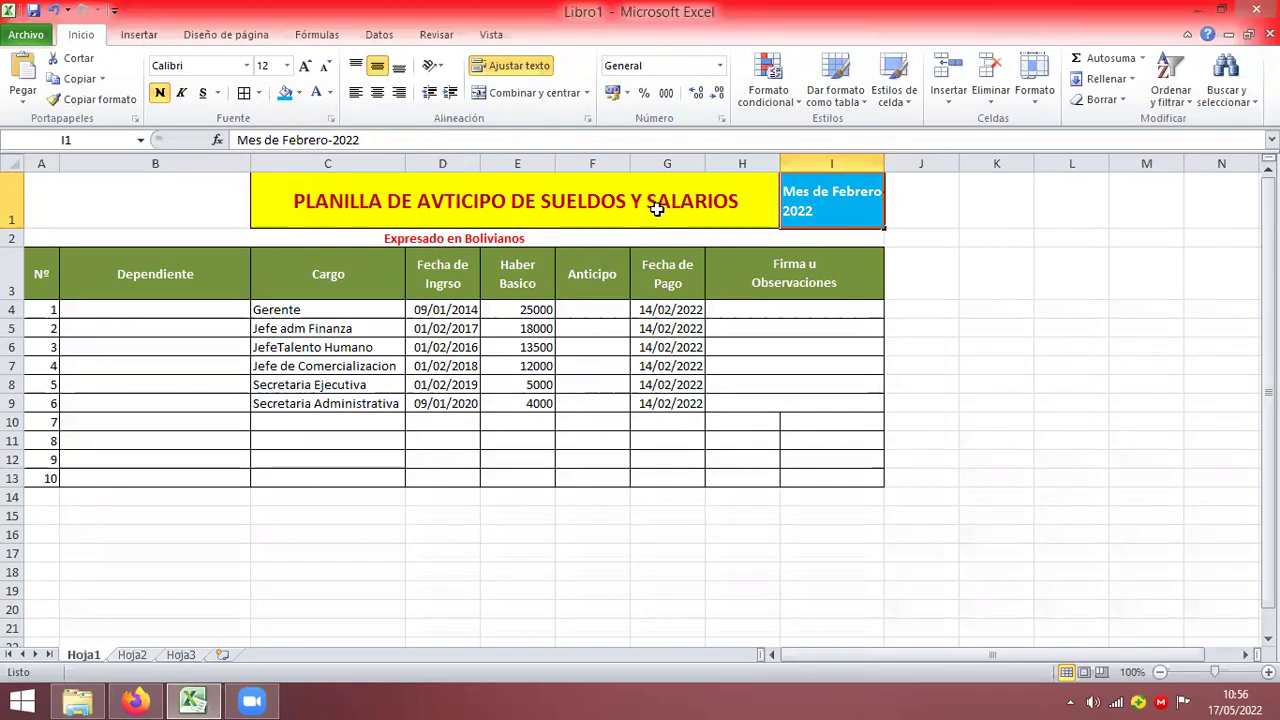
Fill the merged cell A1:B1 light blue.
click(71, 197)
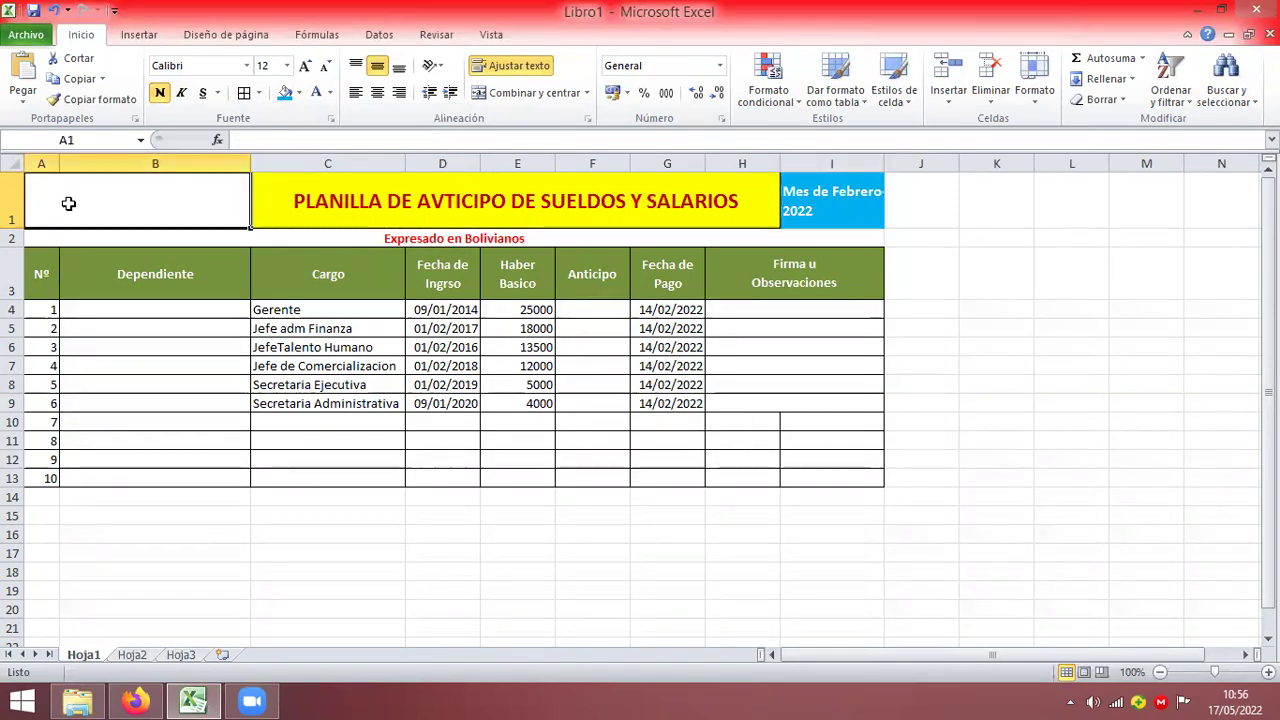
click(284, 92)
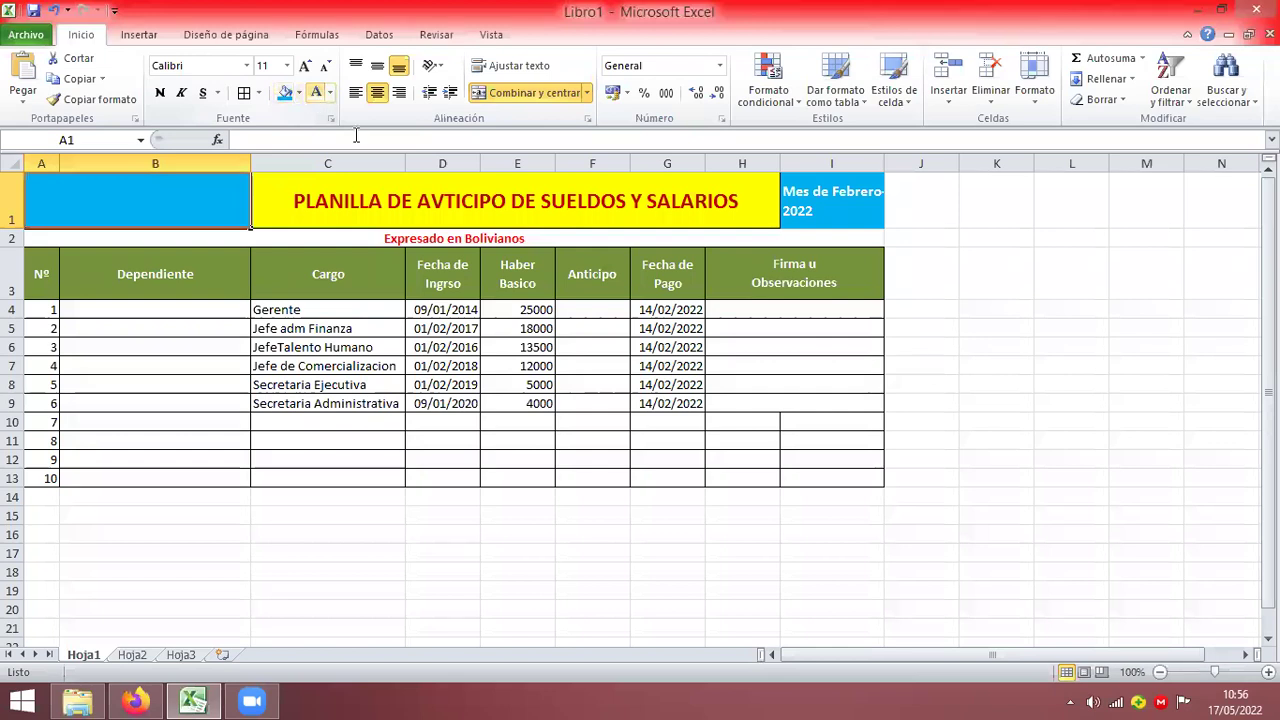
click(253, 350)
click(176, 310)
scroll(471, 320, down, 2)
Compare the sheet with the reference salary advance PDF in Firefox, including its 40% note.
scroll(471, 323, up, 2)
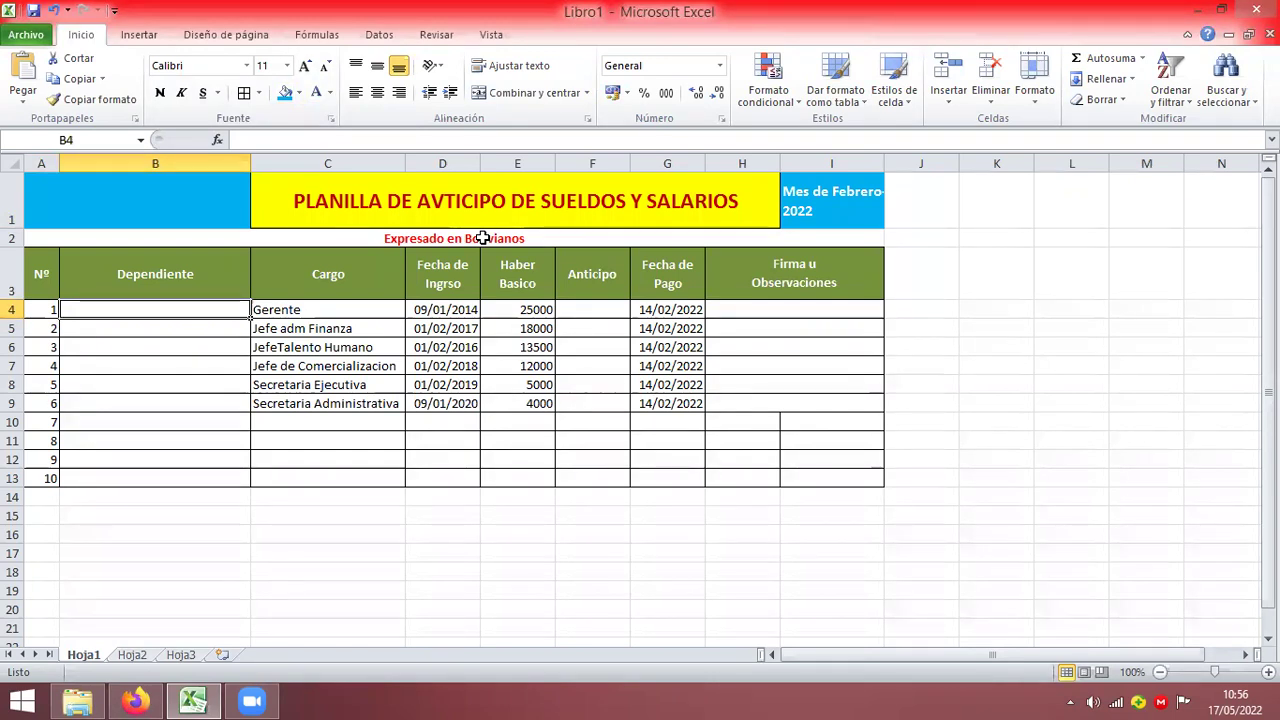
click(170, 332)
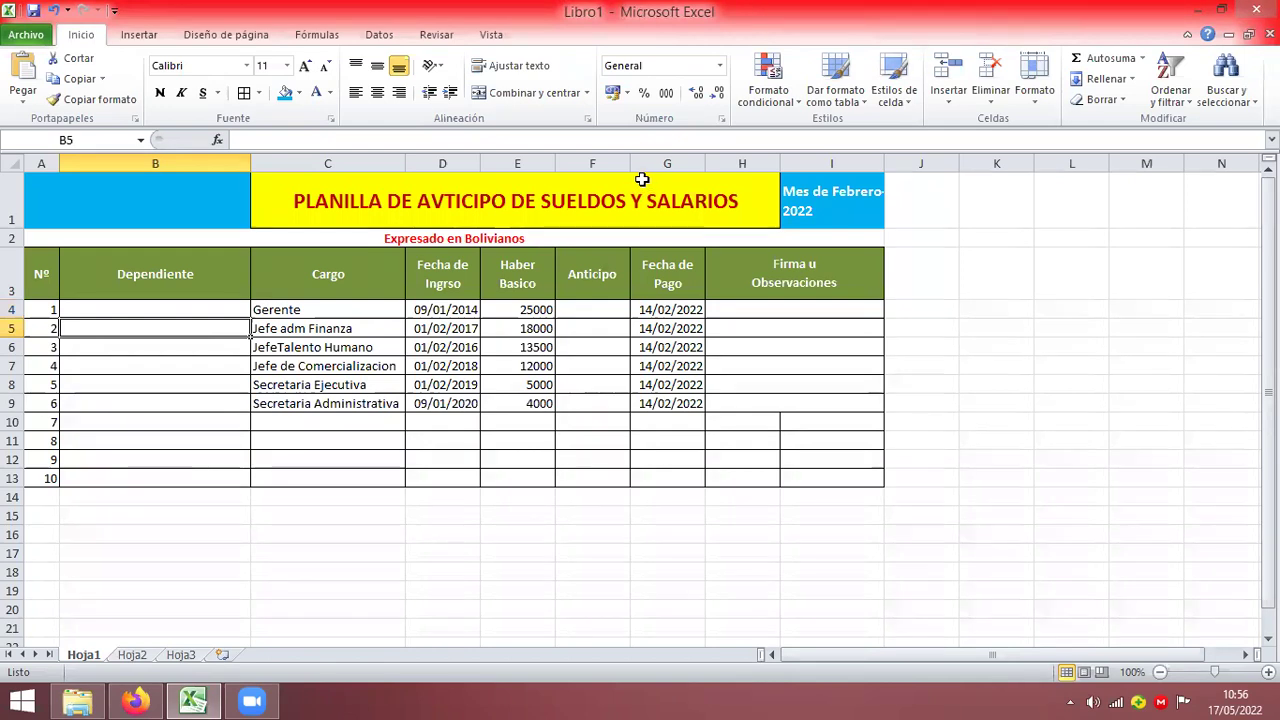
click(608, 312)
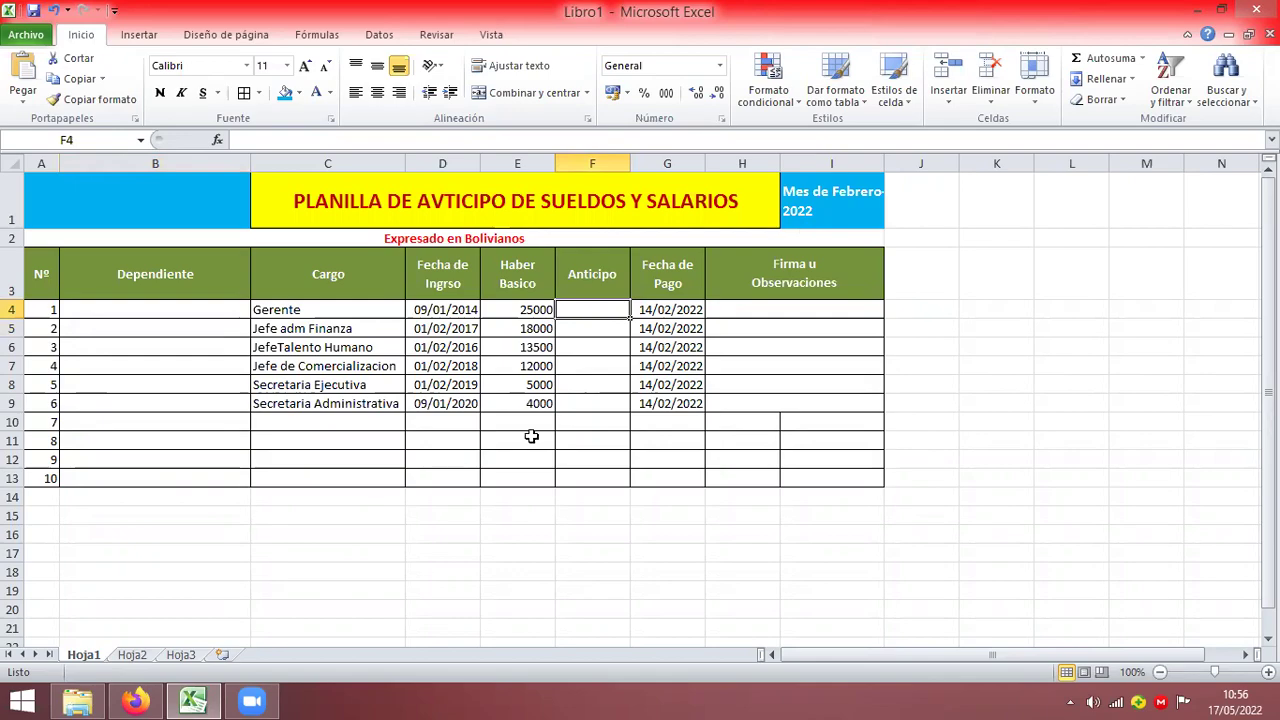
click(150, 702)
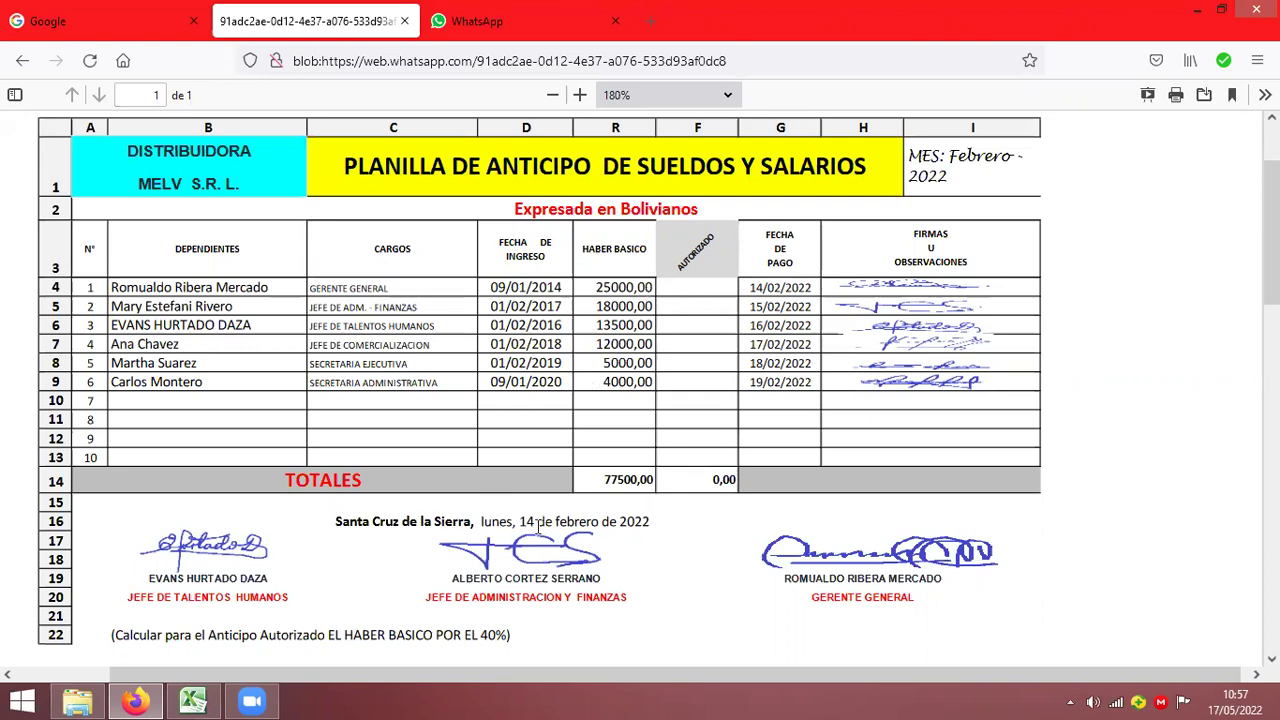
Enter =+E4*40% in F4 and copy it down to F9.
click(192, 706)
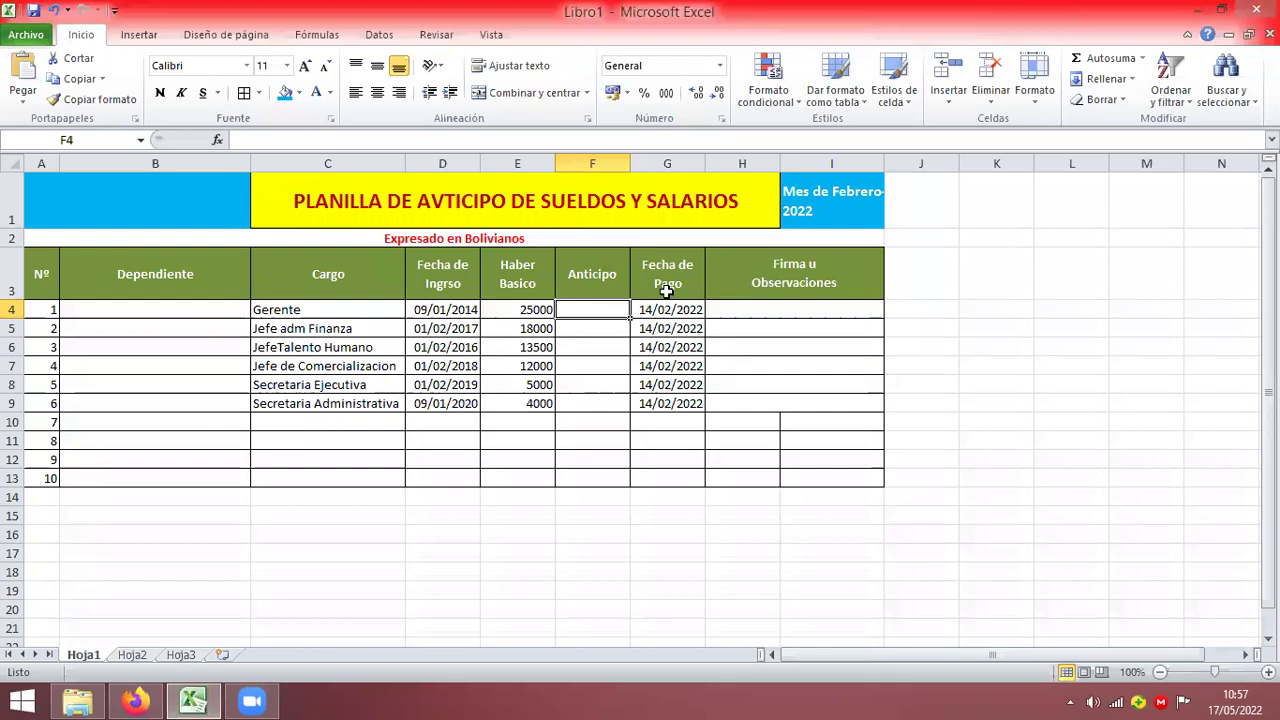
text(+)
click(519, 310)
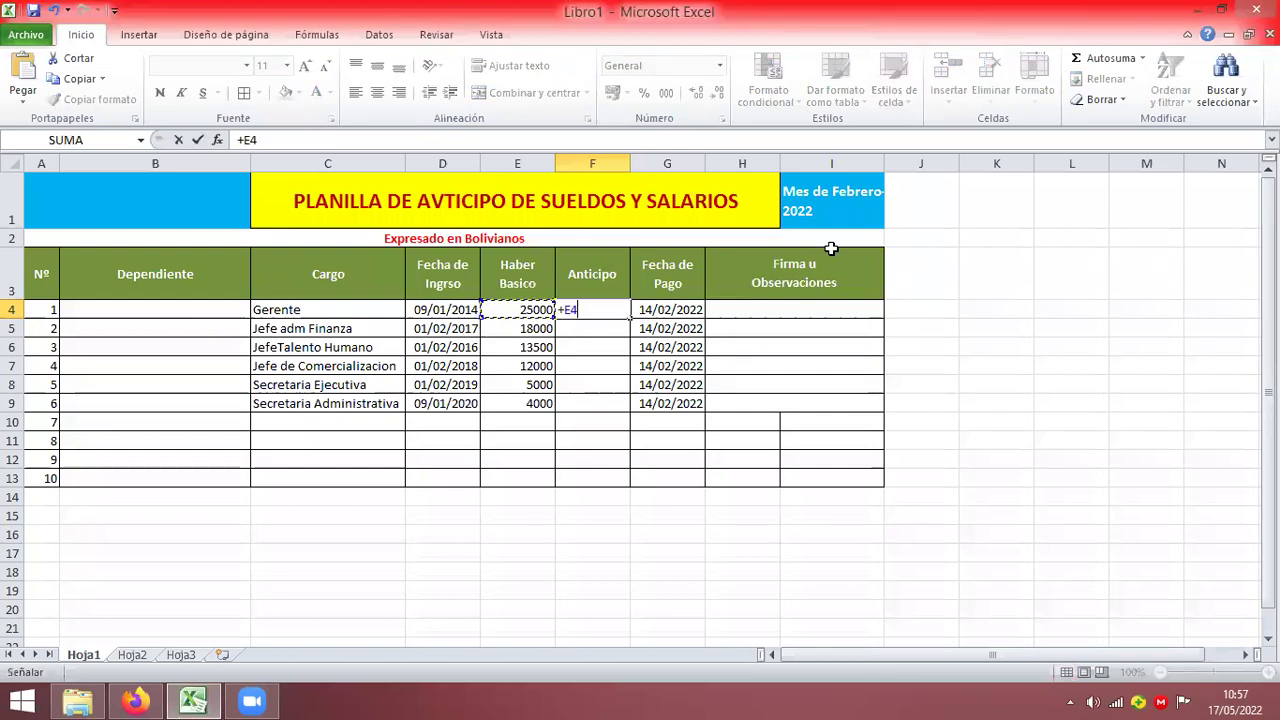
text(*40)
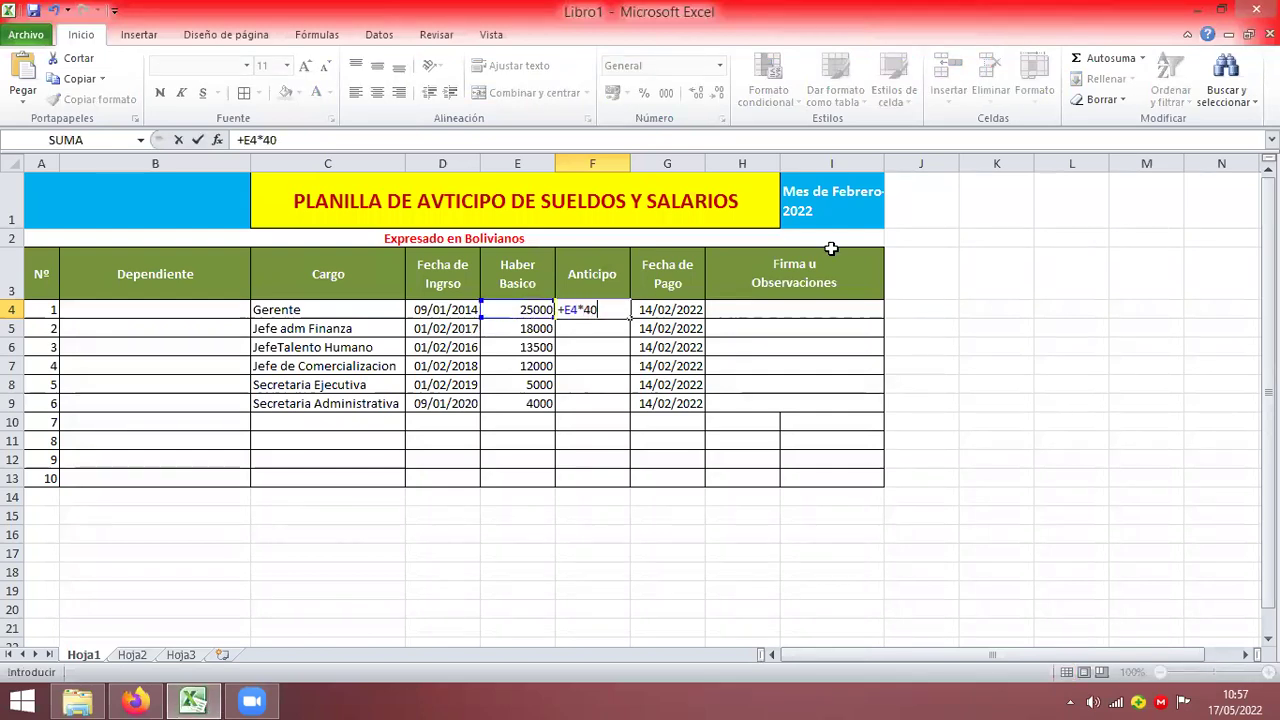
key(Return)
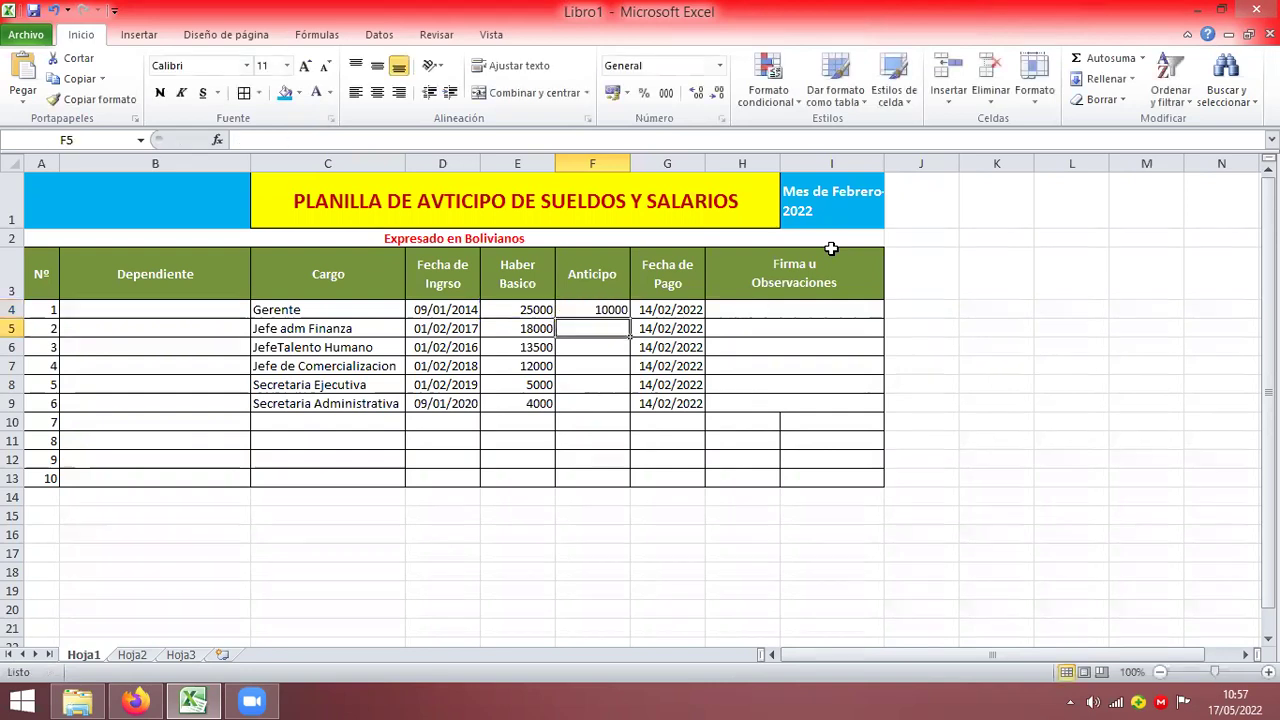
click(626, 308)
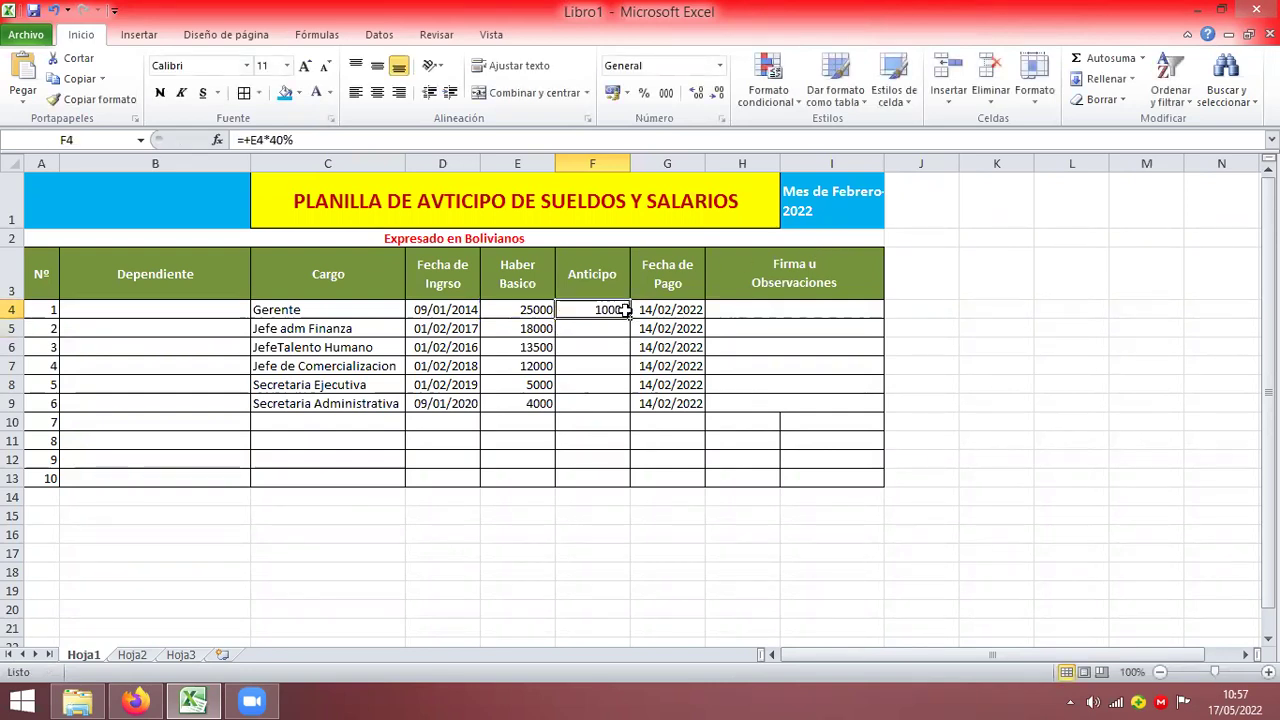
drag(630, 318, 615, 408)
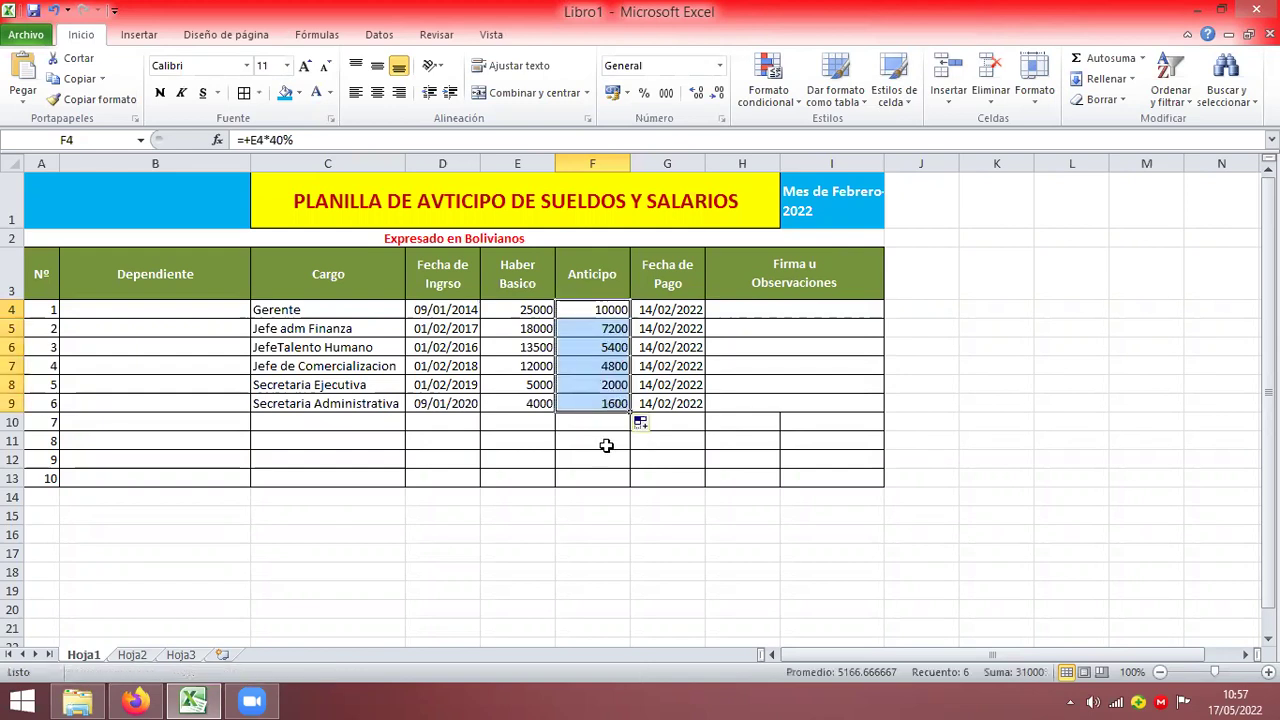
AutoSum Haber Basico in E14 and copy it to F14, giving 77500 and 31000.
click(501, 493)
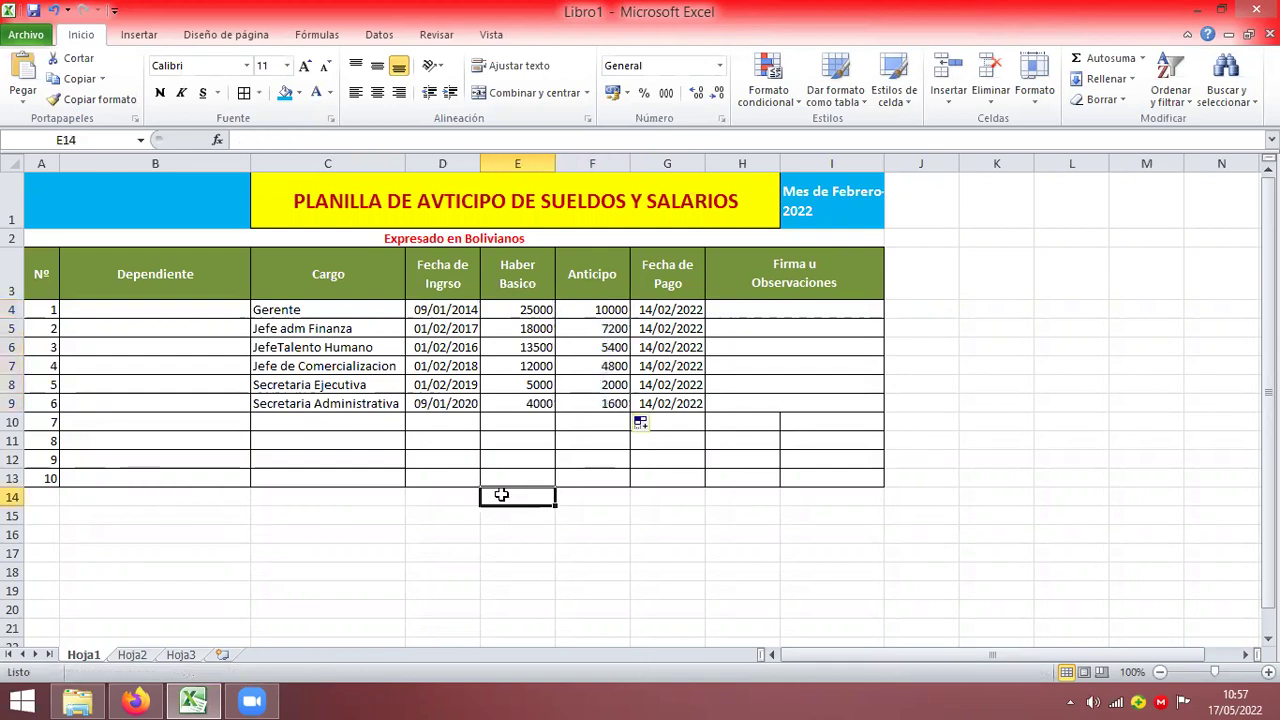
click(1125, 57)
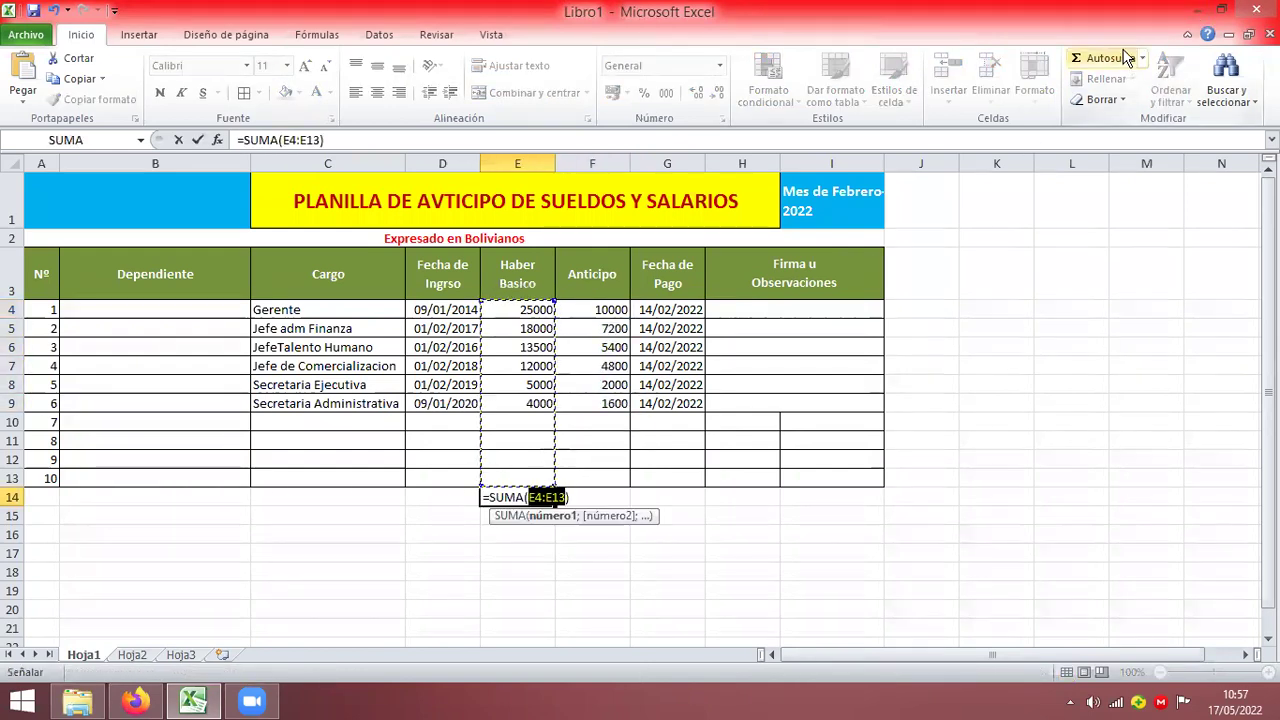
key(Return)
click(545, 499)
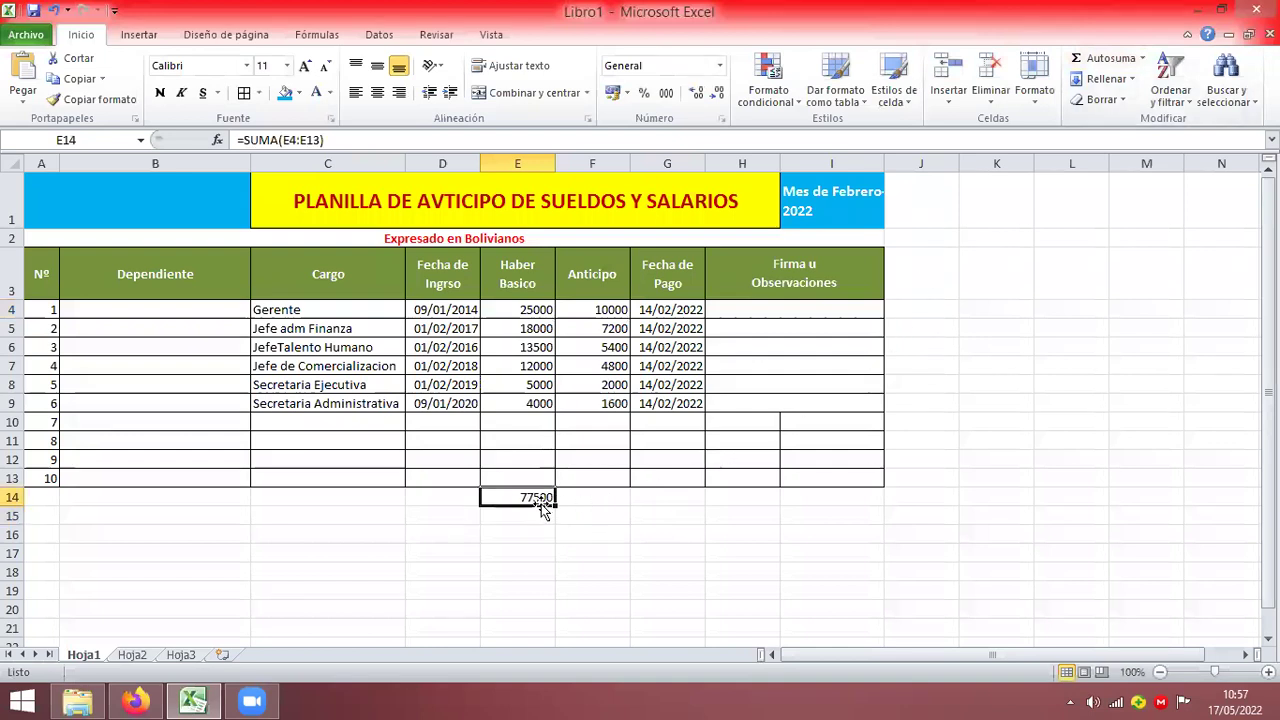
drag(555, 505, 625, 510)
click(622, 498)
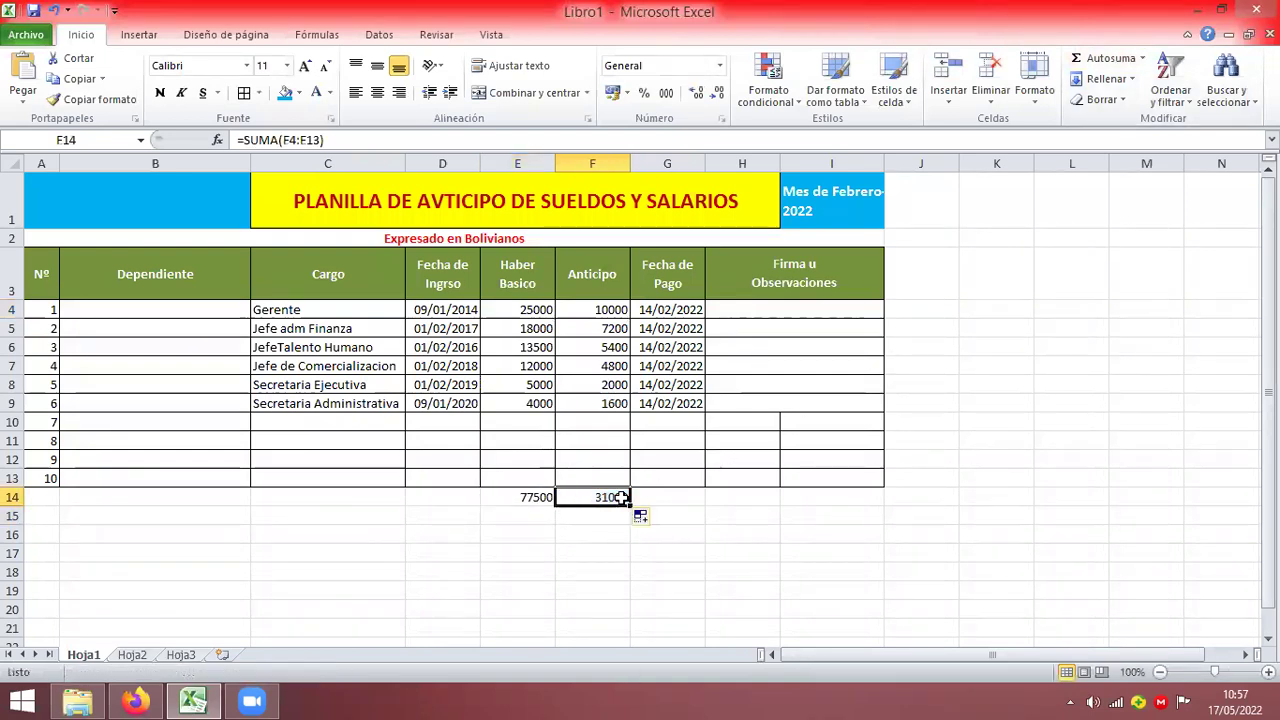
click(996, 388)
click(1135, 309)
click(1040, 308)
click(1040, 360)
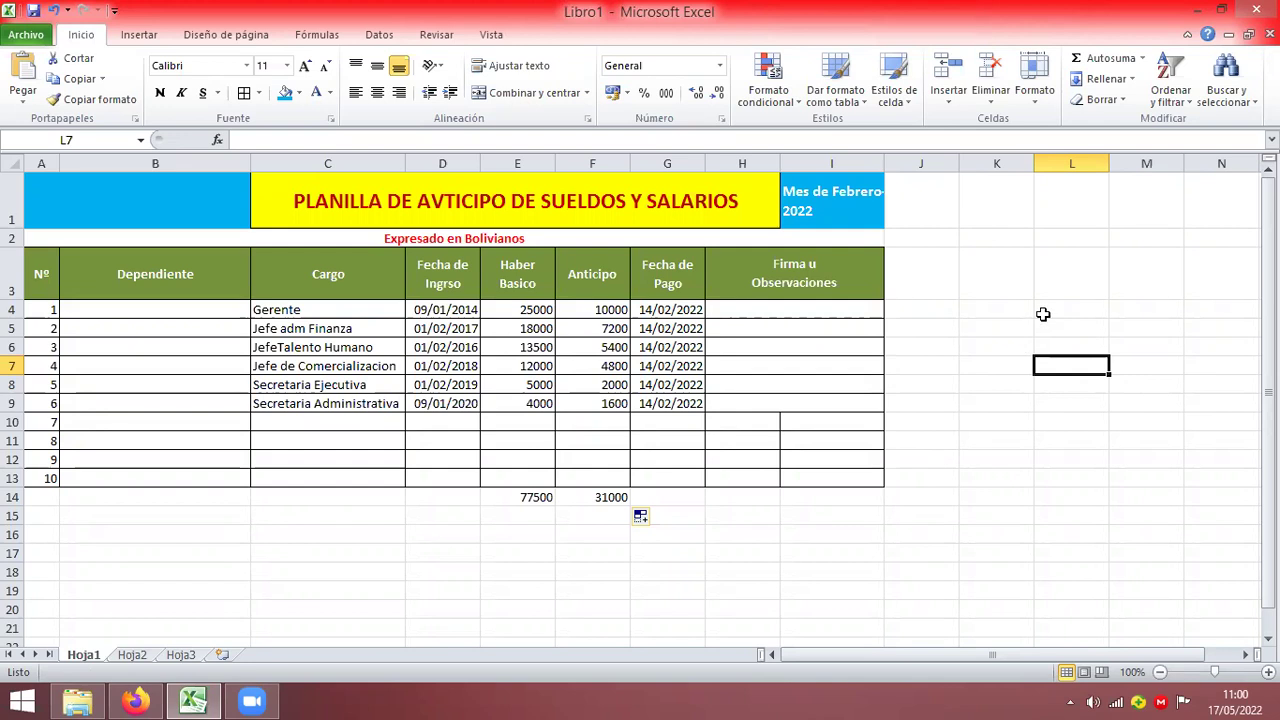
click(392, 554)
click(190, 328)
click(214, 309)
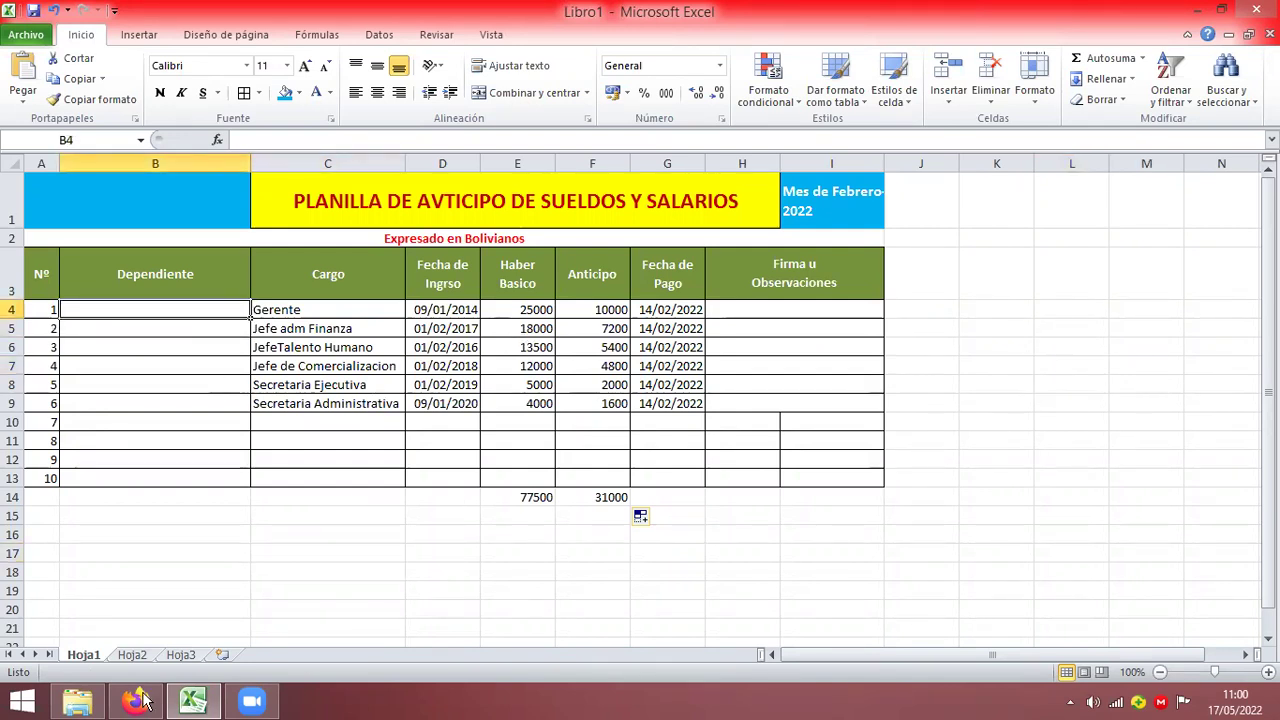
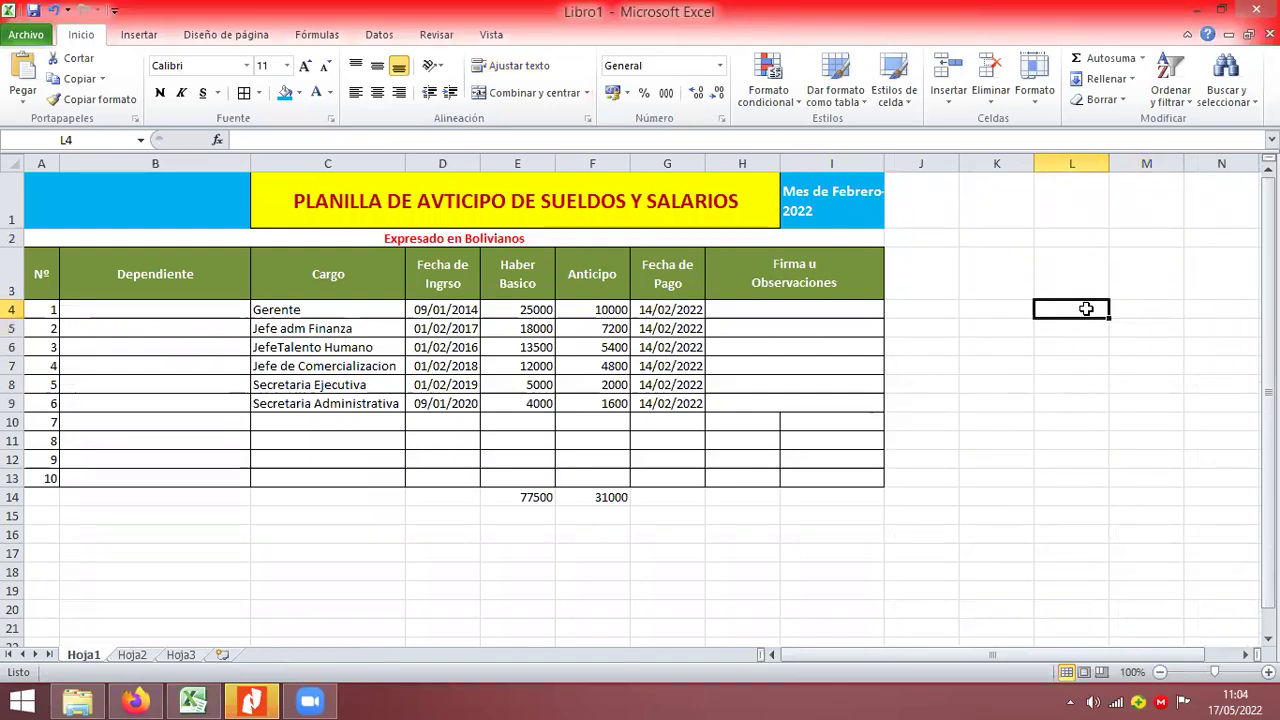
click(132, 653)
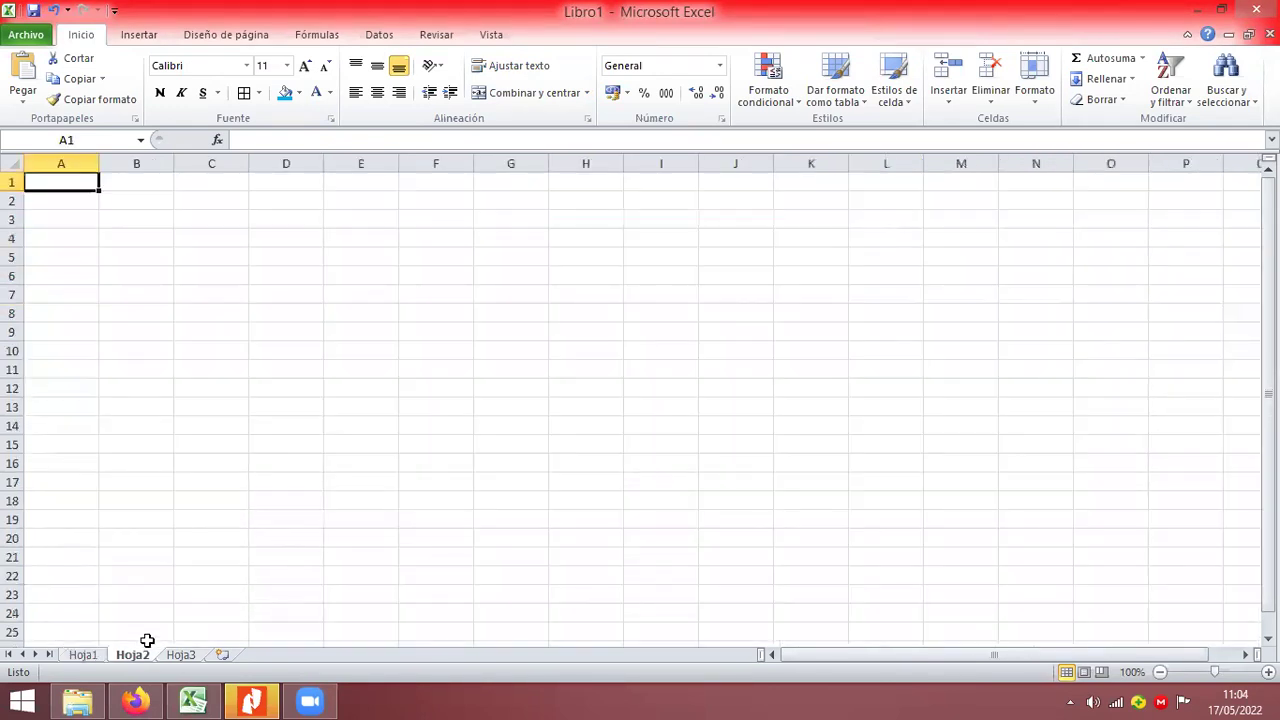
click(251, 700)
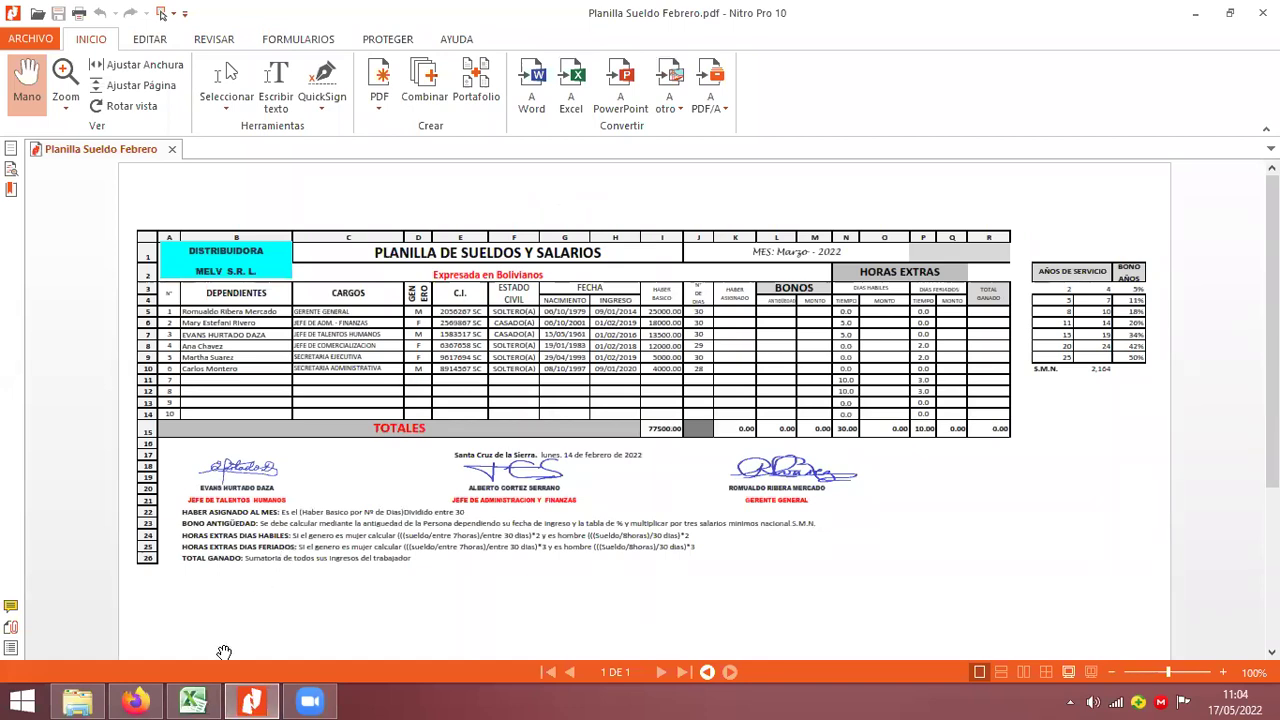
click(192, 702)
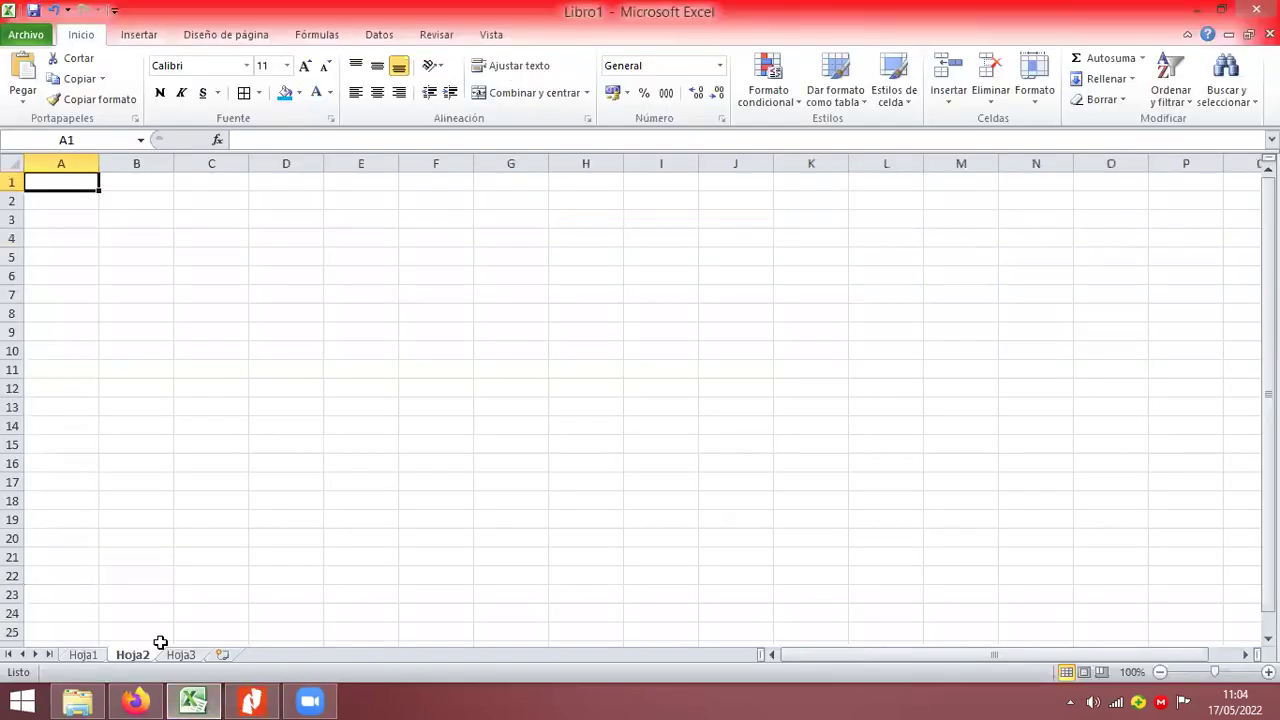
click(83, 654)
double_click(606, 310)
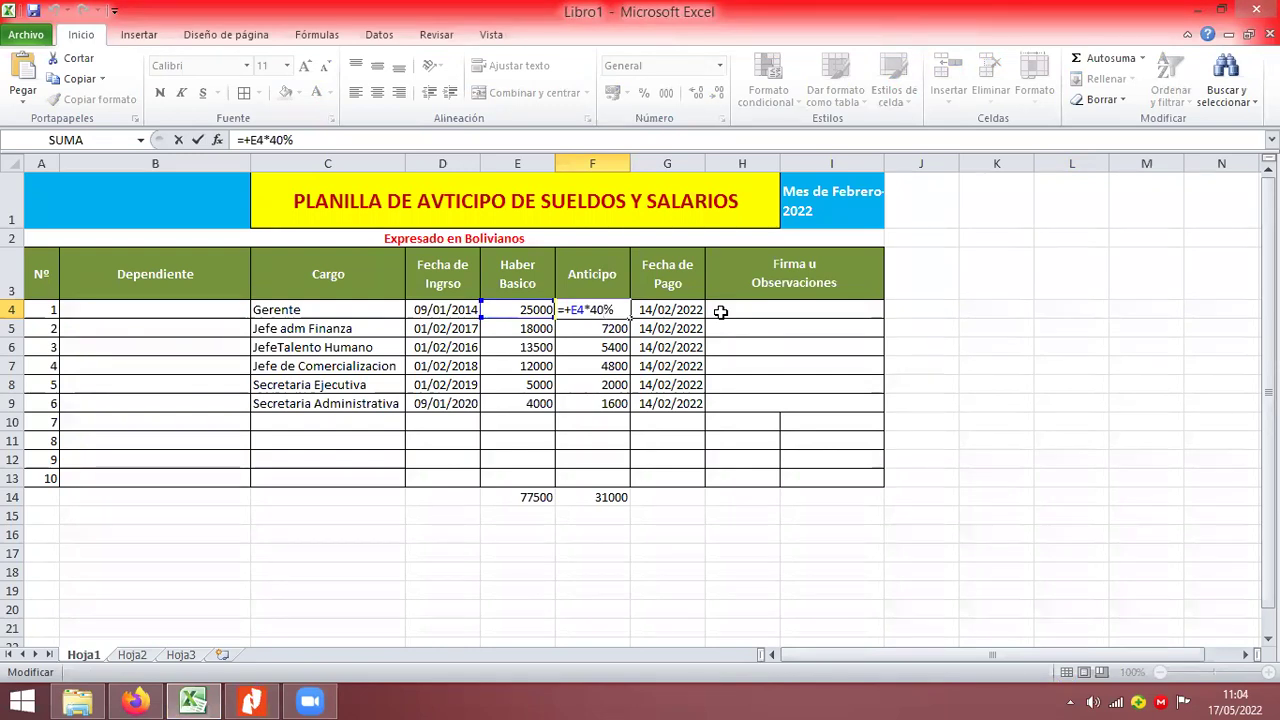
key(Return)
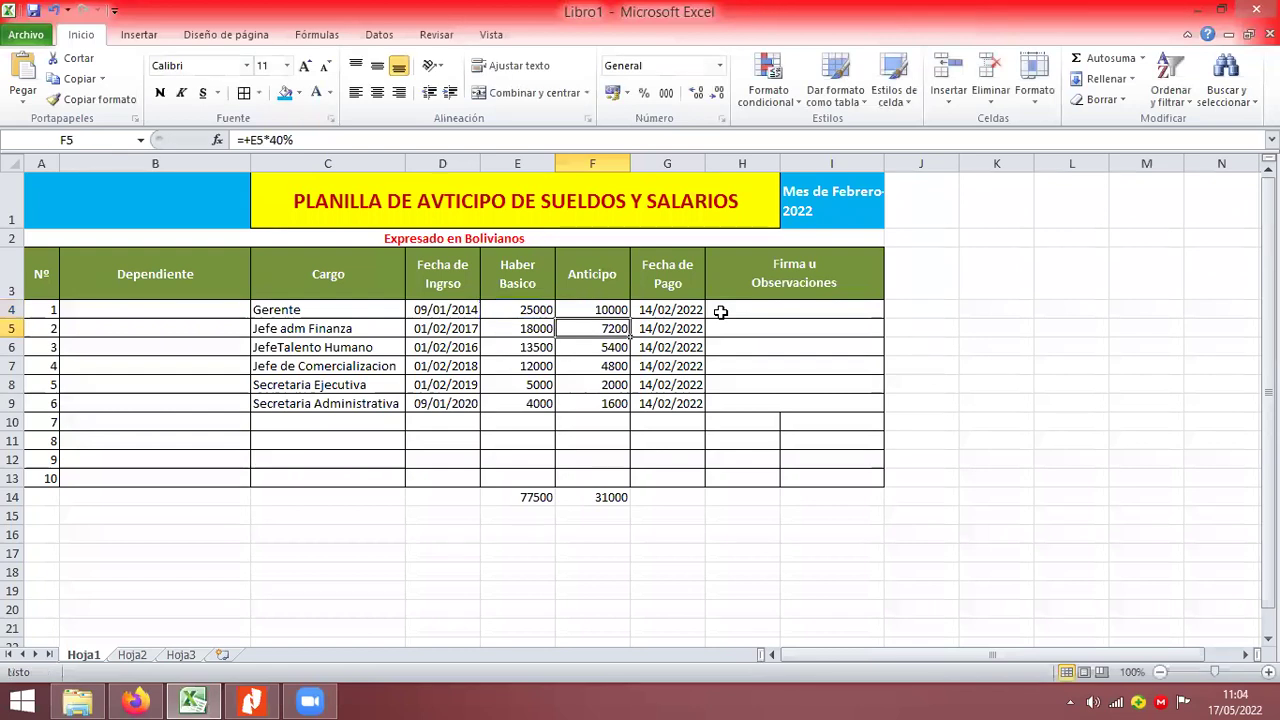
click(607, 313)
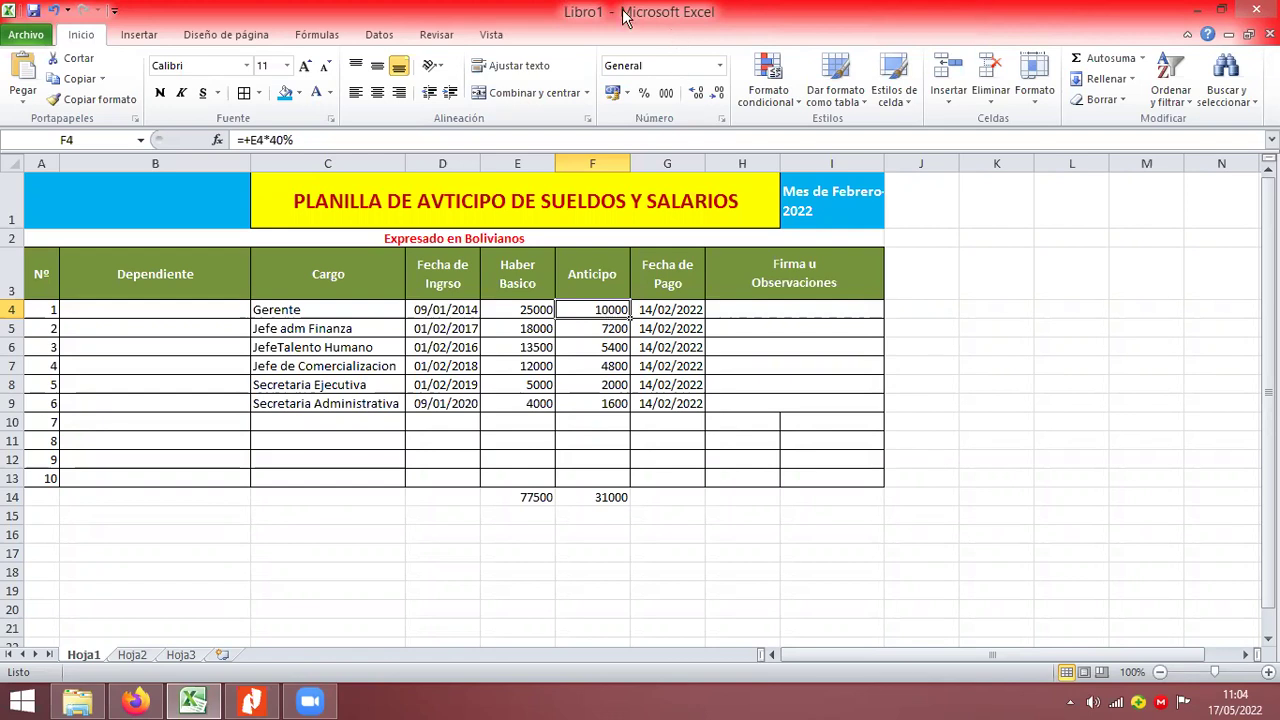
Enter the first employee's full name in B4, then glance at Hoja2 and return to Hoja1.
click(192, 305)
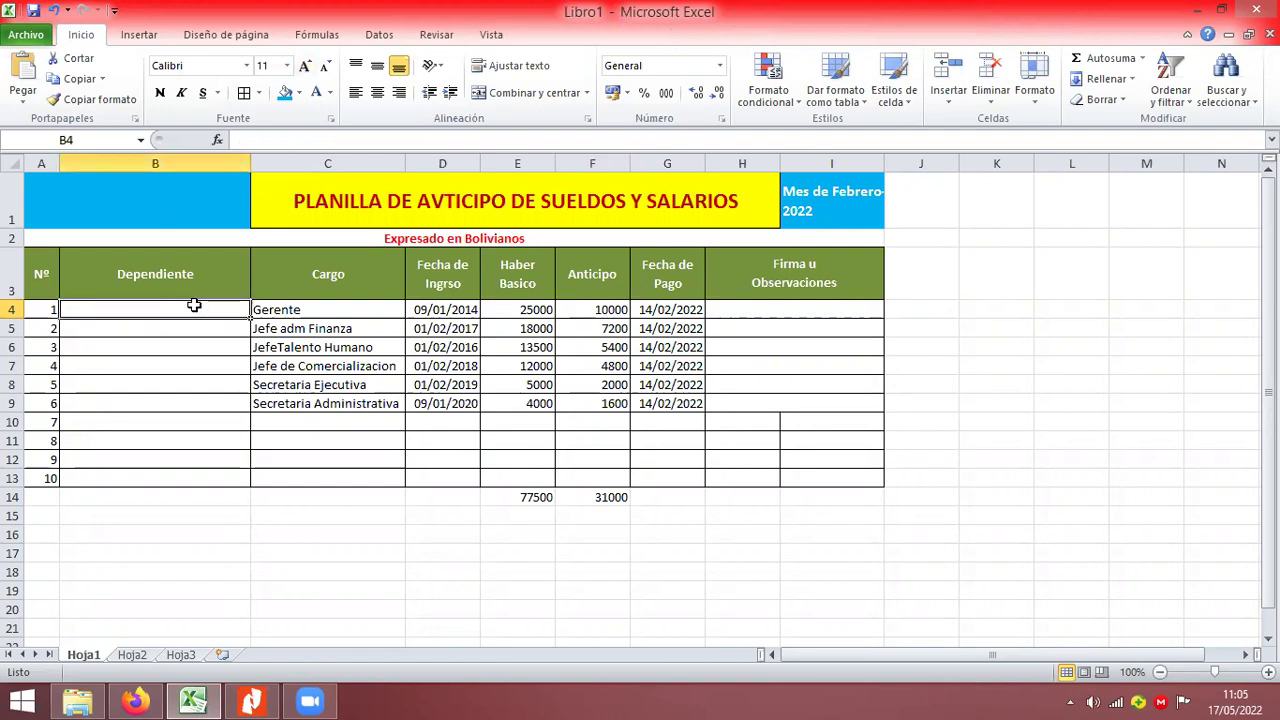
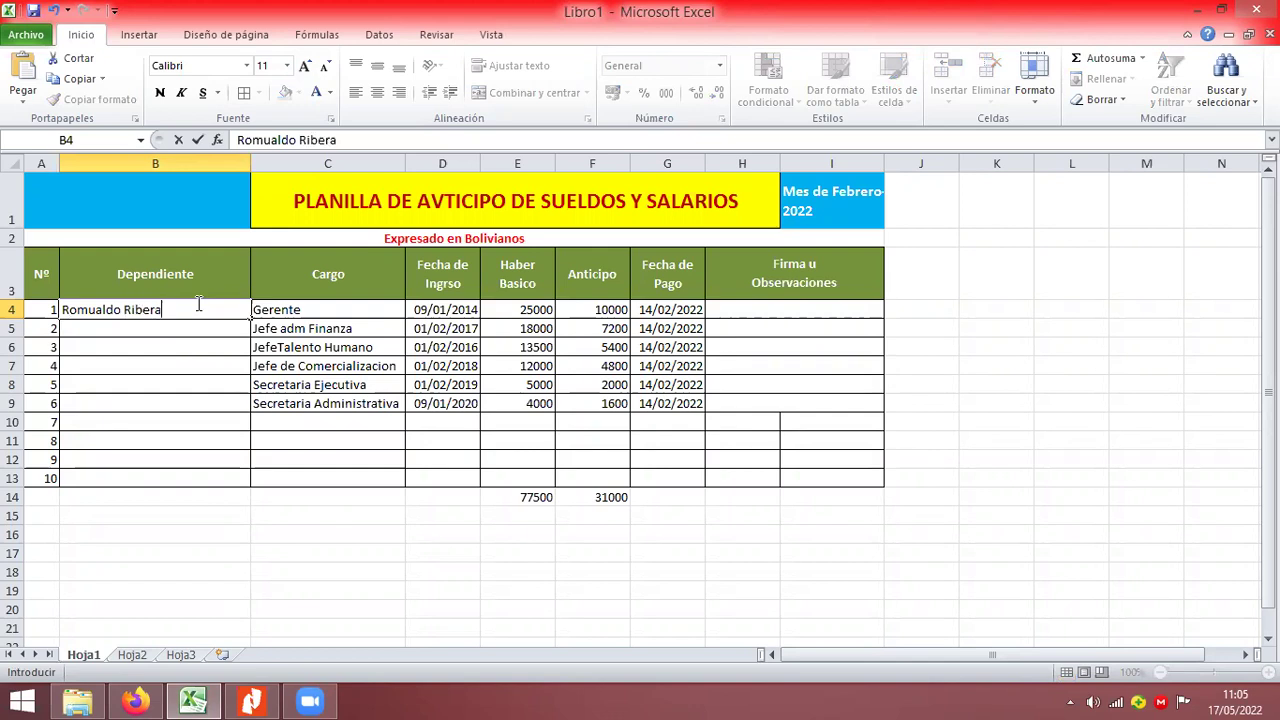
key(Return)
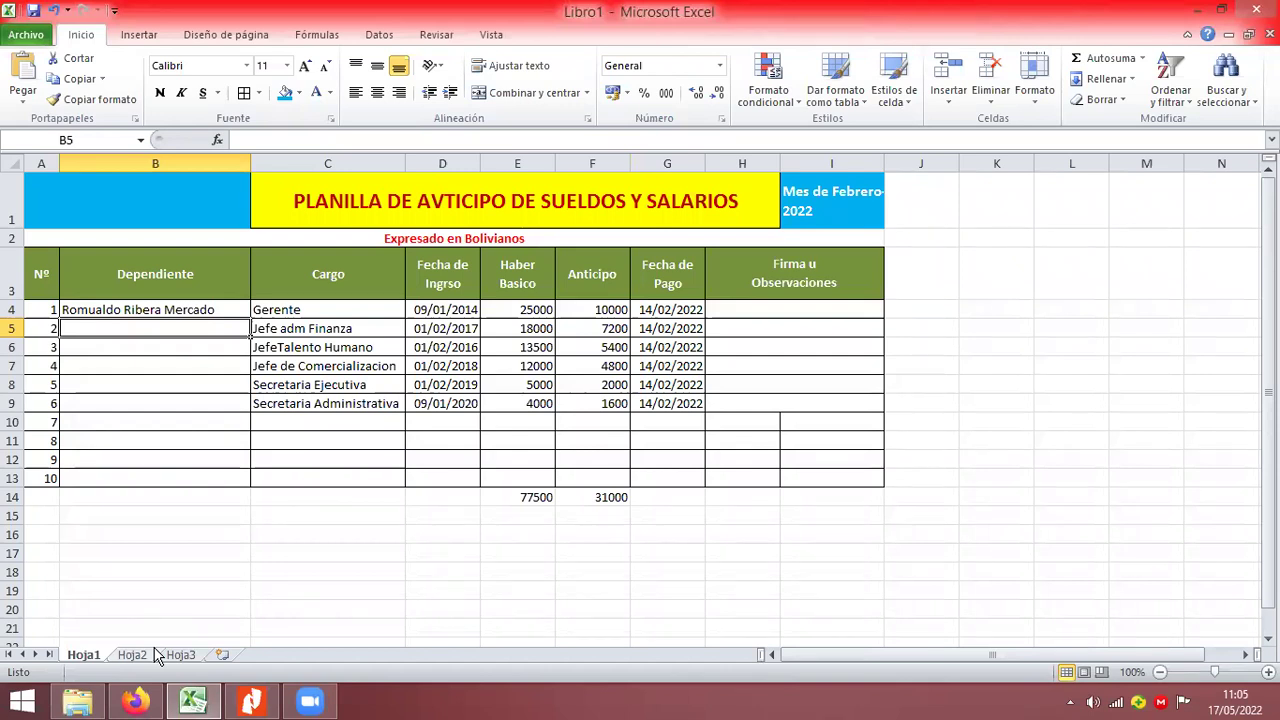
click(152, 655)
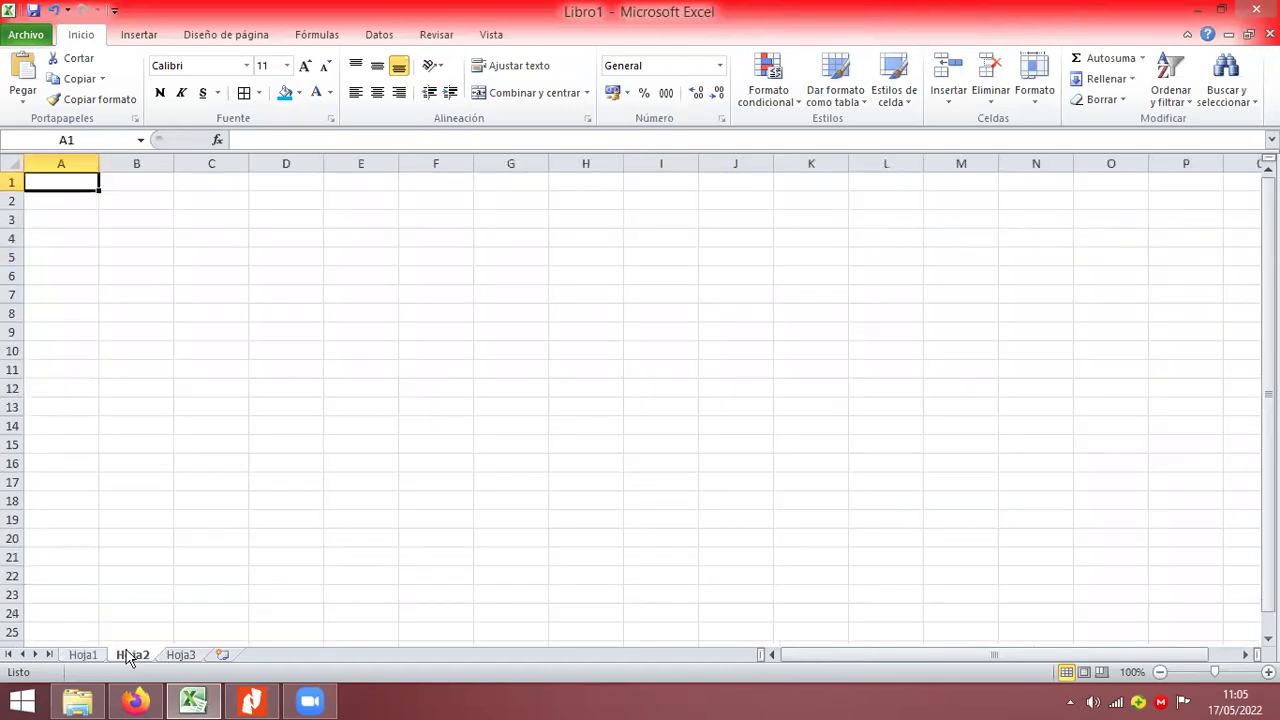
click(126, 655)
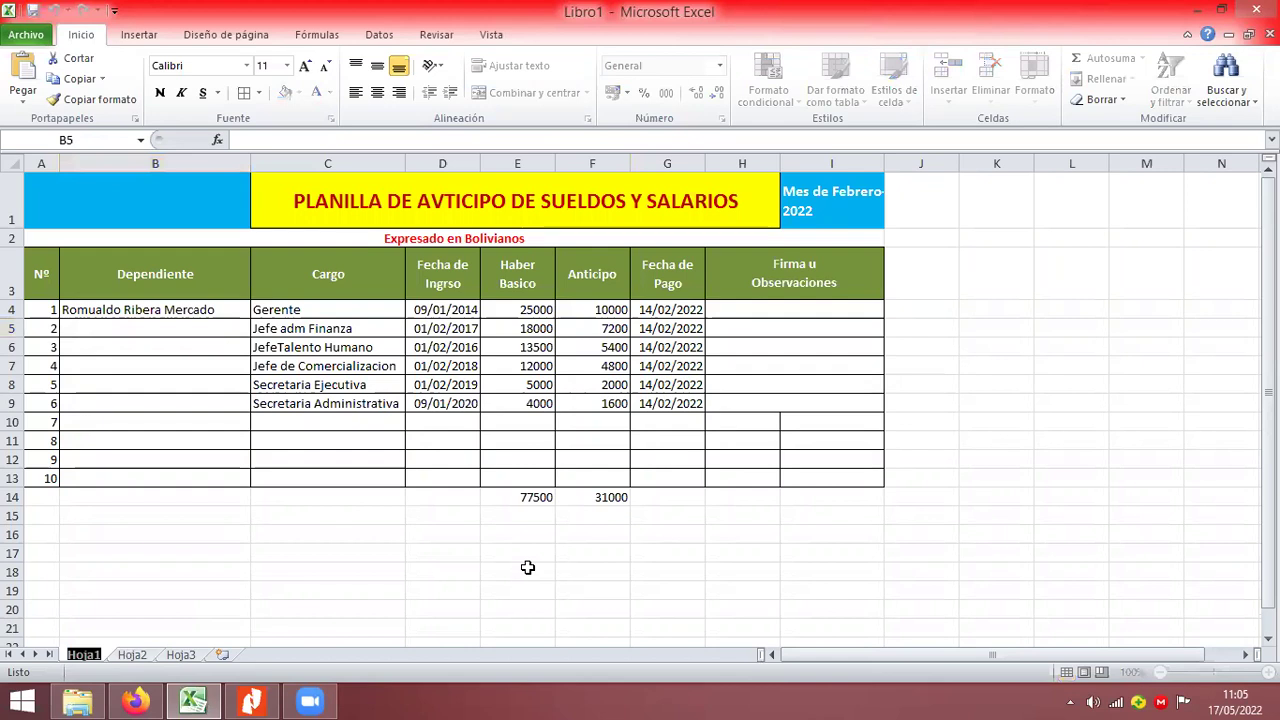
Rename the first sheet Anticipo and colour its tab blue.
text(Ant)
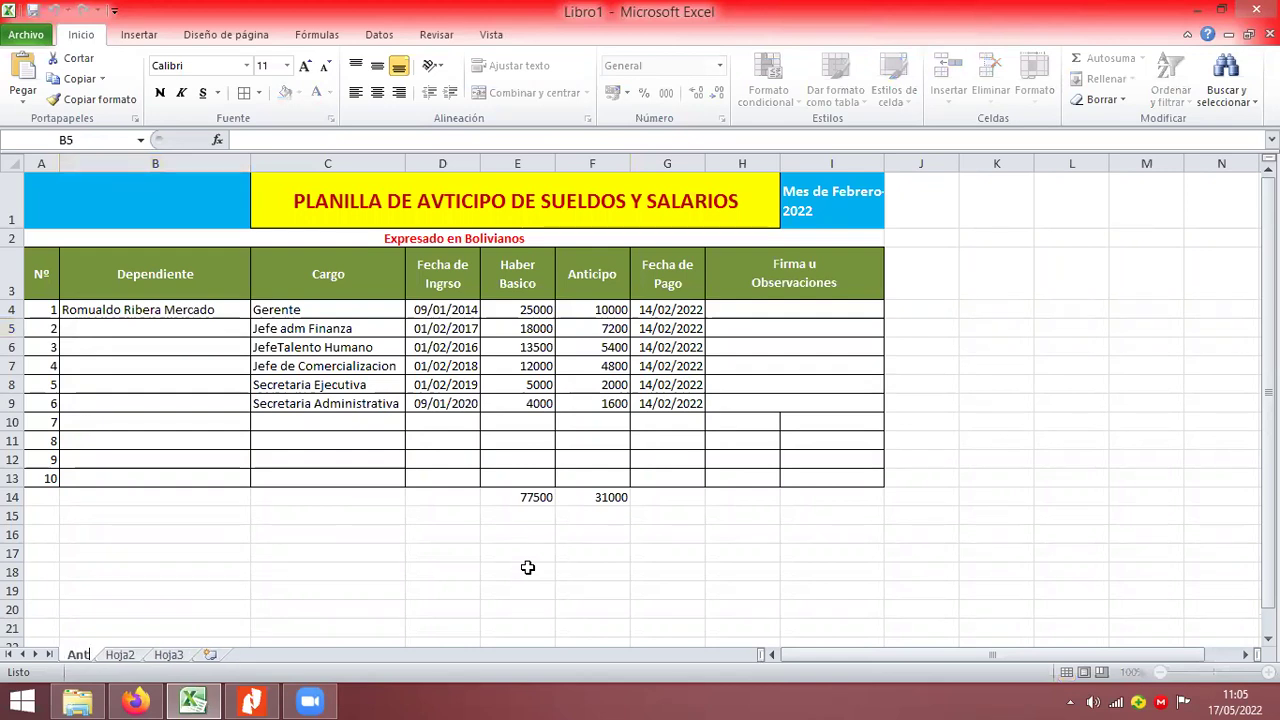
text(icipo)
key(Return)
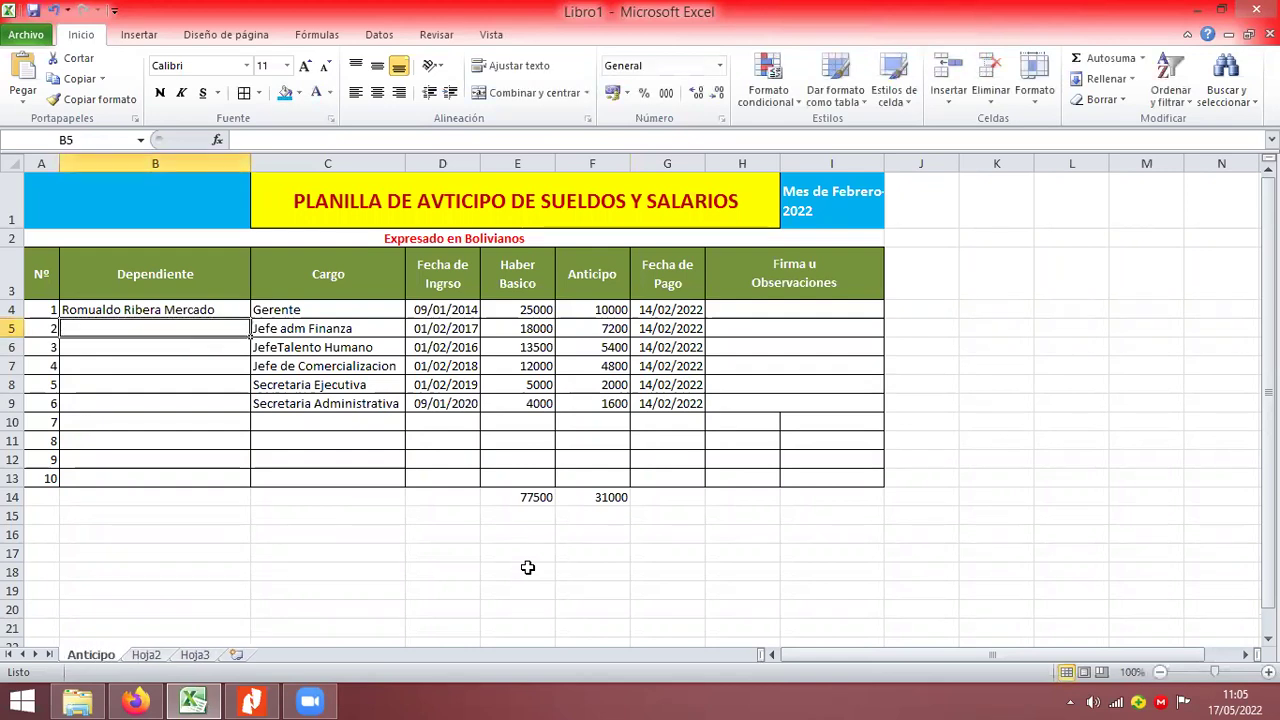
right_click(100, 655)
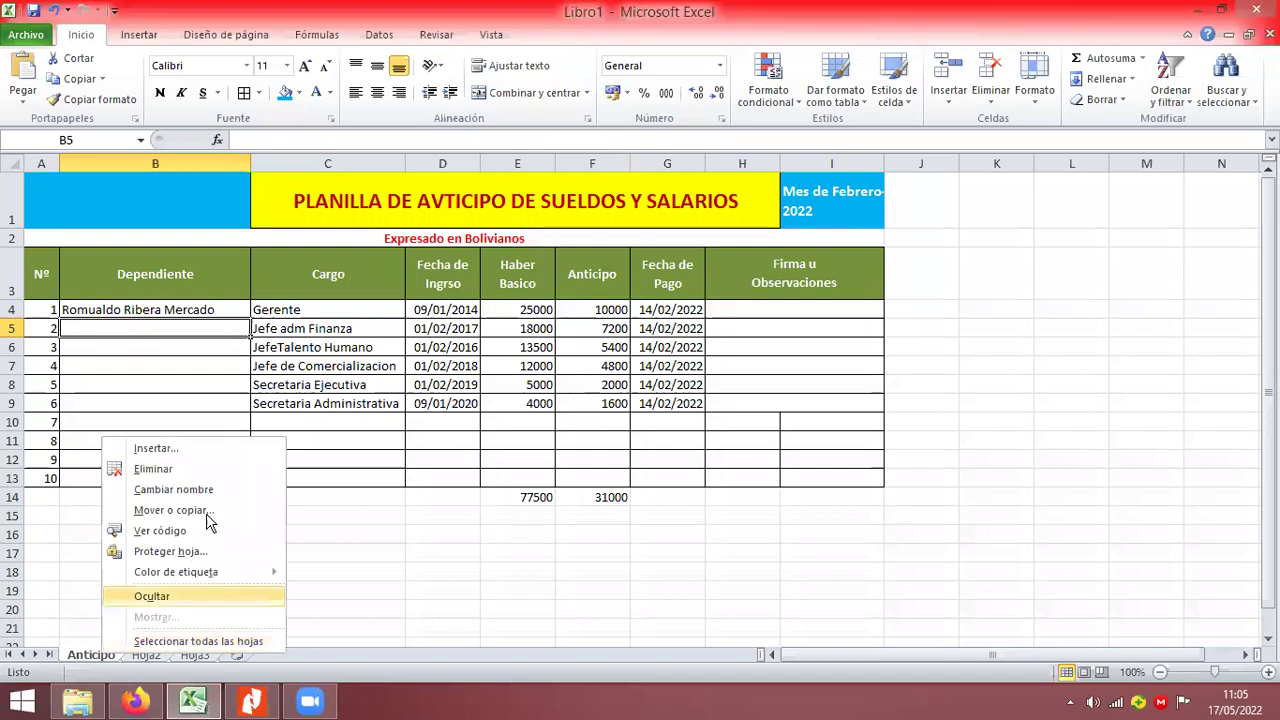
mouse_move(260, 571)
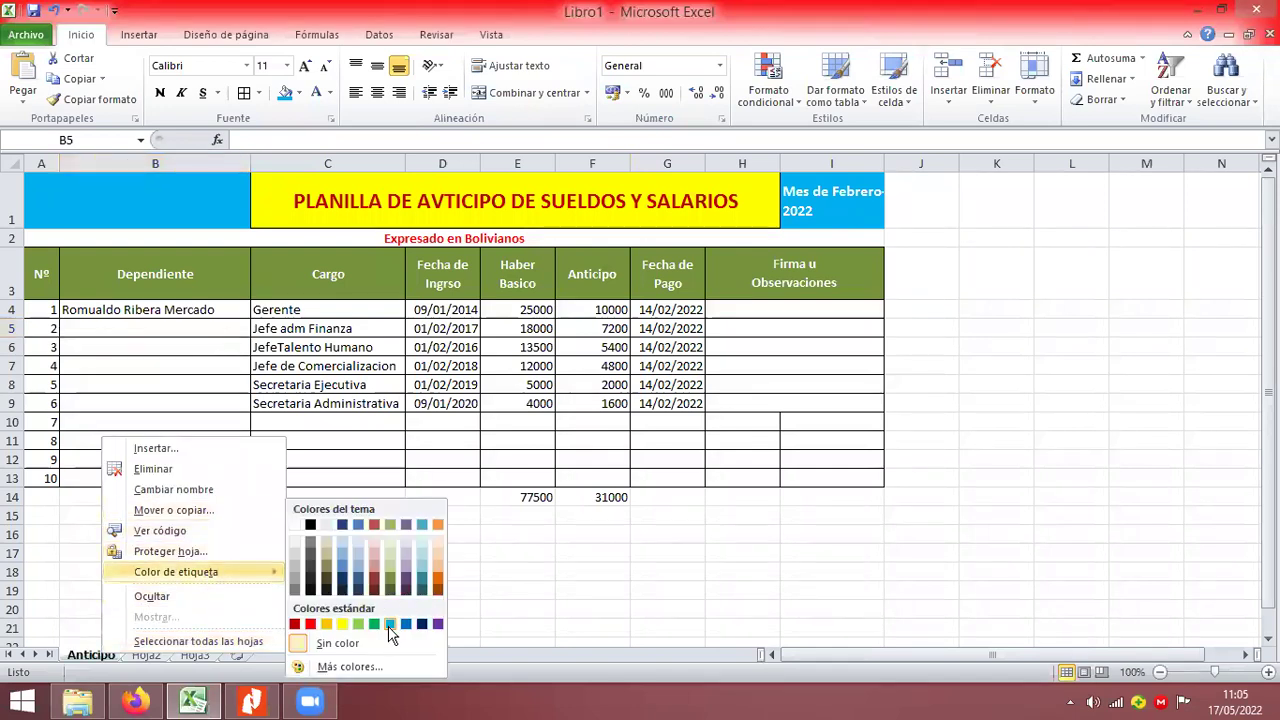
click(408, 625)
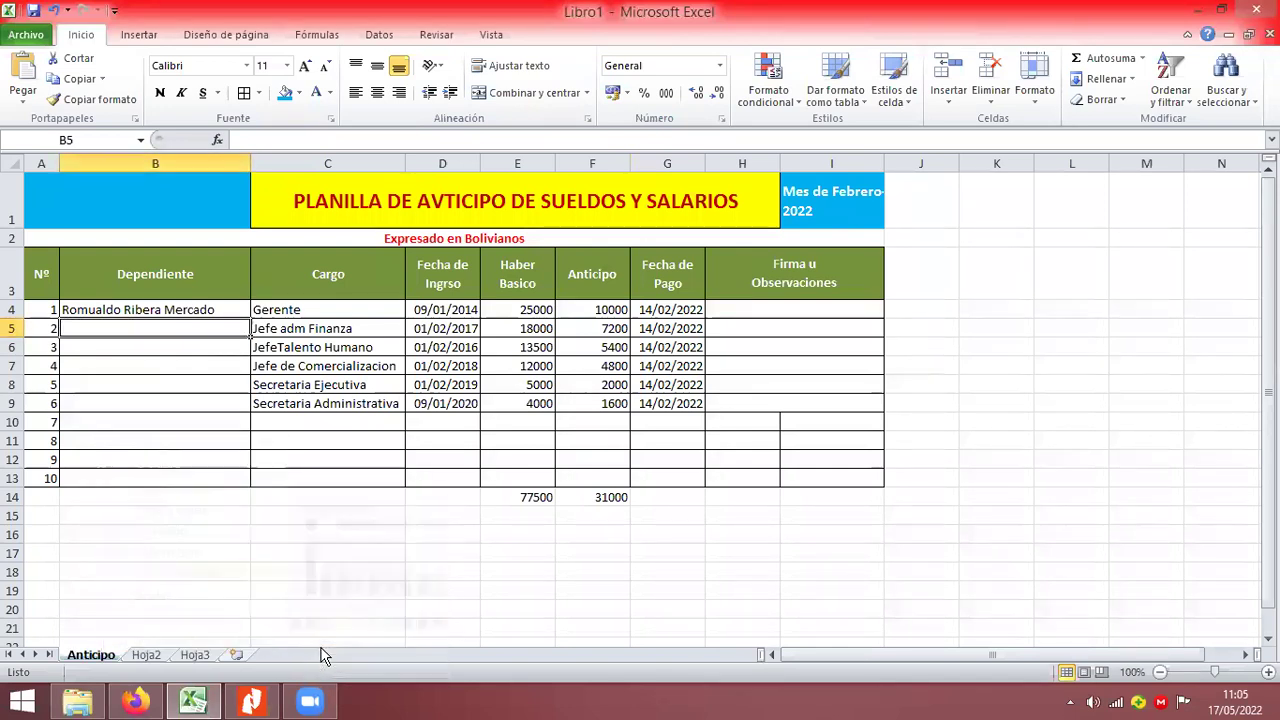
Rename Hoja2 to P_Sueldo and bring up the payroll PDF for reference.
click(146, 655)
double_click(155, 655)
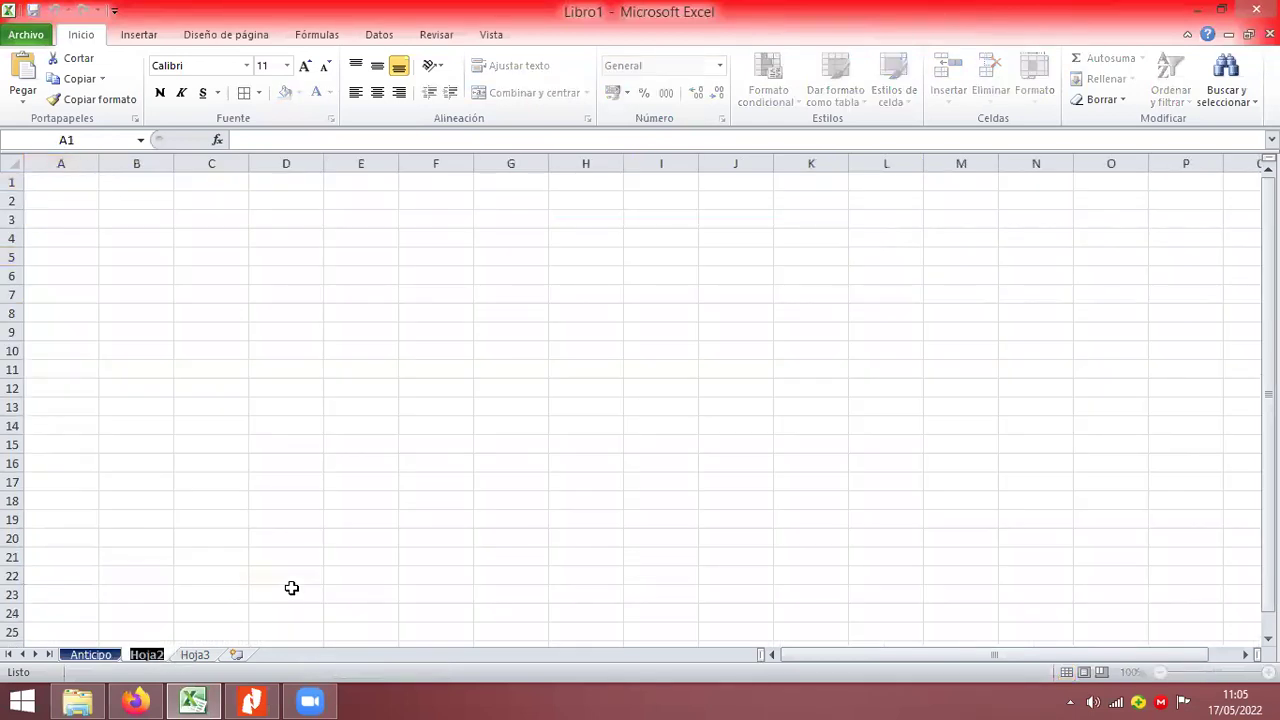
text(P_Suel)
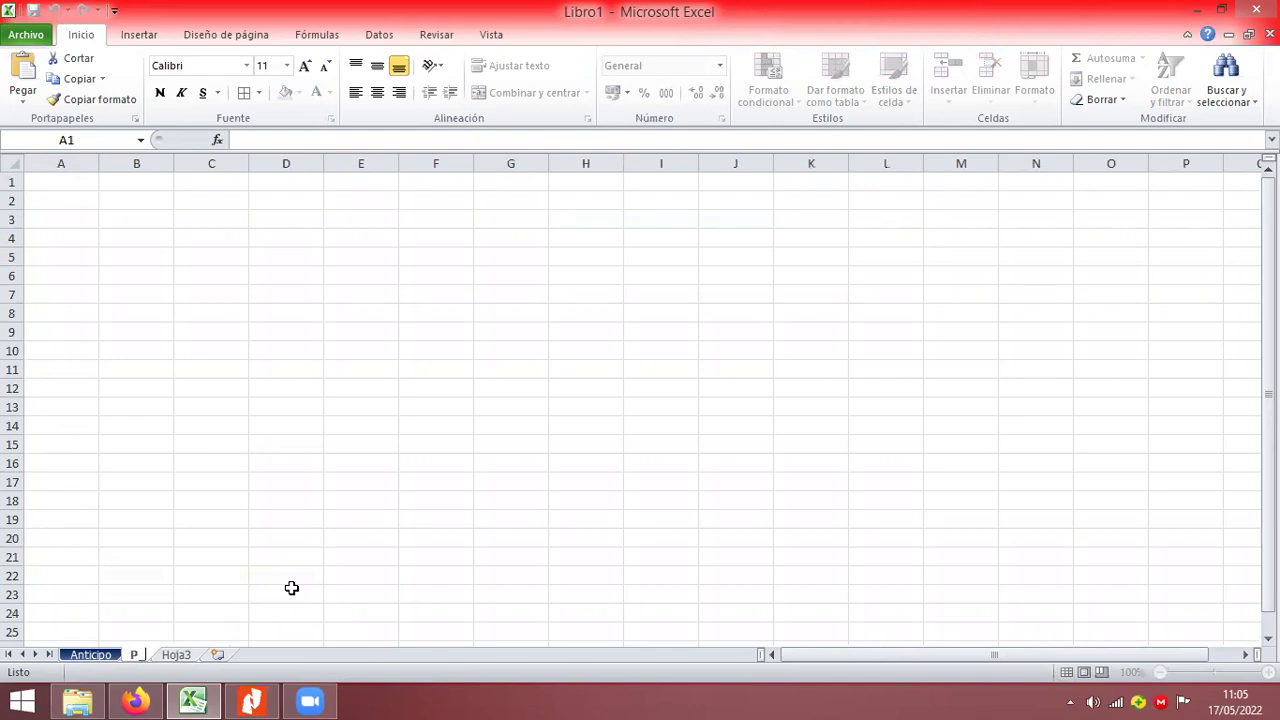
text(do)
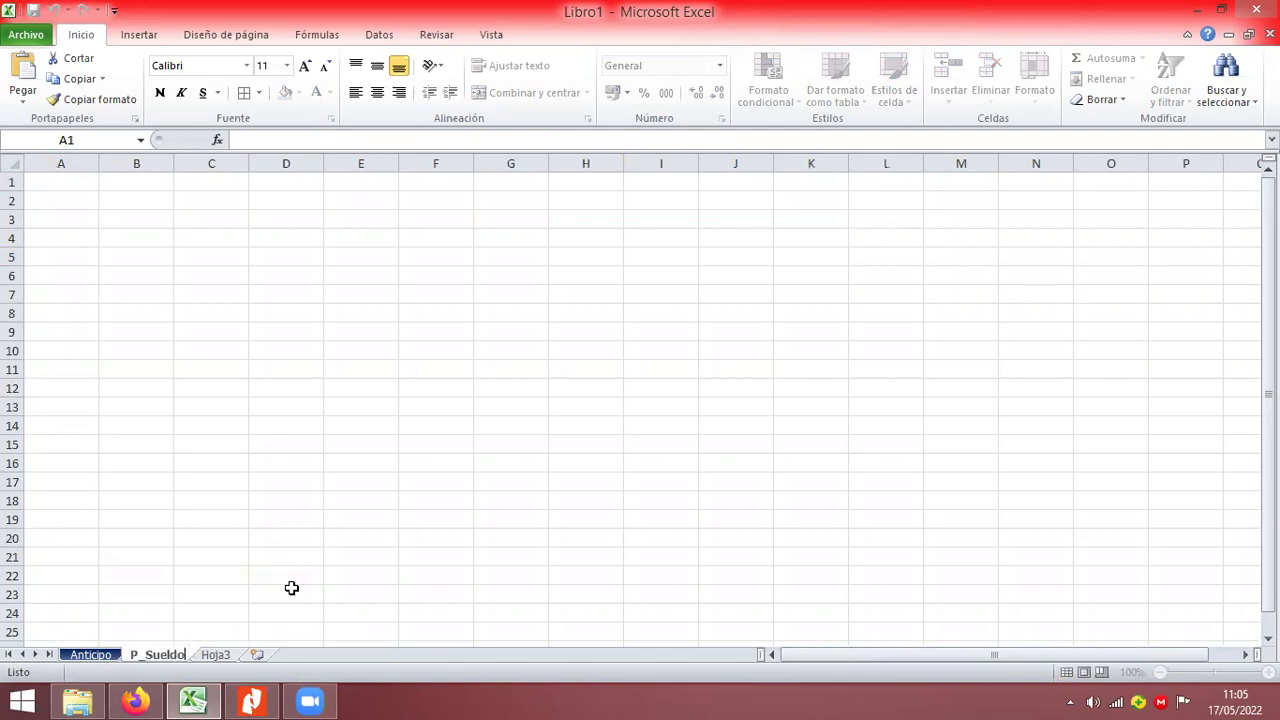
key(Return)
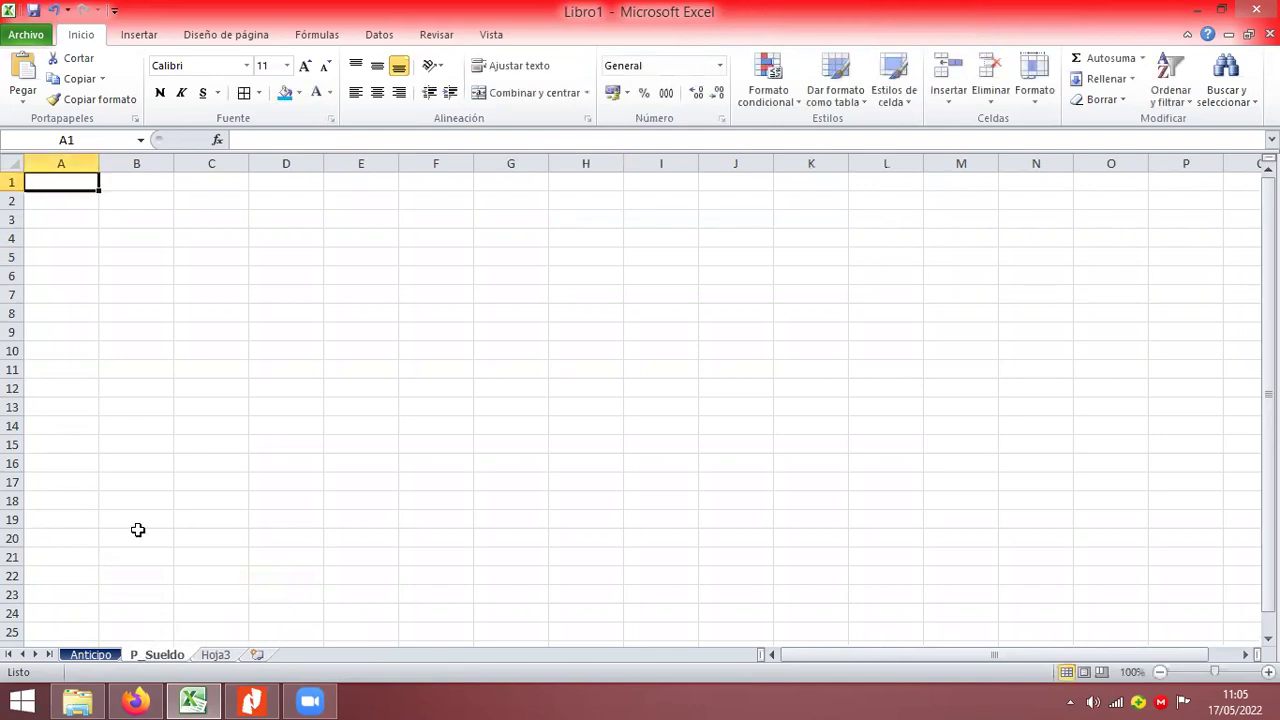
click(117, 256)
click(251, 705)
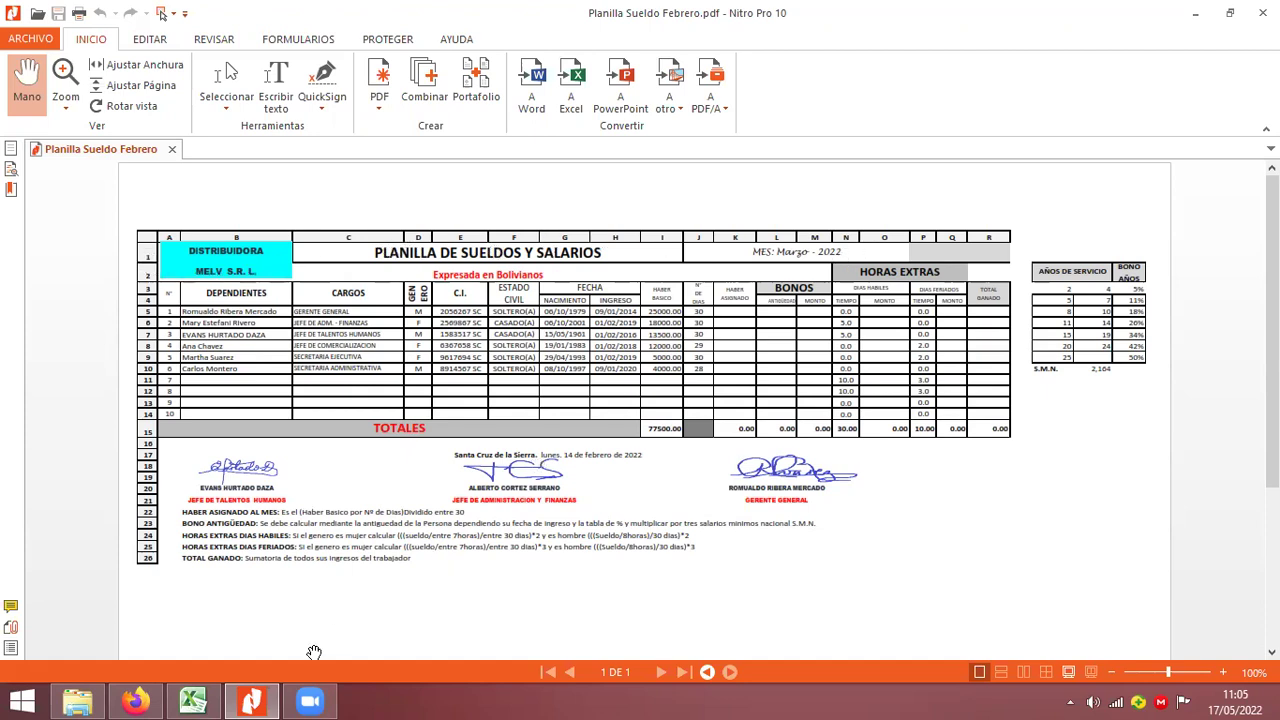
Merge and centre C1:I1 and type the title PLANILLA DE SUELDO.
click(193, 701)
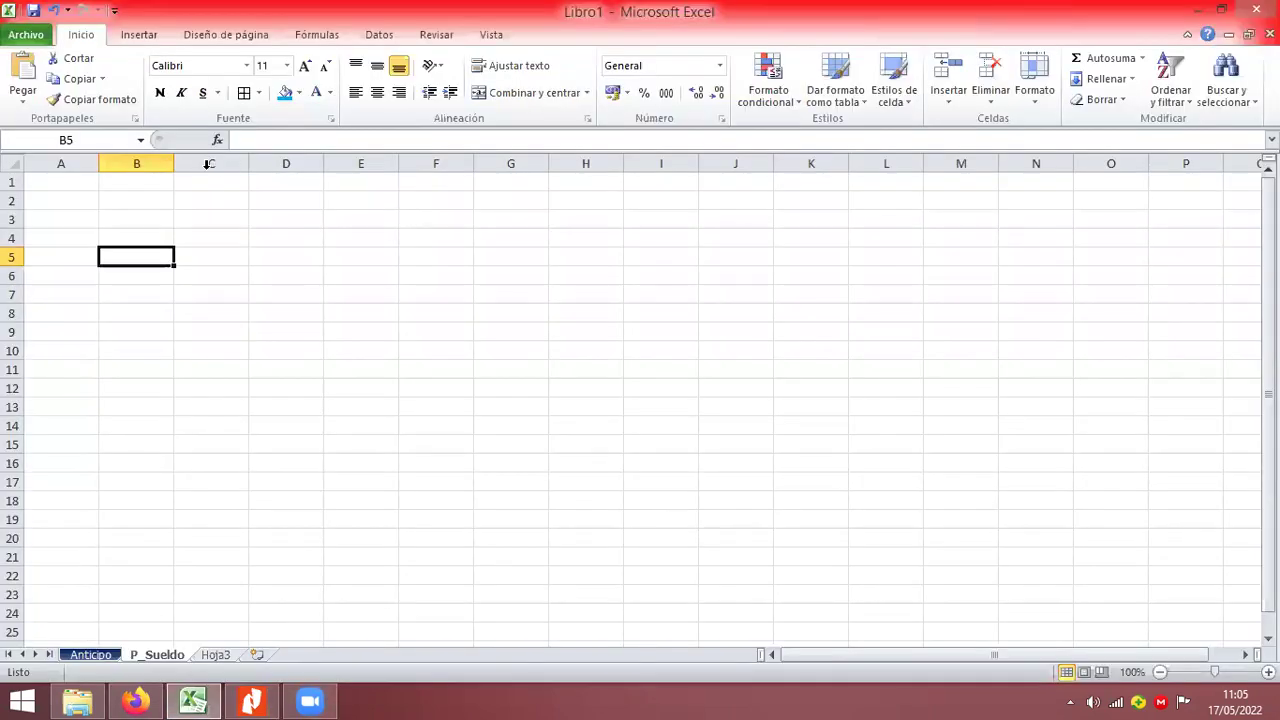
click(130, 179)
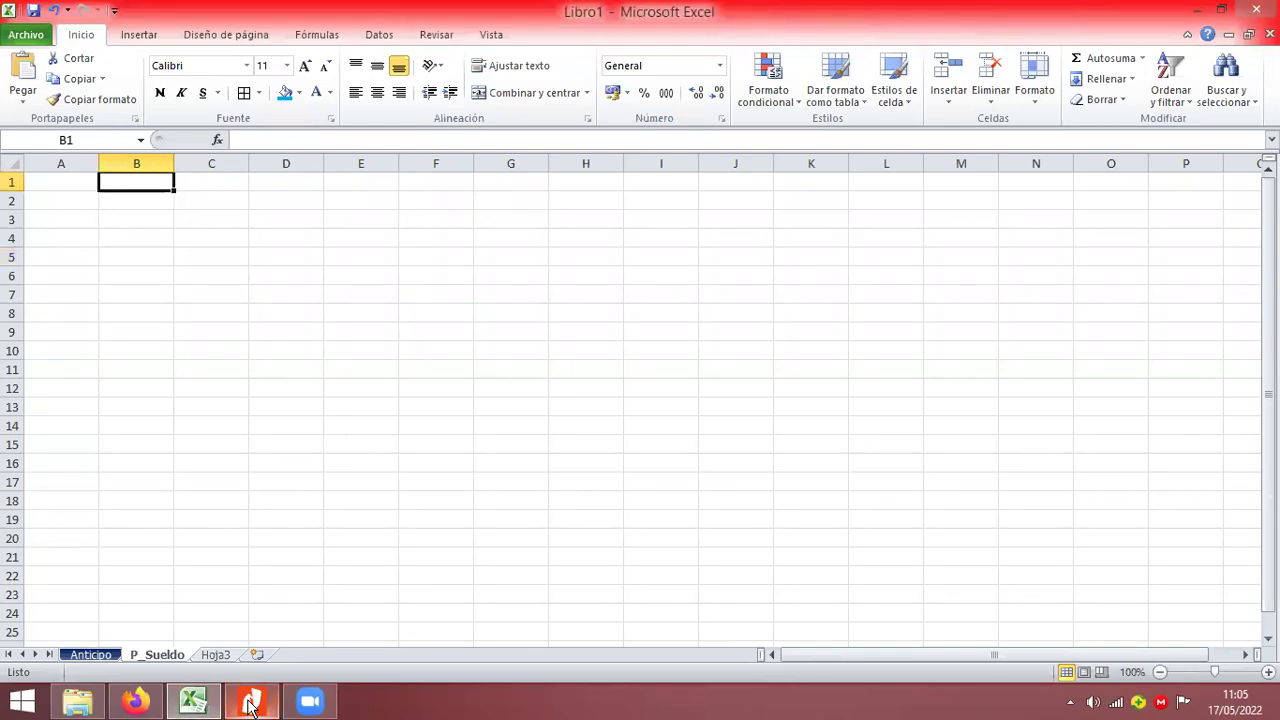
click(251, 701)
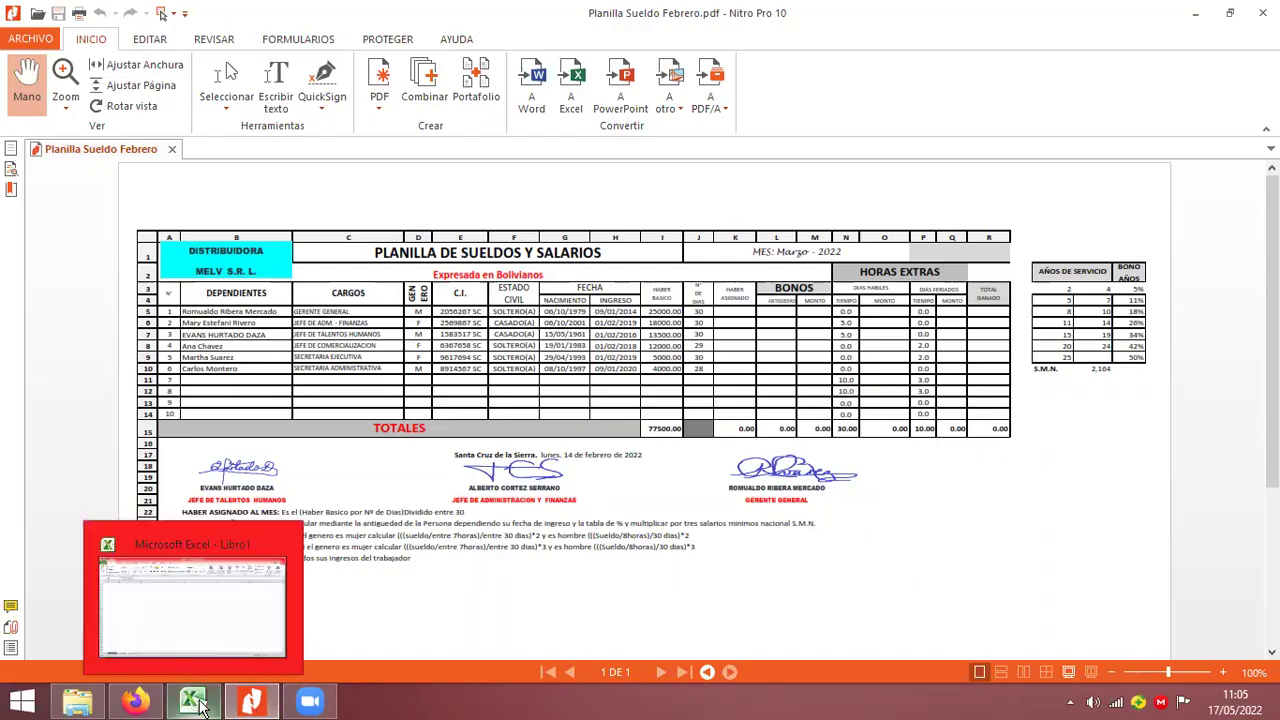
click(200, 706)
drag(223, 177, 660, 178)
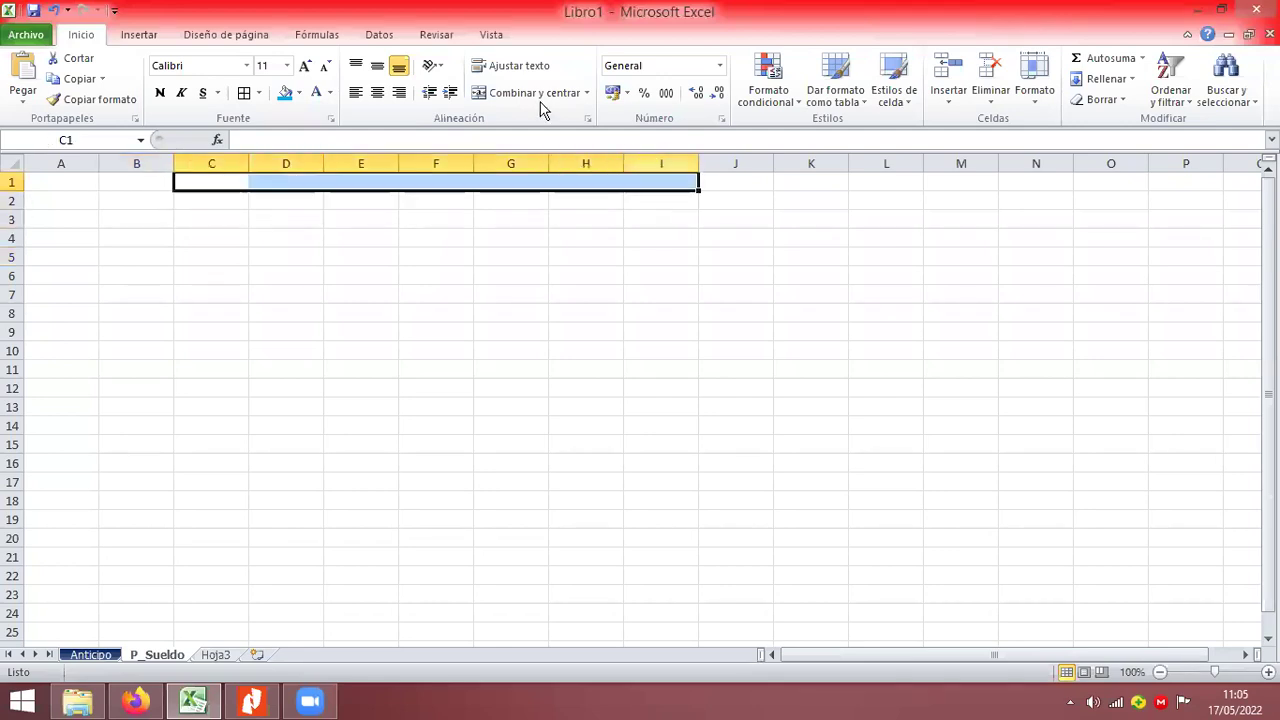
click(484, 93)
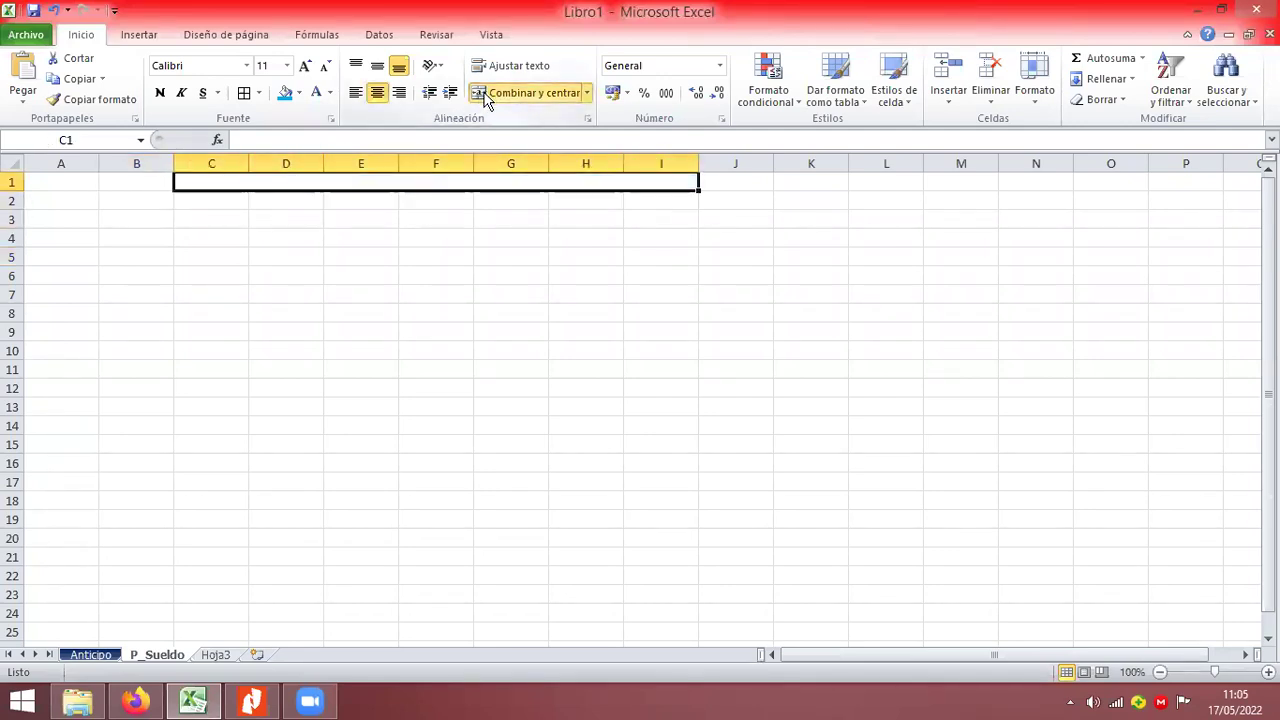
text(PLA)
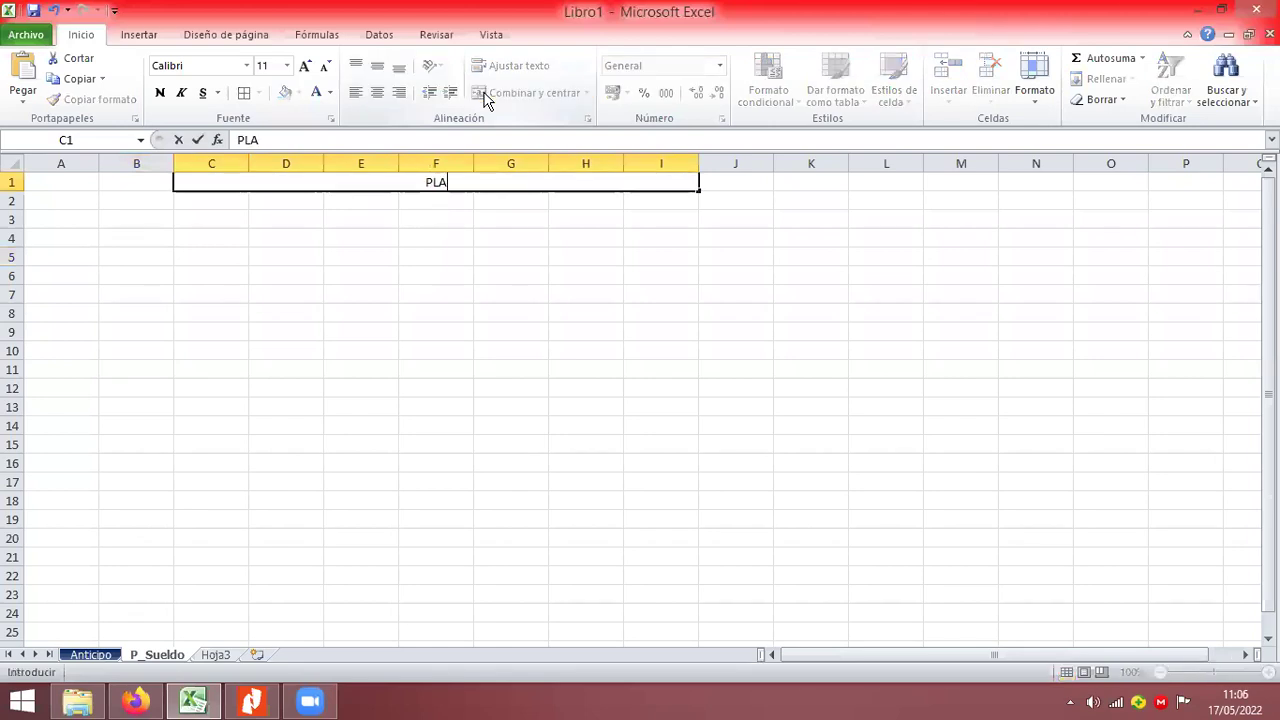
text(NILLA DE SUELDO)
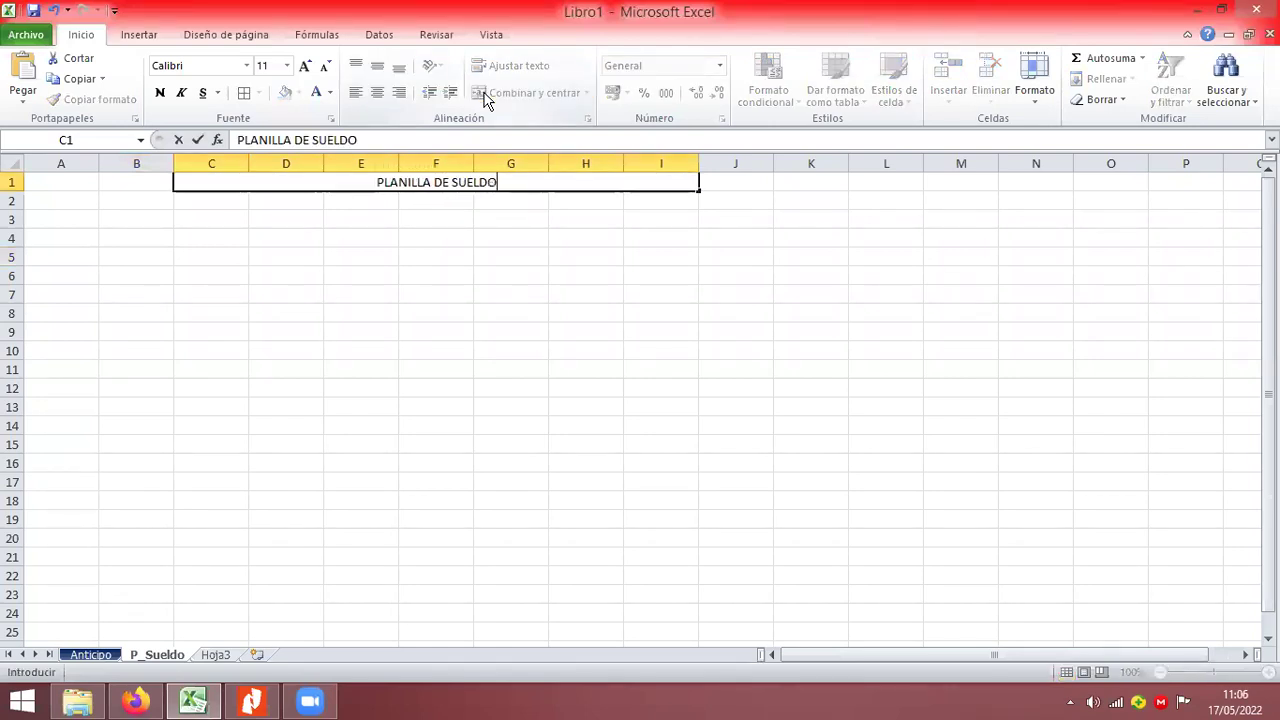
key(Return)
Extend the merged title to read PLANILLA DE SUELDO Y SALARIO.
key(alt+Tab)
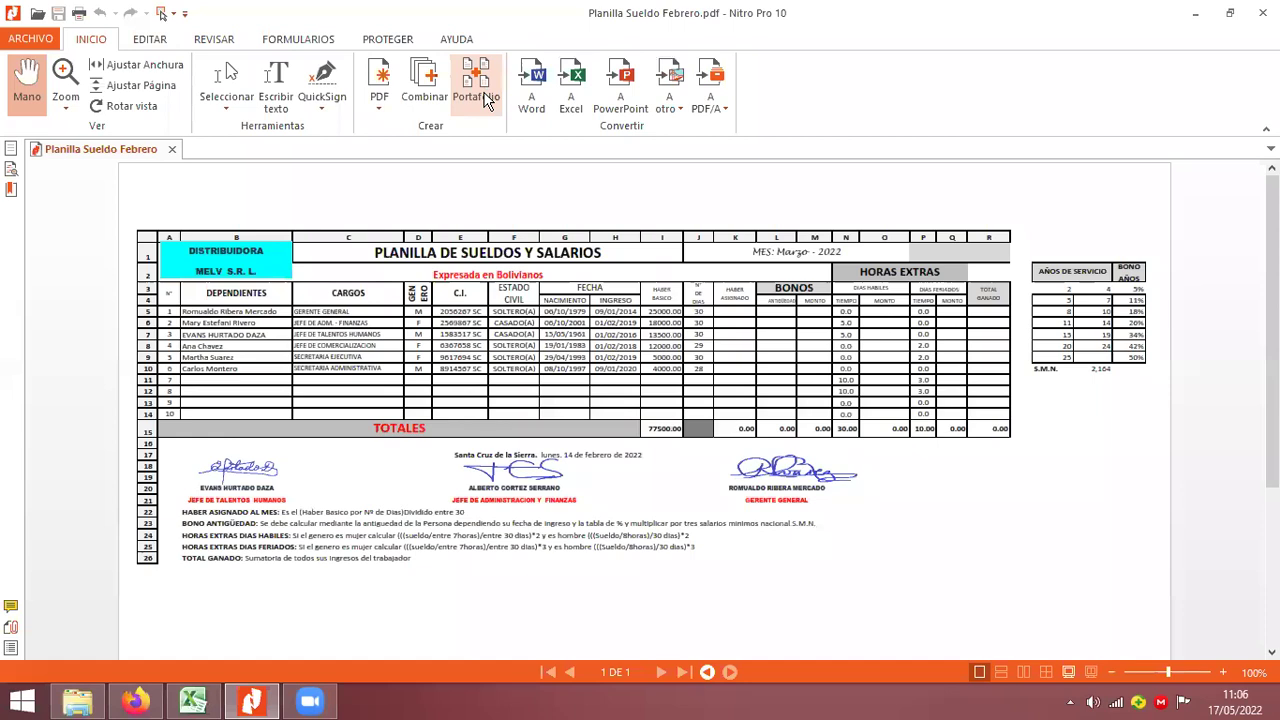
key(alt+Tab)
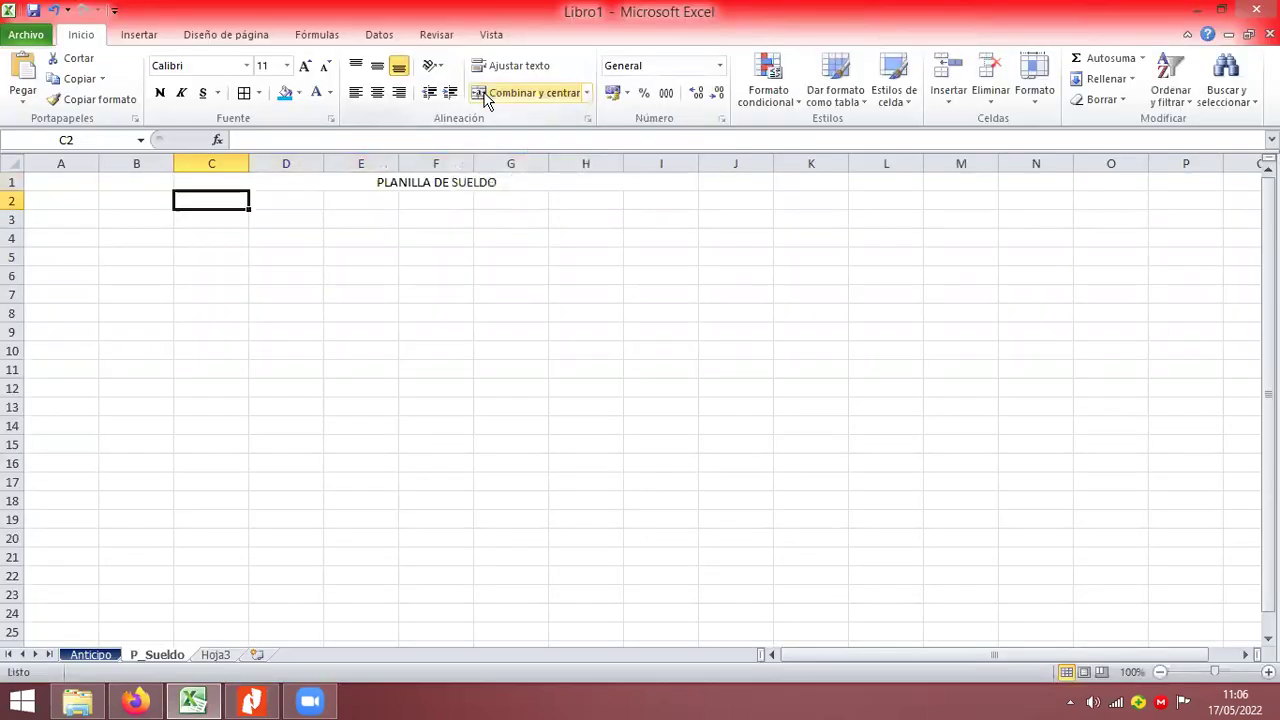
click(503, 178)
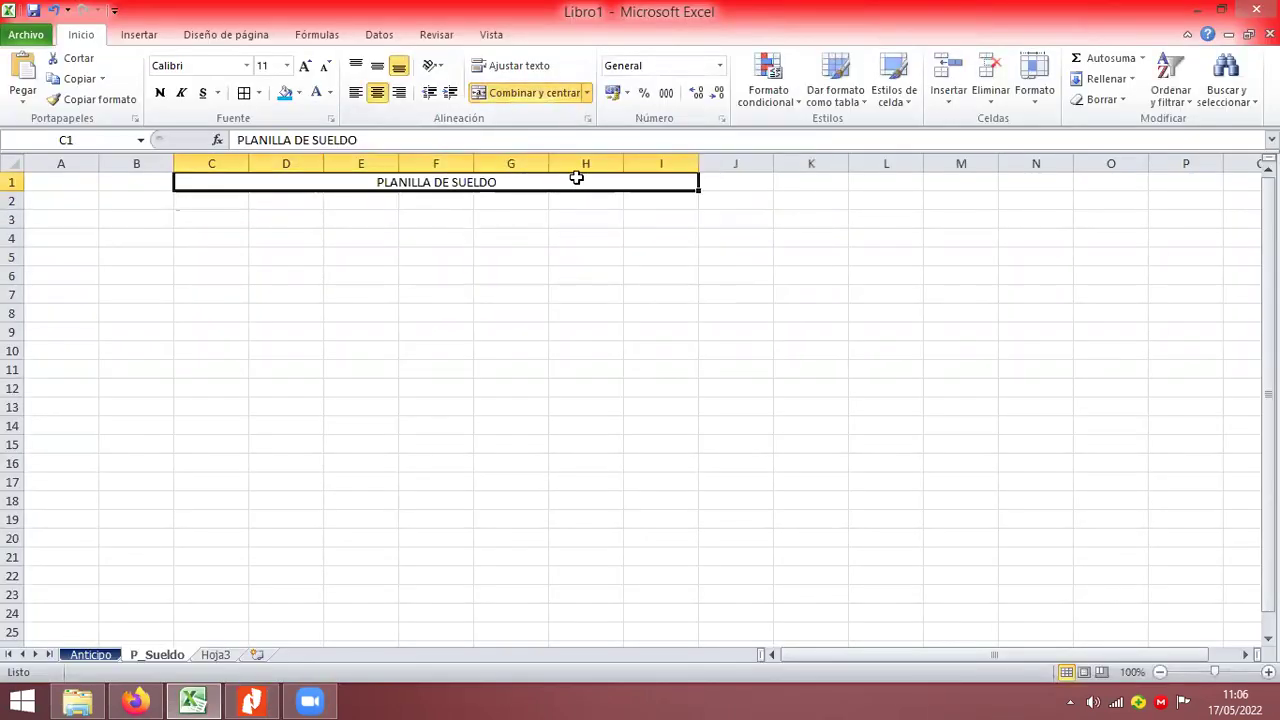
double_click(570, 175)
text(Y)
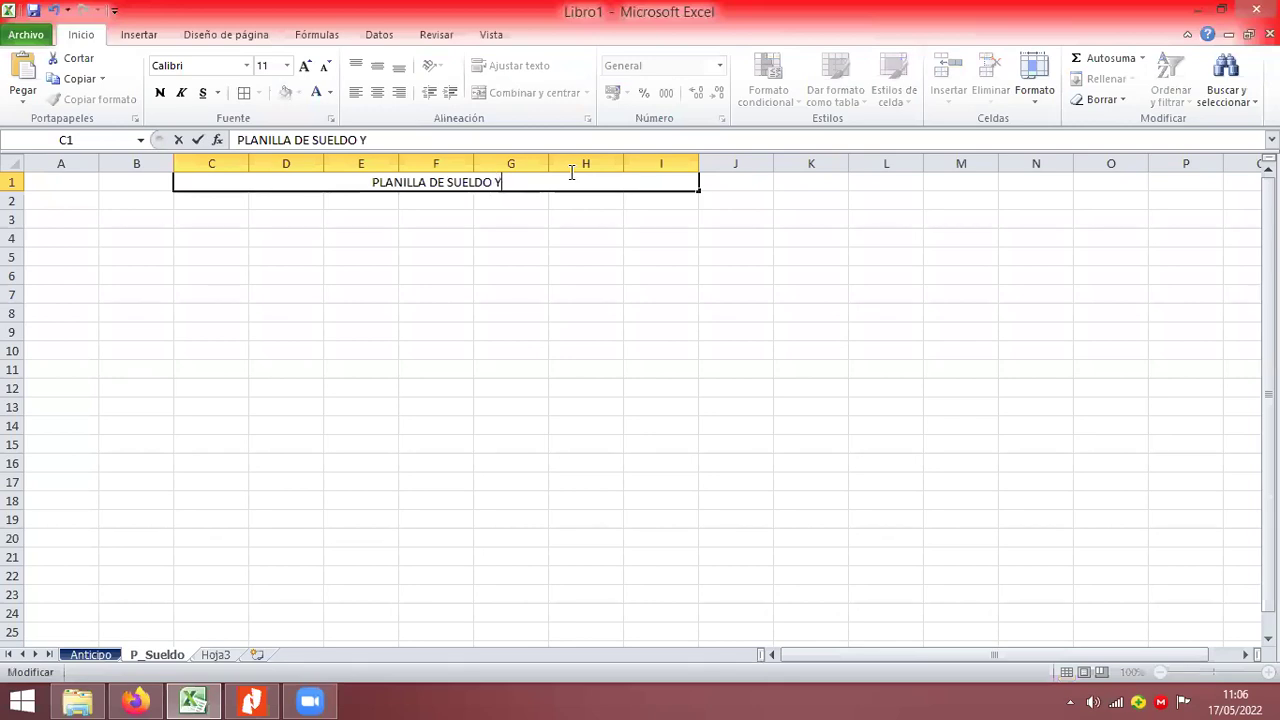
text( SALARIO)
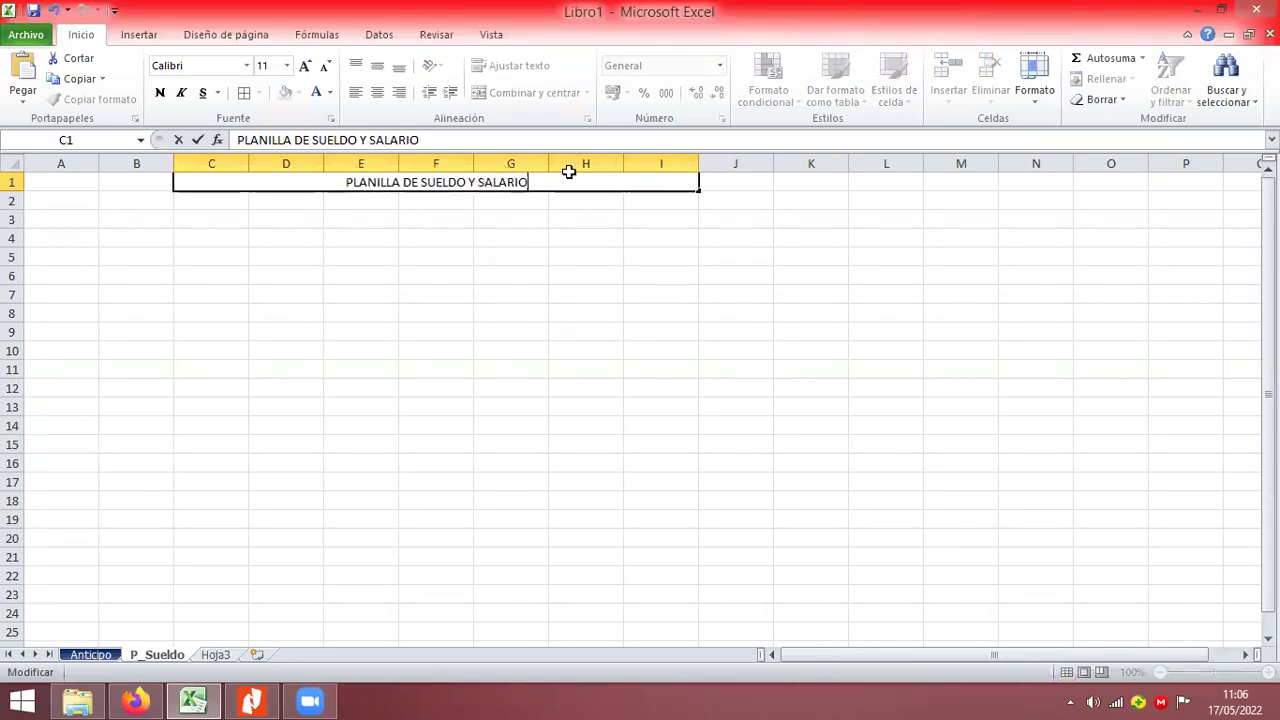
key(Return)
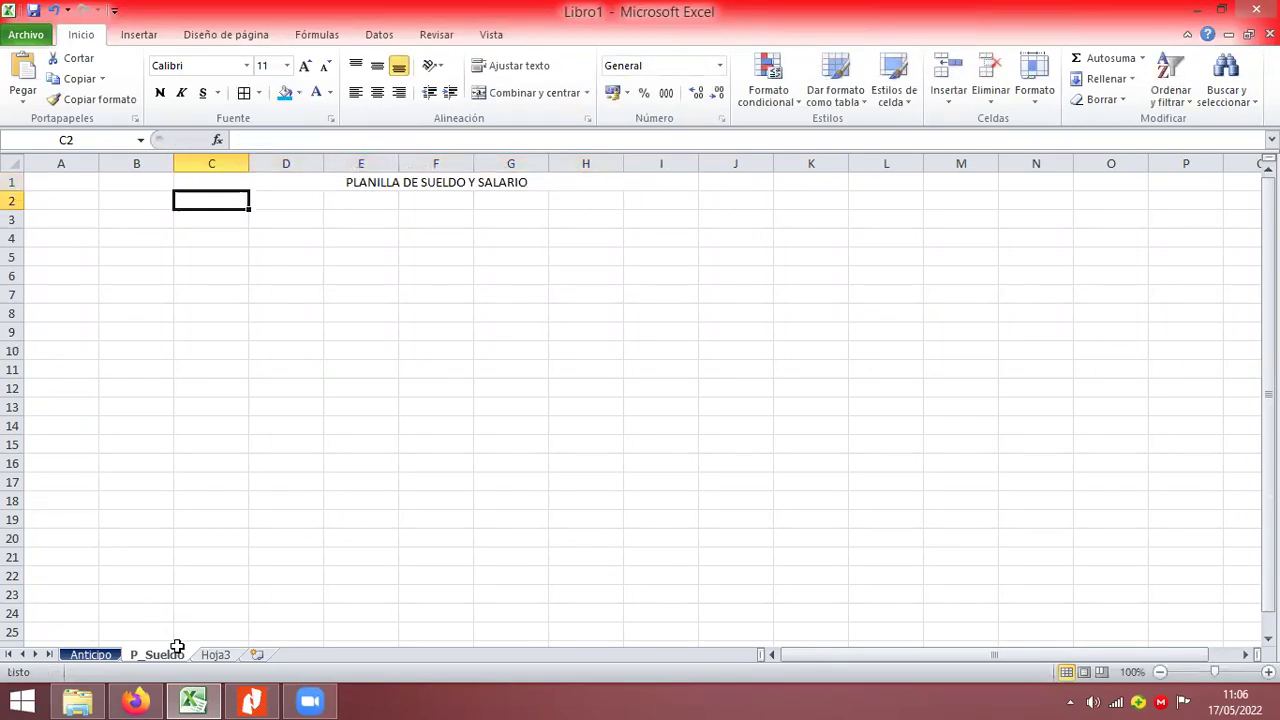
Merge A3:A4 and enter the header Nº.
click(251, 700)
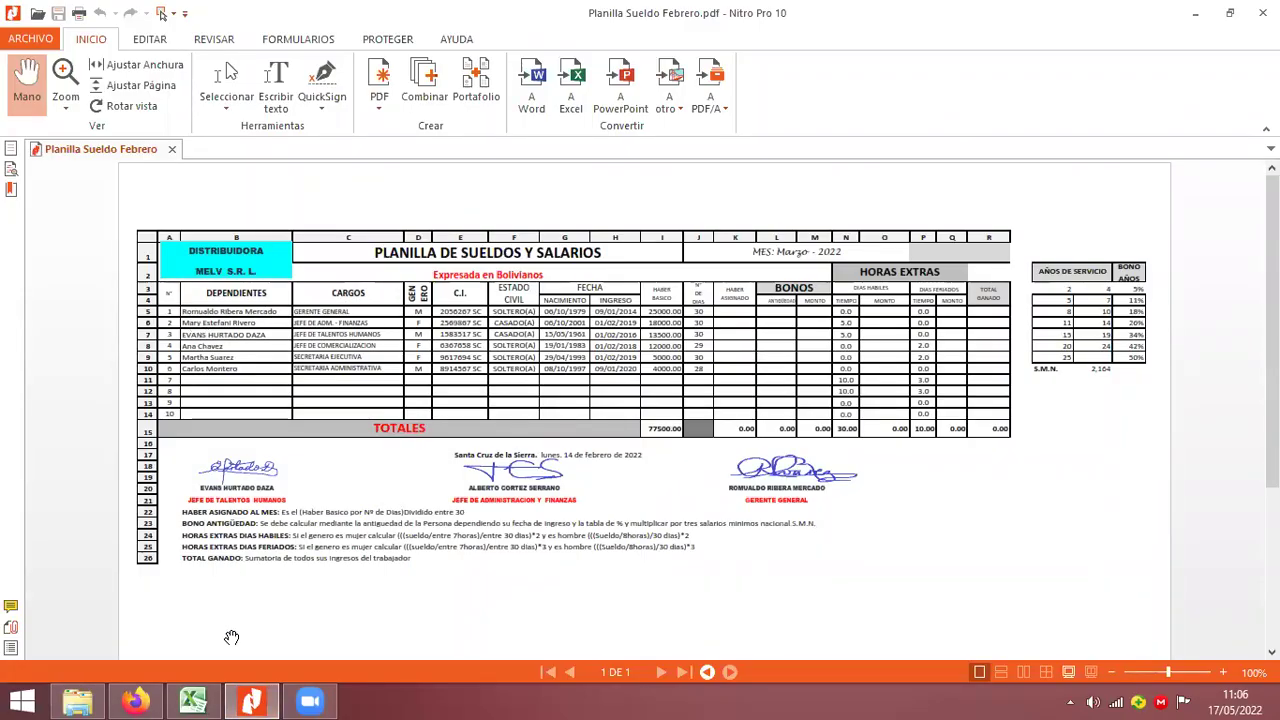
click(203, 706)
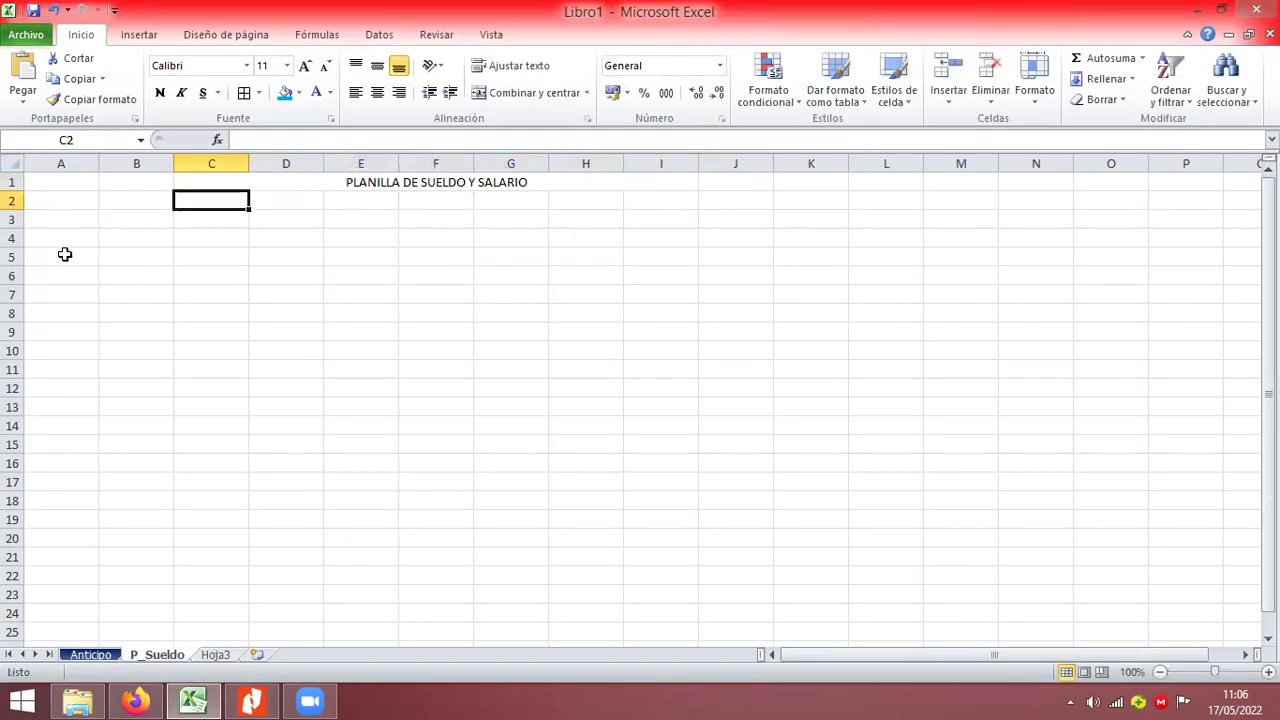
drag(64, 226, 60, 240)
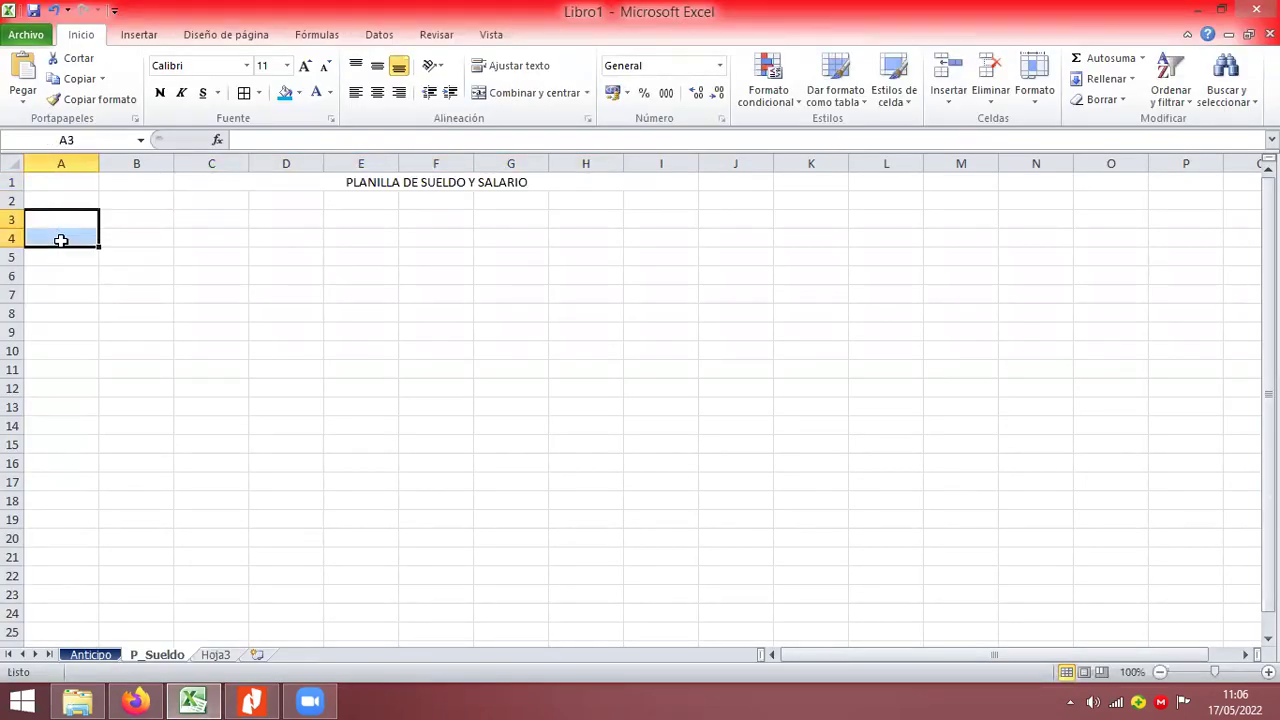
key(alt+Tab)
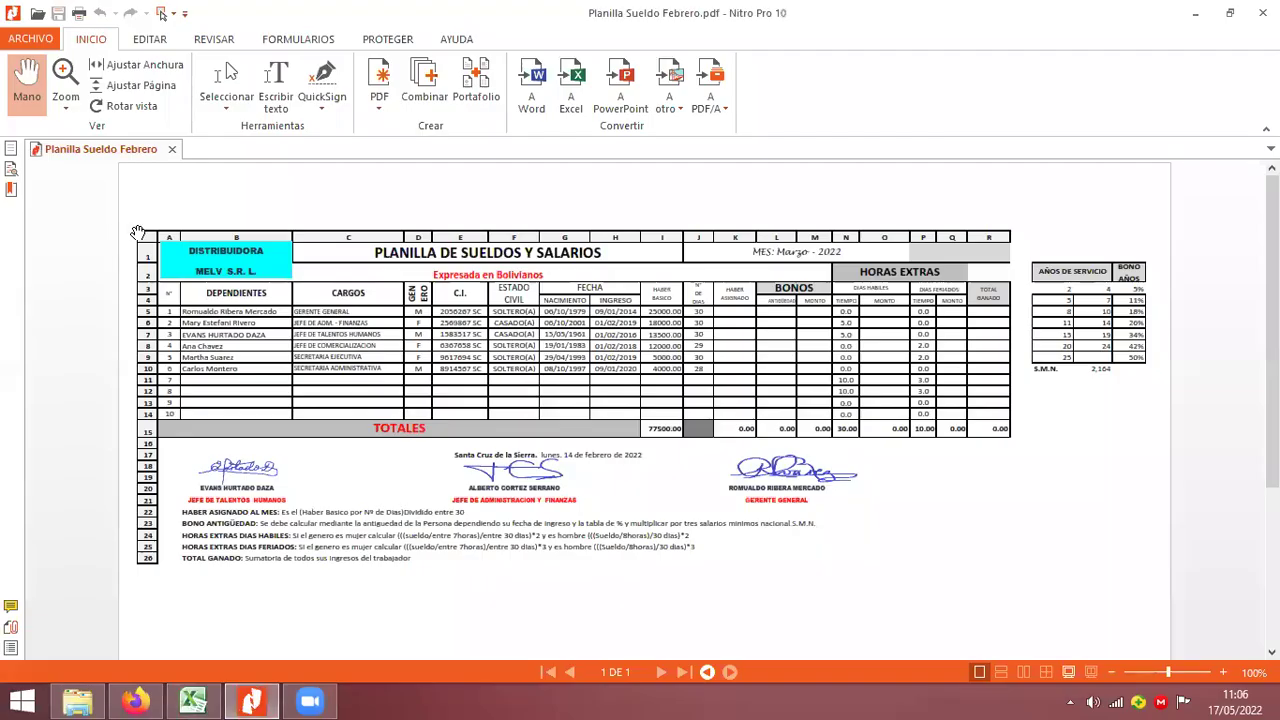
key(alt+Tab)
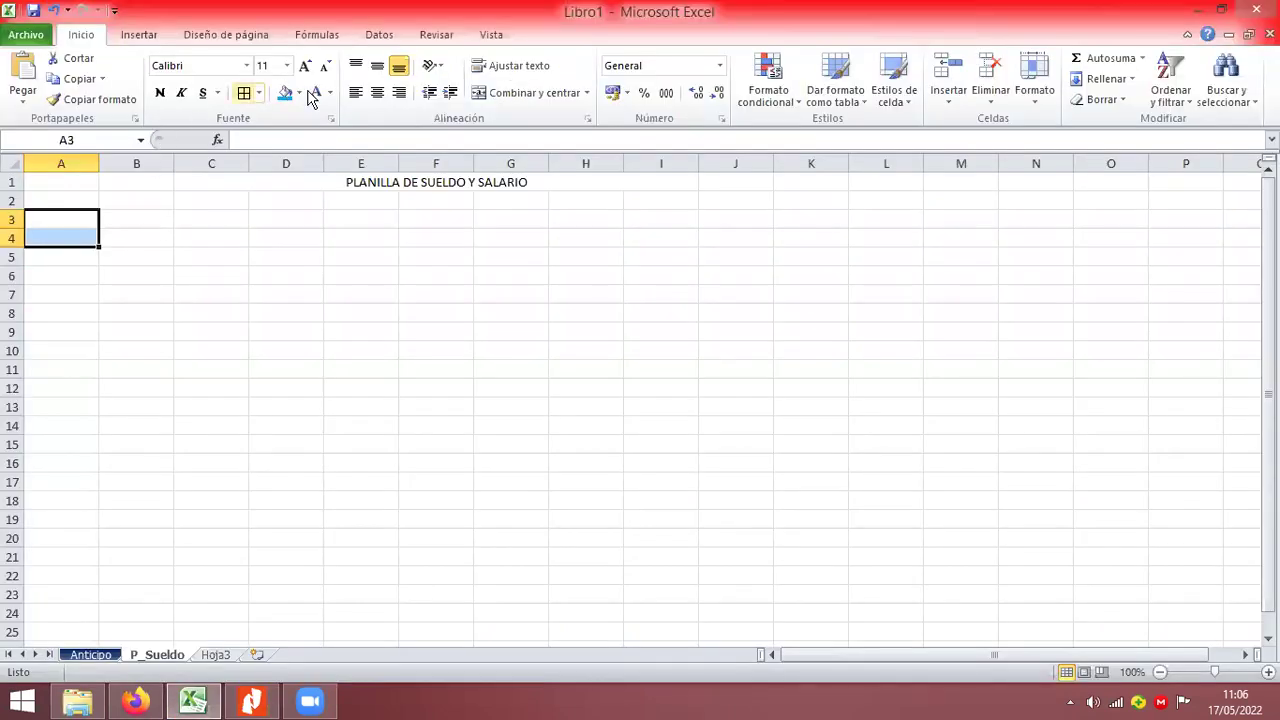
click(530, 92)
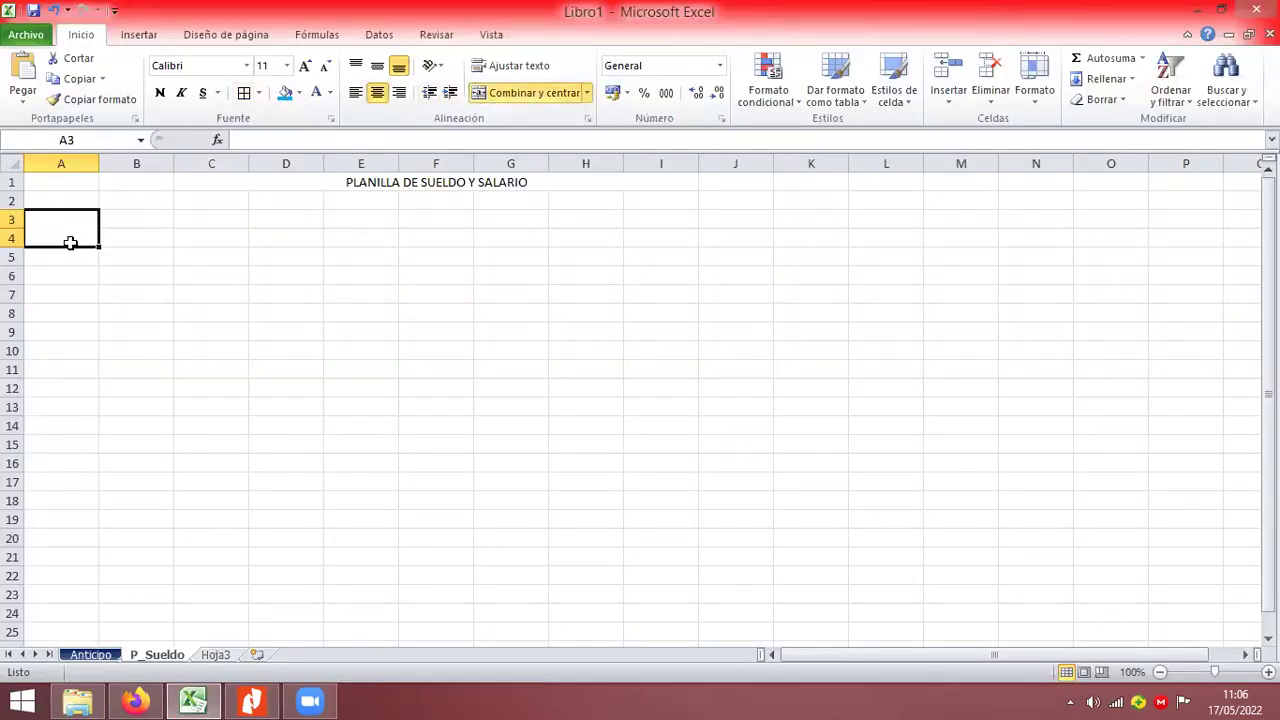
text(N)
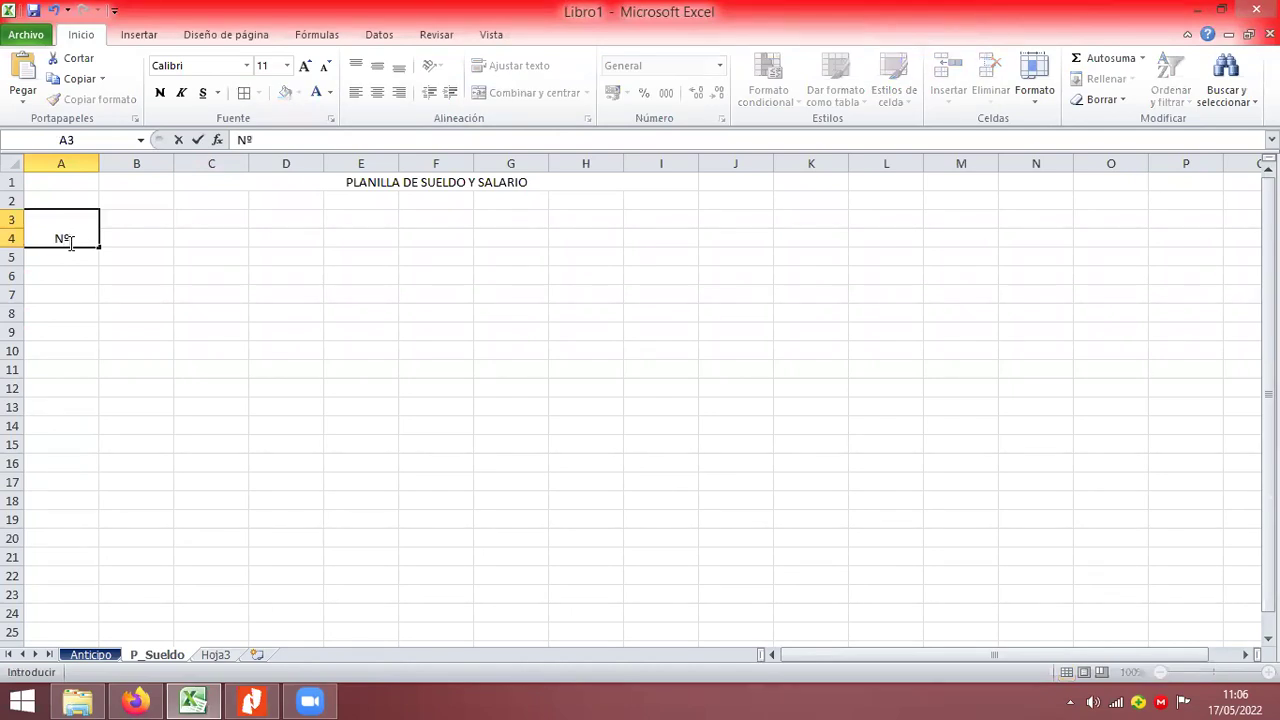
text(º)
Merge B3:B4, widen column B, and enter the header DEPENDIENTE.
drag(155, 218, 146, 240)
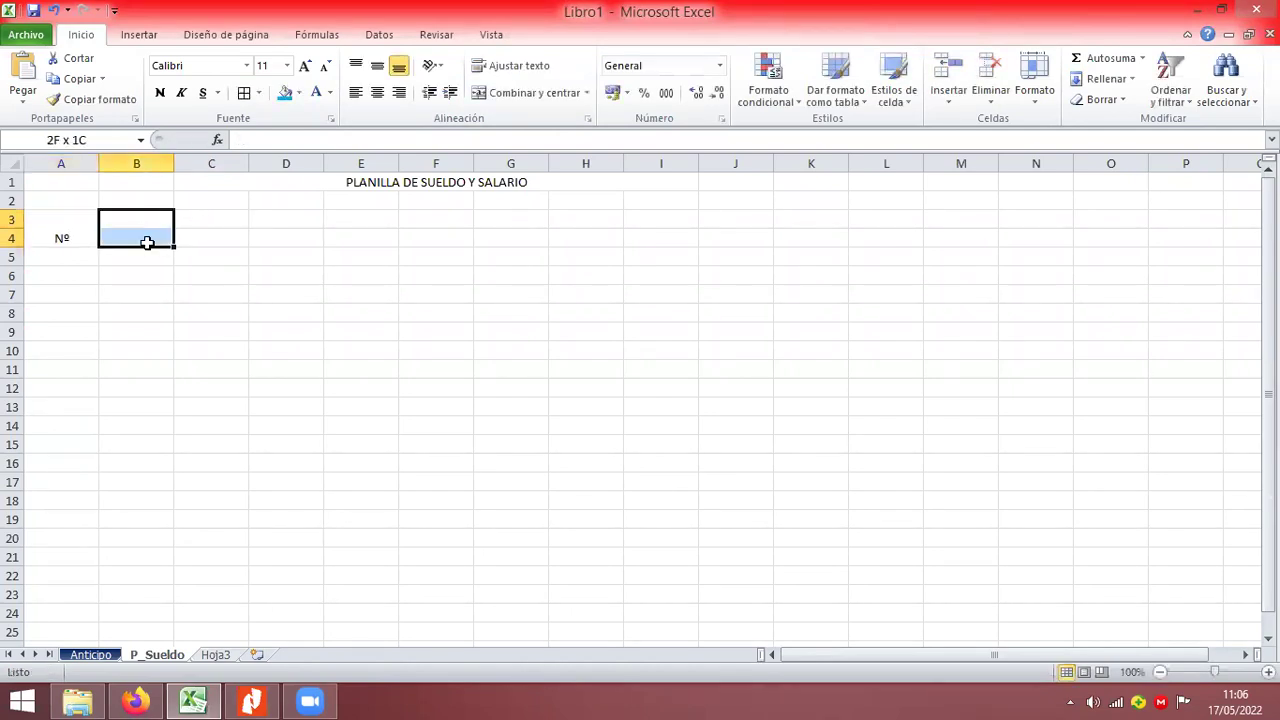
click(530, 95)
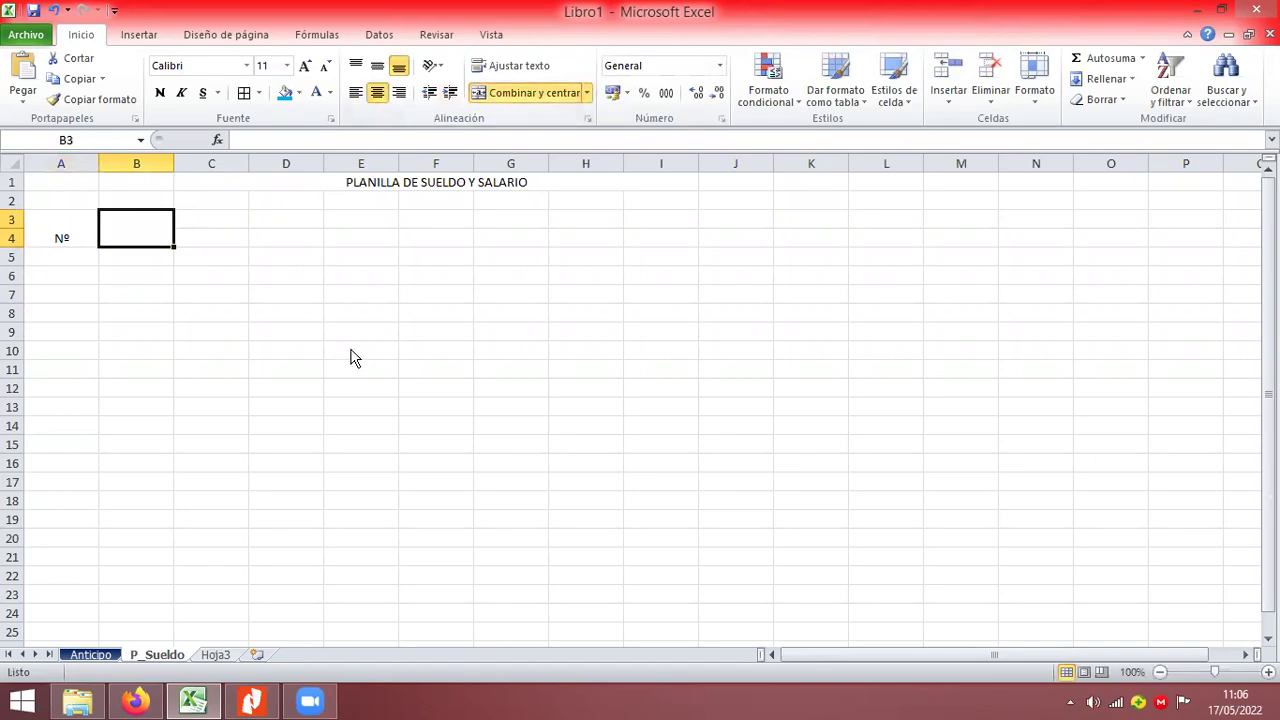
key(alt+Tab)
key(alt+Tab)
drag(179, 163, 223, 163)
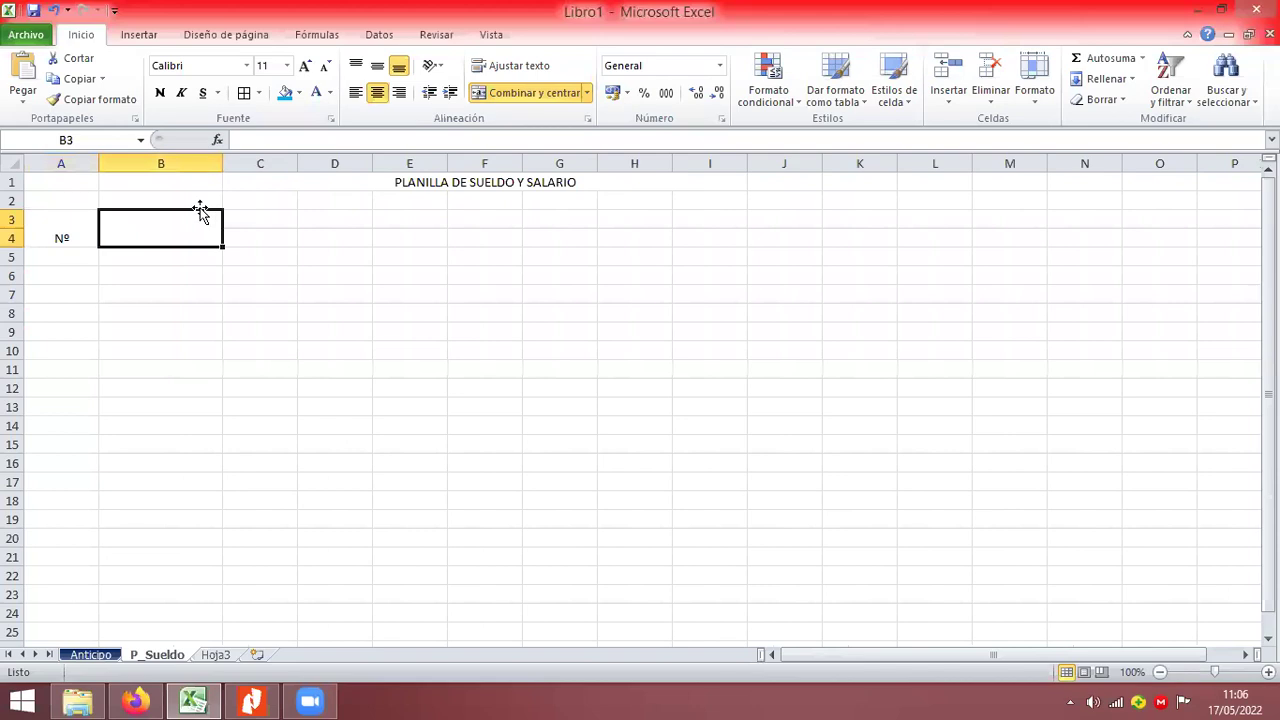
text(DEPEN)
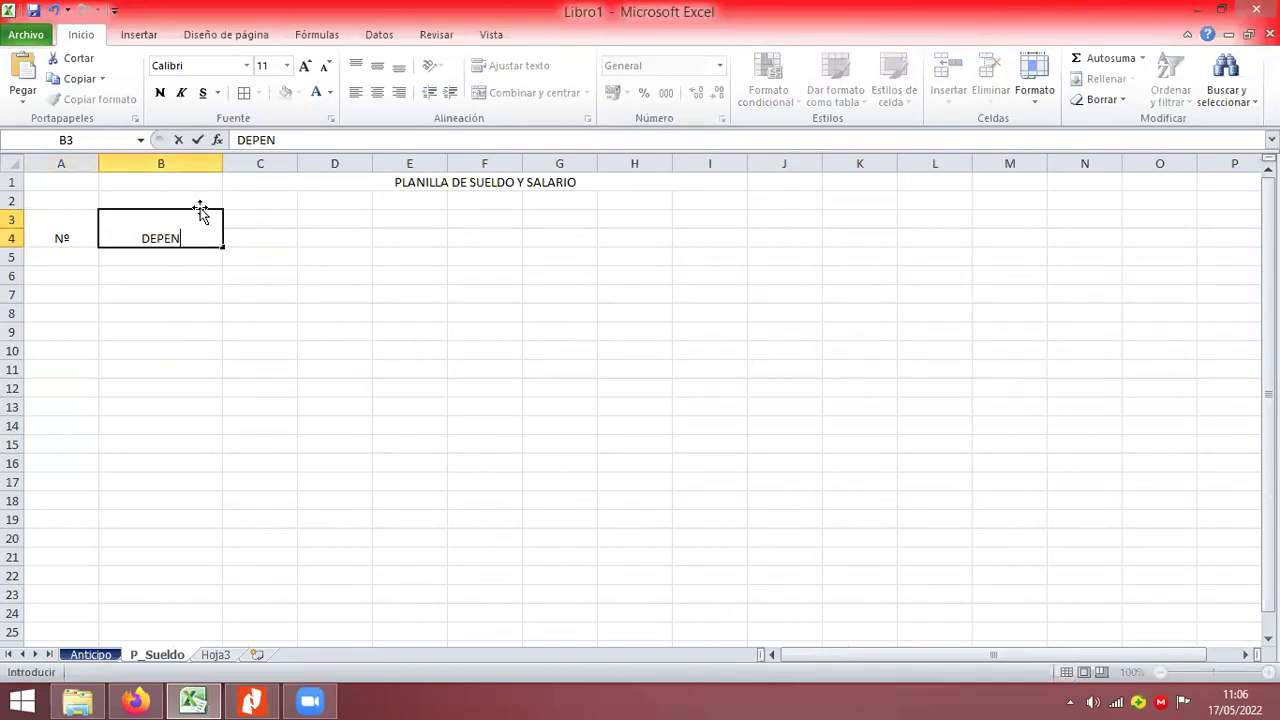
text(DIENTE)
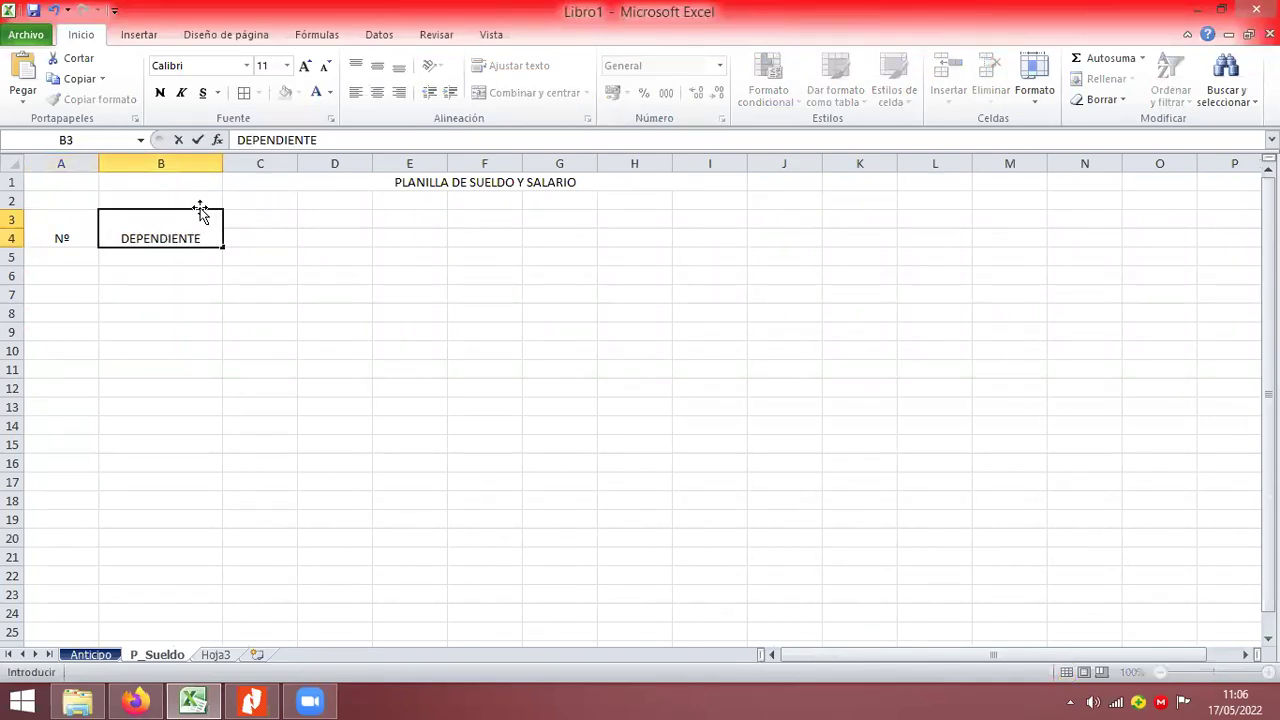
key(Tab)
Merge C3:C4 and enter the header CARGO, correcting a typo.
drag(257, 218, 257, 238)
click(505, 93)
text(CAA)
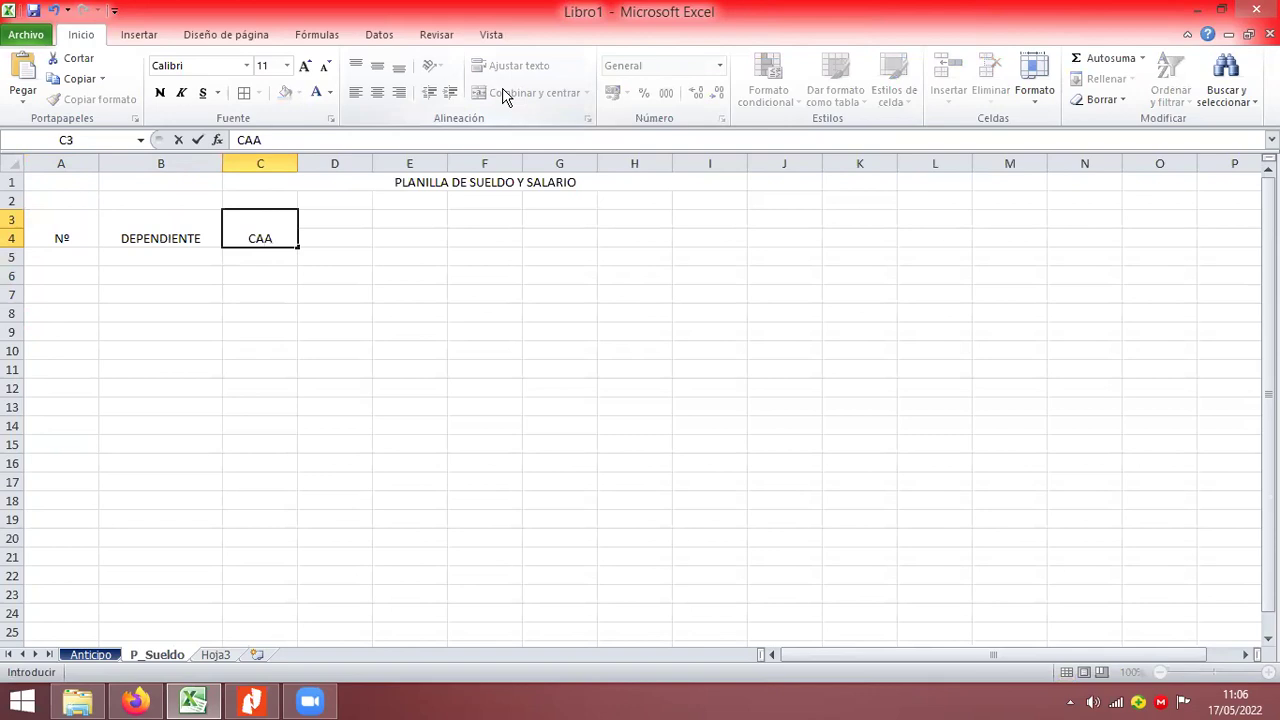
key(BackSpace)
text(RGO)
key(alt+Tab)
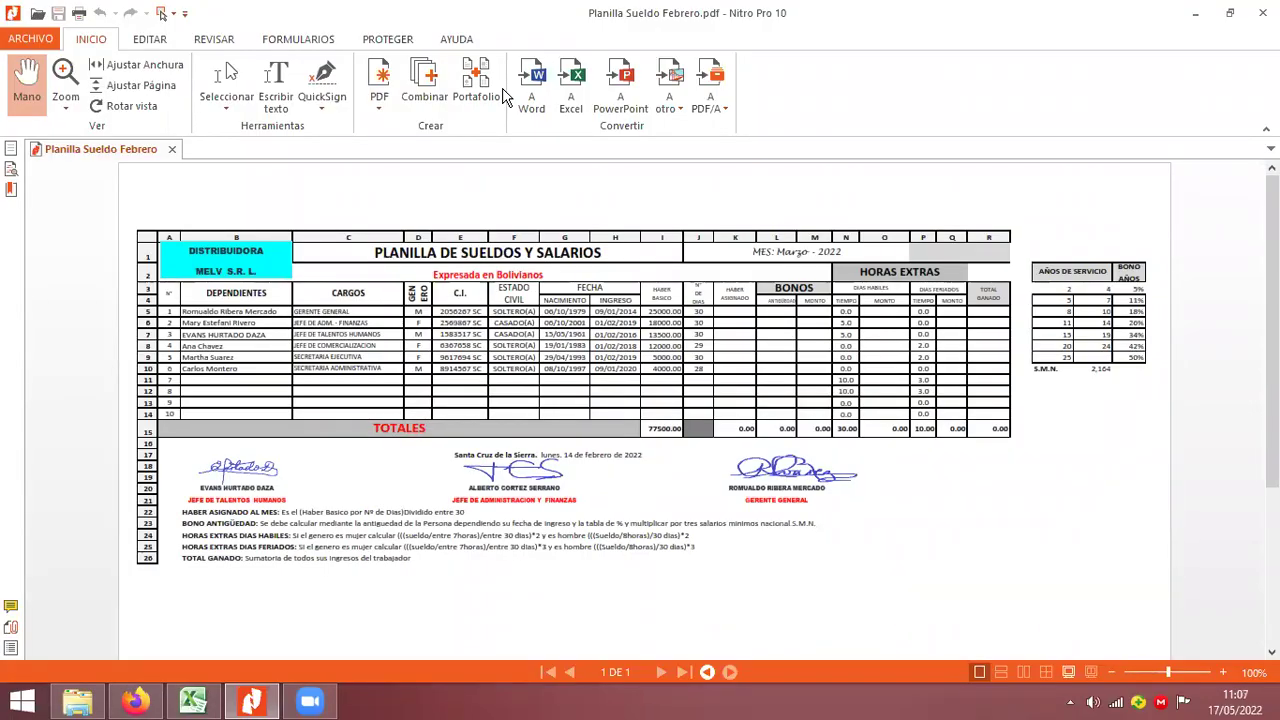
key(alt+Tab)
Merge D3:D4 and enter the header GENERO, fixing a misspelling.
key(Tab)
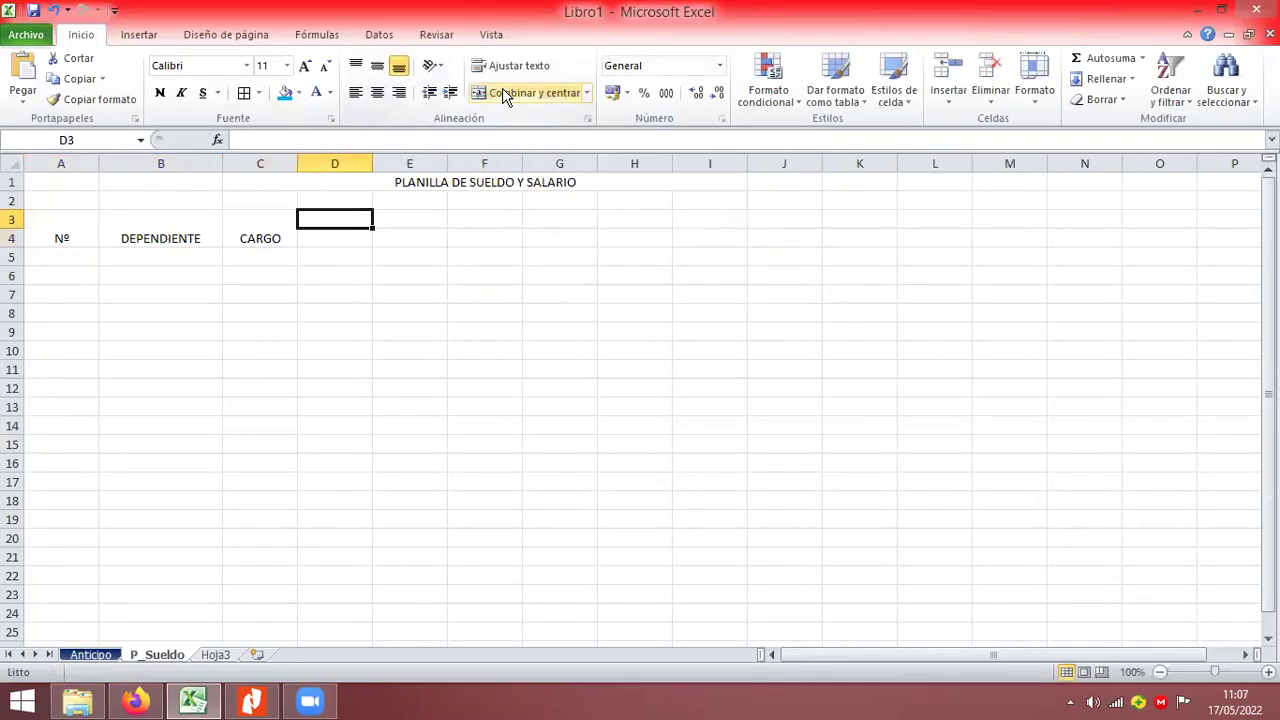
drag(323, 218, 322, 238)
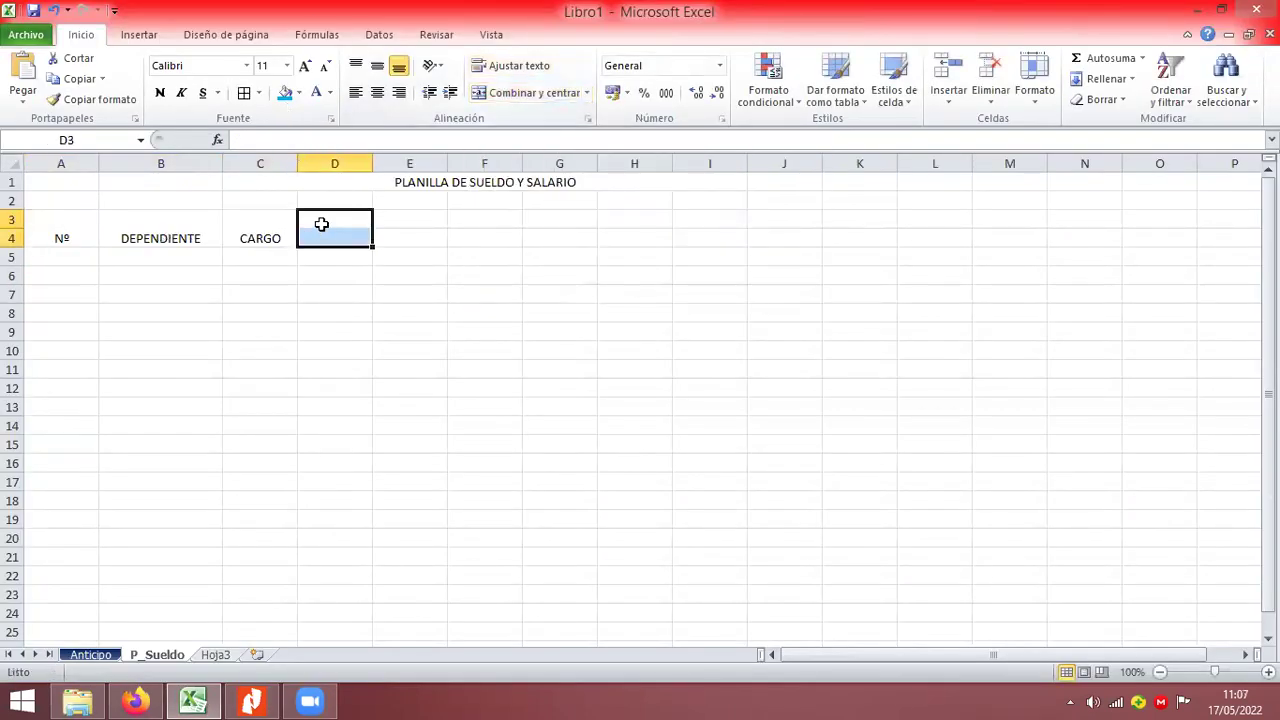
click(503, 93)
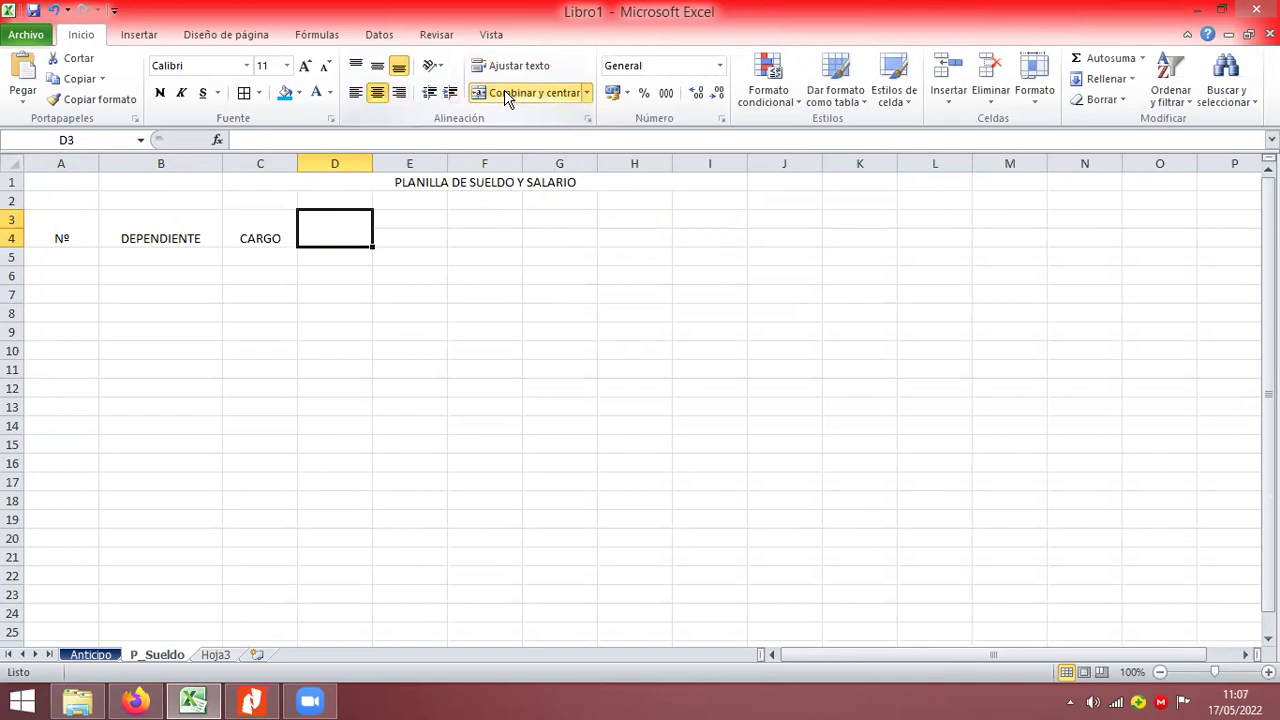
text(BENER)
key(BackSpace)
key(BackSpace)
key(BackSpace)
key(BackSpace)
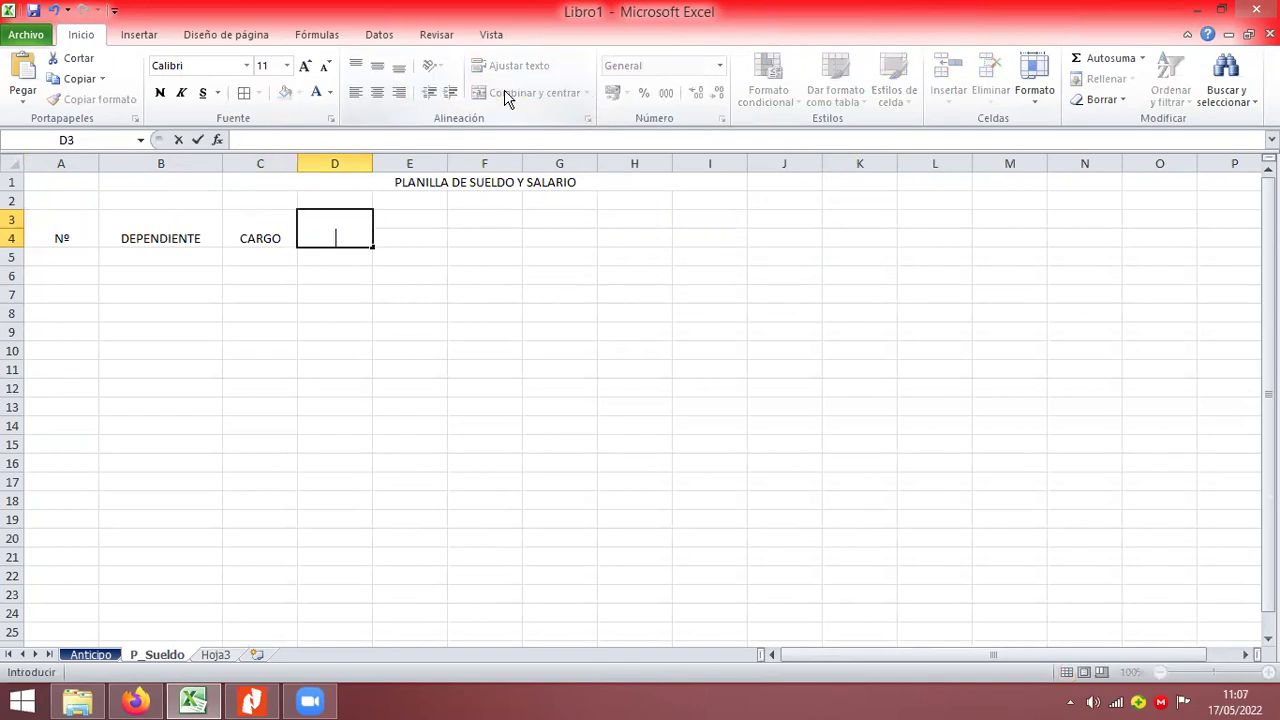
text(GENERO)
key(Return)
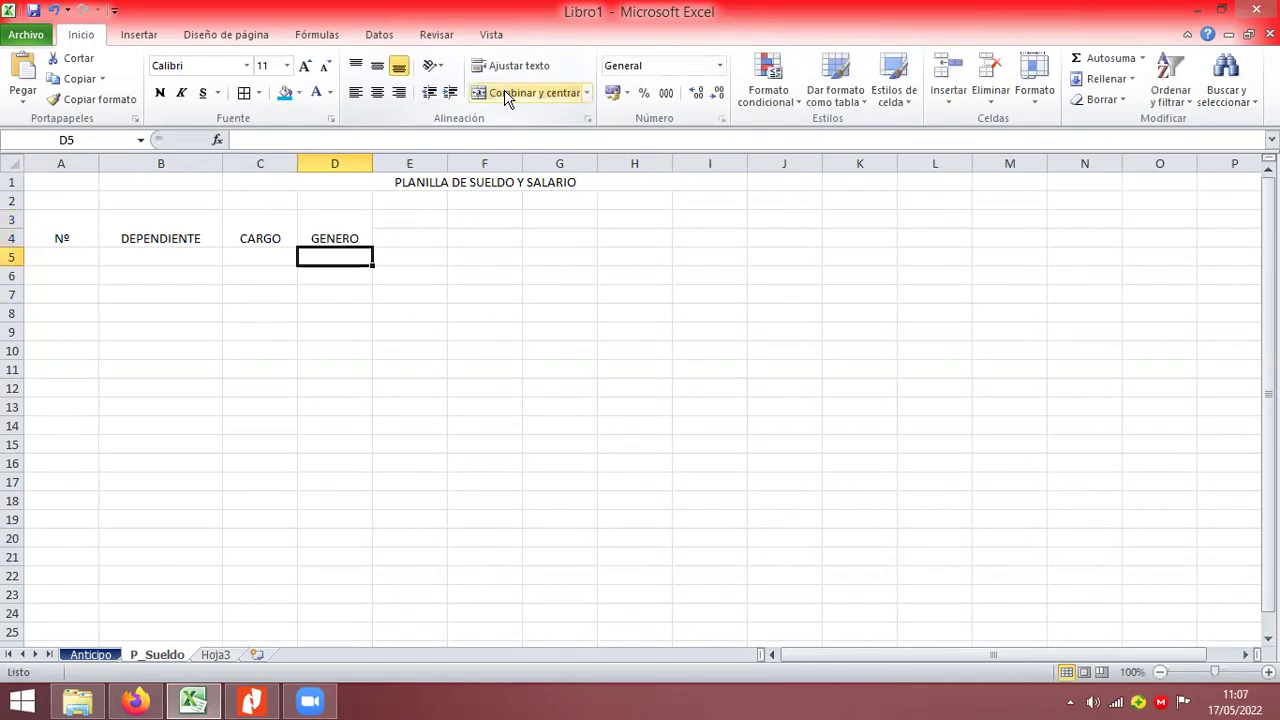
Rotate GENERO upward with wrapped text and narrow column D to fit.
key(Up)
click(432, 65)
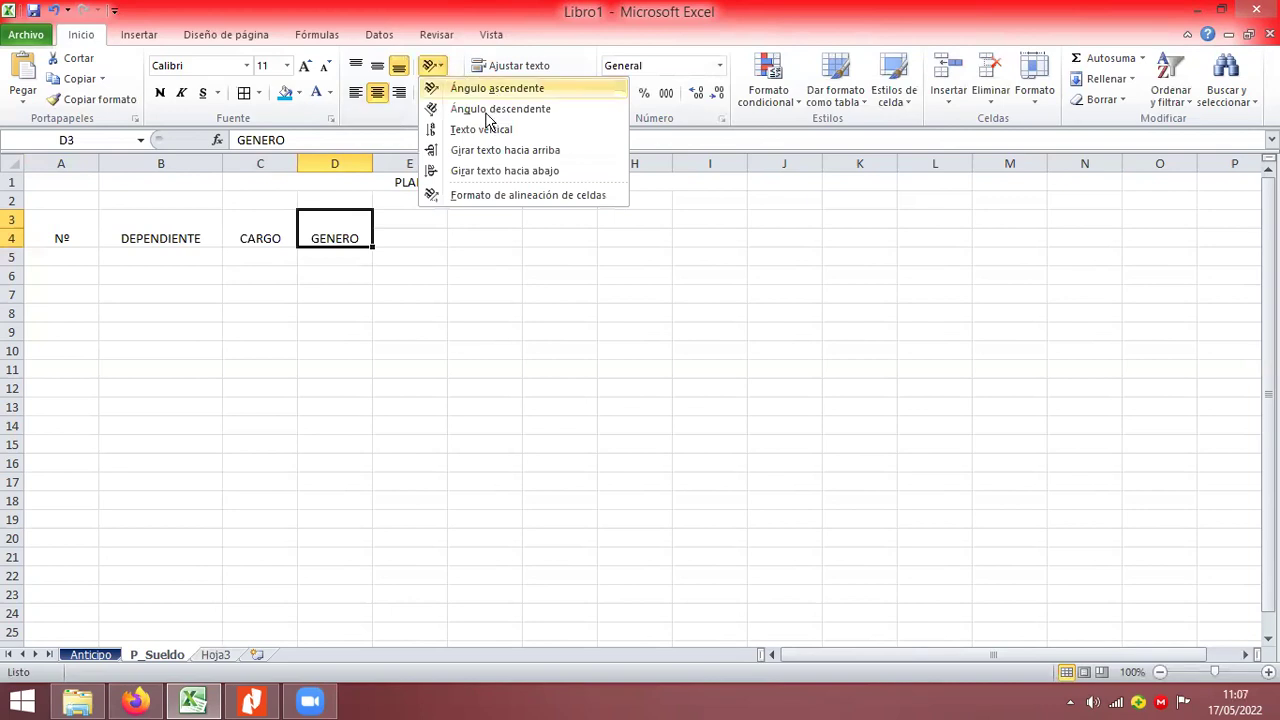
click(494, 150)
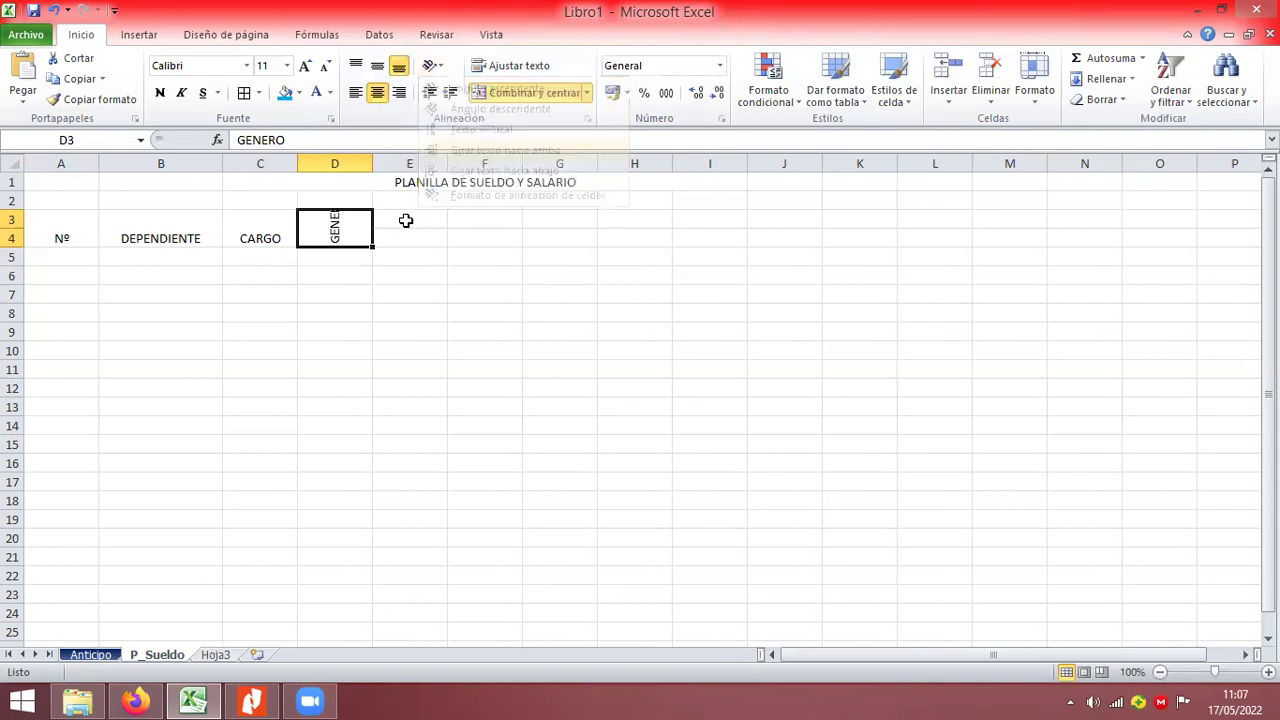
click(493, 65)
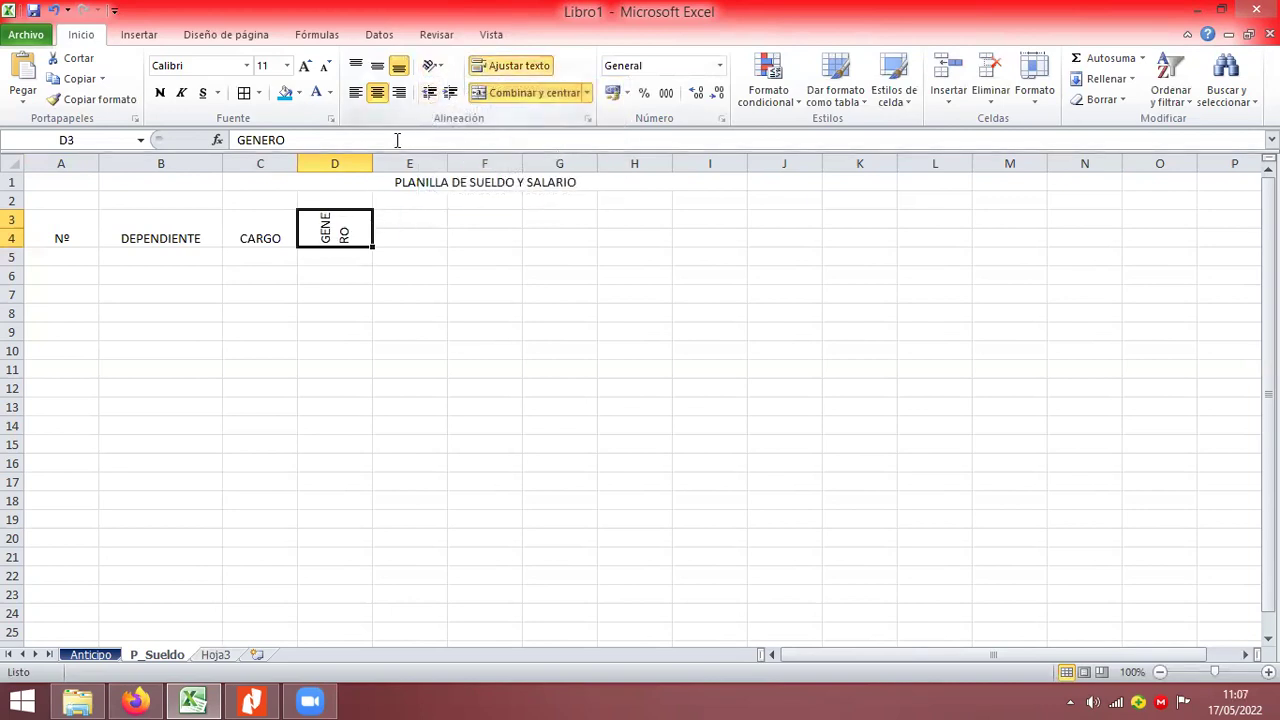
drag(373, 161, 340, 162)
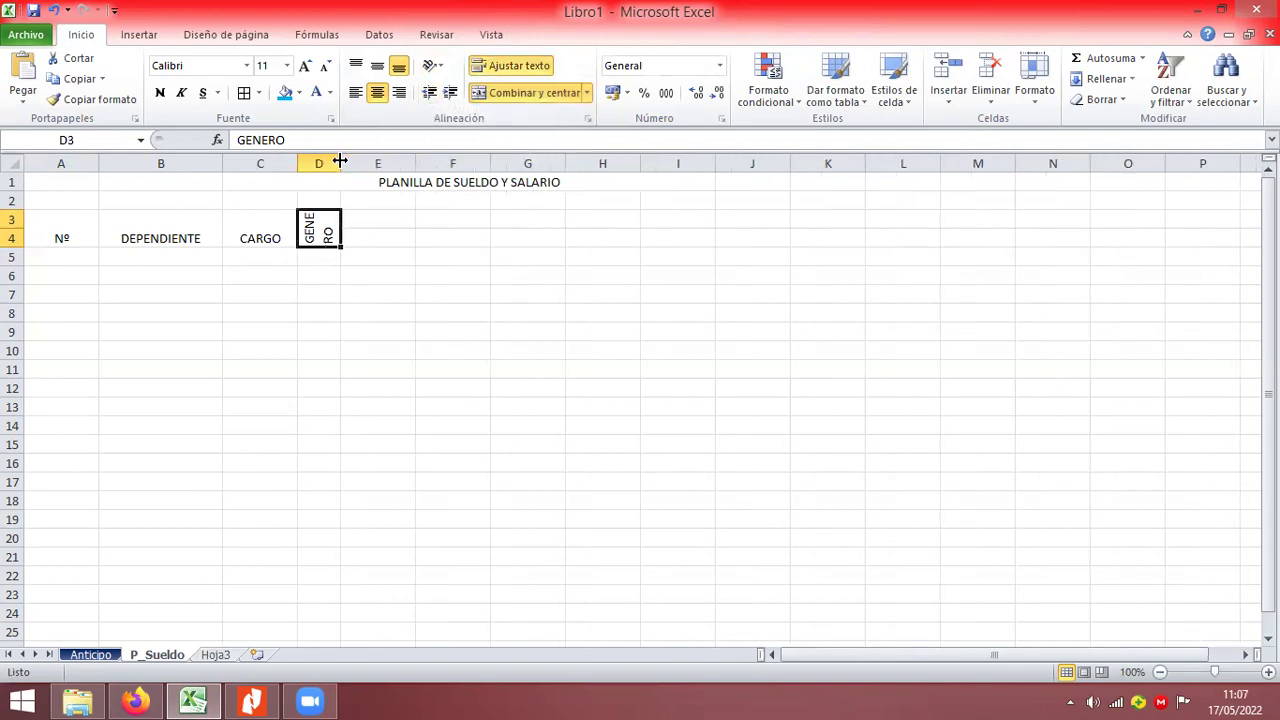
Merge E3:E4, extend the merged header format through column I, and start typing C.I.
click(358, 218)
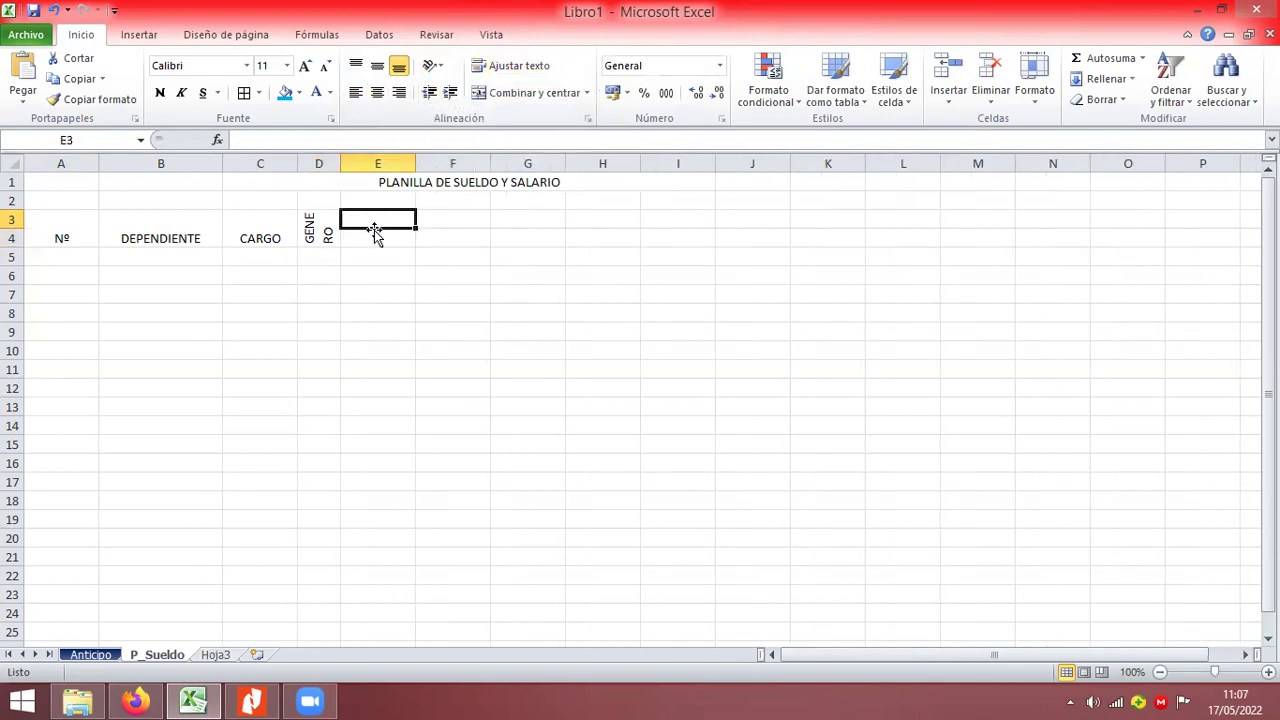
key(alt+Tab)
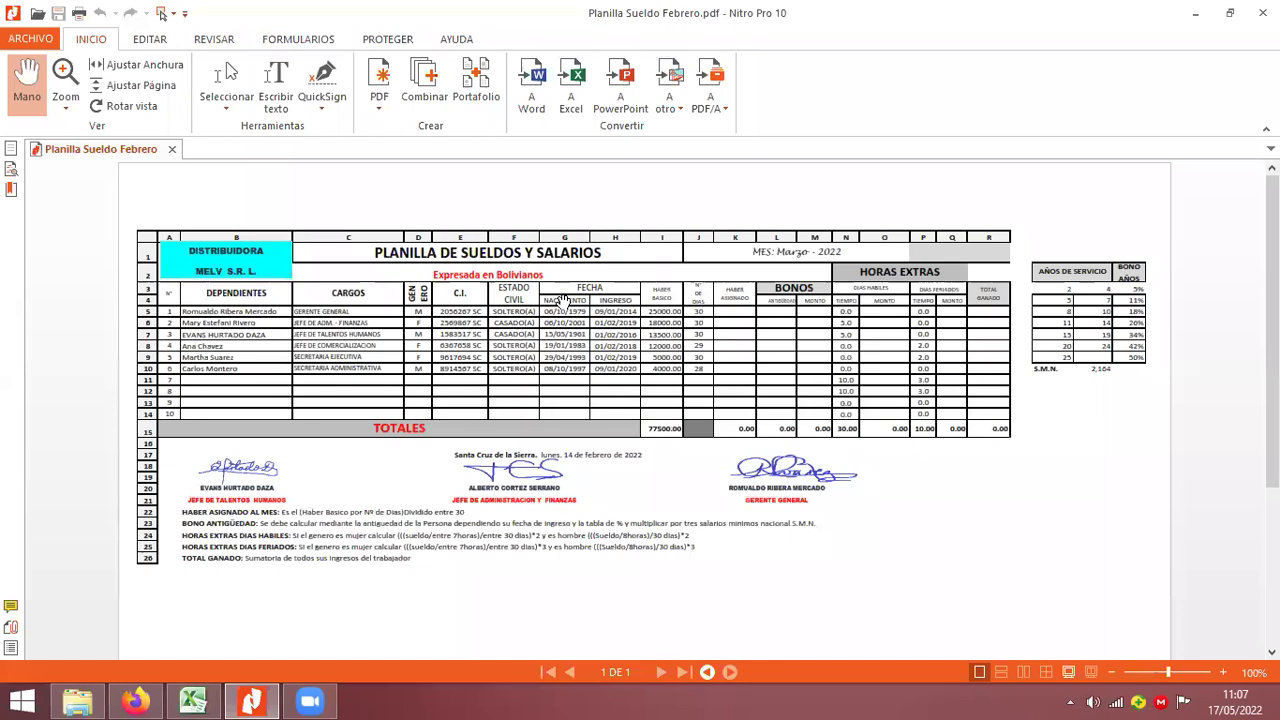
key(alt+Tab)
drag(403, 220, 716, 250)
click(486, 93)
click(372, 226)
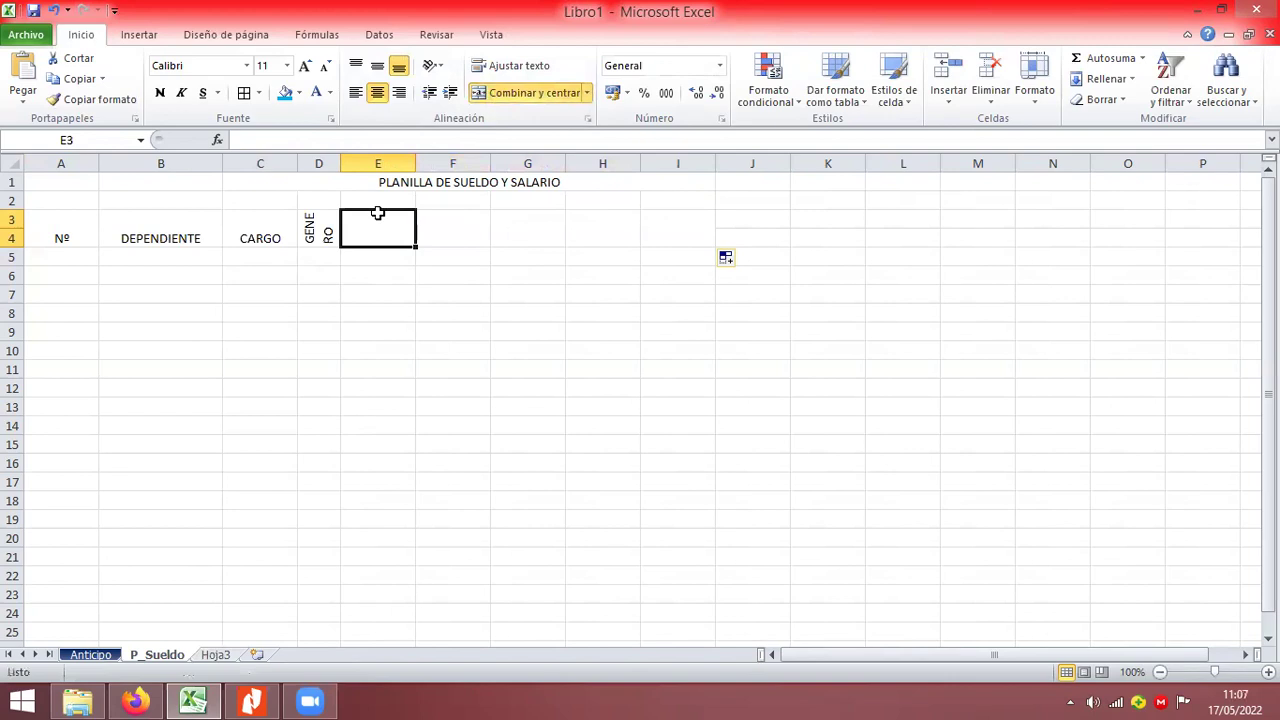
text(C.)
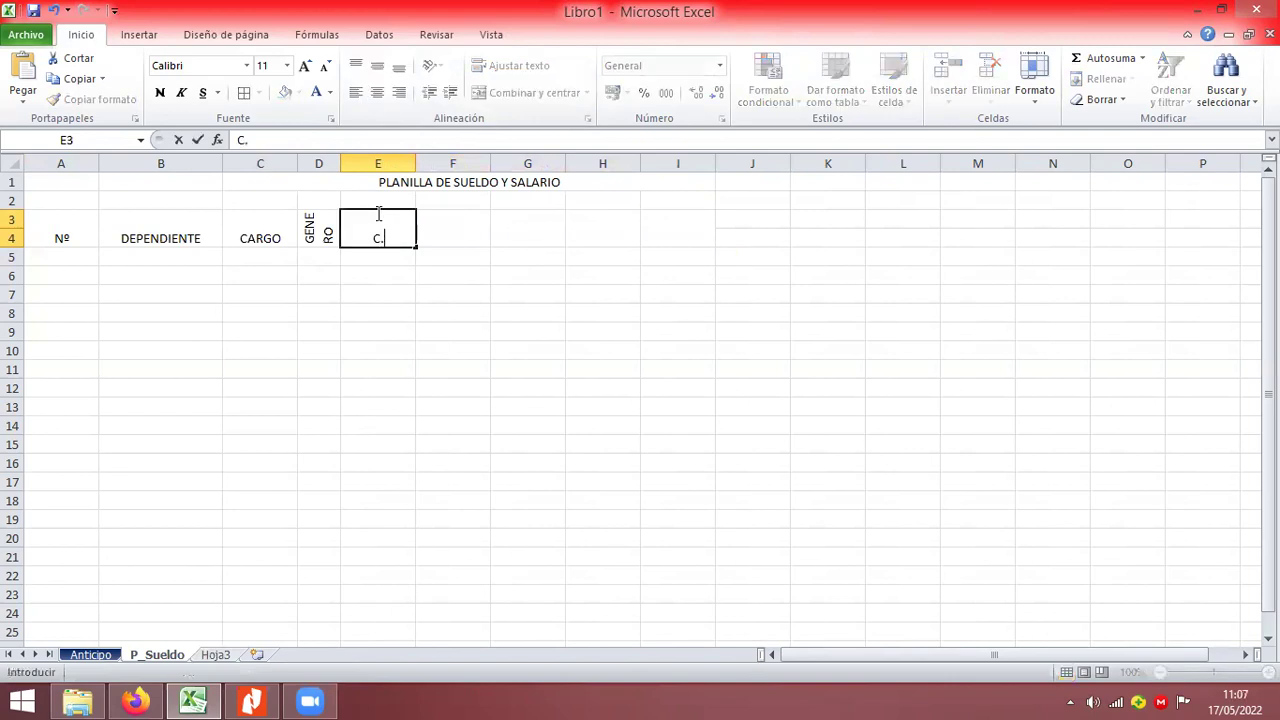
key(Tab)
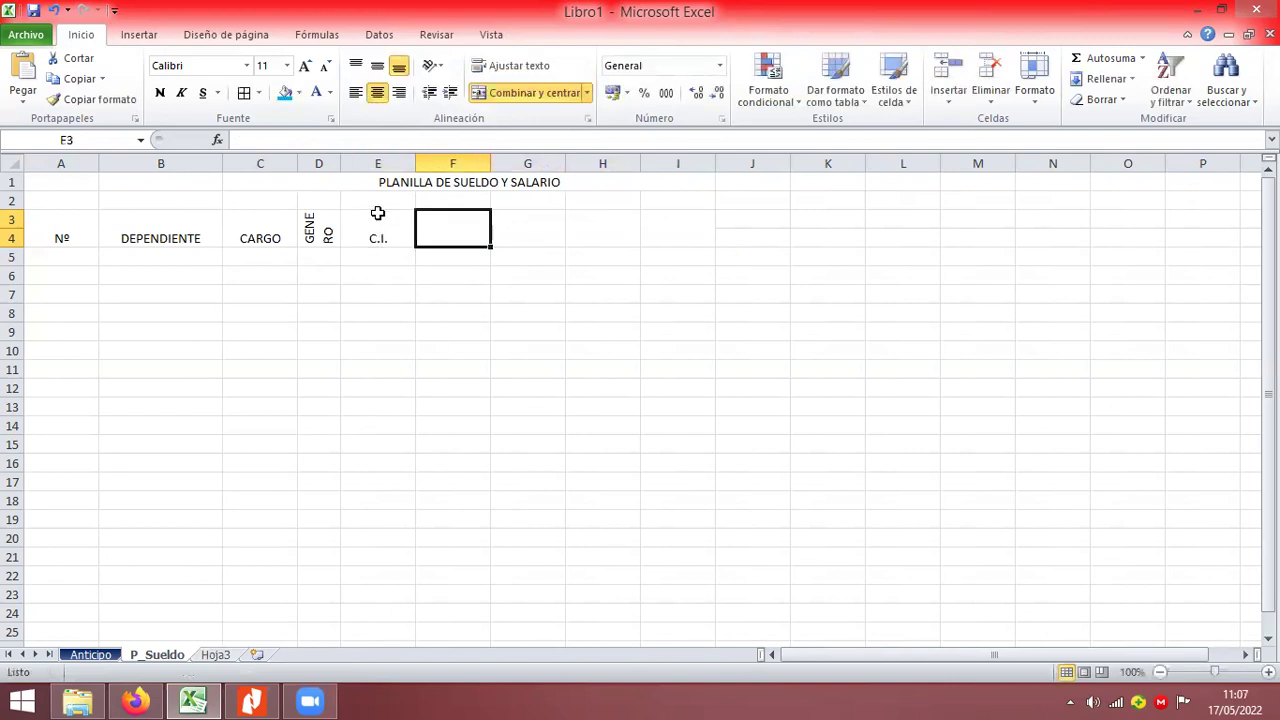
key(alt+Tab)
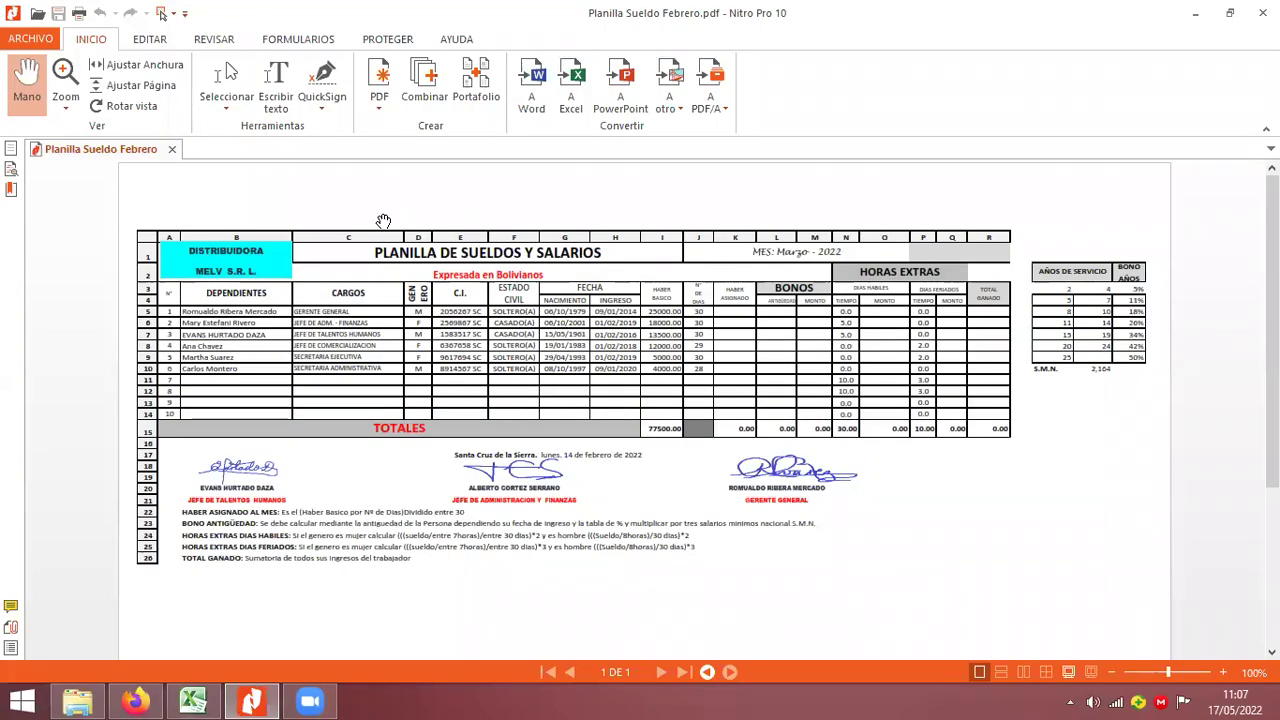
key(alt+Tab)
text(ESTADO)
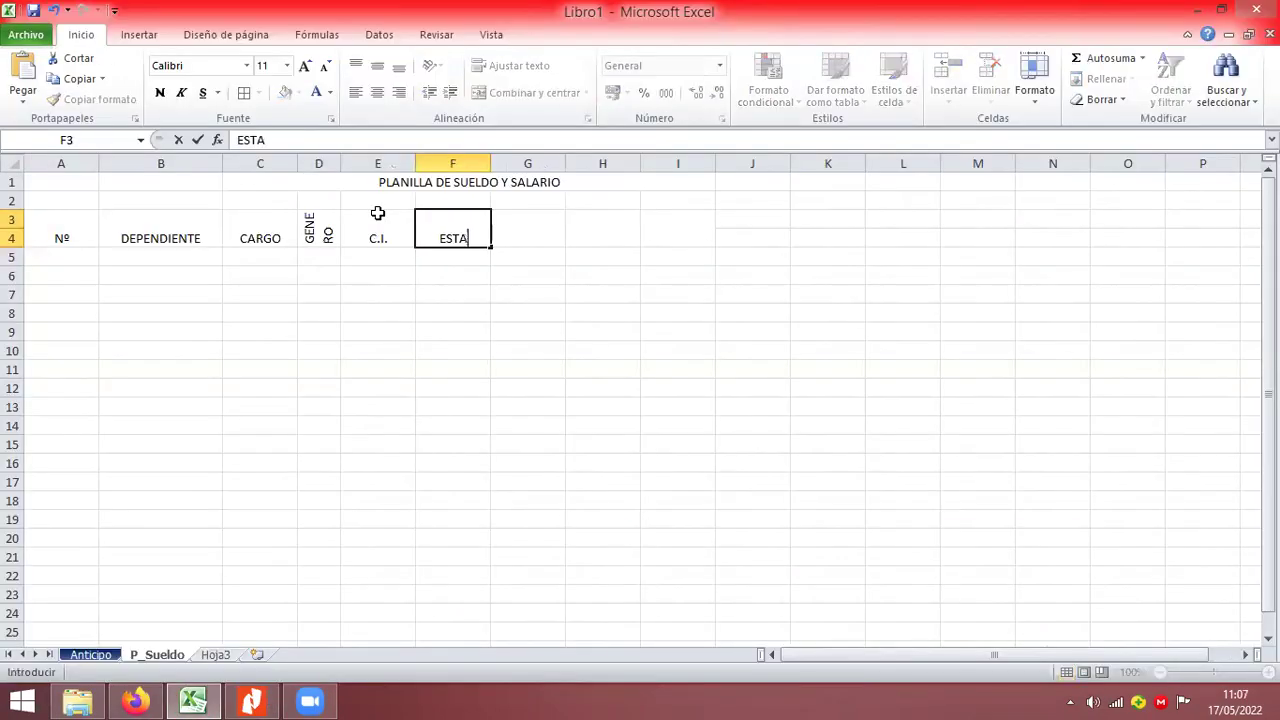
text(CIVIL)
key(Return)
key(Left)
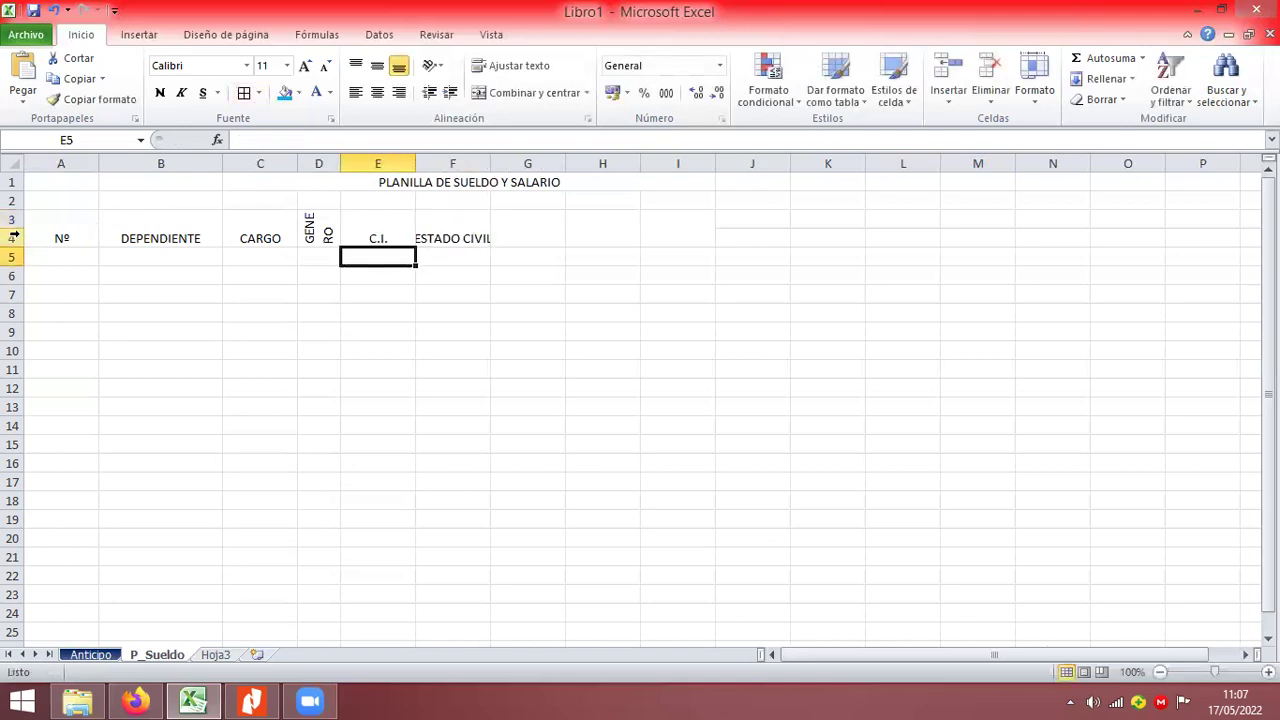
click(14, 238)
click(377, 92)
click(377, 65)
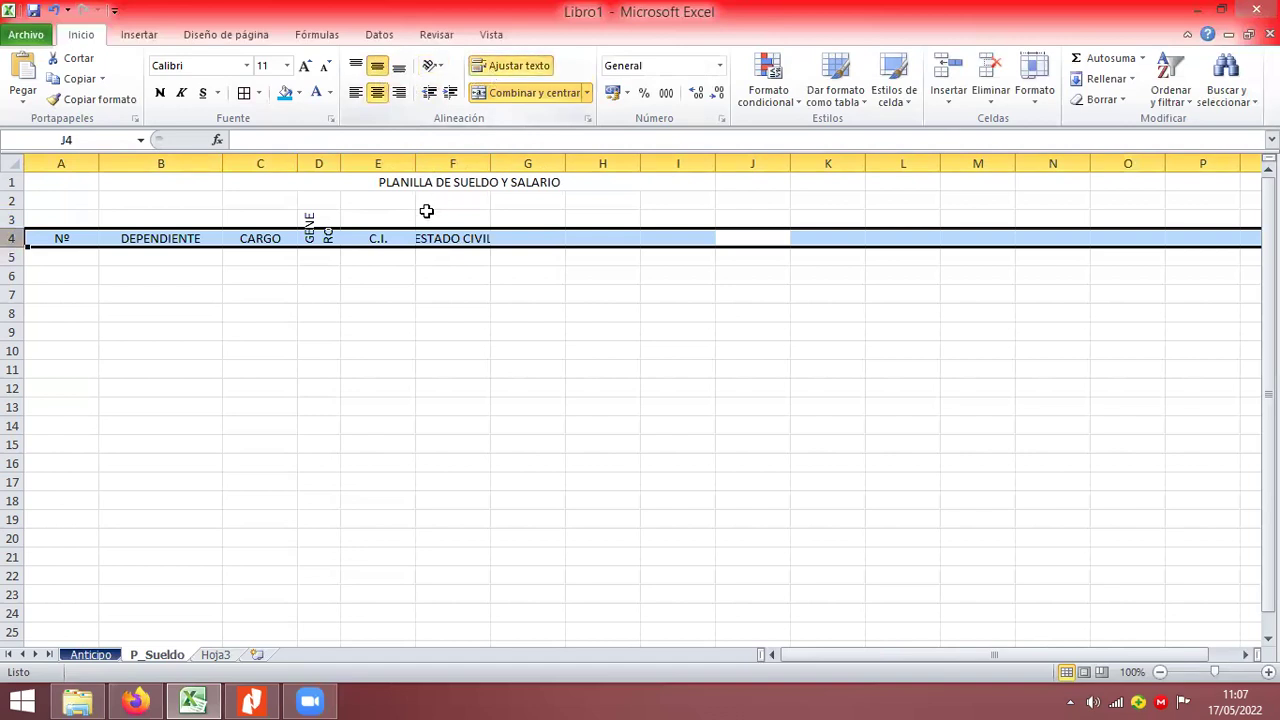
click(105, 237)
drag(77, 237, 452, 240)
click(494, 65)
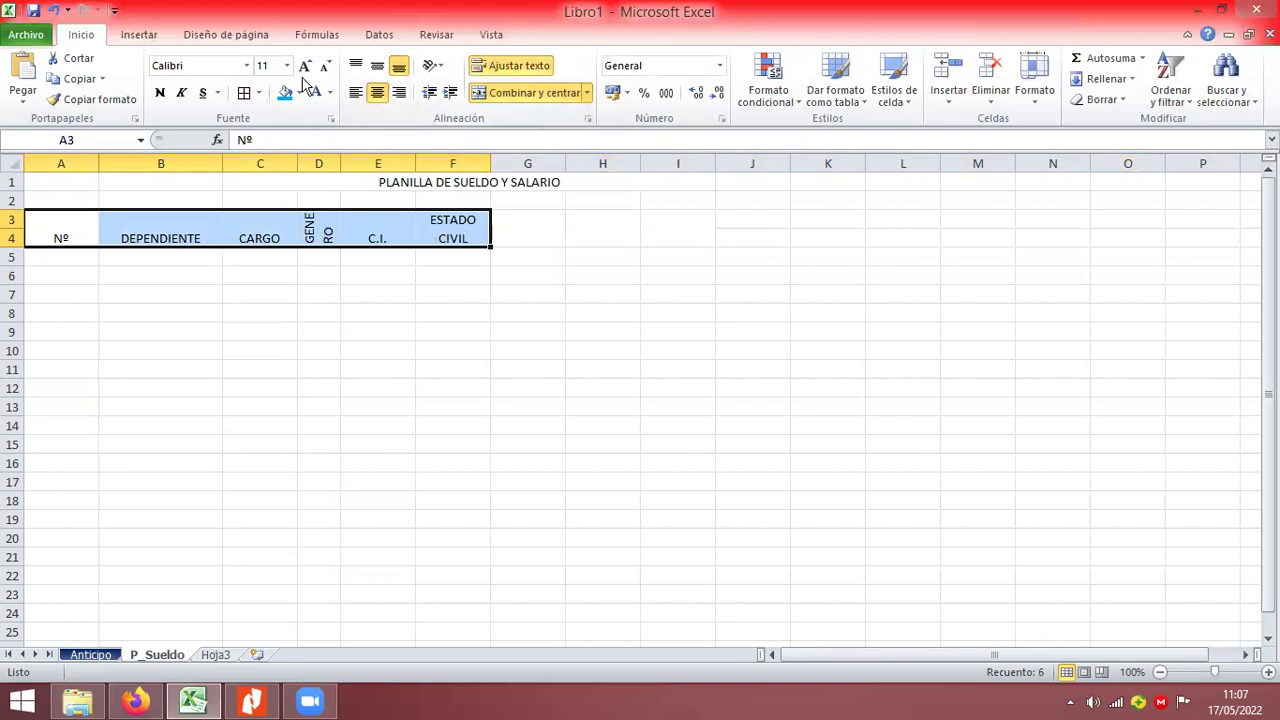
click(373, 70)
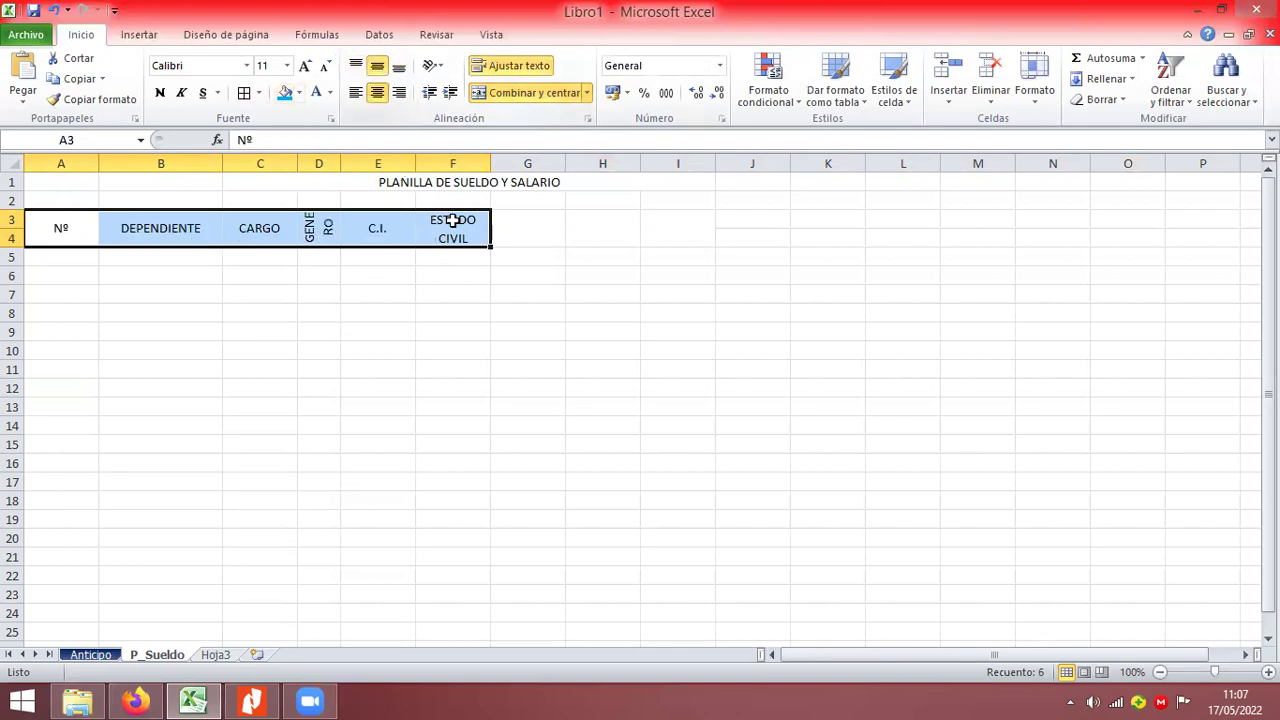
click(558, 247)
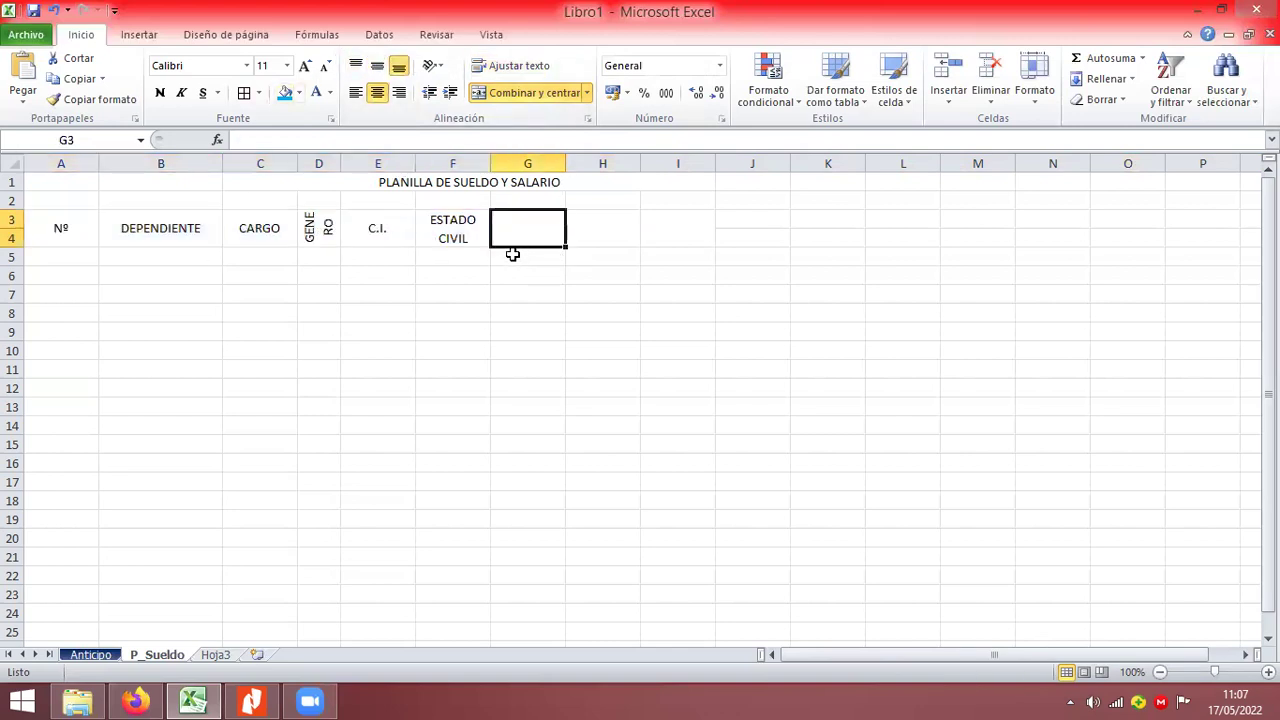
key(alt+Tab)
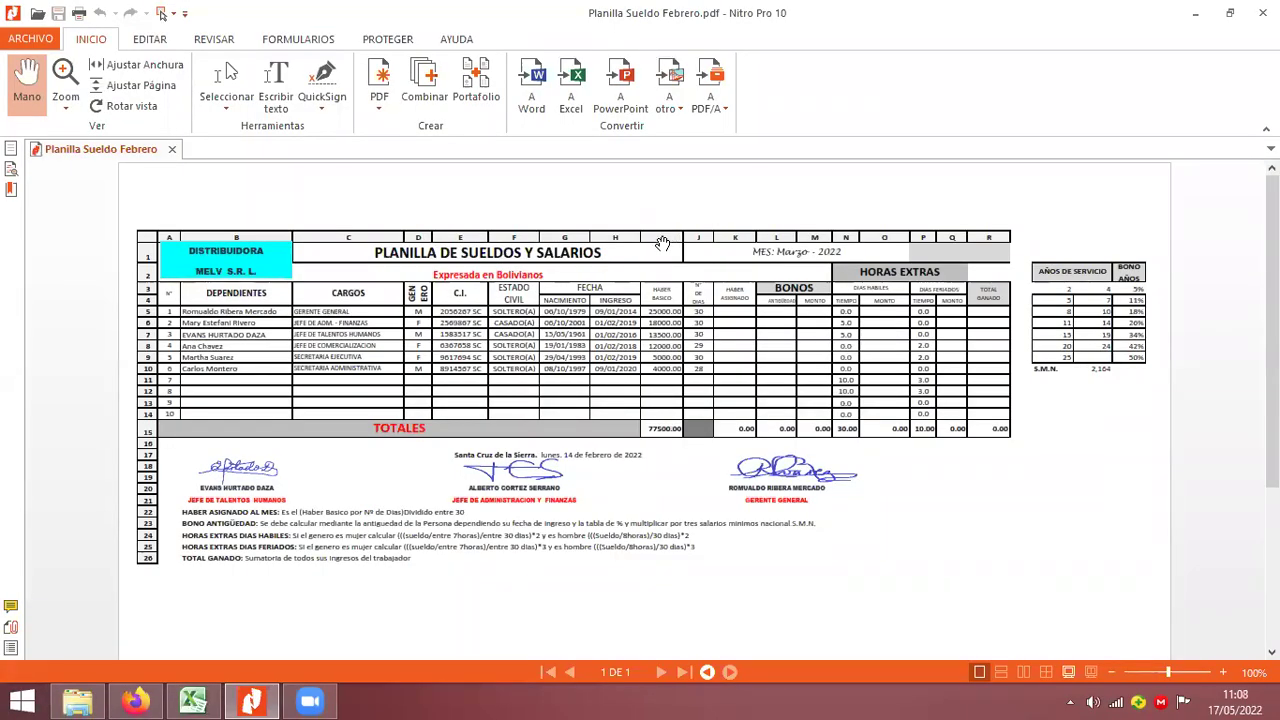
key(alt+Tab)
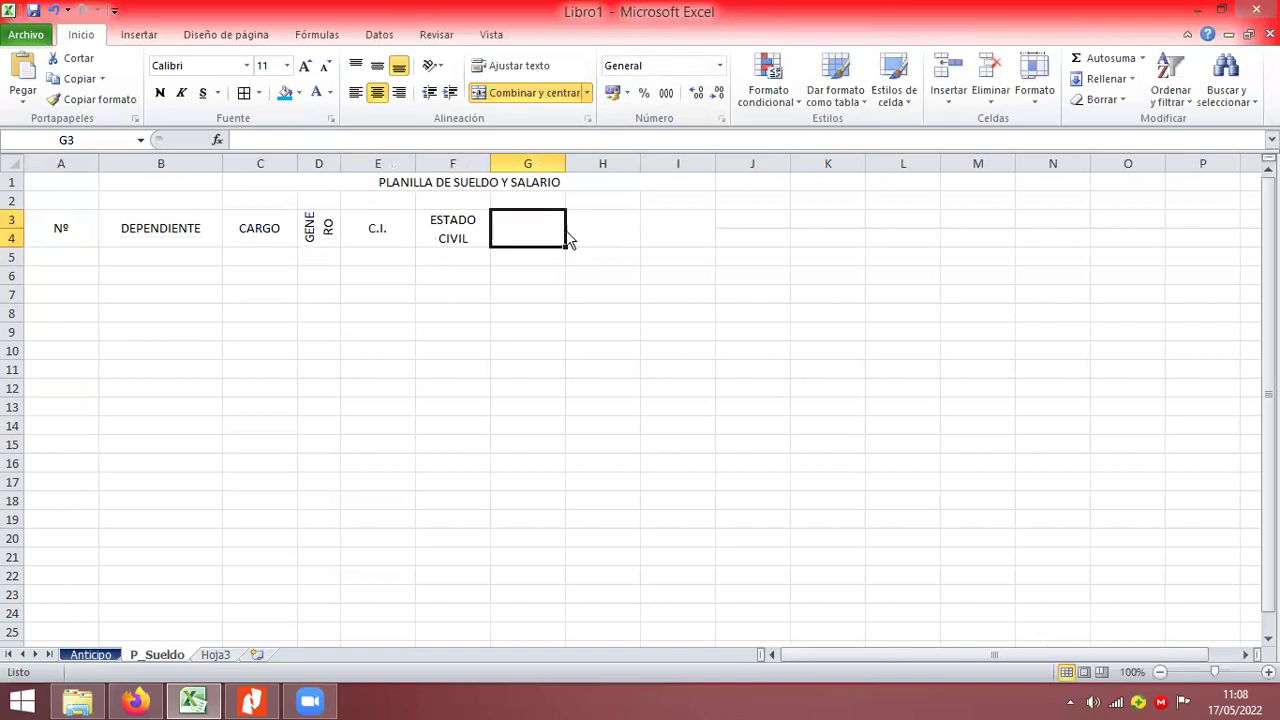
key(alt+Tab)
key(alt+Tab)
Unmerge G3:G4 and H3:H4, then merge G3:H3 with the header FECHA.
click(497, 100)
click(588, 231)
click(535, 93)
drag(527, 217, 597, 217)
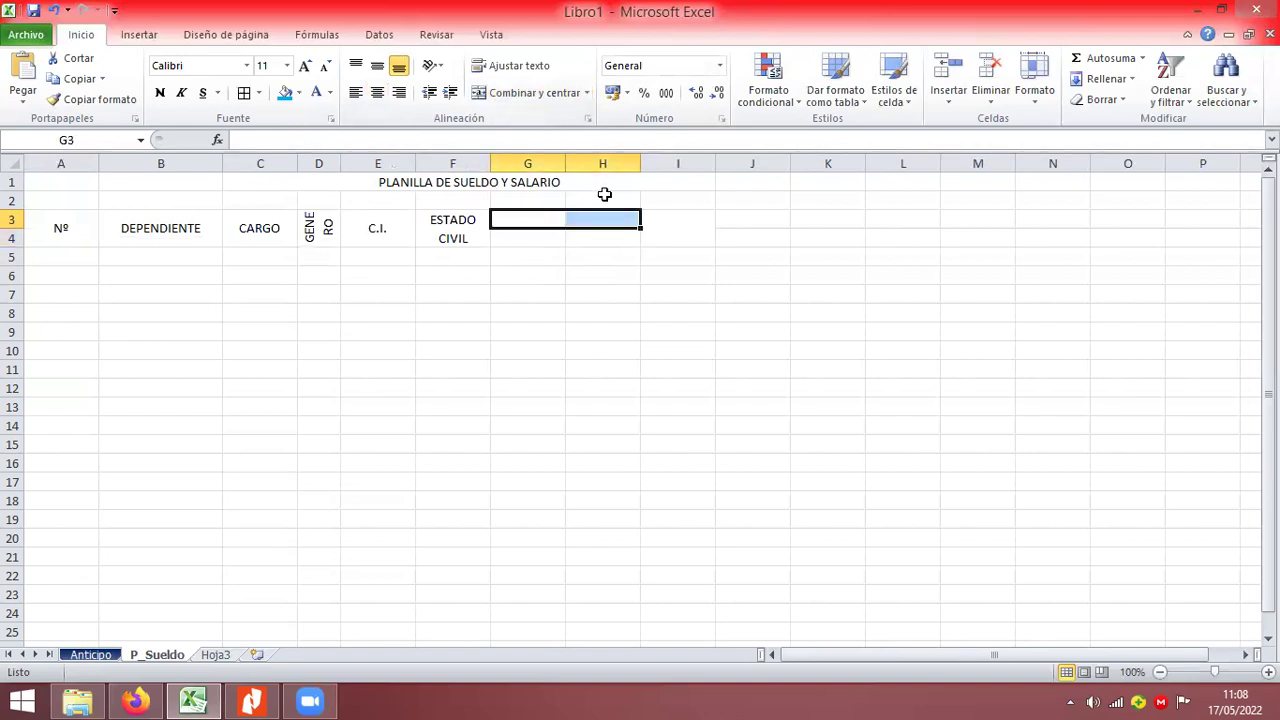
click(530, 100)
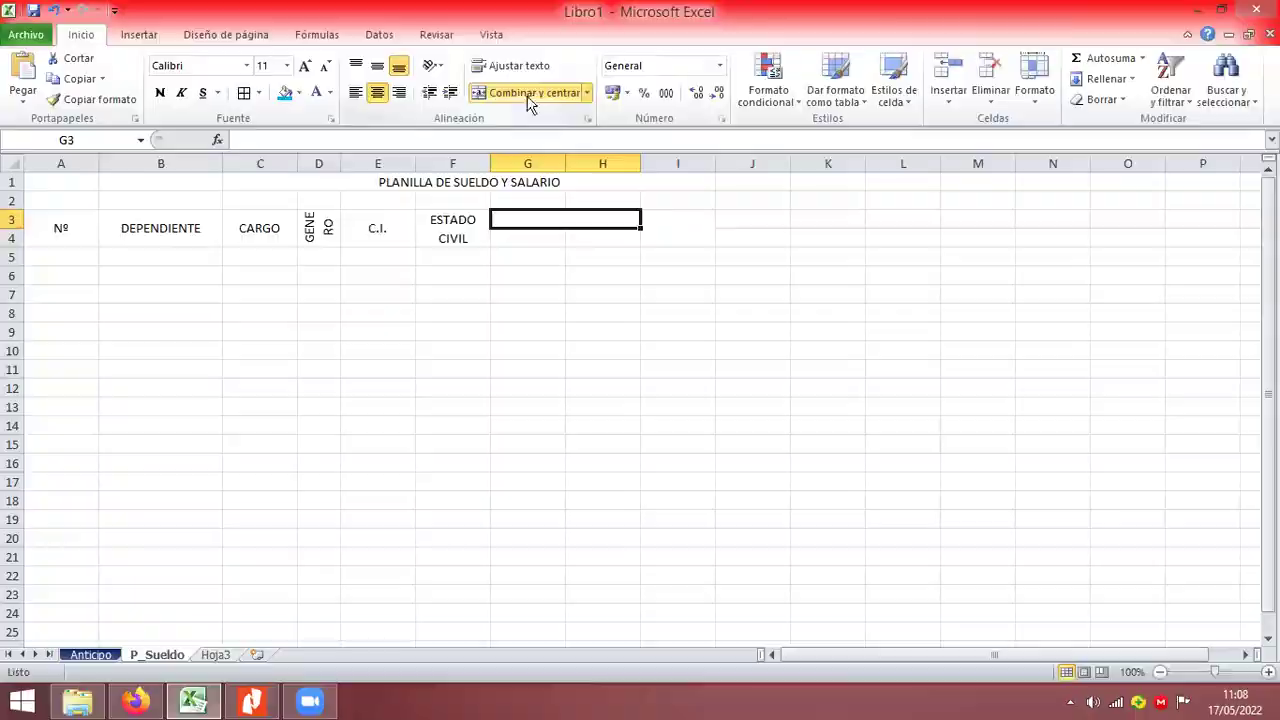
key(alt+Tab)
key(alt+Tab)
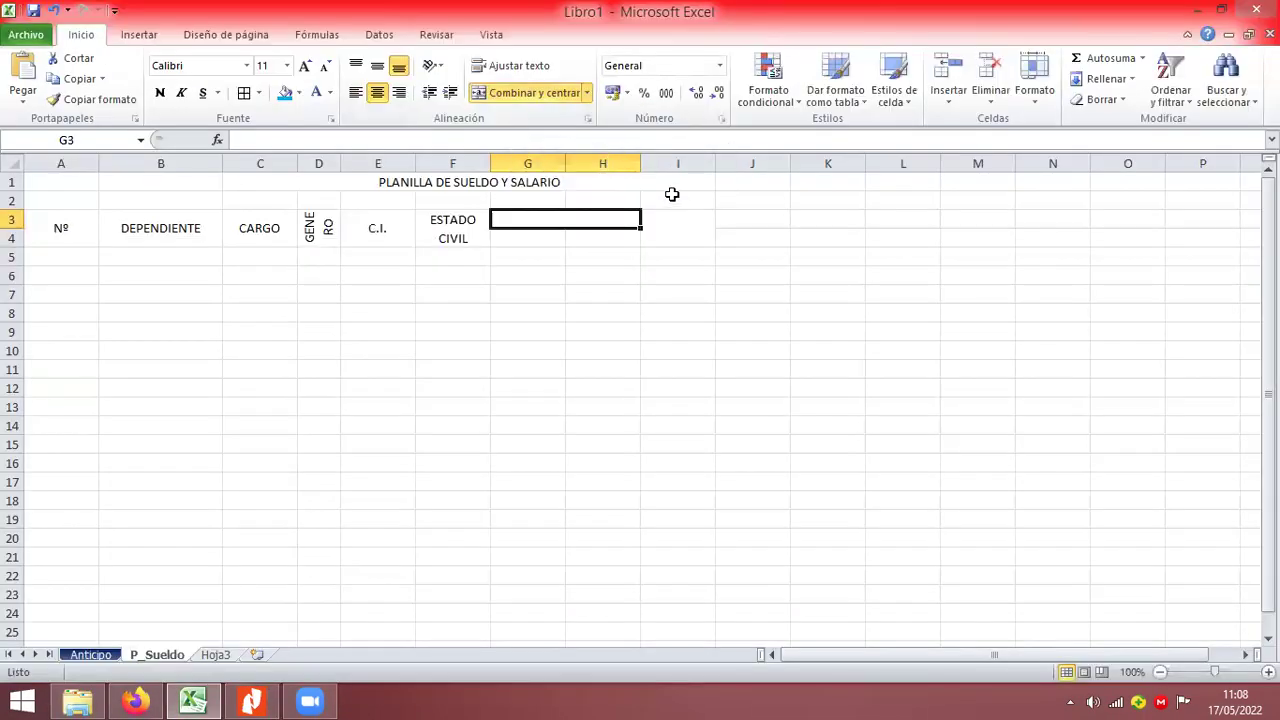
text(FECHA)
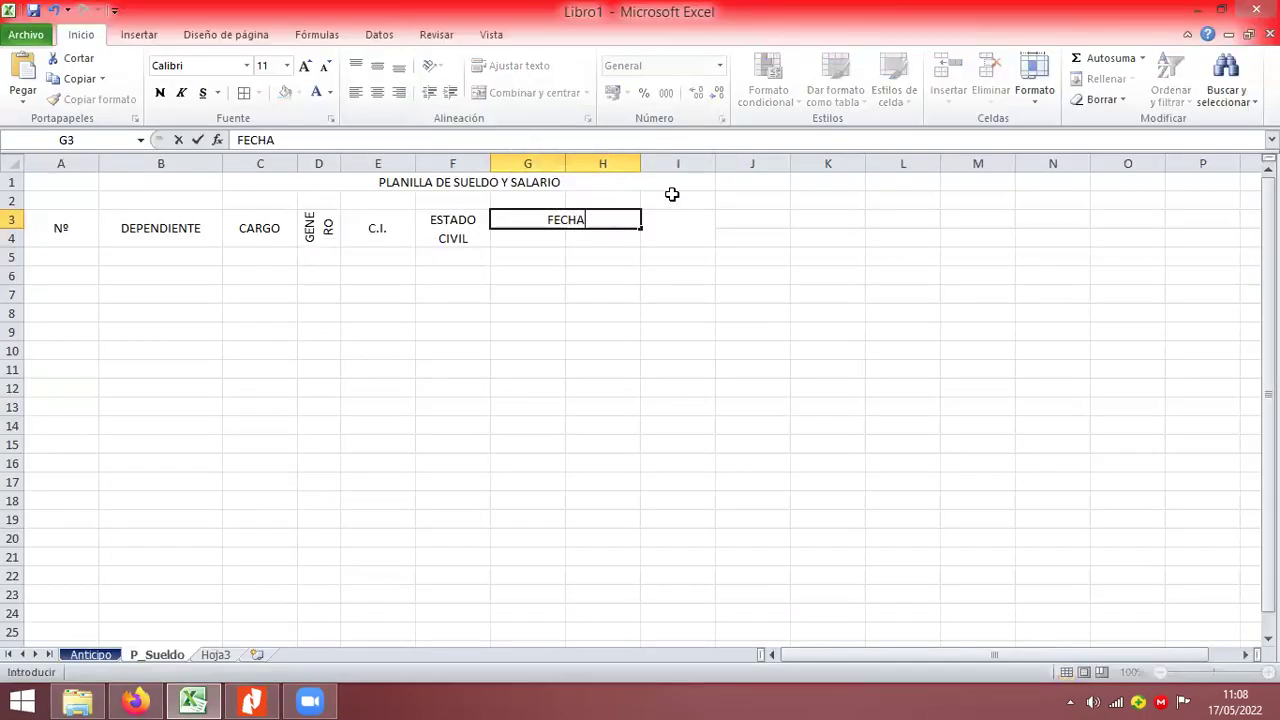
key(Return)
Enter NACIMIENTO in G4, INGRESO in H4, and 1 in A5.
text(NA)
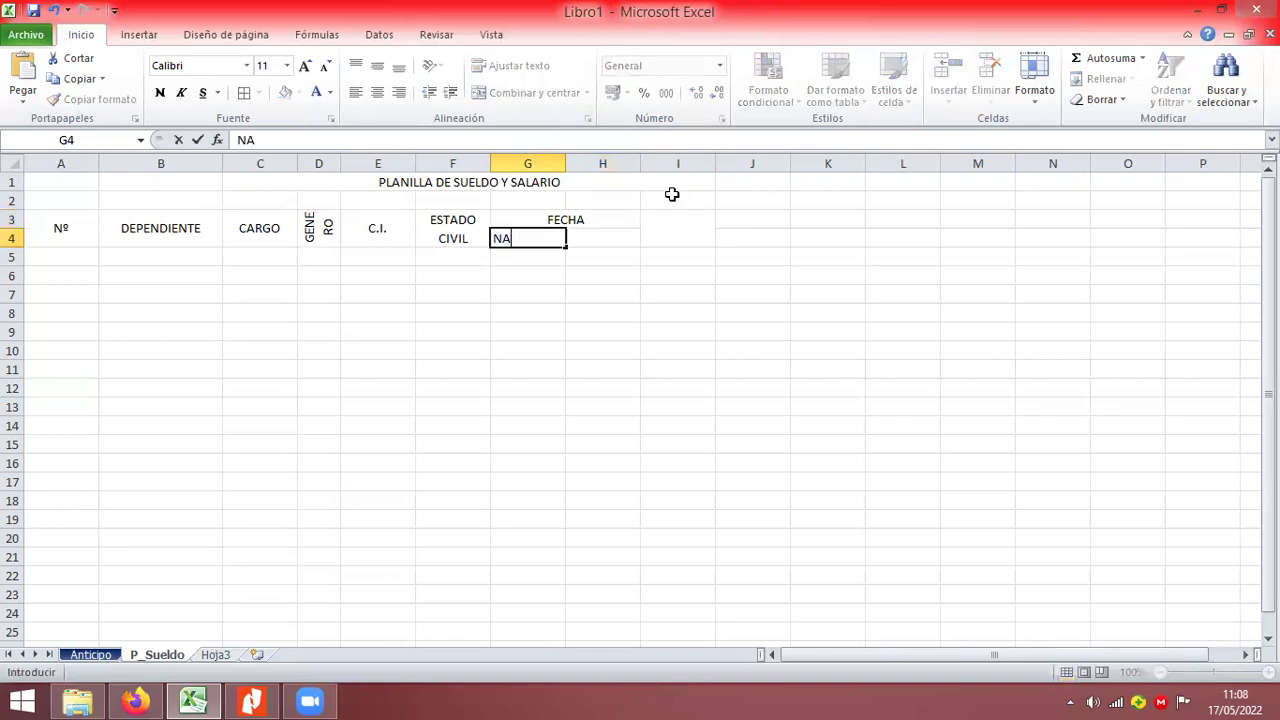
text(CIMIENTO)
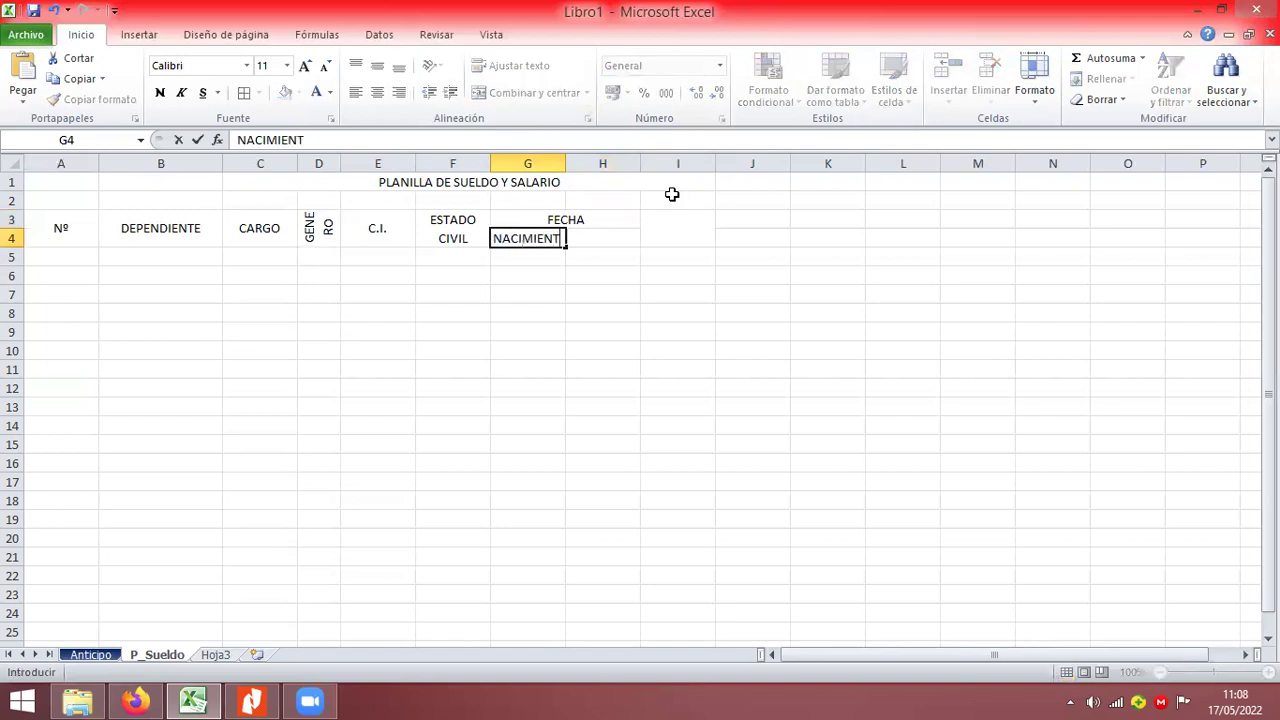
key(Tab)
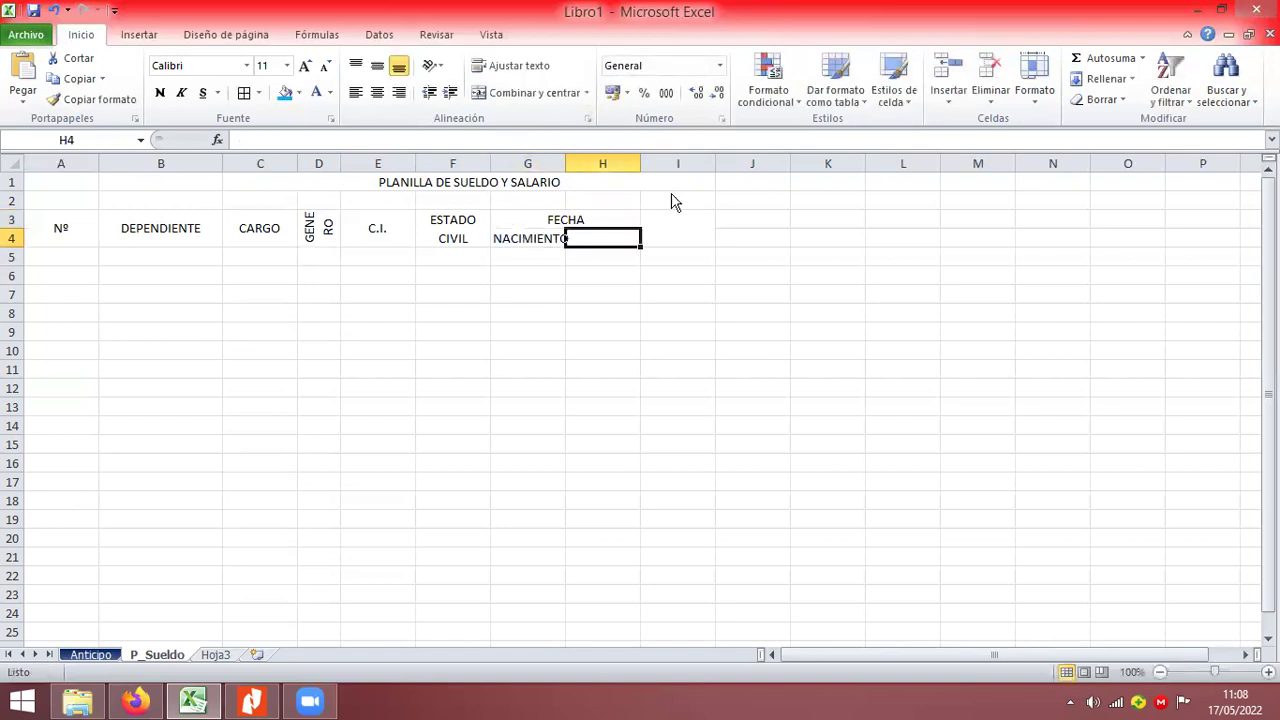
key(alt+Tab)
key(alt+Tab)
text(INGRESO)
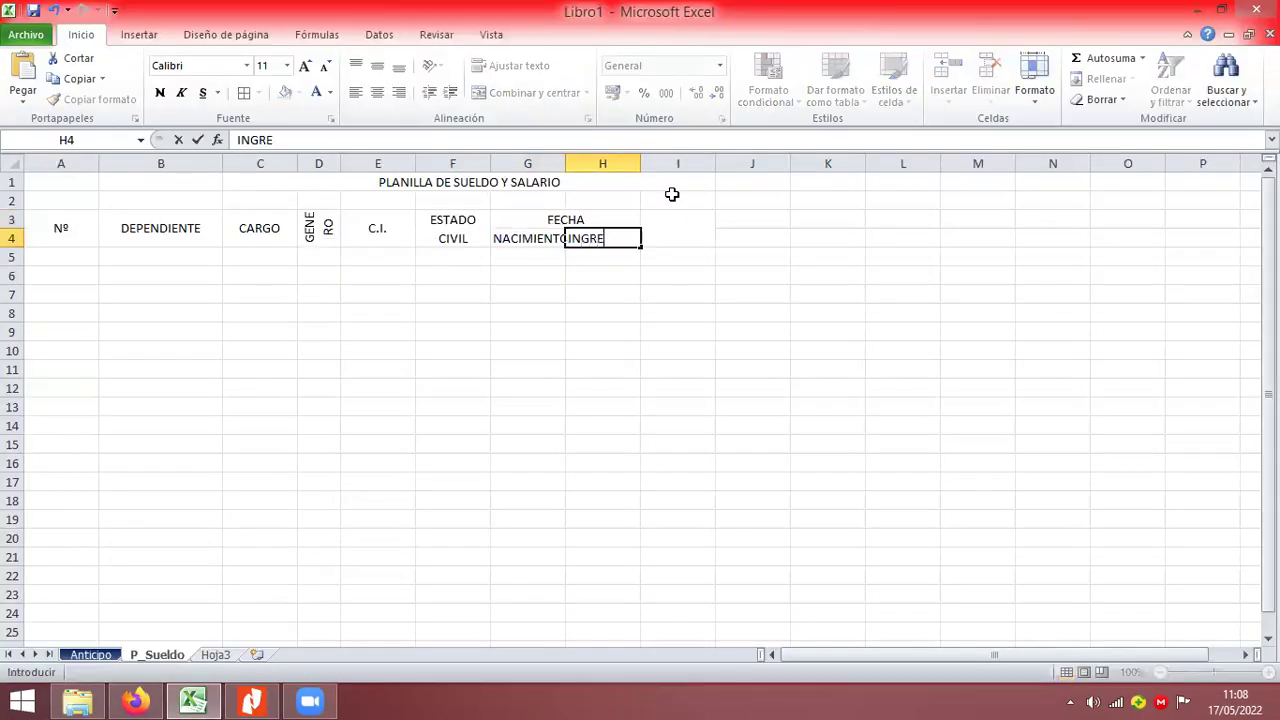
key(Return)
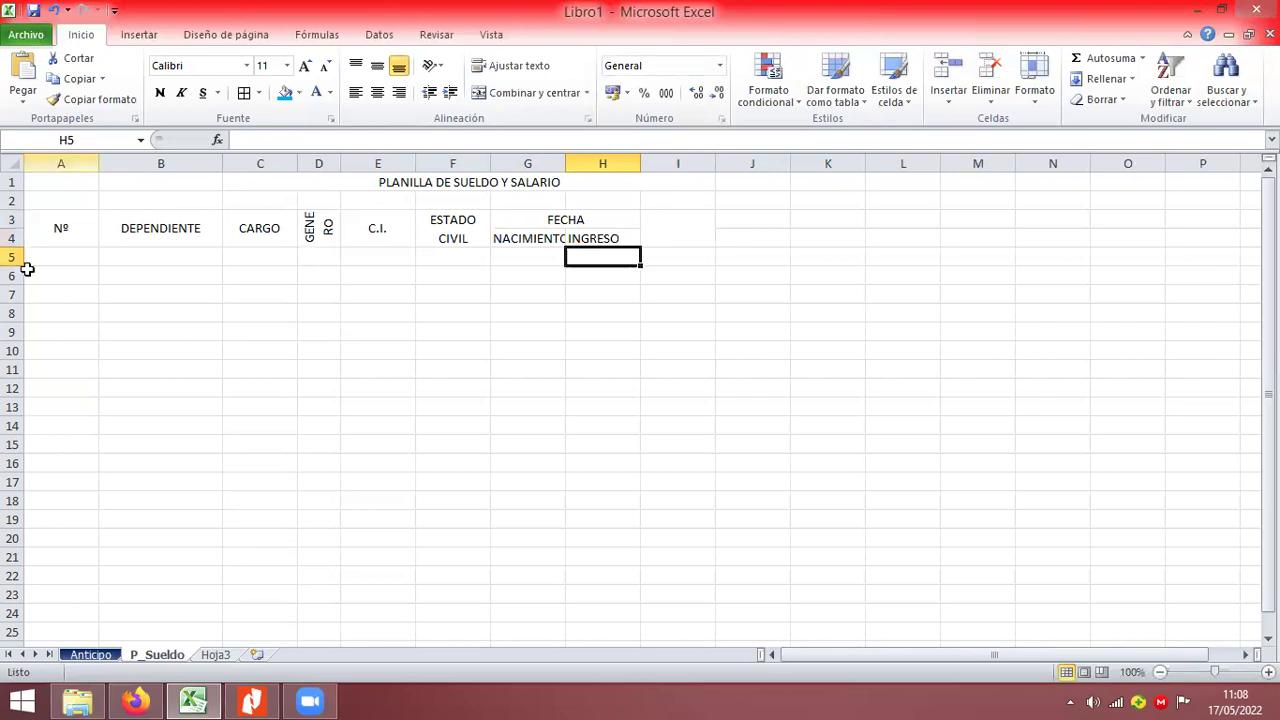
click(57, 257)
text(1)
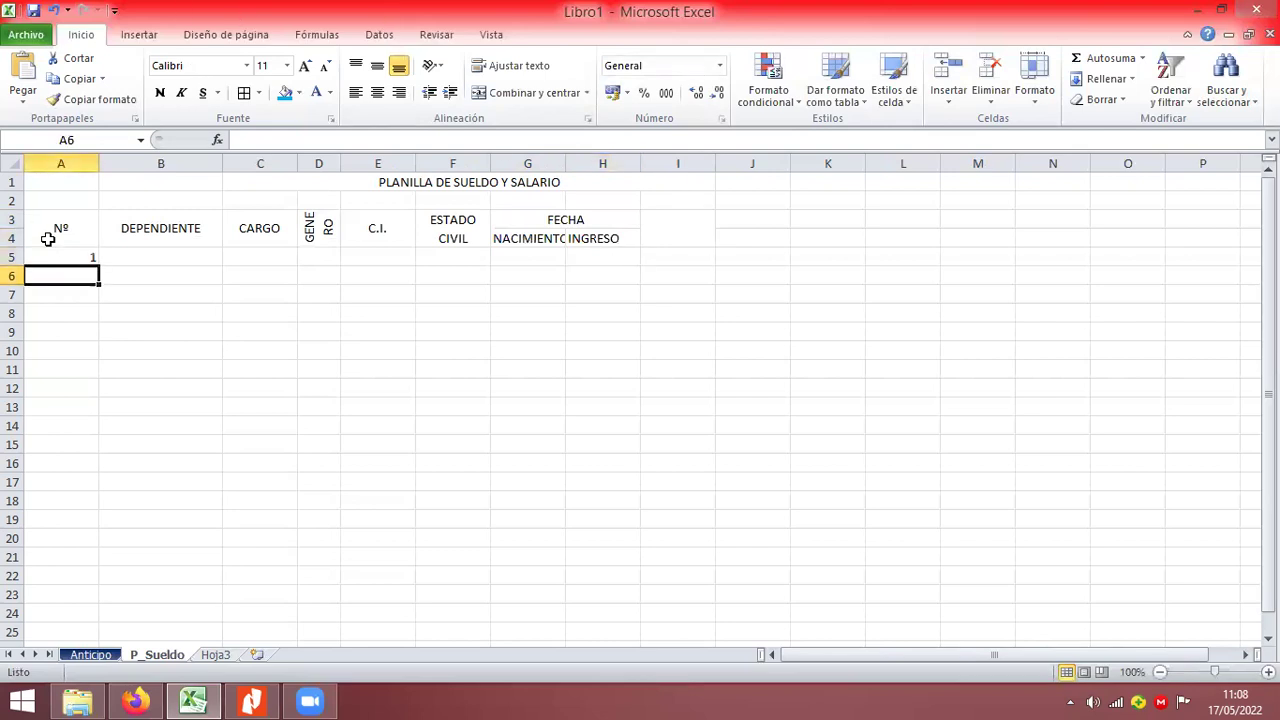
key(Return)
Number the rows 1 to 10 in A5:A14 by filling down from 1 and 2.
text(2)
key(Return)
click(90, 258)
drag(90, 258, 88, 430)
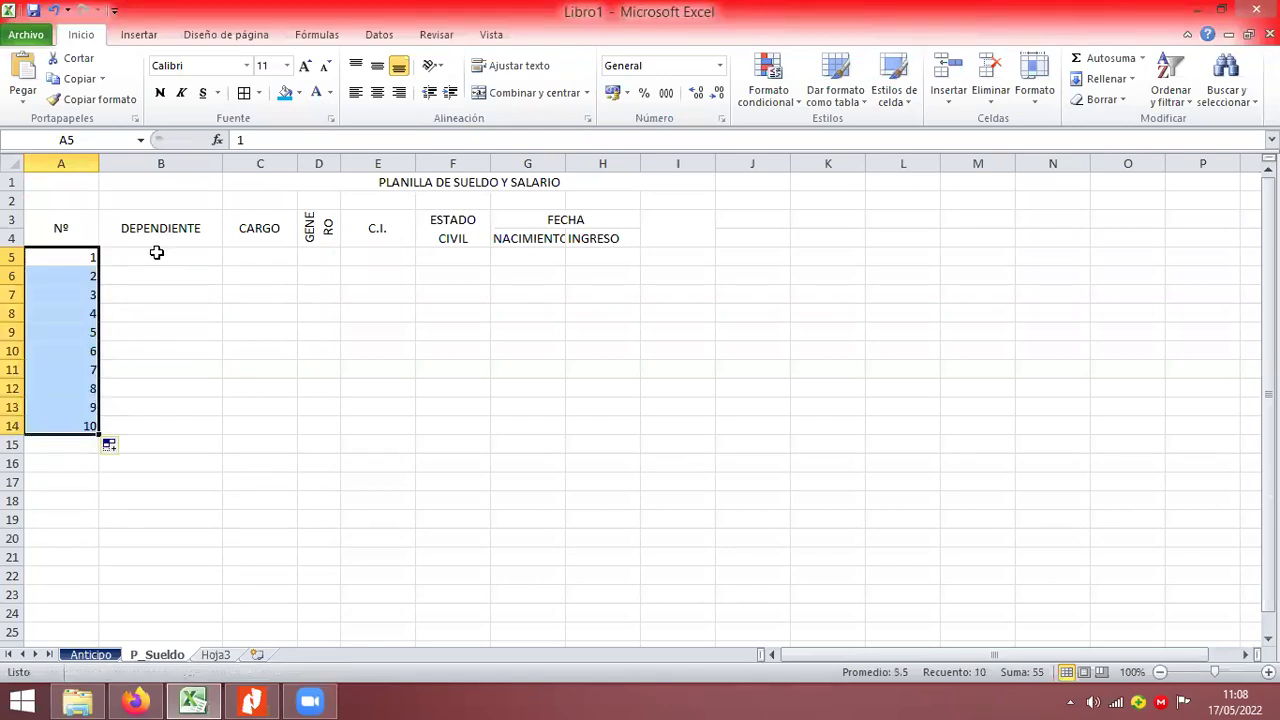
Select the first employee's name in B4 on the Anticipo sheet.
click(157, 256)
text(=)
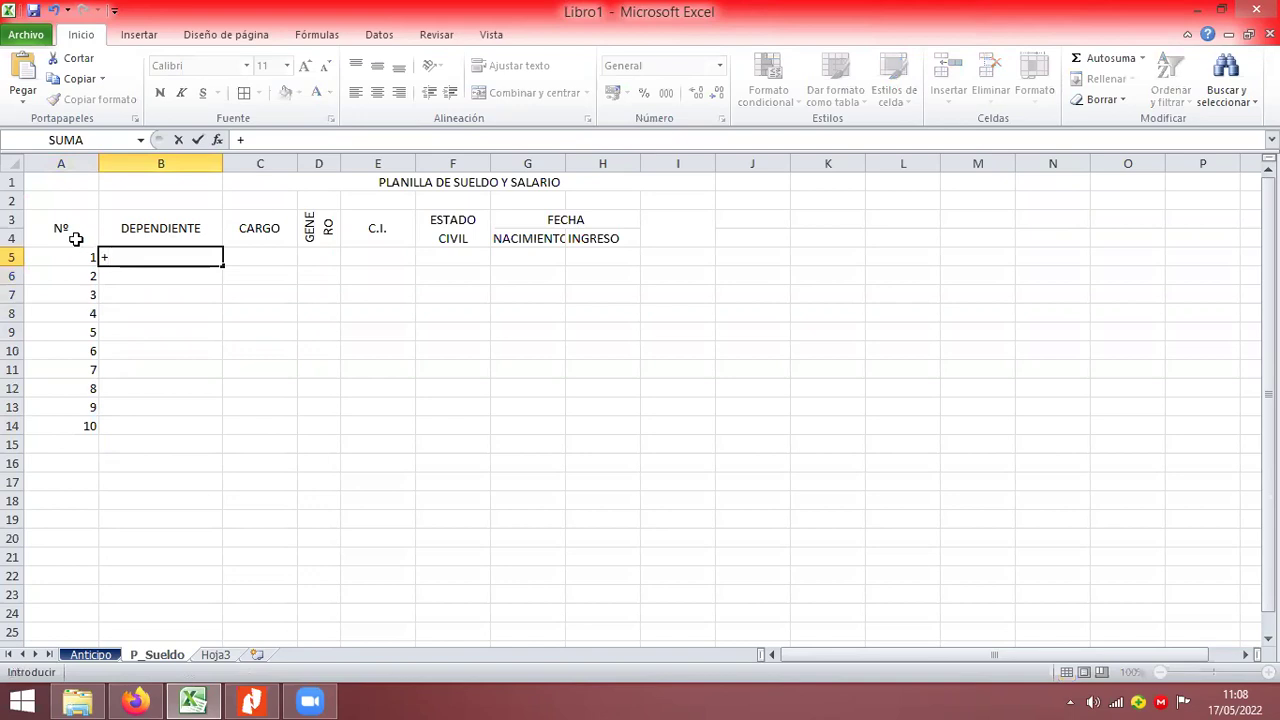
key(Escape)
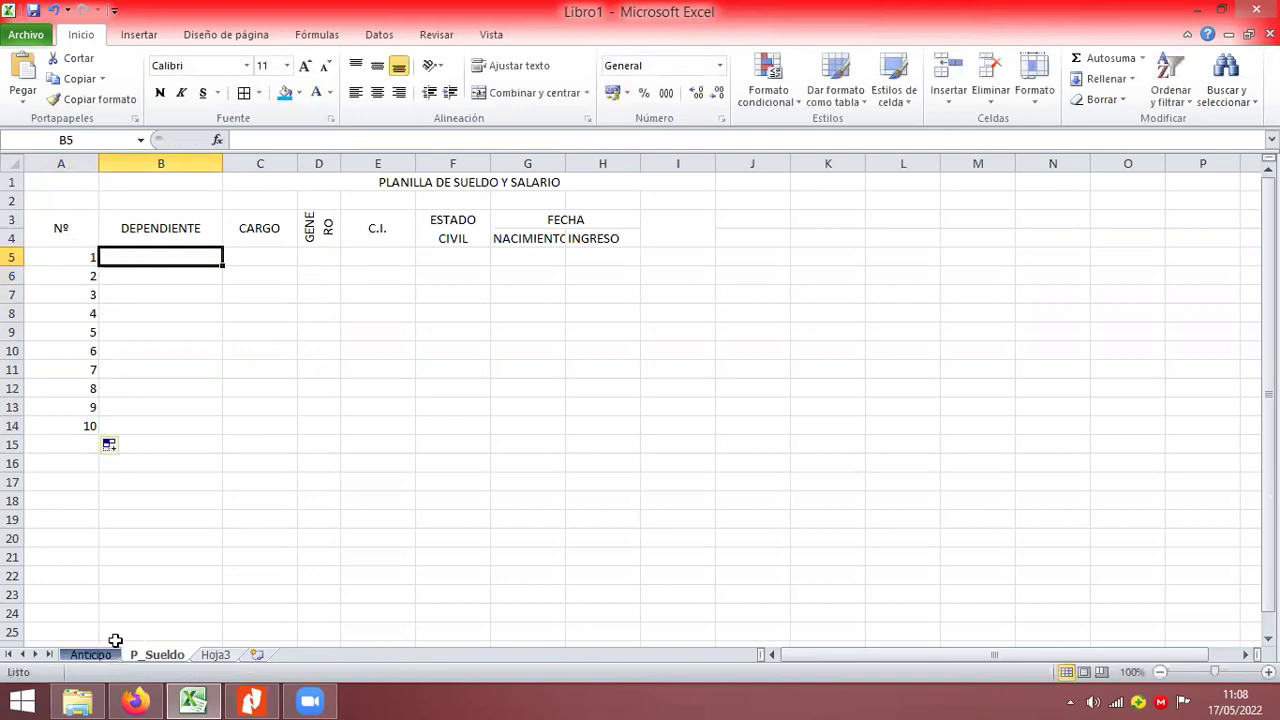
click(110, 654)
click(192, 307)
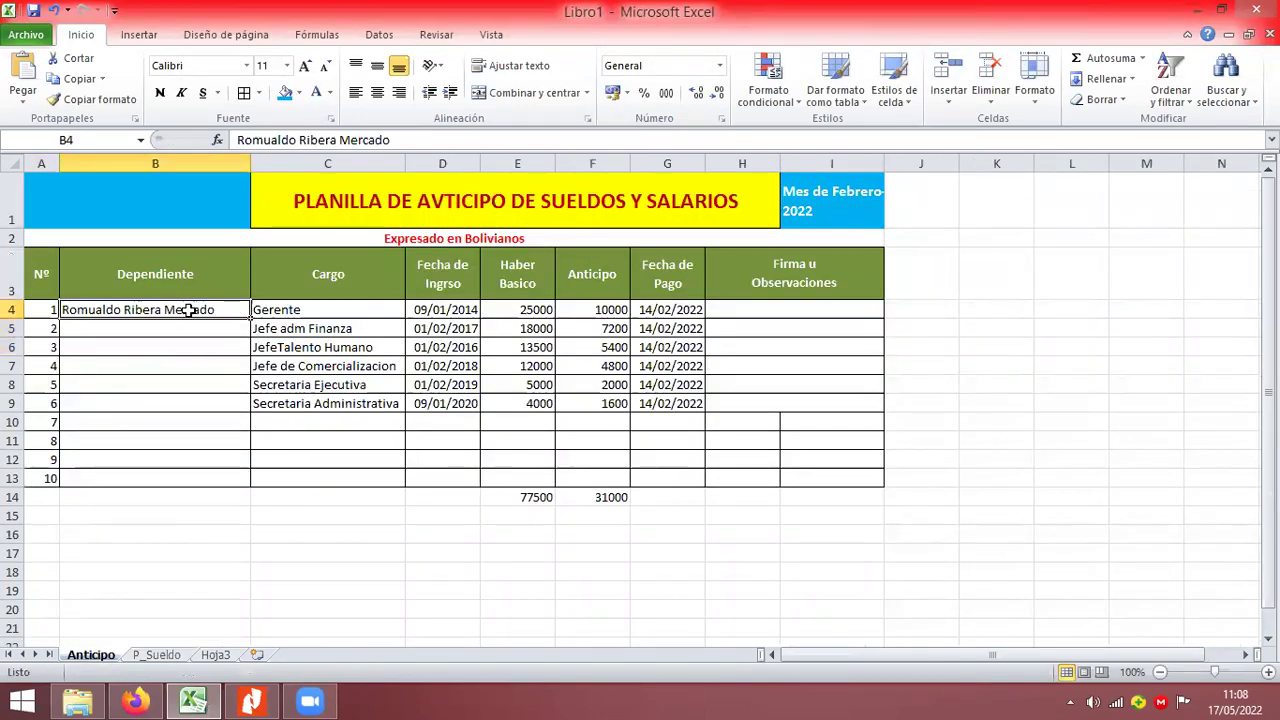
Copy the first employee's name from Anticipo B4 into P_Sueldo B5.
key(ctrl+c)
click(158, 654)
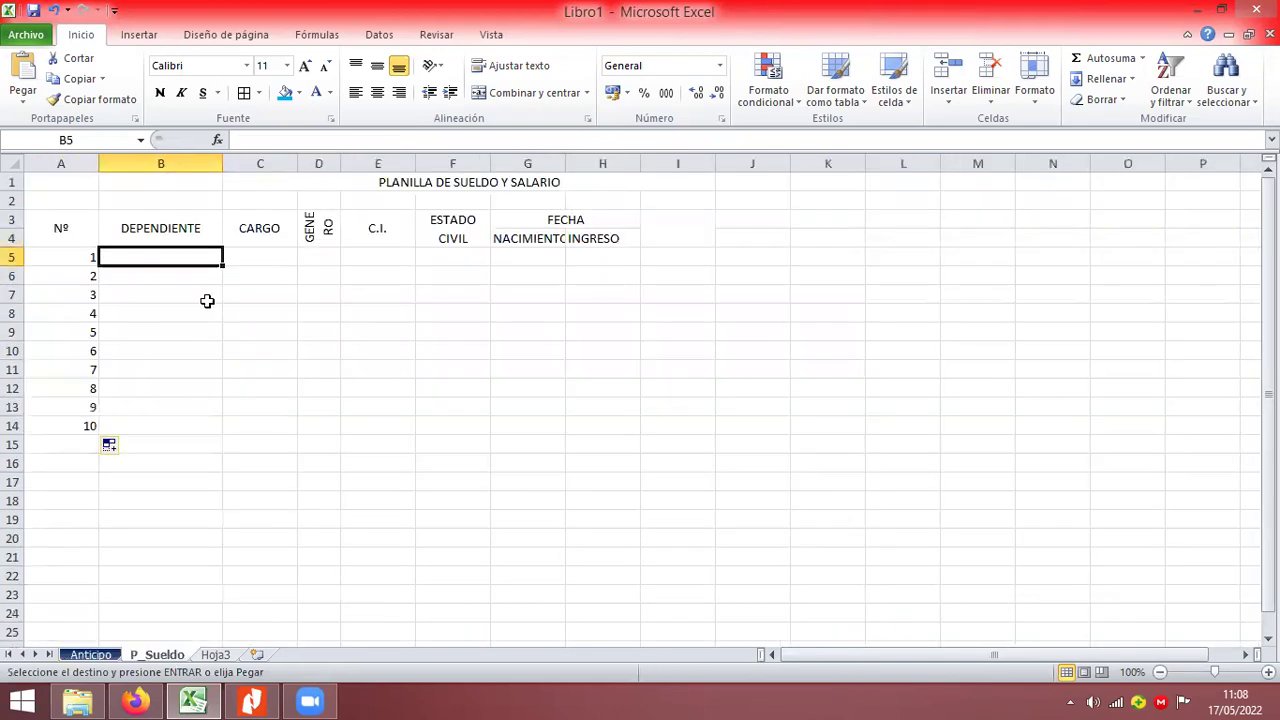
key(Return)
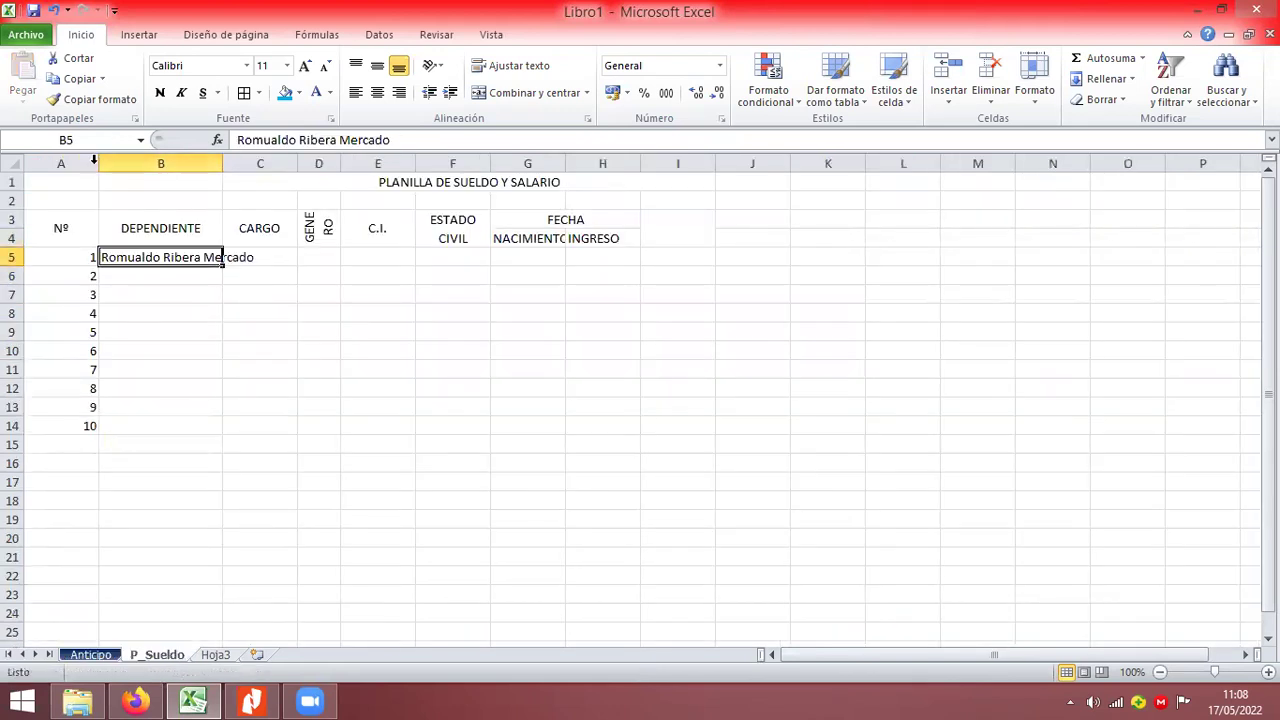
Adjust column A, autofit column B to the name, and enter GERENTE in C5.
double_click(99, 164)
drag(47, 171, 55, 165)
click(242, 255)
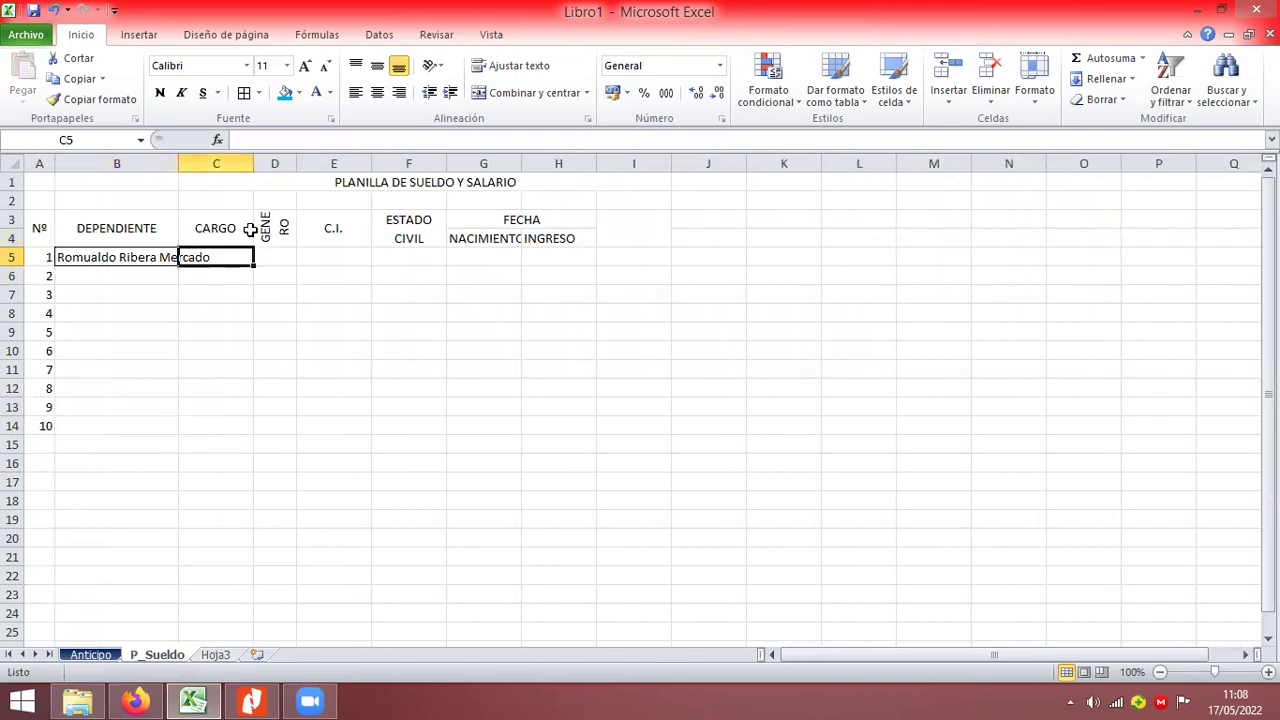
double_click(180, 163)
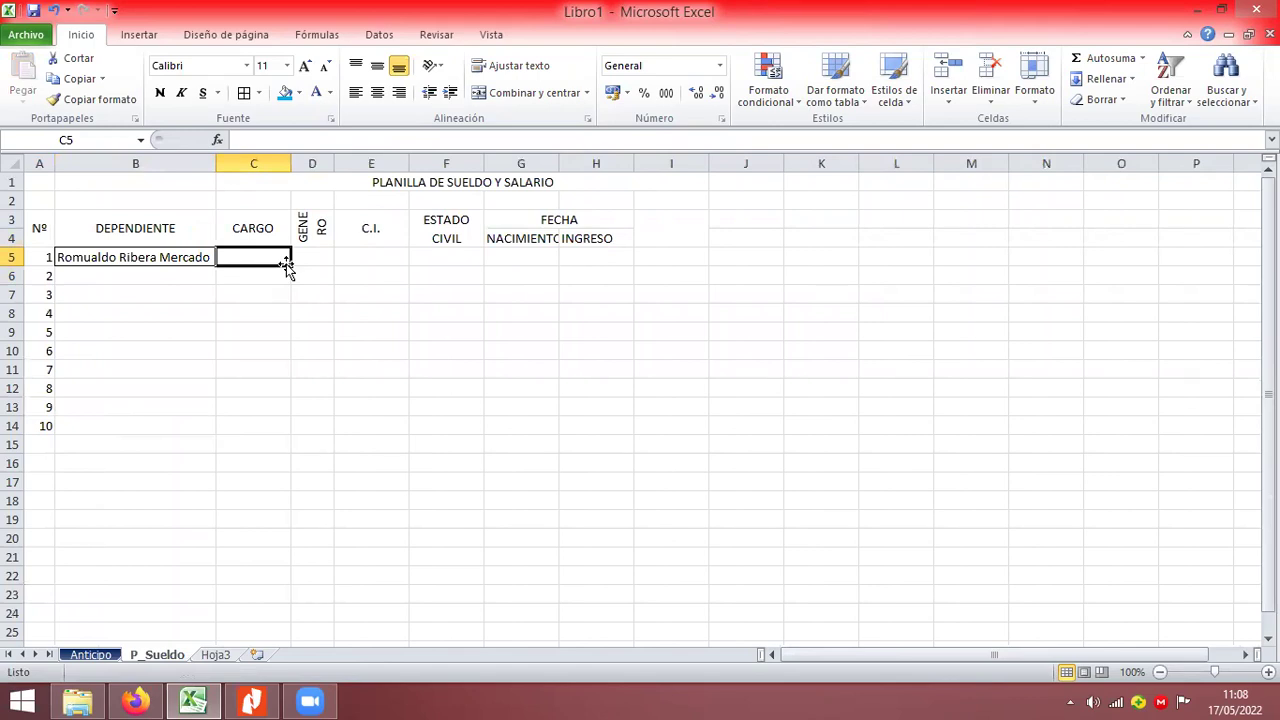
text(GERENTE)
key(Return)
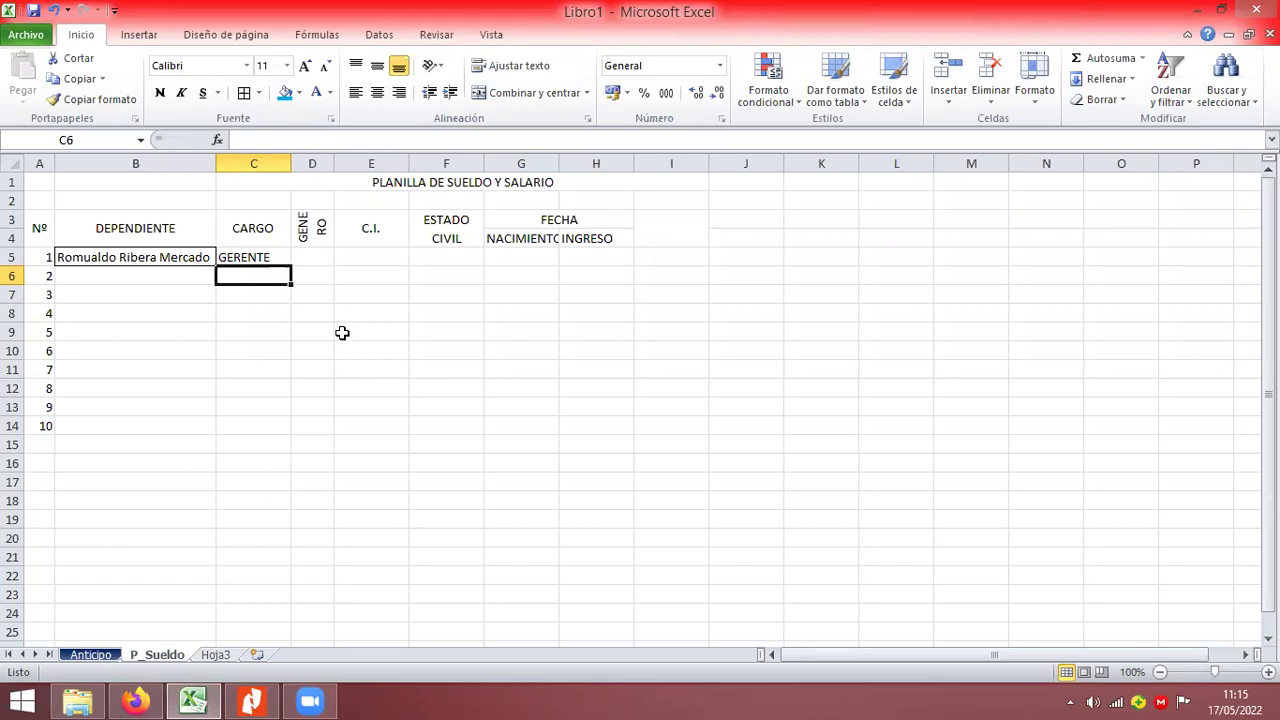
Select cell D5 under GENERO for the first employee.
click(305, 274)
click(316, 256)
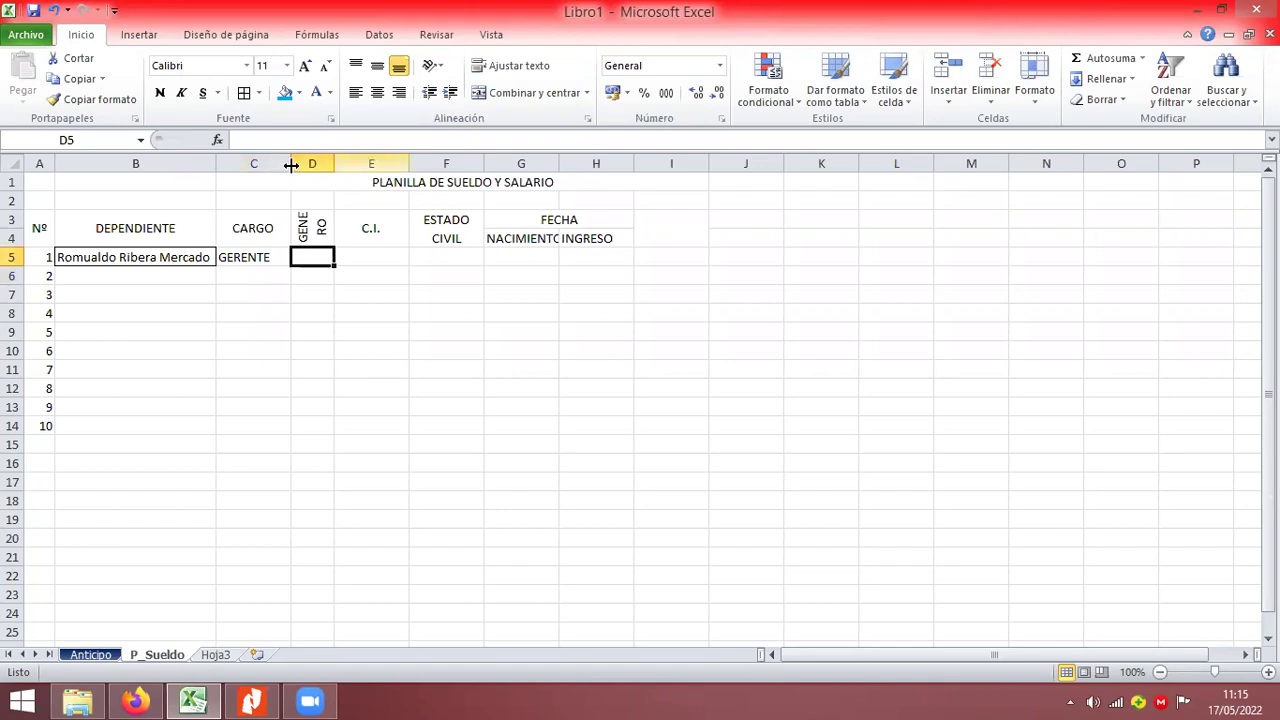
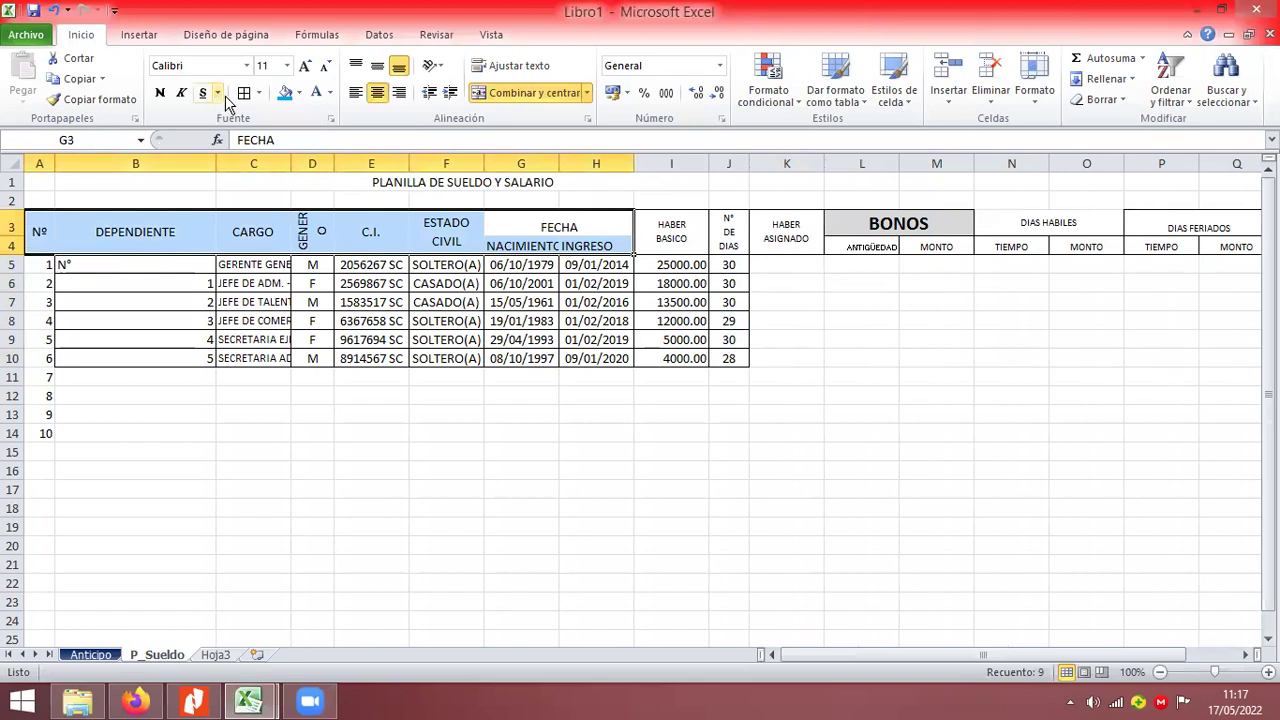
Narrow the DIAS HABILES and DIAS FERIADOS columns and autofit column Q to its MONTO heading.
click(818, 316)
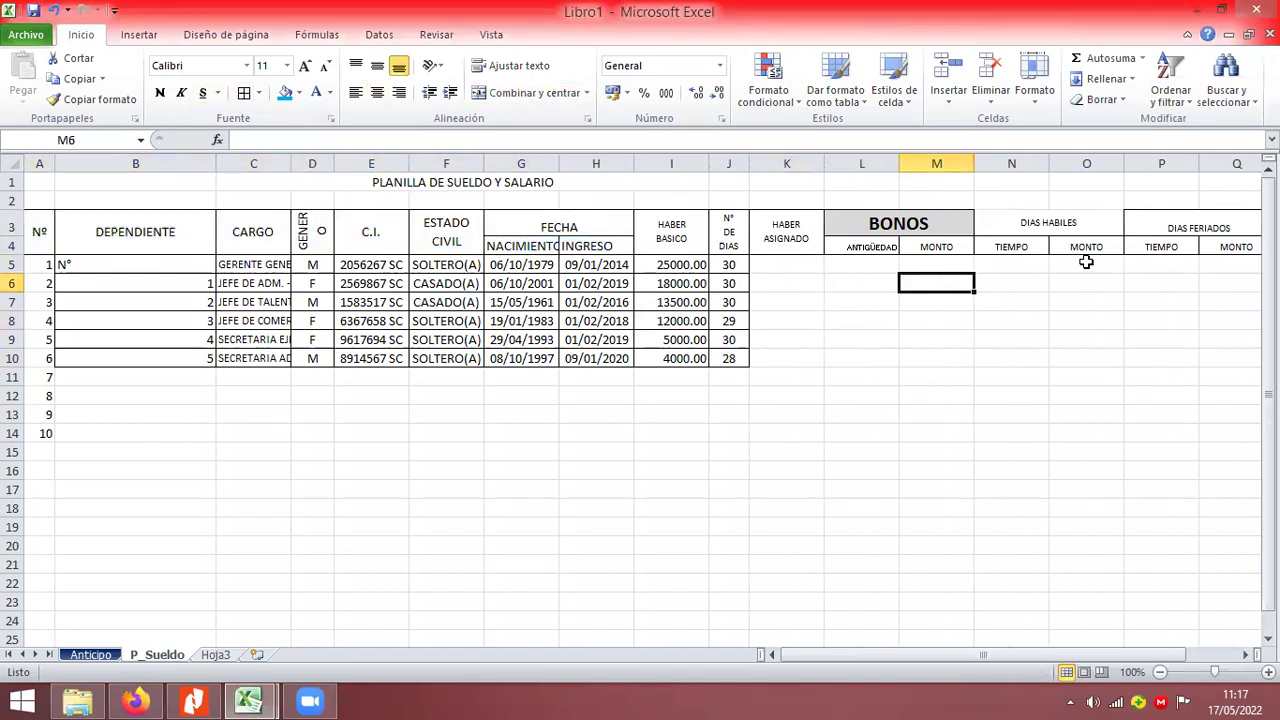
click(1086, 224)
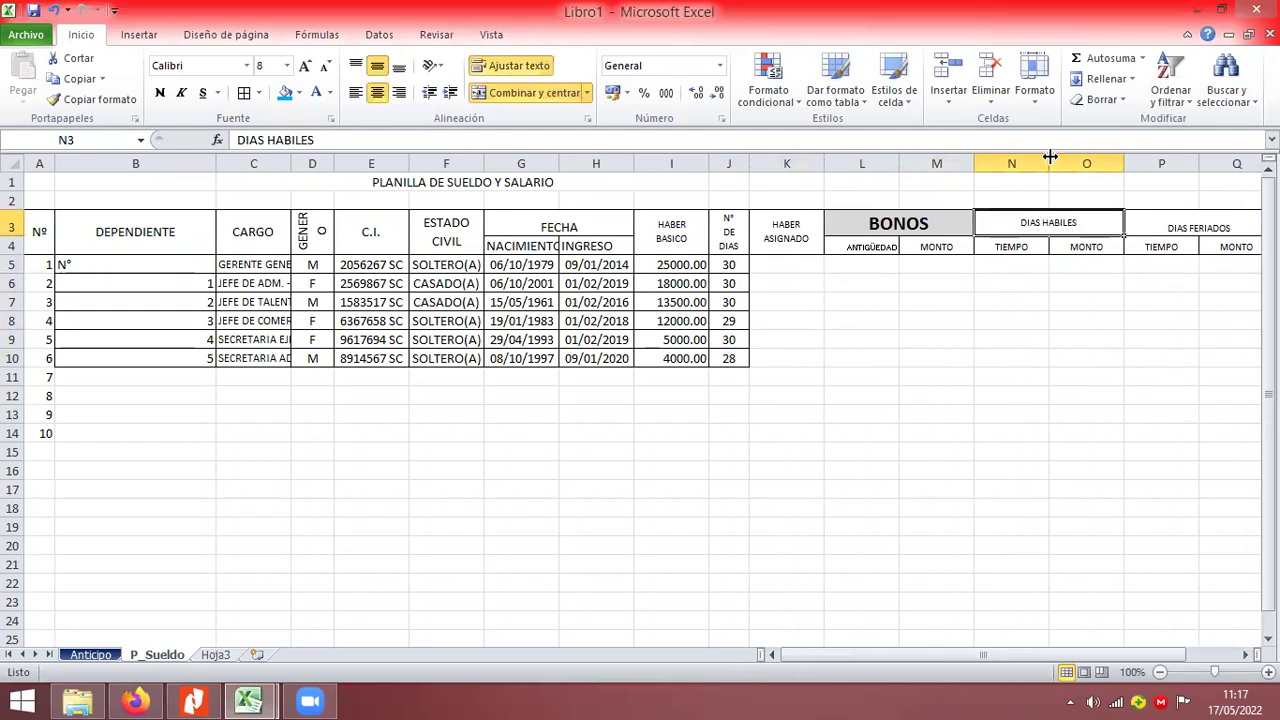
drag(1050, 154, 1116, 158)
click(1143, 218)
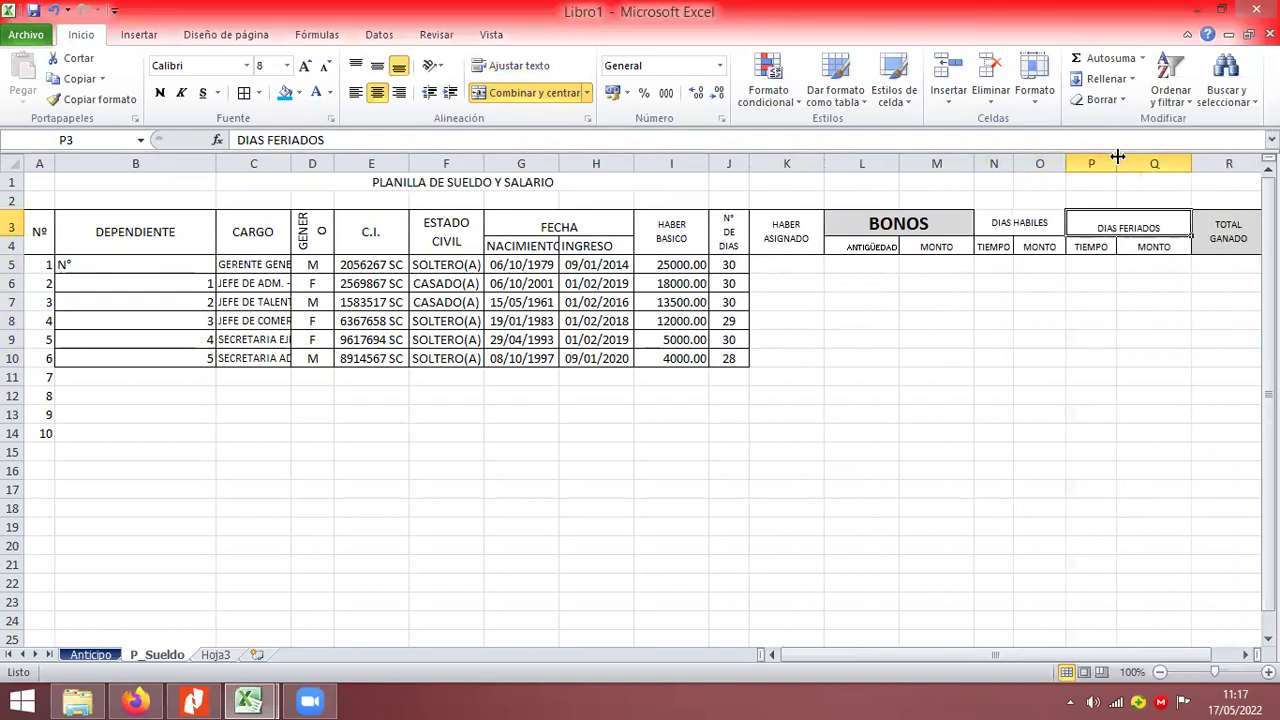
double_click(1192, 160)
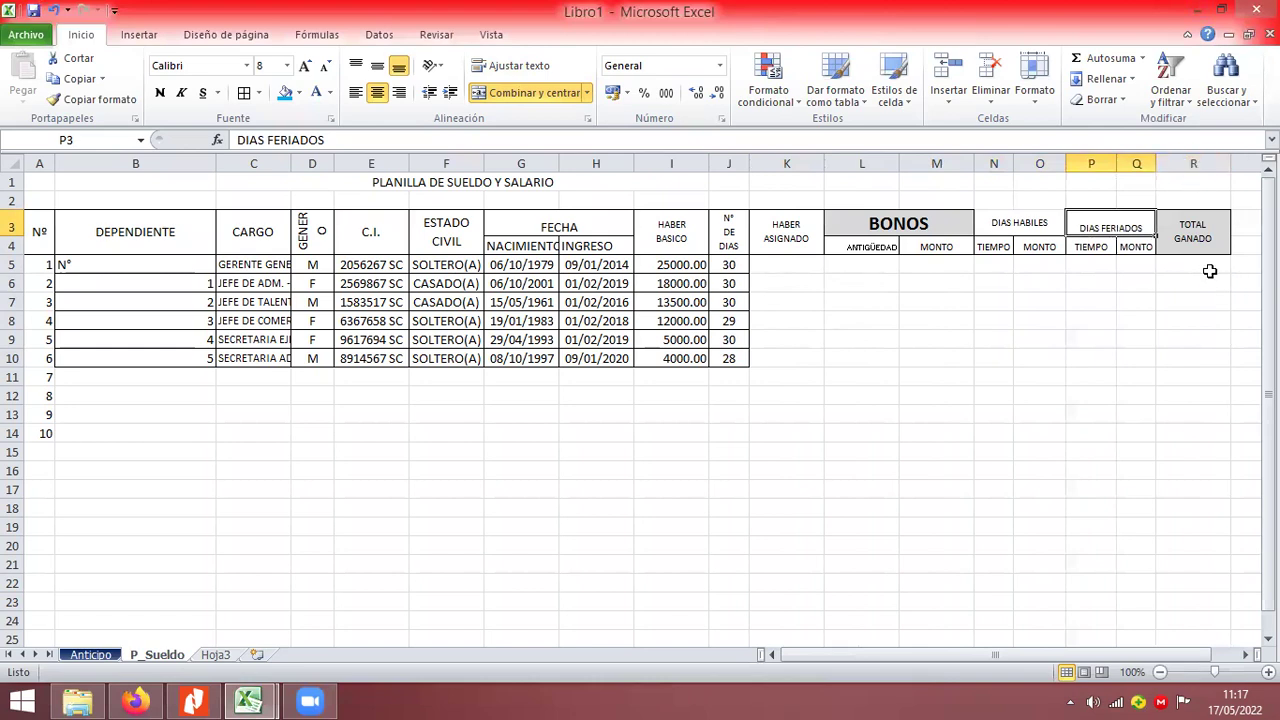
Apply All Borders to the empty block K5:R10.
click(792, 263)
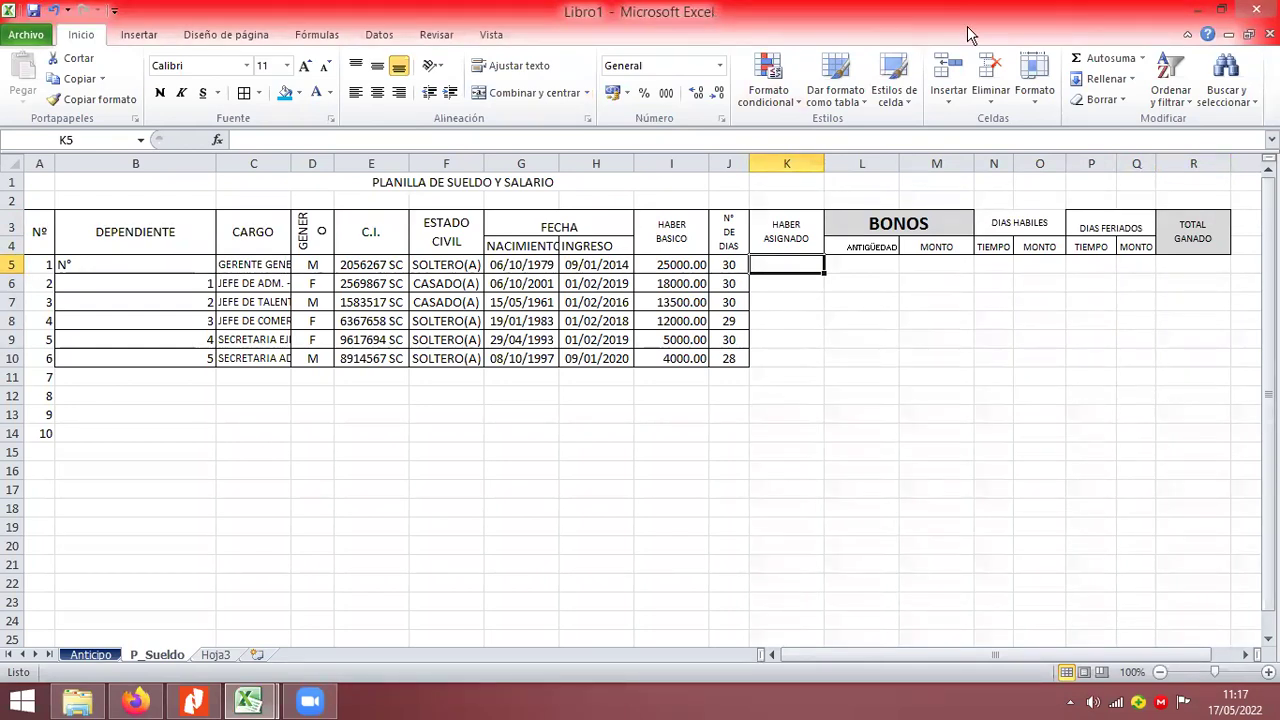
drag(790, 264, 1217, 354)
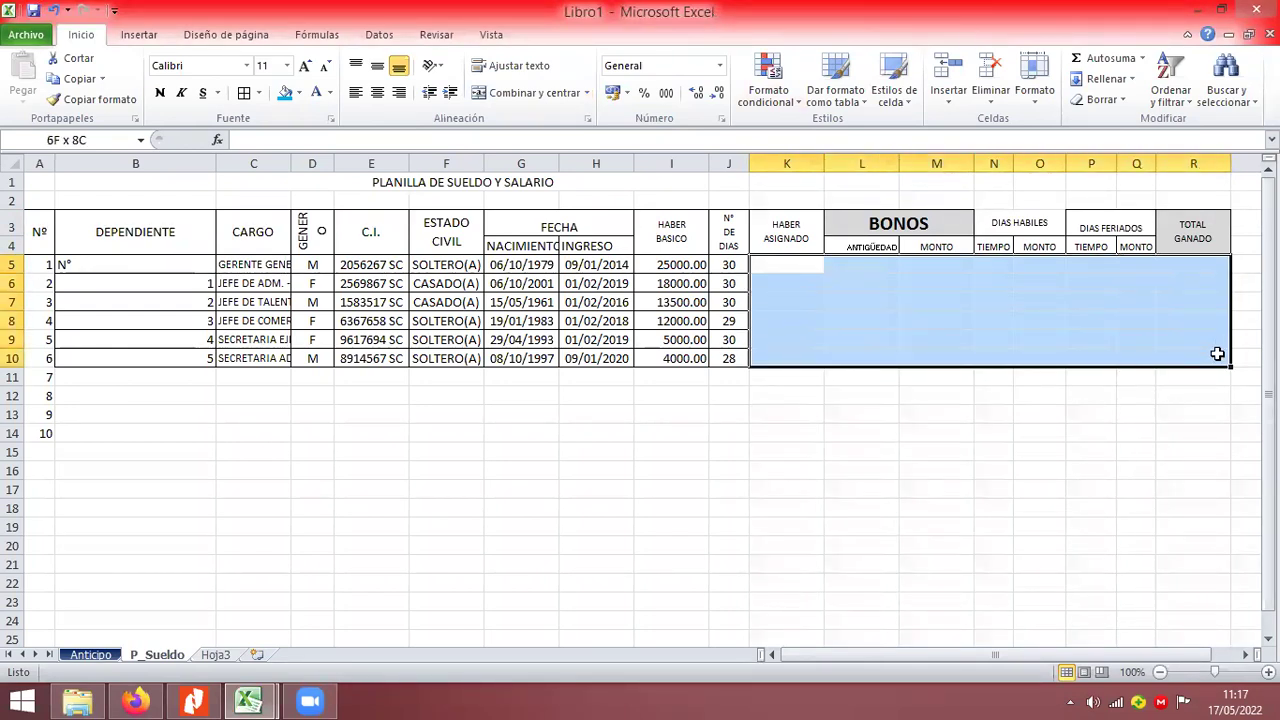
click(244, 92)
click(833, 393)
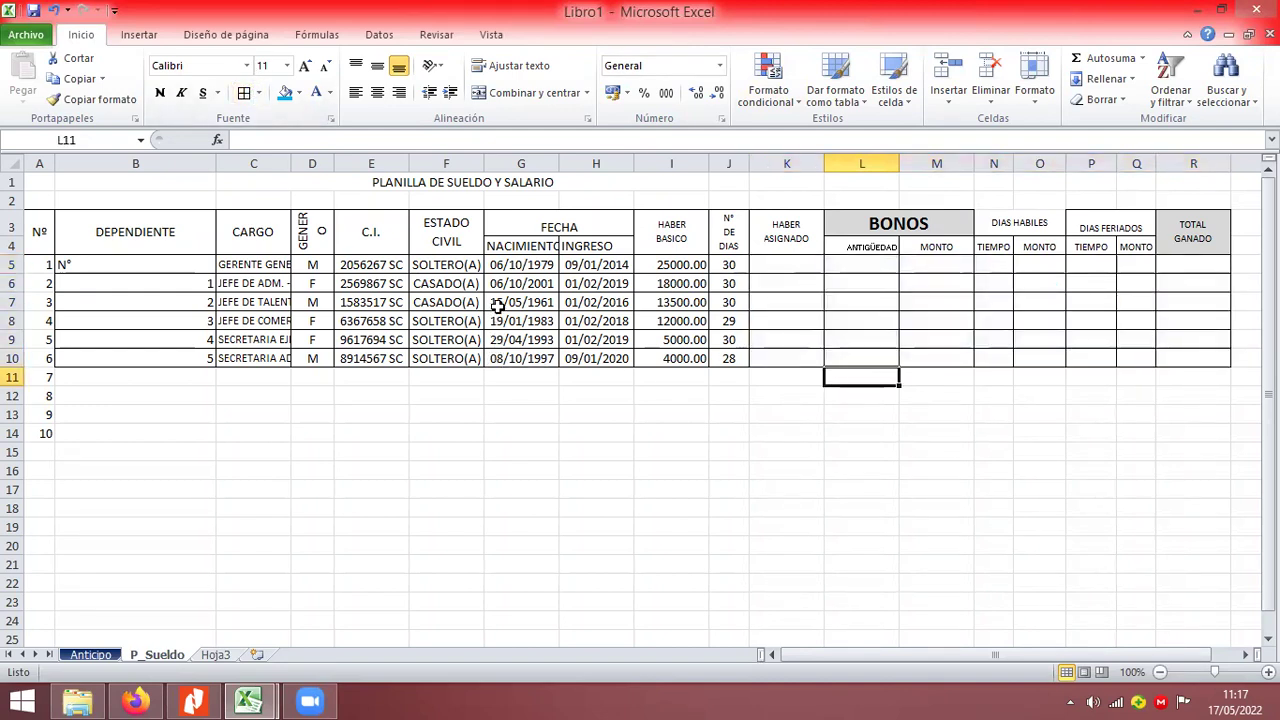
click(140, 265)
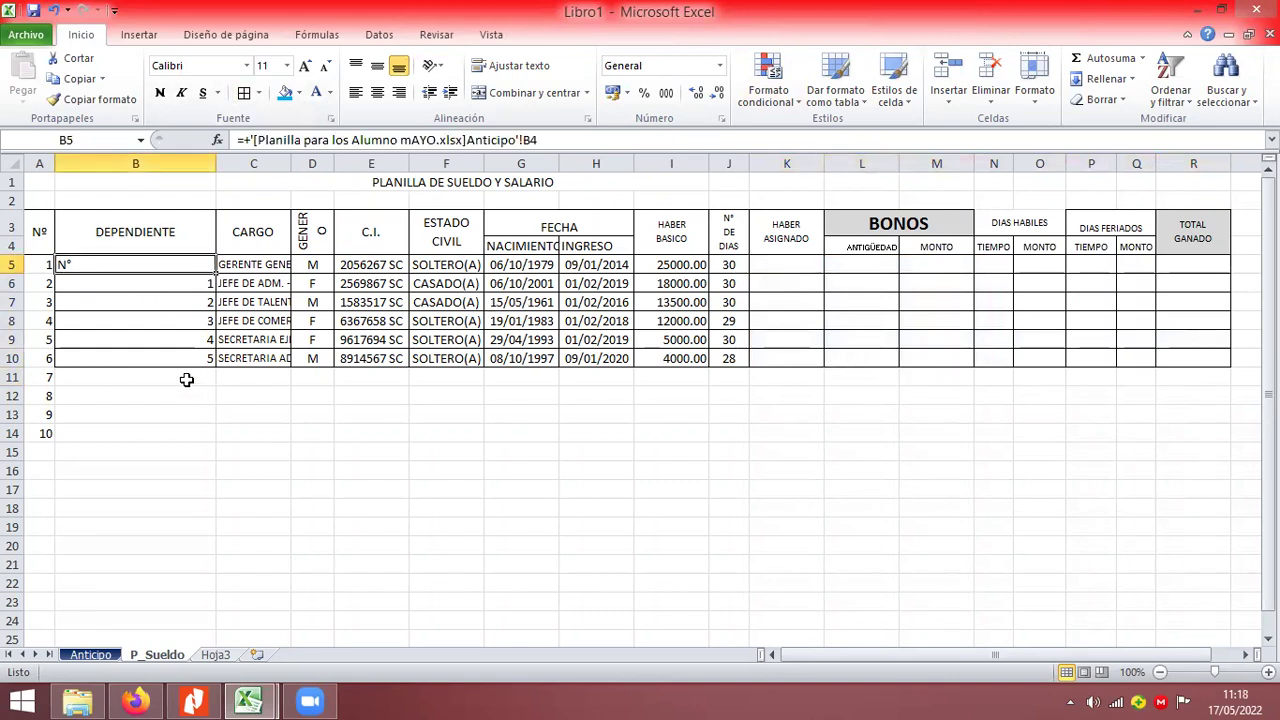
Delete the linked DEPENDIENTE contents in B5:B10.
click(34, 263)
drag(90, 264, 186, 358)
key(Delete)
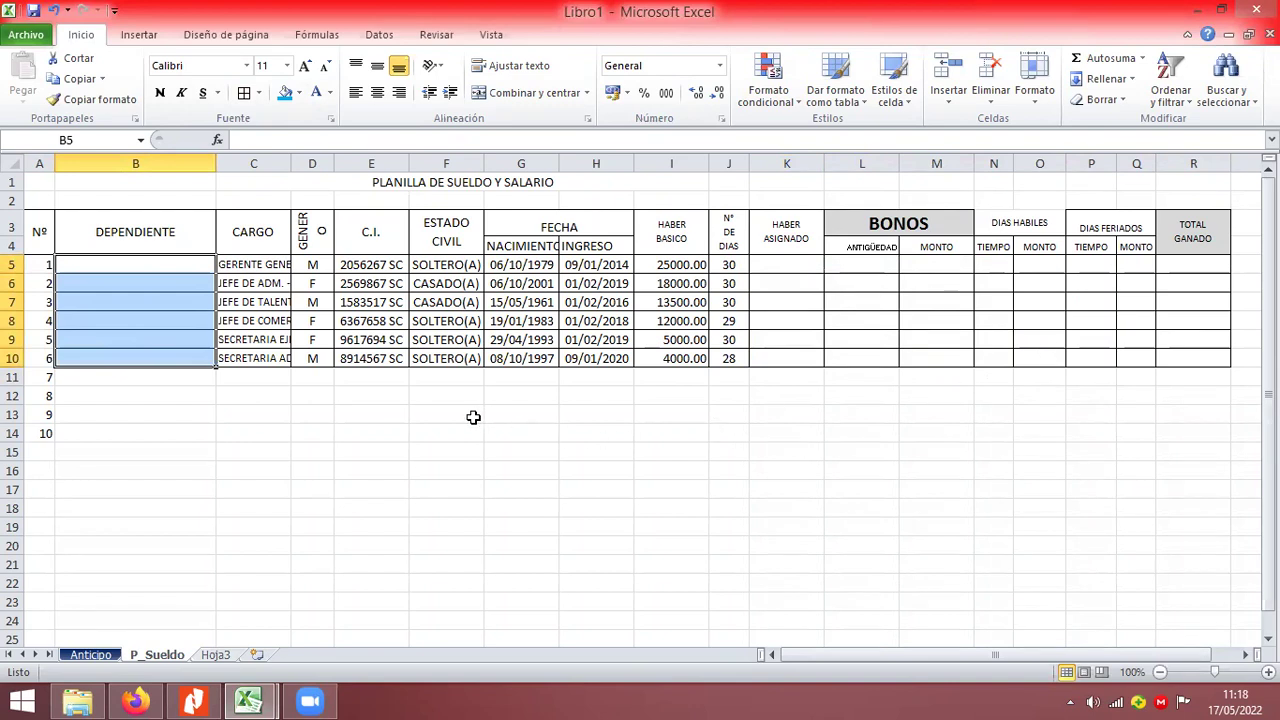
Enter the first employee's full name in cell B5.
click(195, 264)
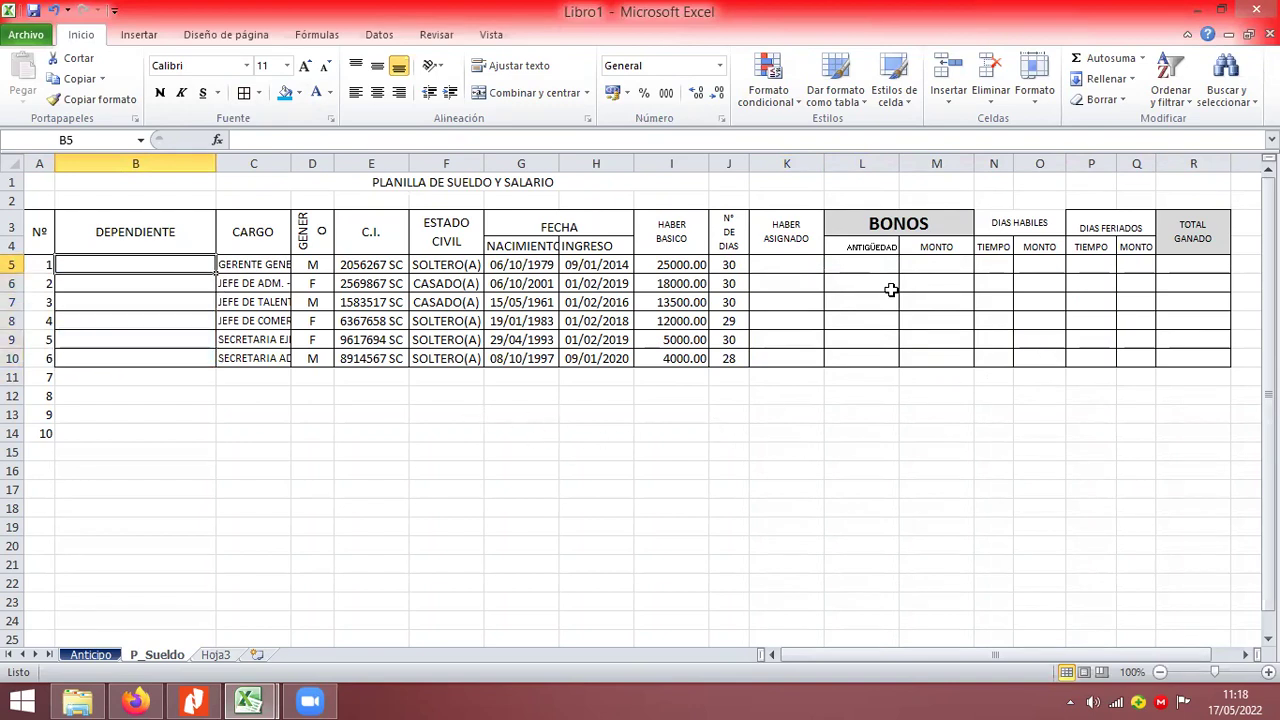
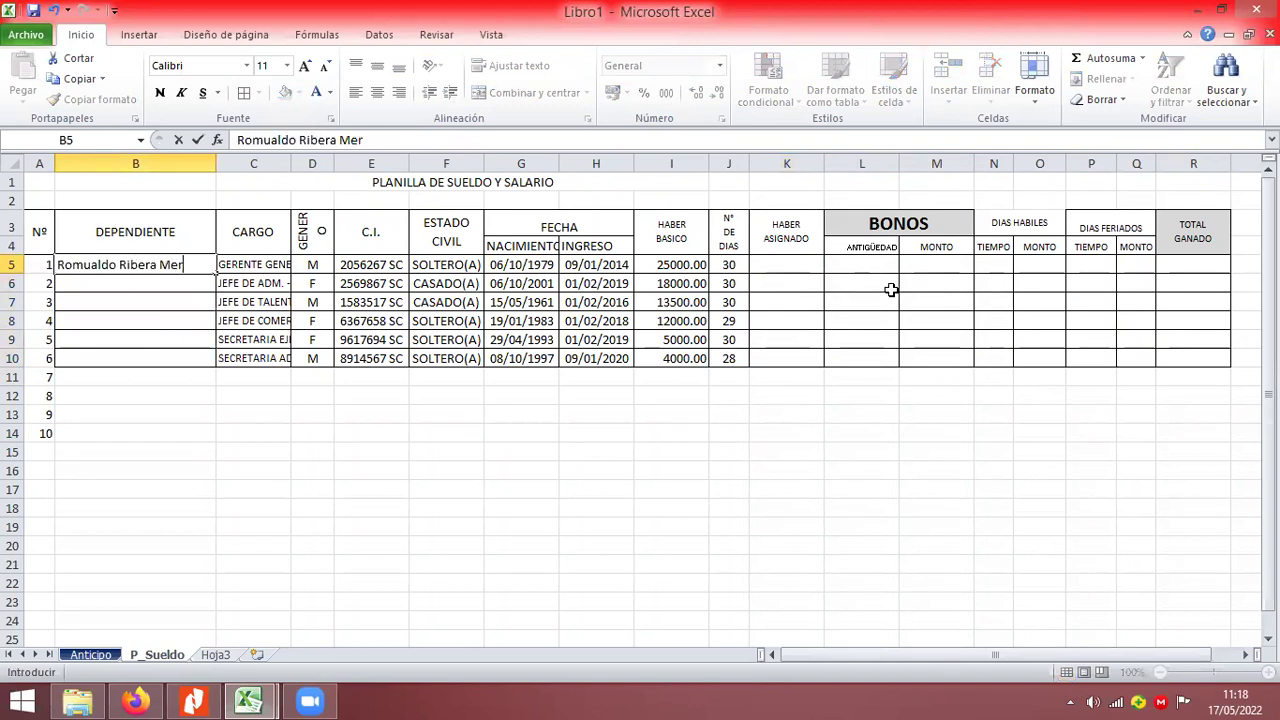
key(Return)
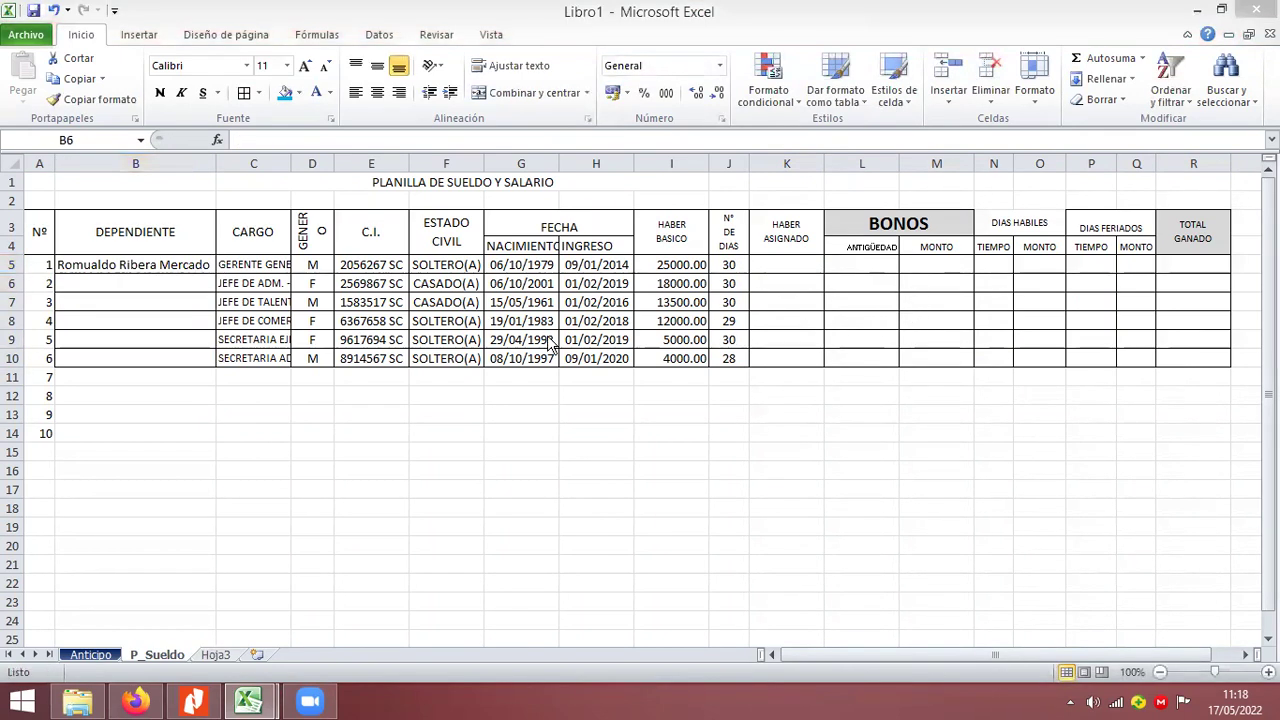
click(193, 700)
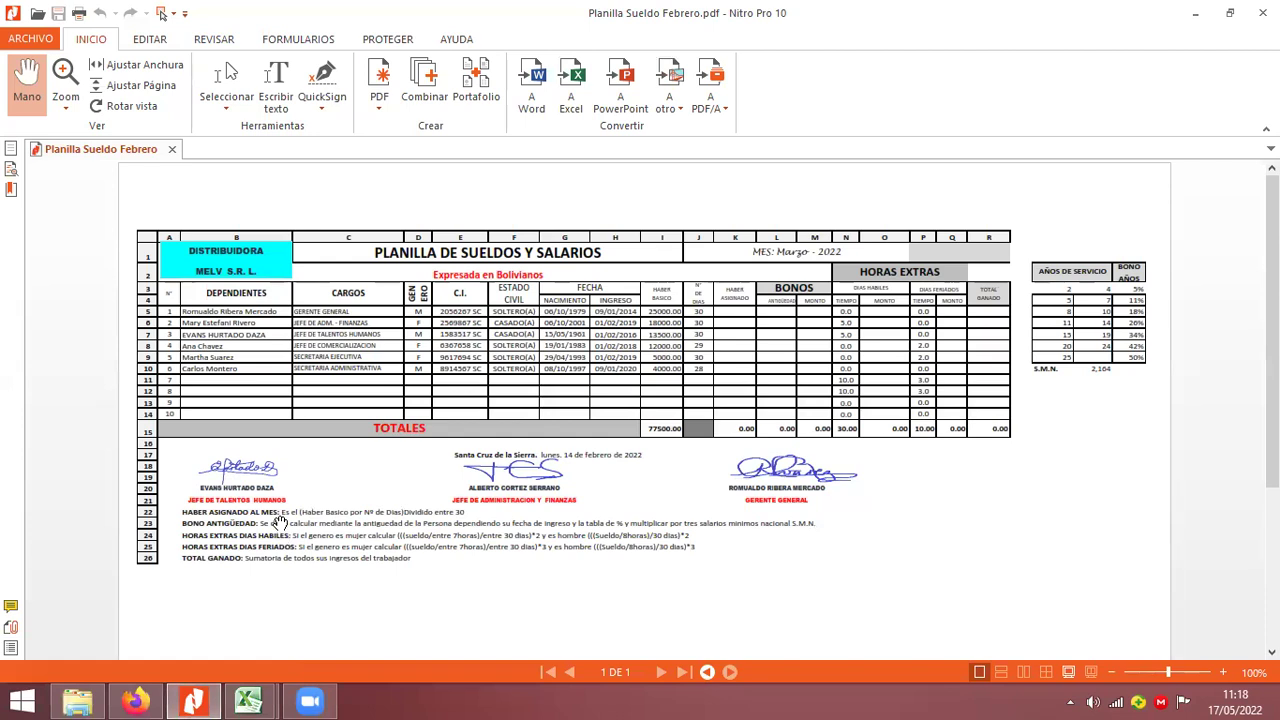
ctrl+scroll(280, 523, up, 2)
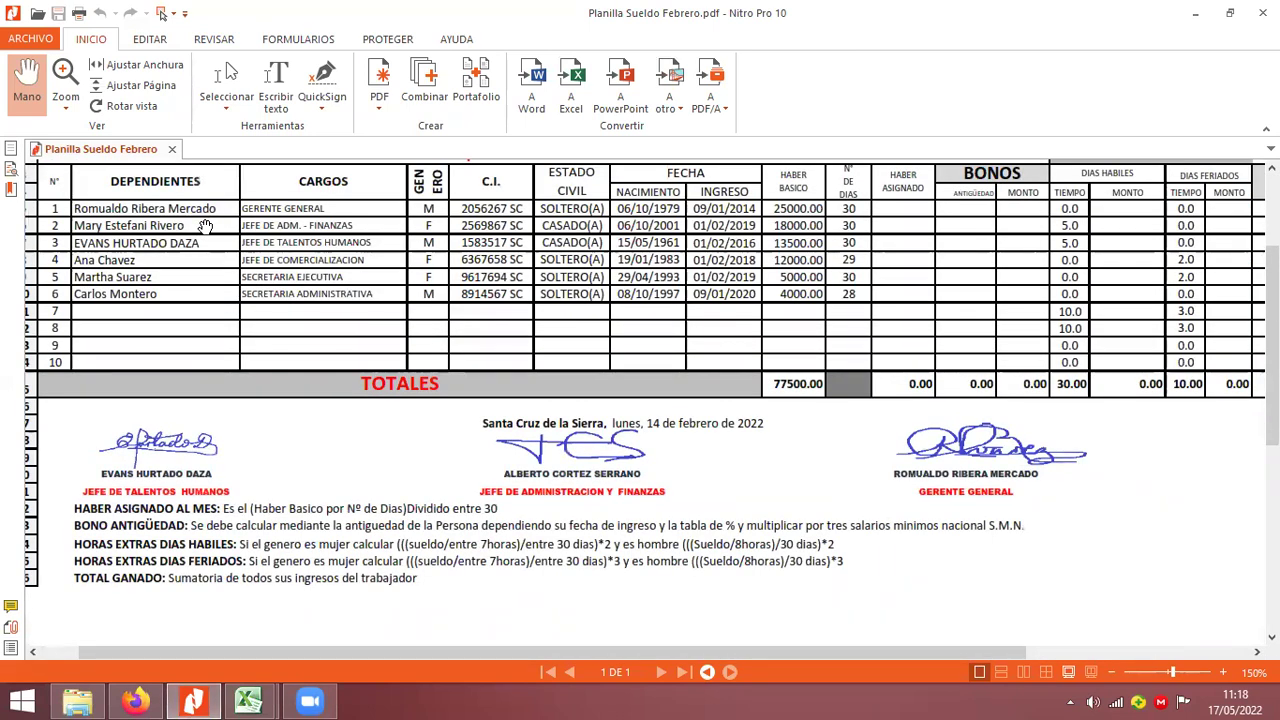
key(alt+Tab)
key(alt+Tab)
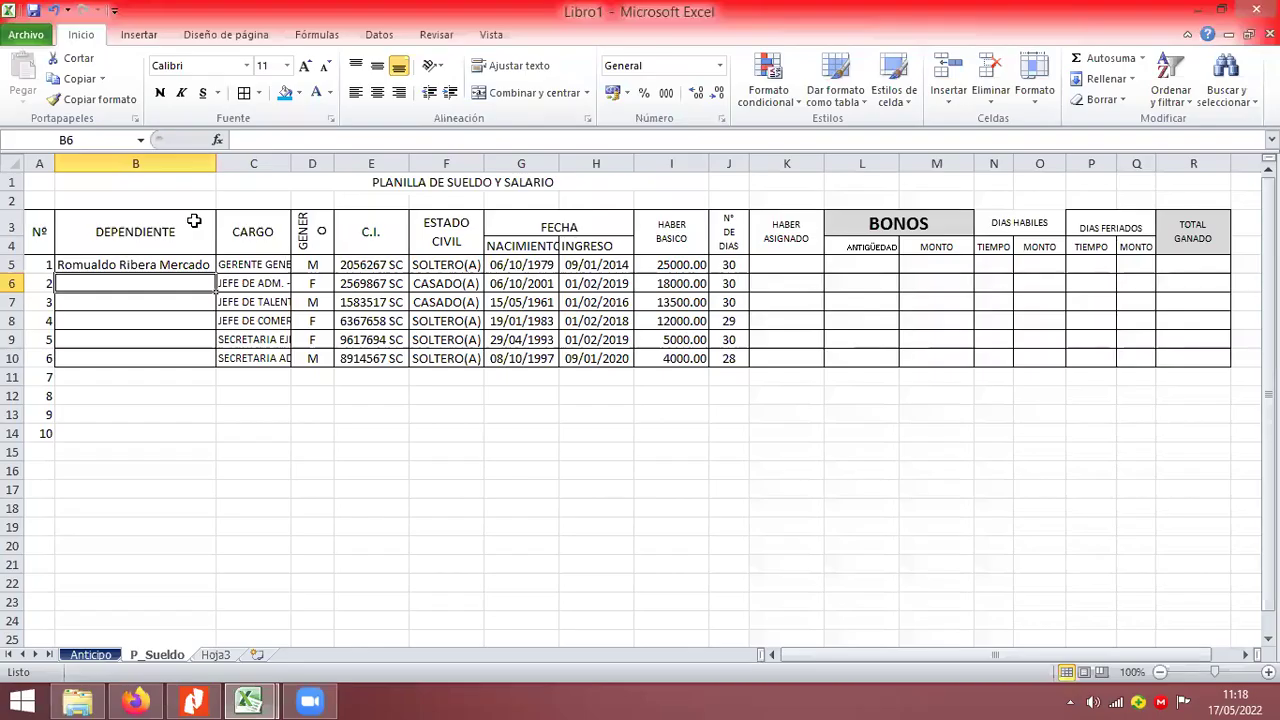
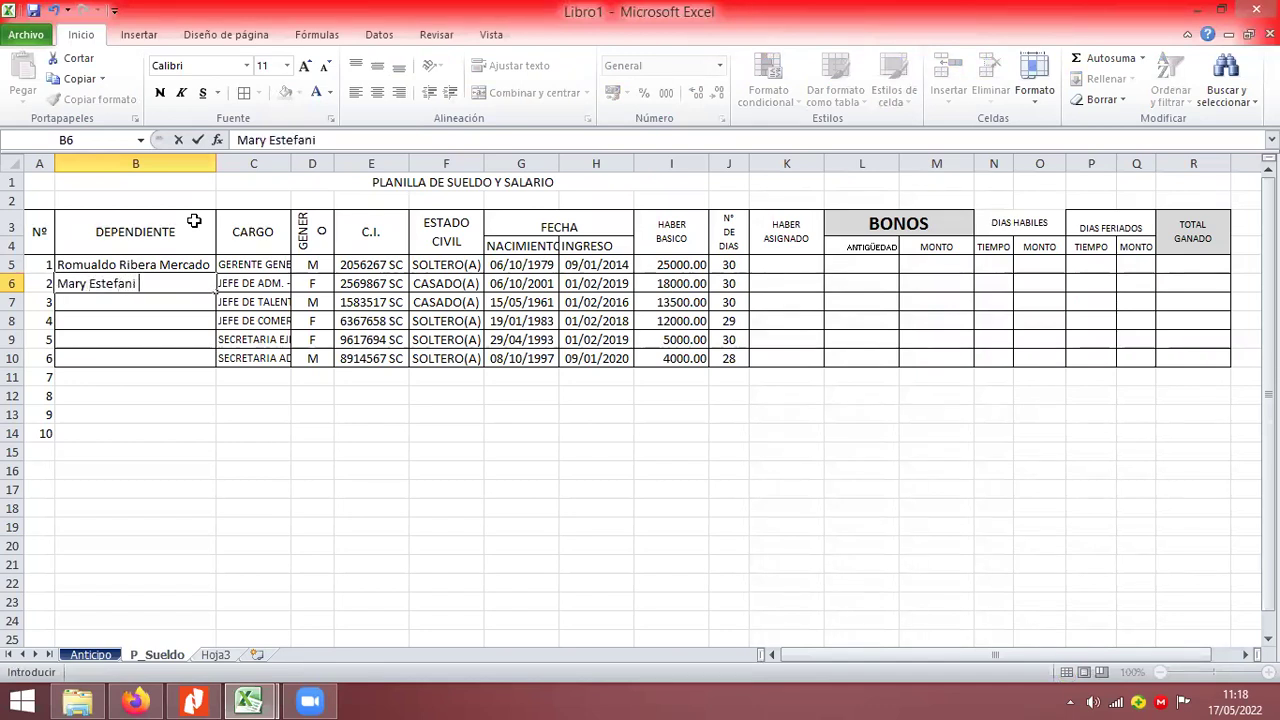
Enter the second and third employees' full names in B6 and B7, reading them from the PDF.
key(Return)
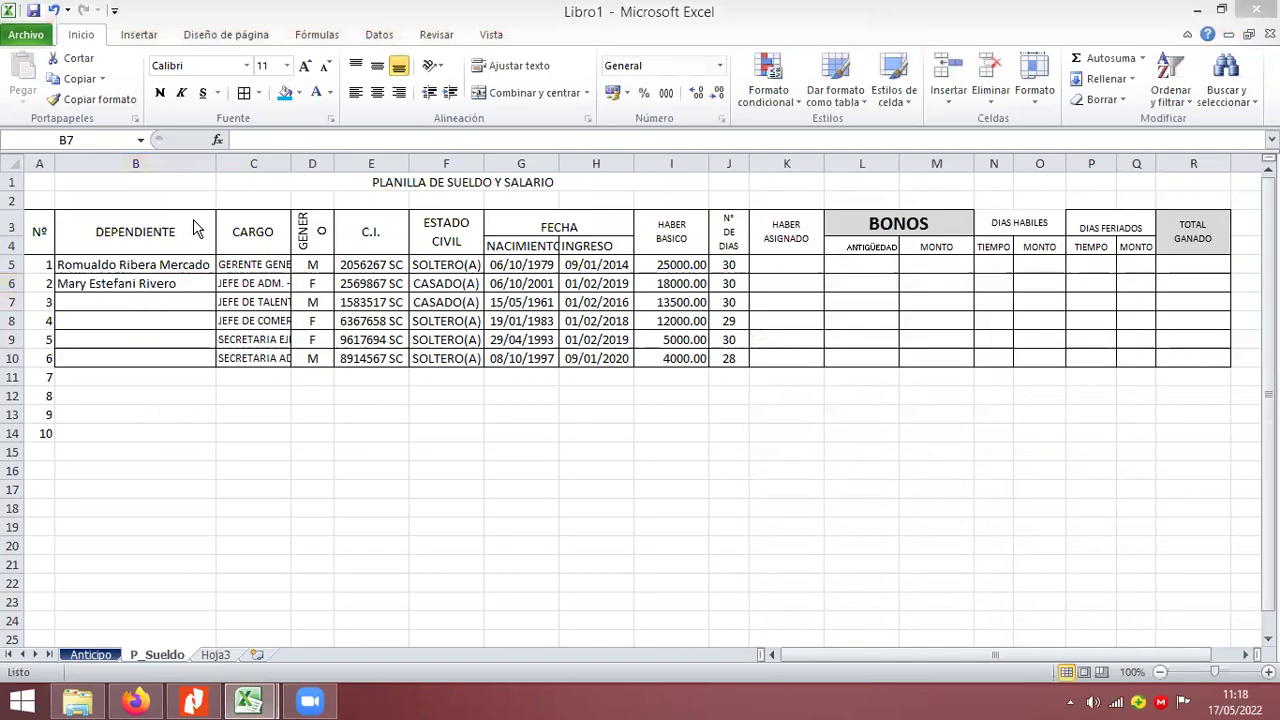
key(alt+Tab)
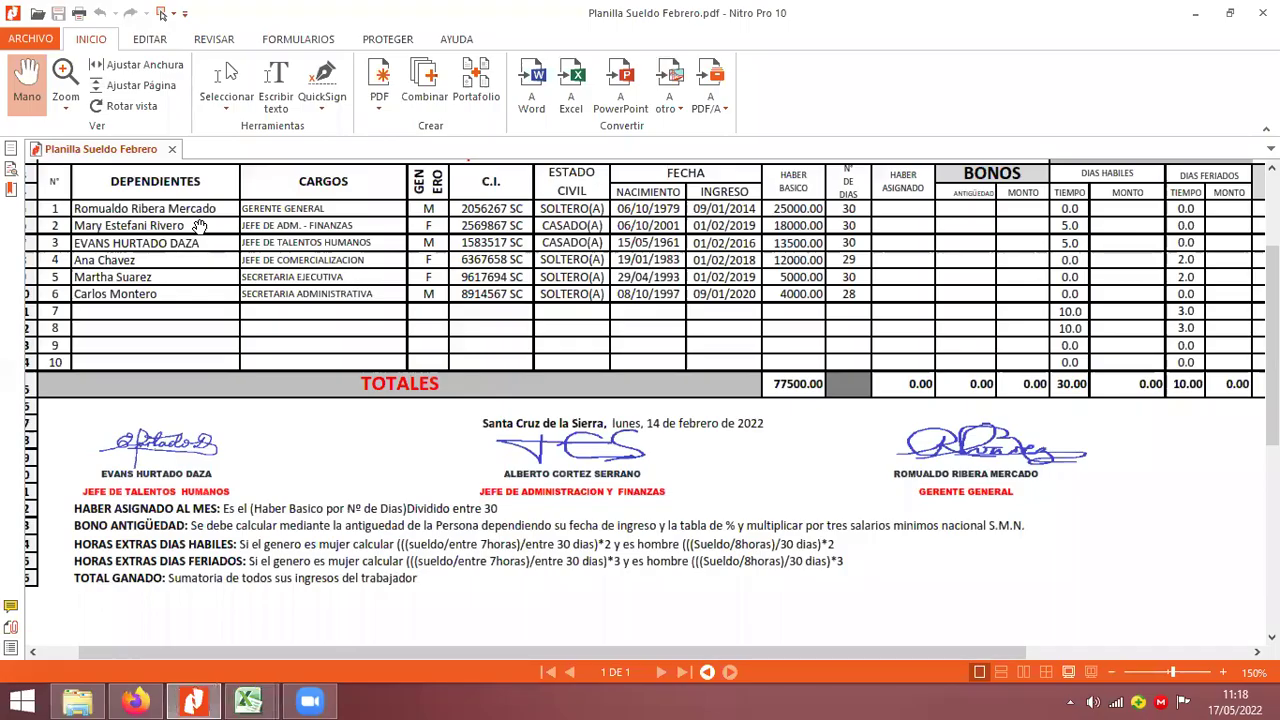
key(alt+Tab)
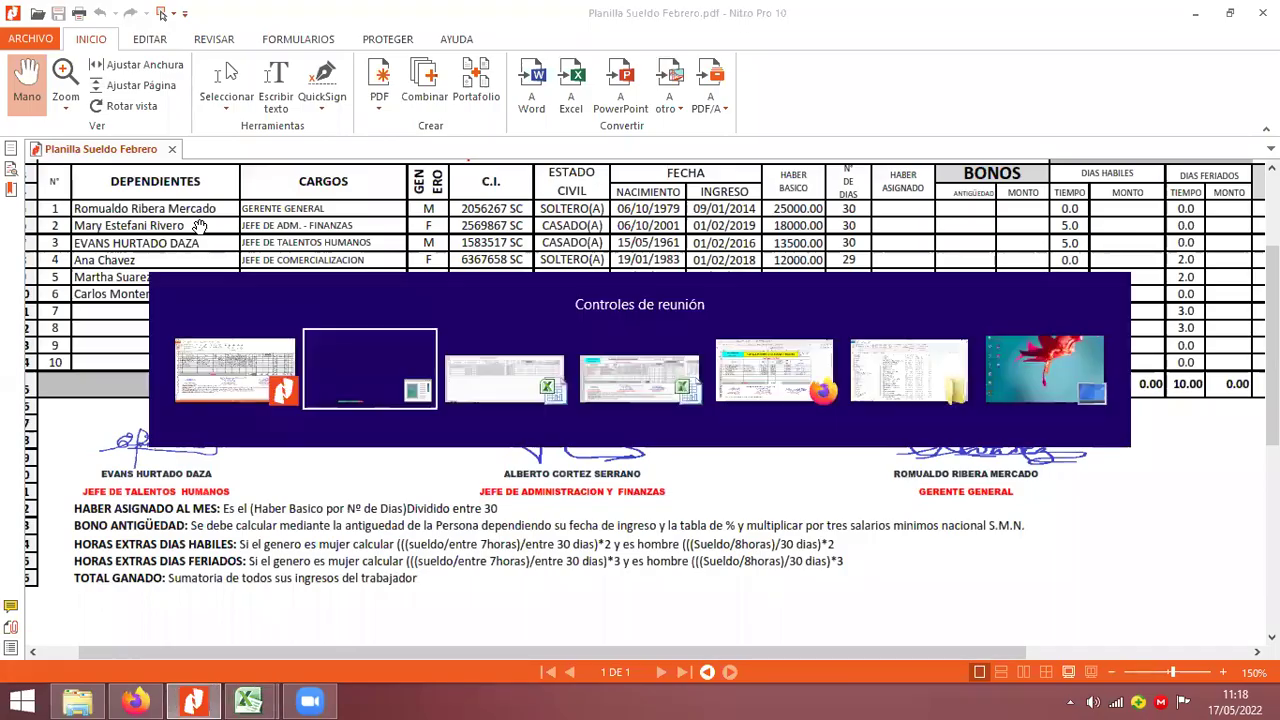
key(alt+Tab)
key(alt+Tab)
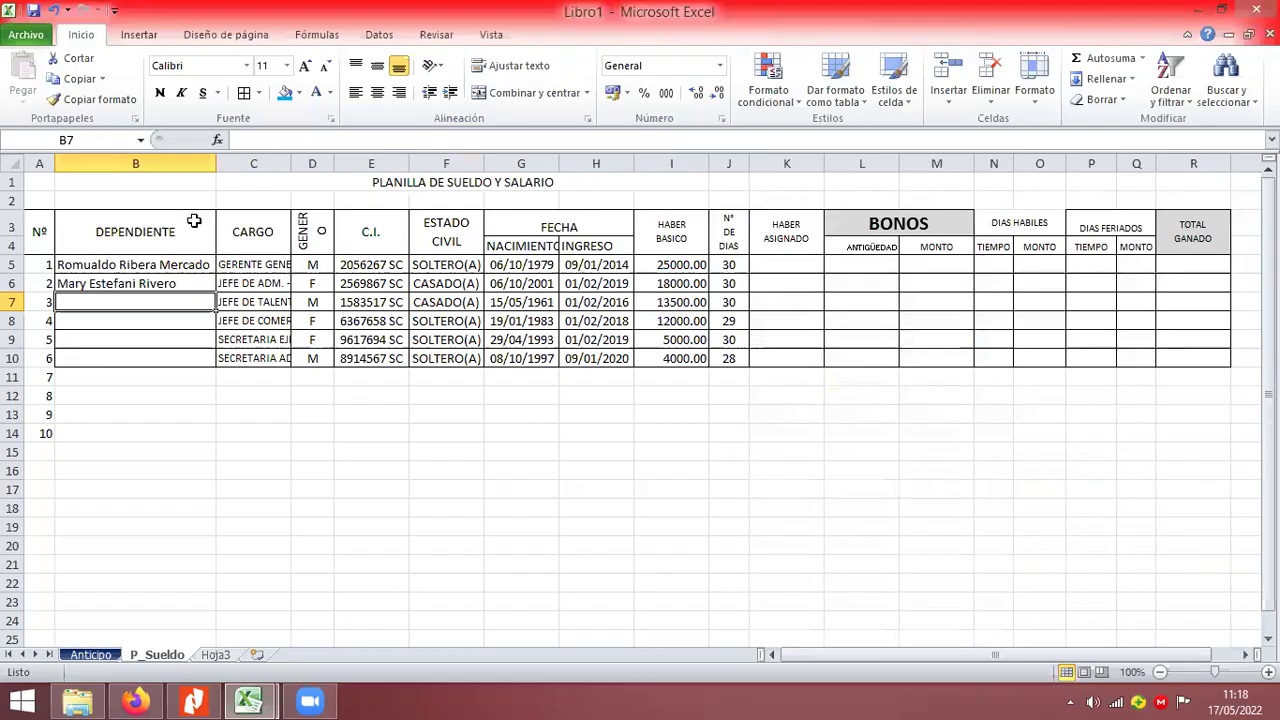
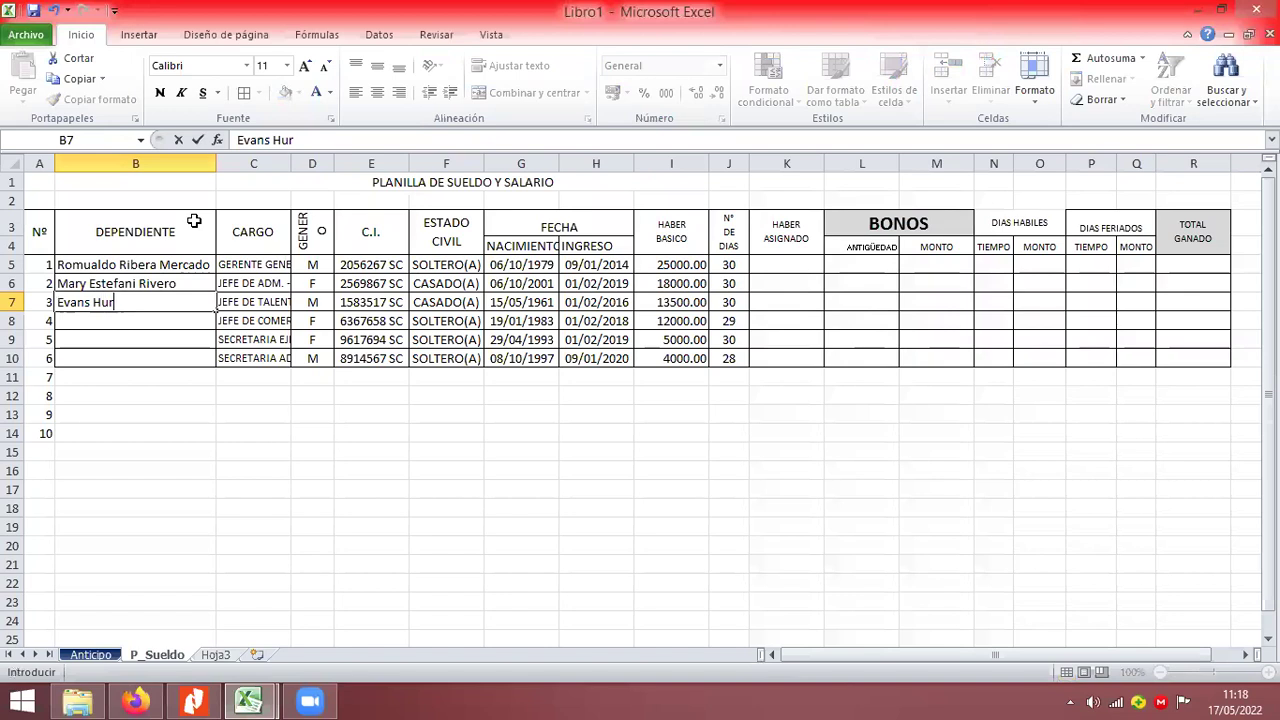
key(Return)
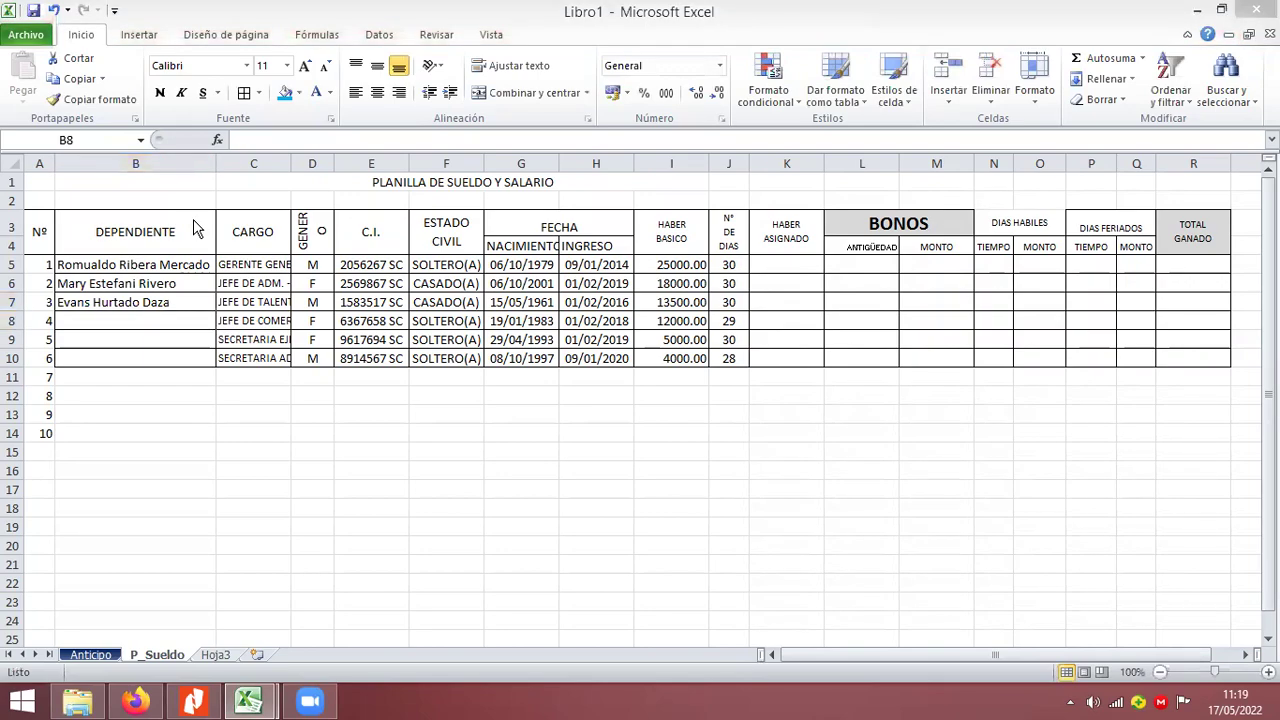
Enter the fourth and fifth employees' names in B8 and B9, checking the PDF payroll.
key(alt+Tab)
key(alt+Tab)
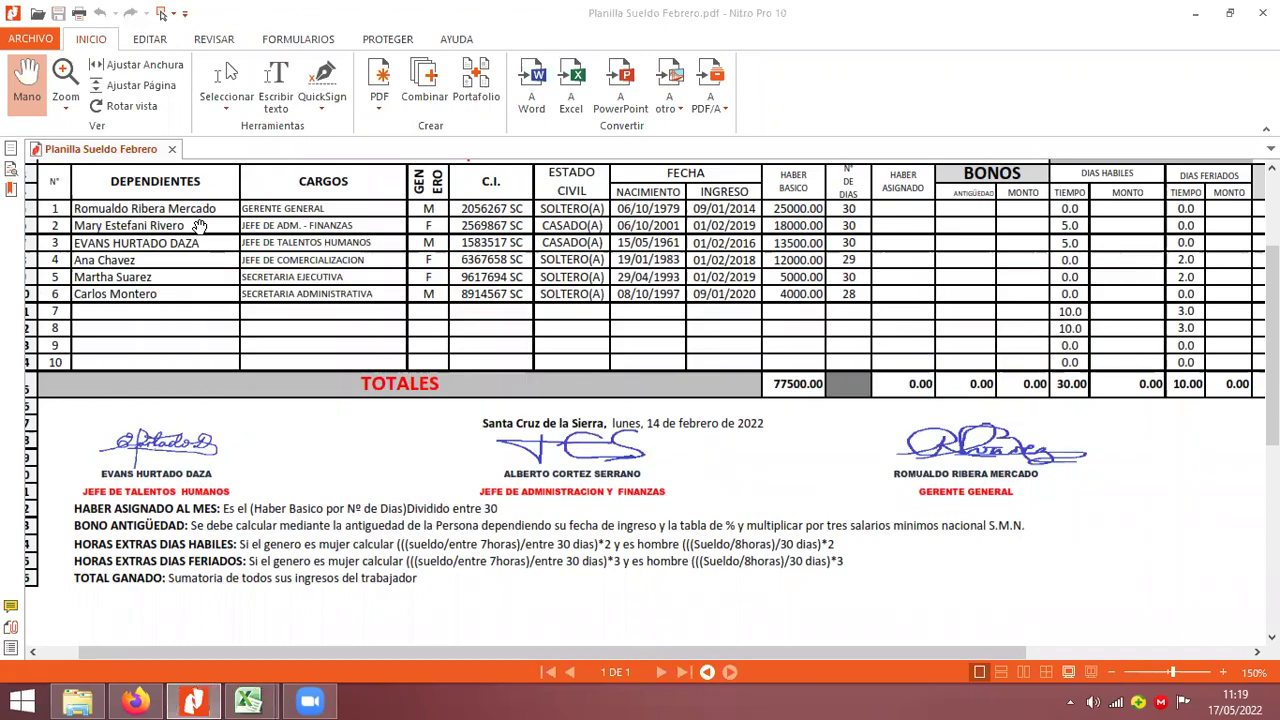
key(alt+Tab)
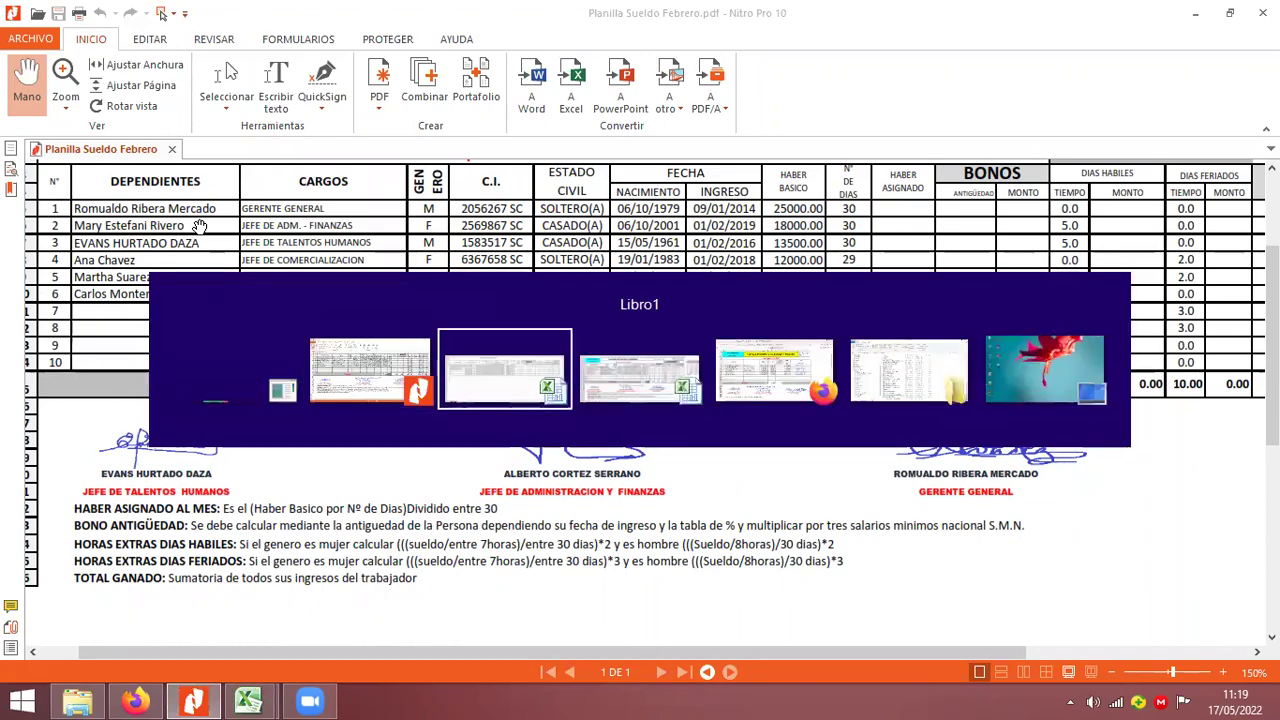
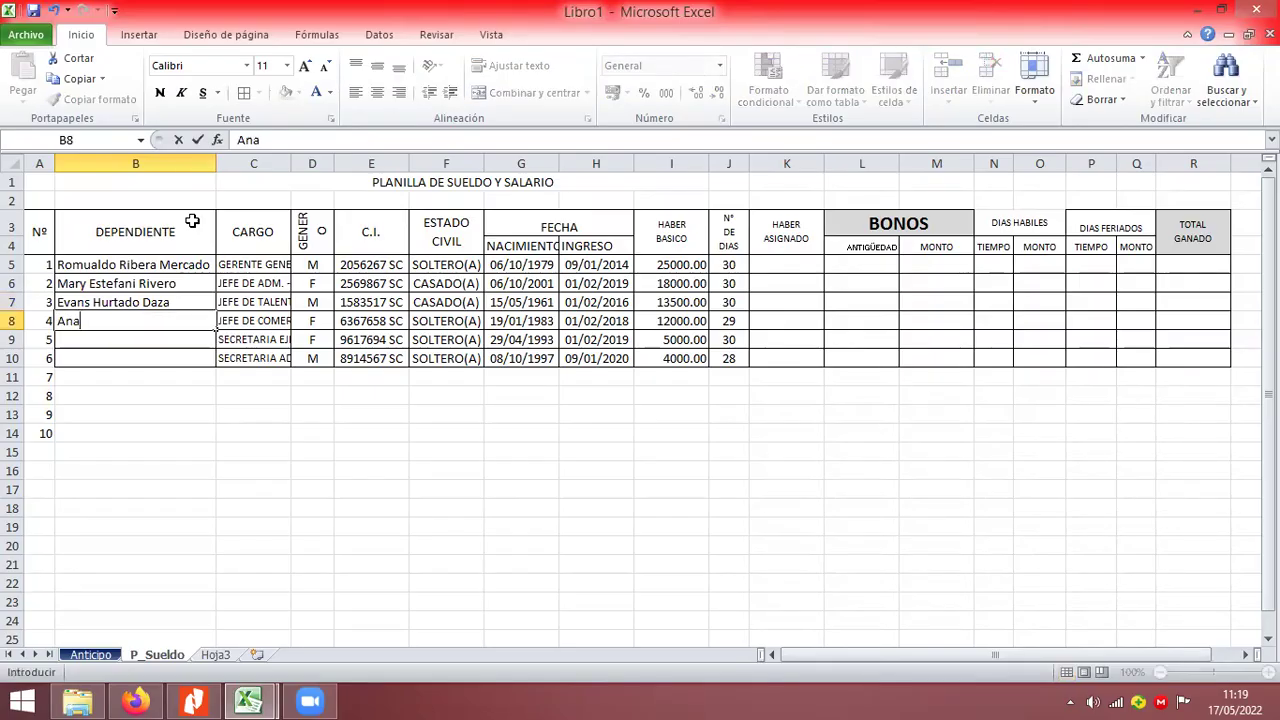
key(Return)
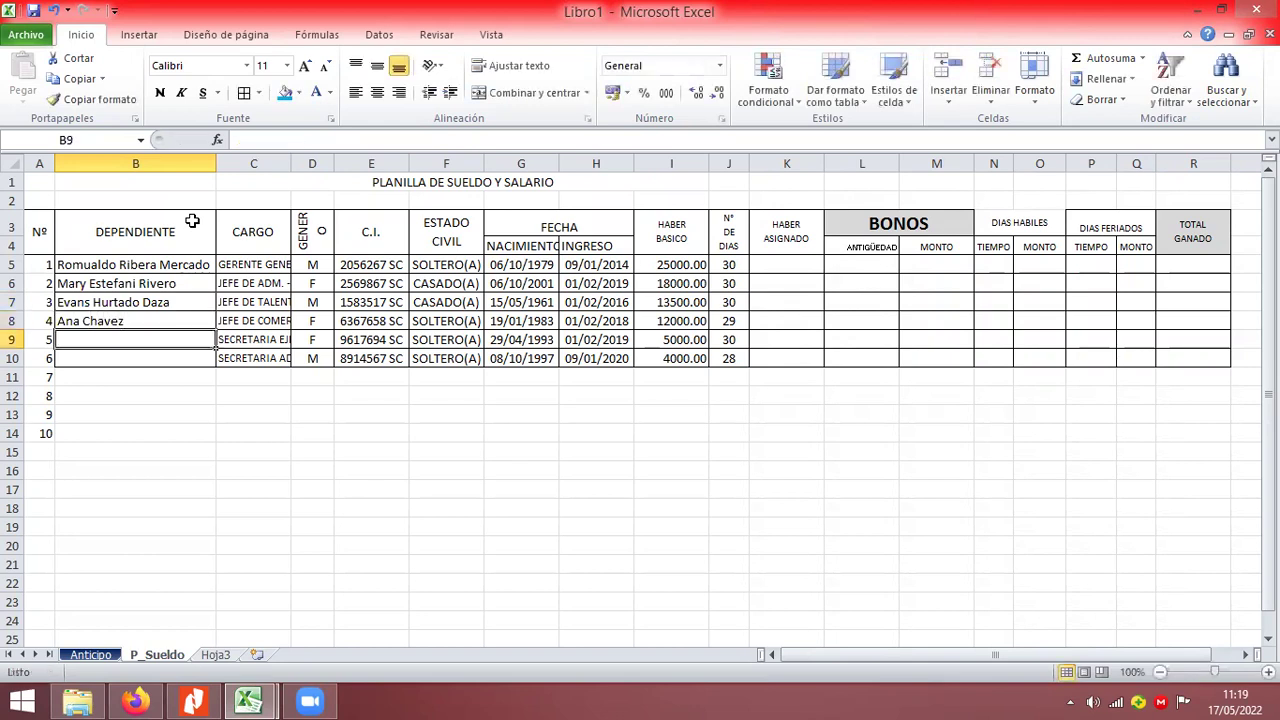
key(alt+Tab)
key(alt+Tab)
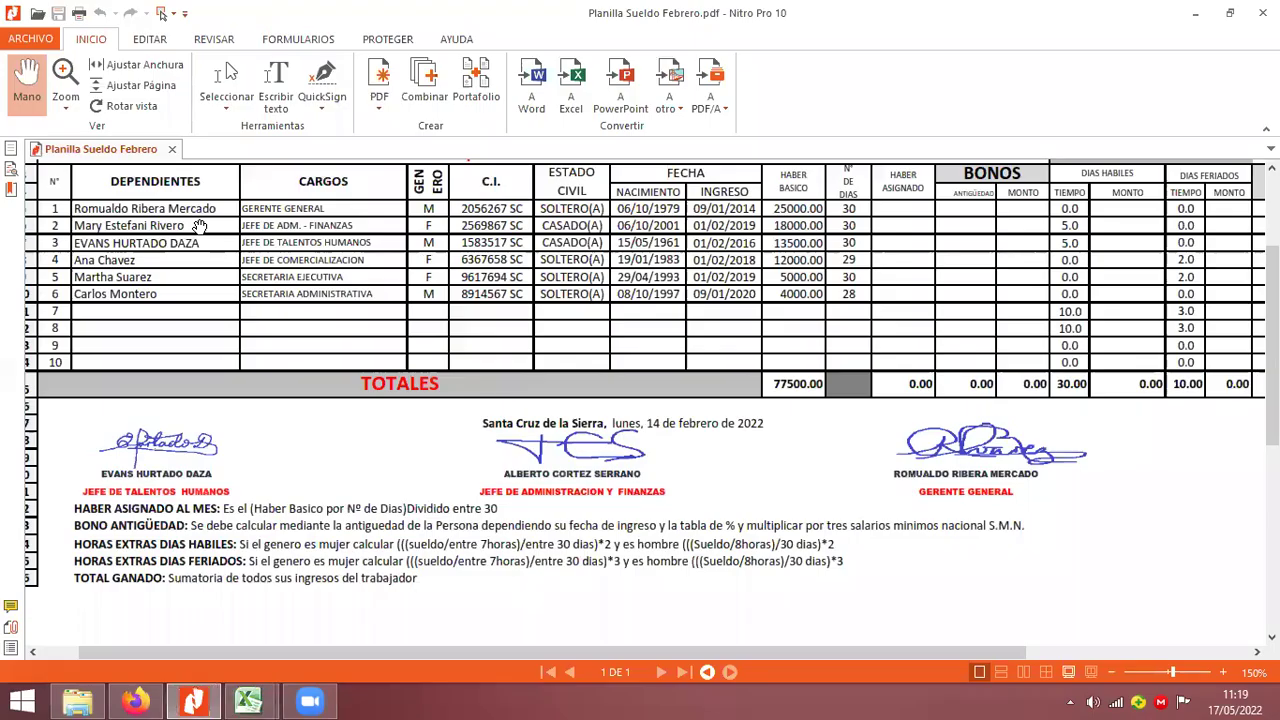
key(alt+Tab)
key(alt+Tab)
key(alt+Tab)
key(alt+Tab)
key(alt+Tab)
key(alt+Tab)
key(alt+Tab)
key(alt+Tab)
key(alt+Tab)
key(alt+Tab)
key(alt+Tab)
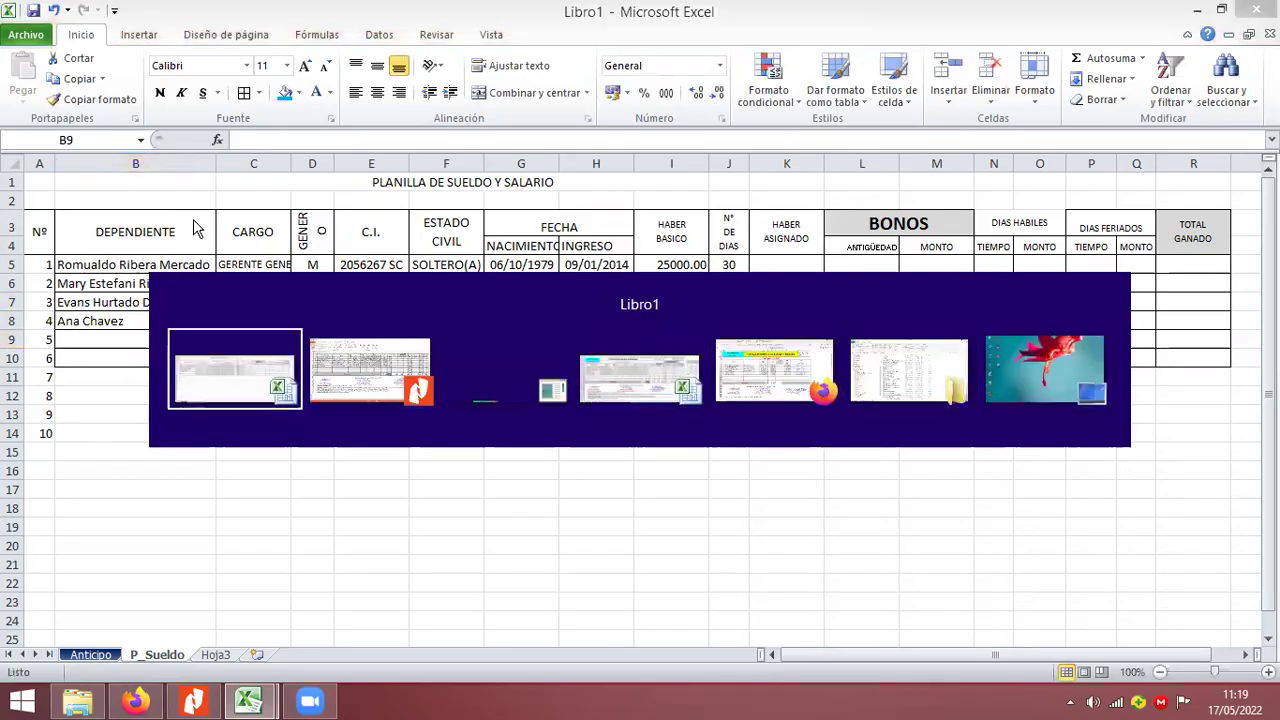
key(alt+Tab)
key(alt+Tab)
key(alt+Tab)
key(alt+Tab)
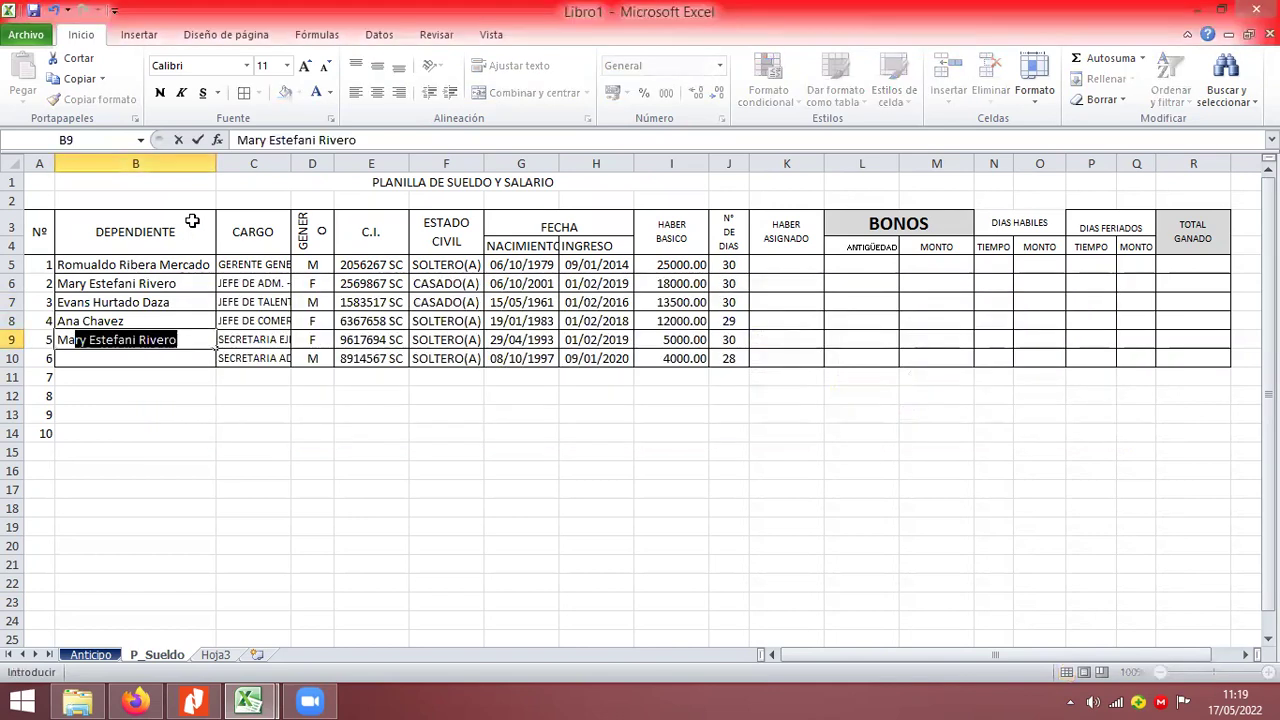
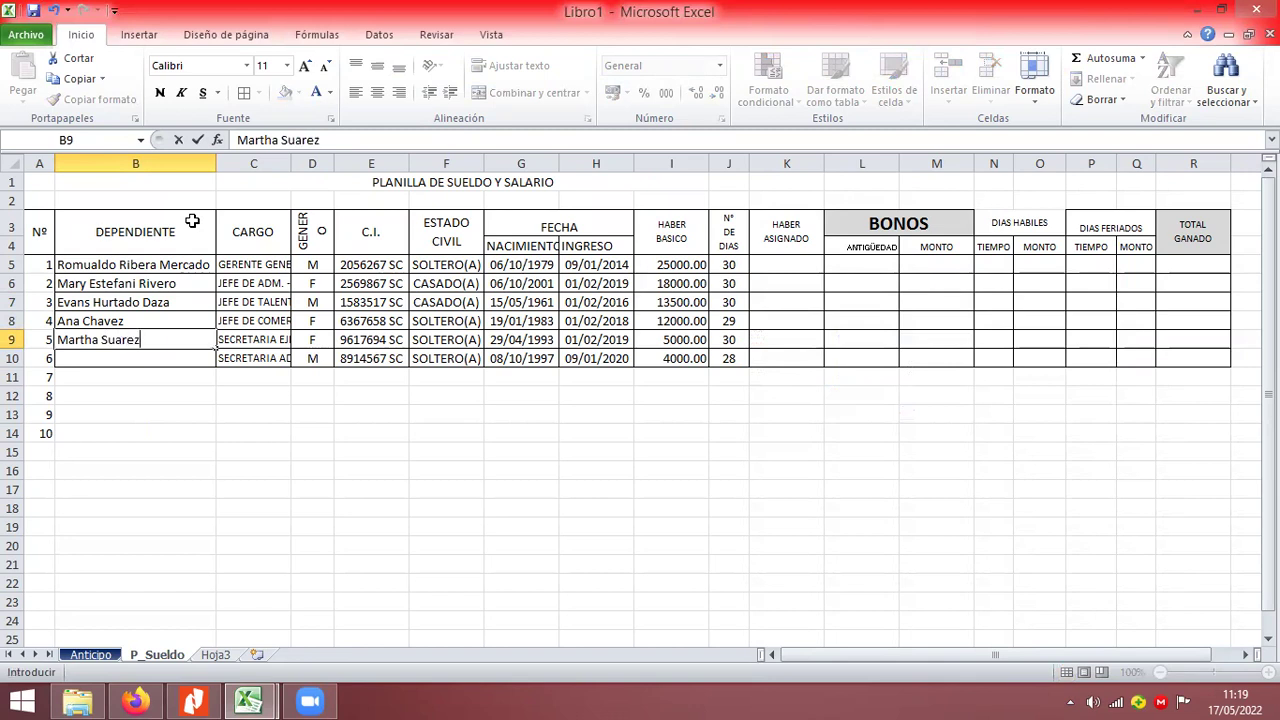
key(Return)
Enter the sixth employee's name in B10, then move toward the salary column.
key(alt+Tab)
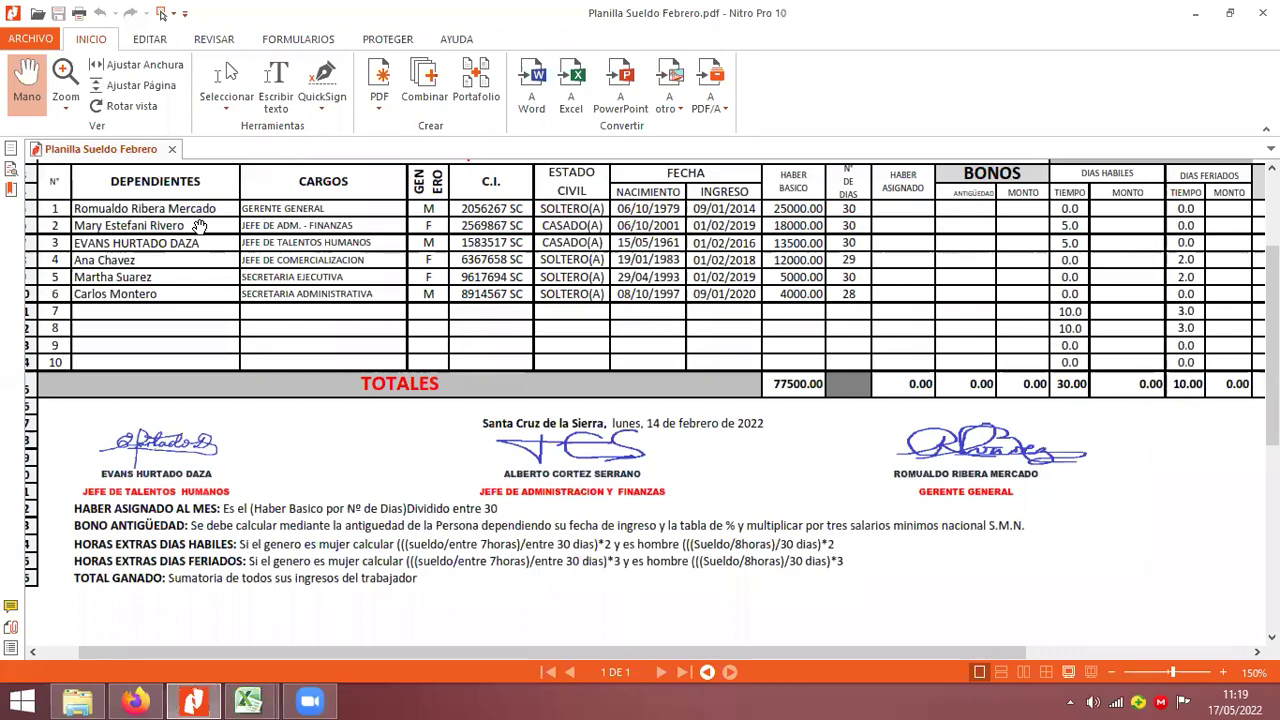
key(alt+Tab)
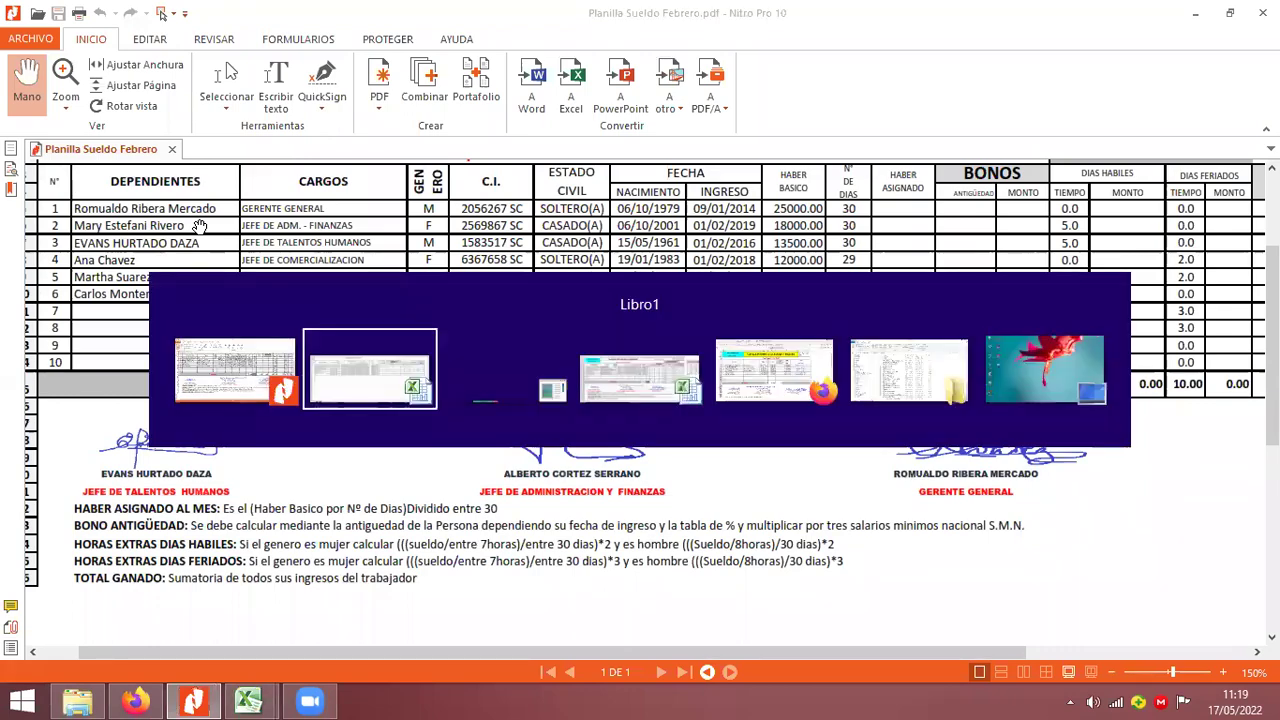
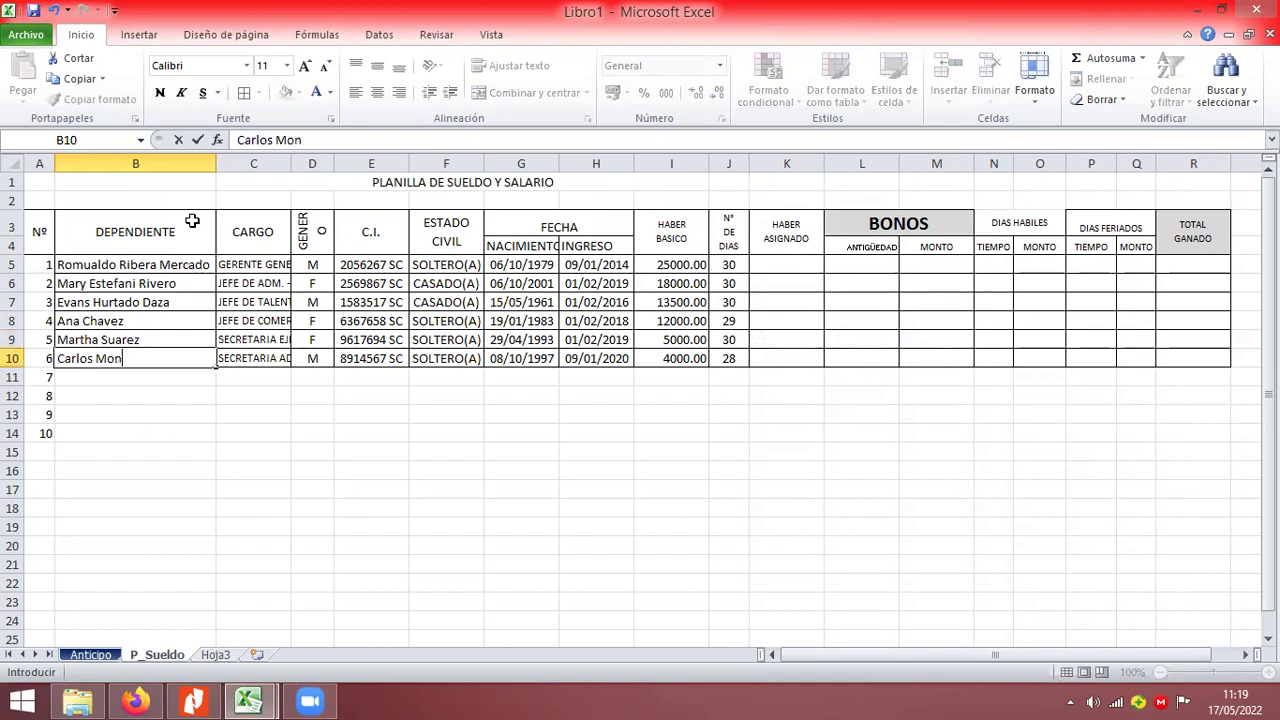
key(Return)
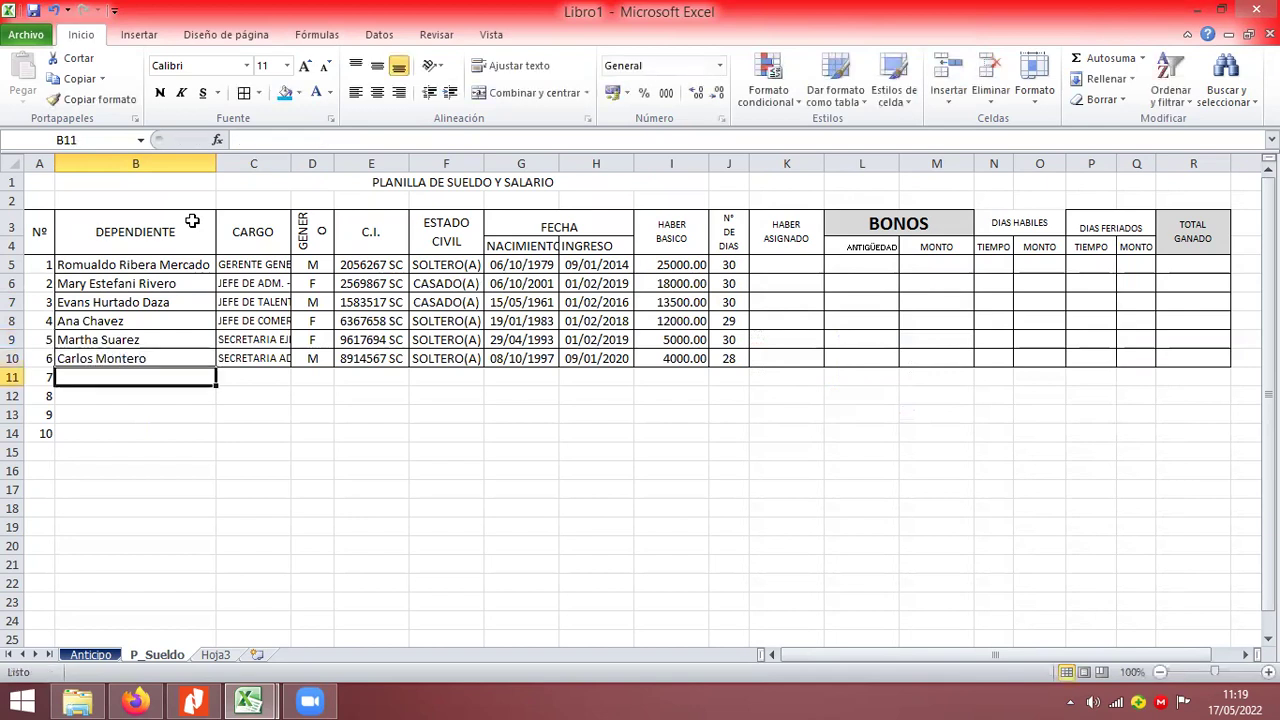
key(Right)
key(Right)
key(Right)
key(Right)
key(Up)
key(Up)
key(Right)
key(Right)
key(Right)
key(Right)
key(Right)
key(Up)
key(Up)
key(Up)
key(Up)
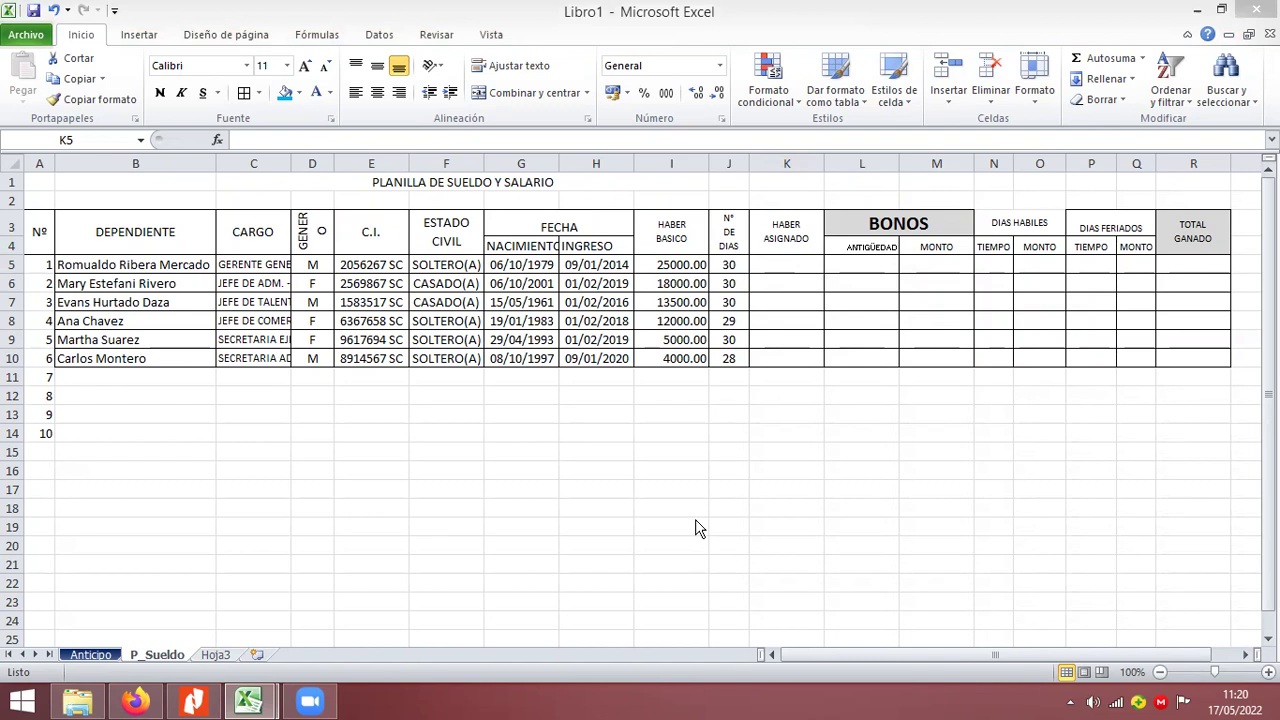
Copy the six employee names from P_Sueldo B5:B10 into the Anticipo Dependiente column.
click(840, 281)
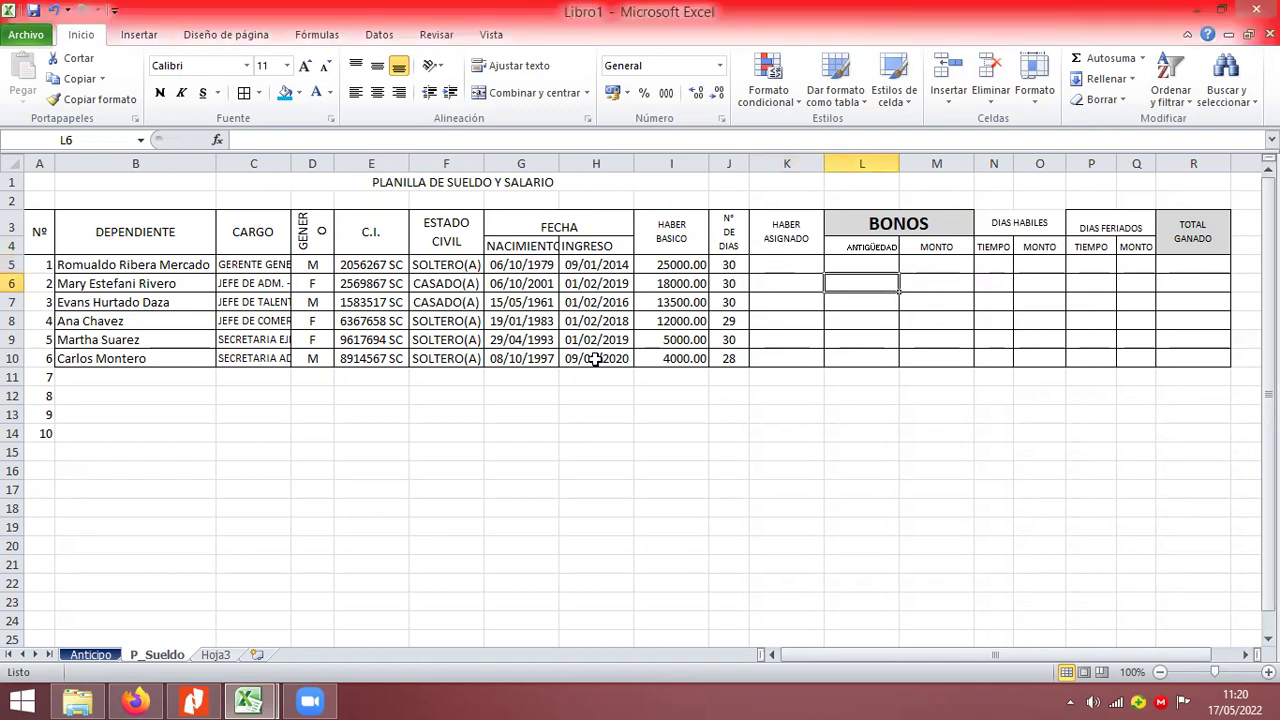
click(91, 654)
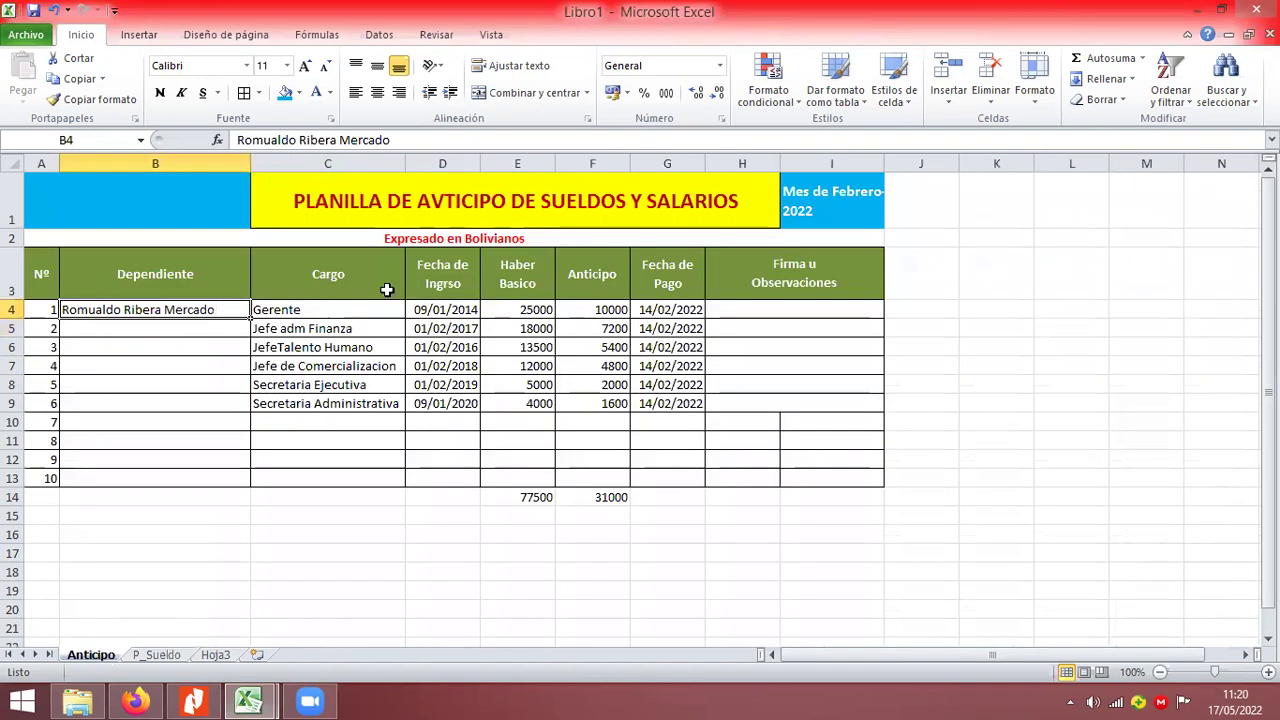
click(523, 215)
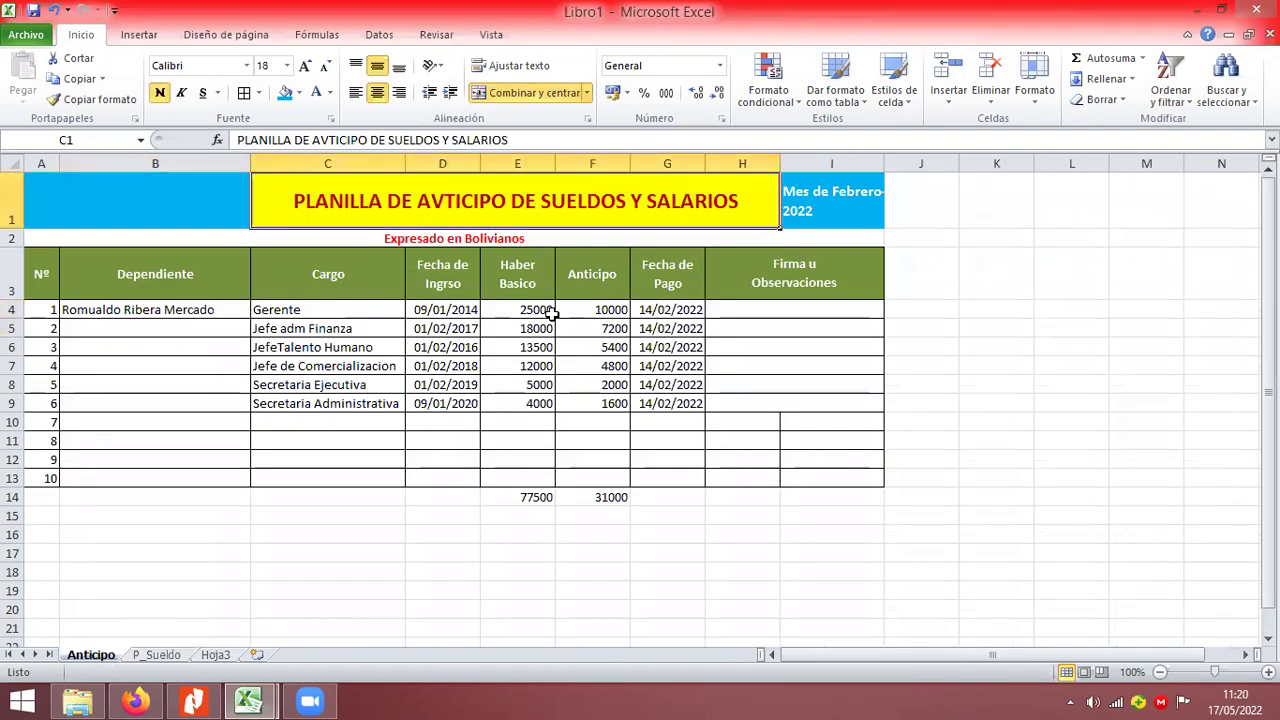
drag(228, 310, 242, 403)
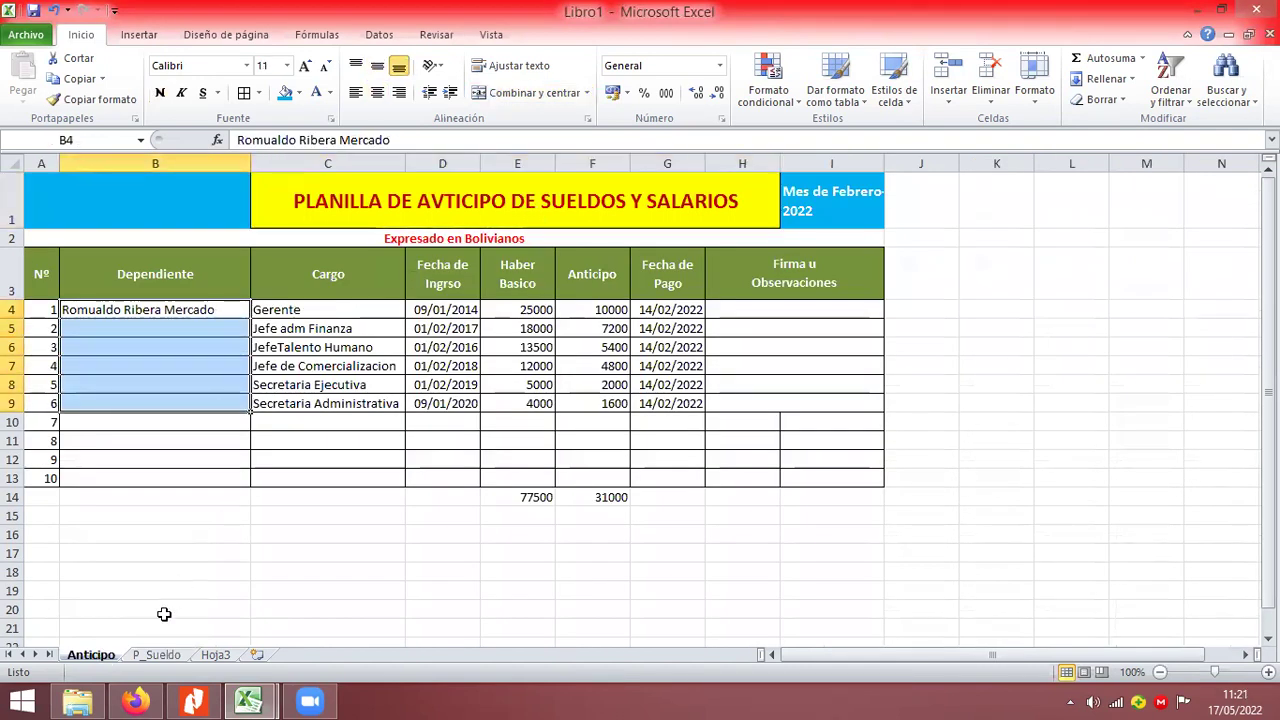
click(165, 655)
drag(205, 265, 196, 359)
key(ctrl+c)
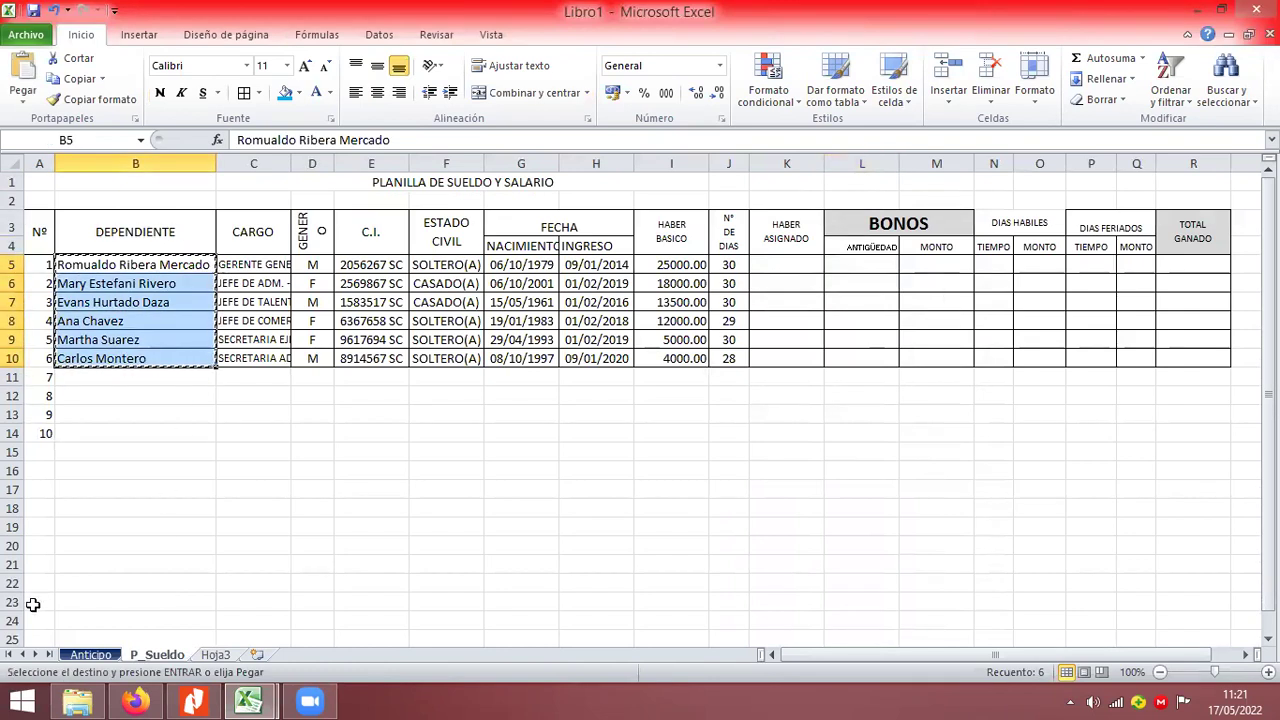
click(90, 655)
key(Return)
Check the Anticipo advance amounts total 31000, then return to the payroll sheet.
click(568, 347)
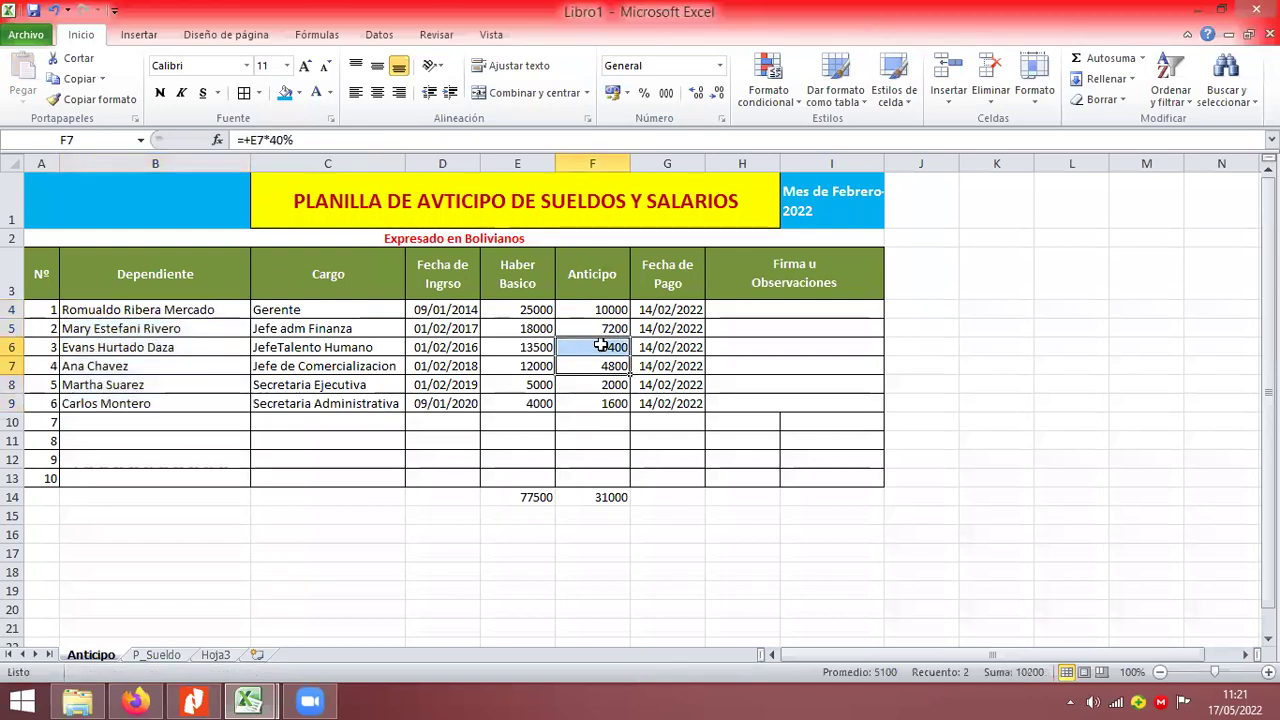
drag(611, 311, 607, 393)
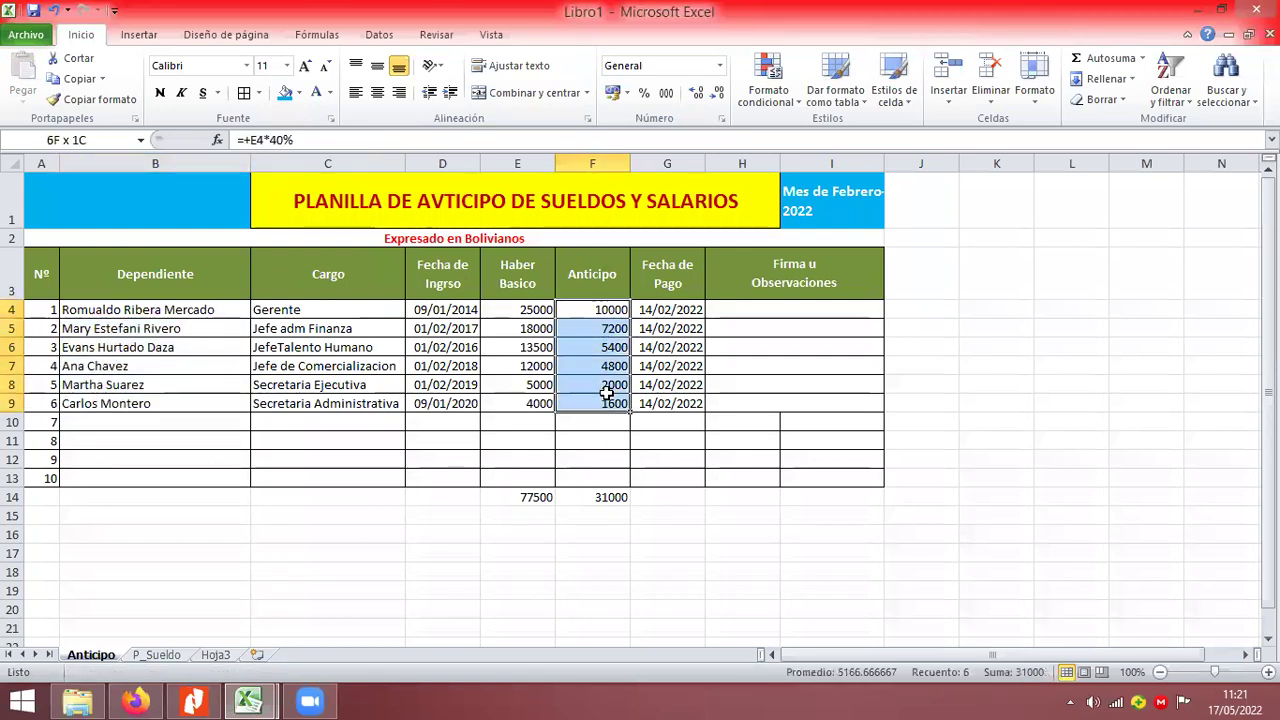
click(1134, 312)
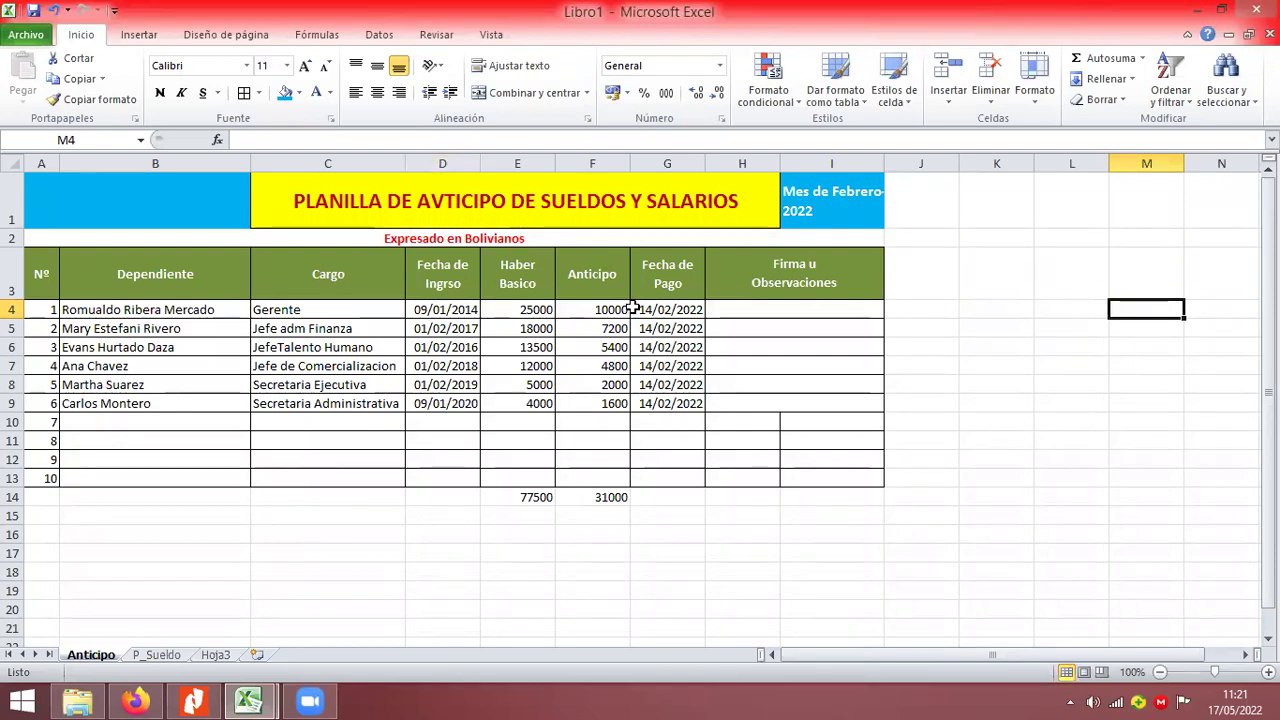
click(1066, 305)
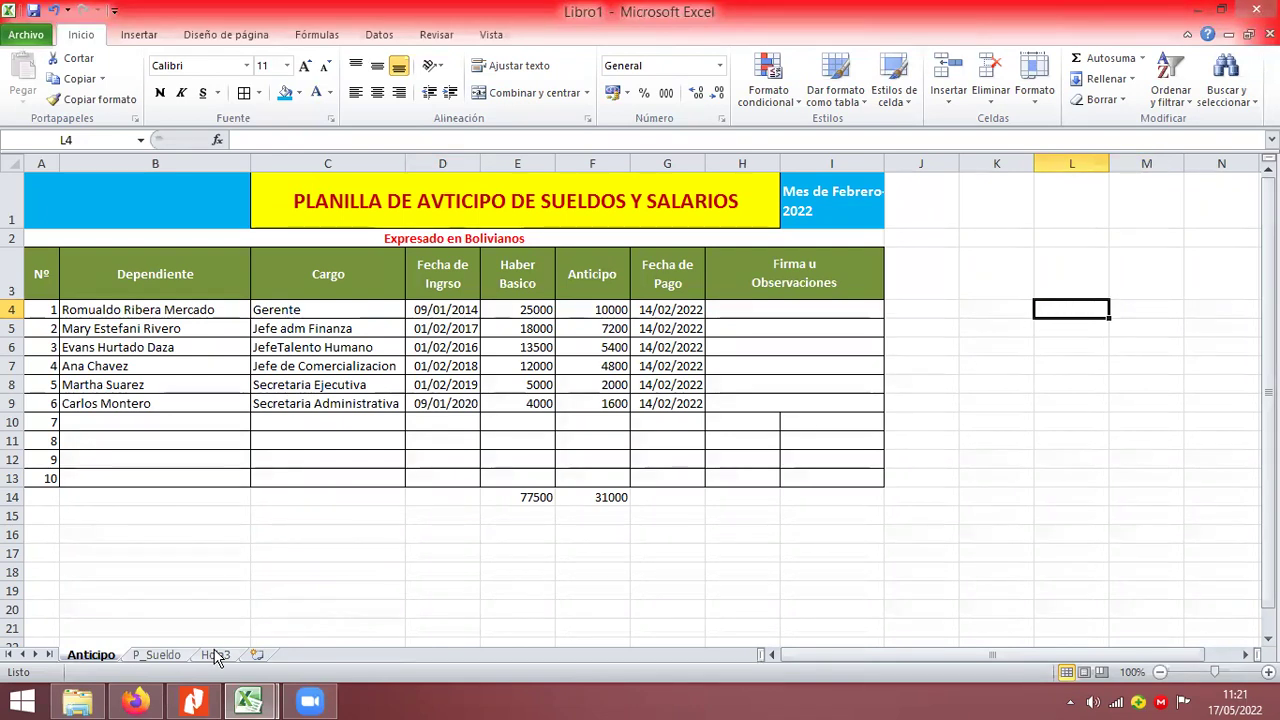
click(170, 655)
Review the HABER BASICO, HABER ASIGNADO and antigüedad cells, then open the blank Hoja3 sheet.
click(660, 266)
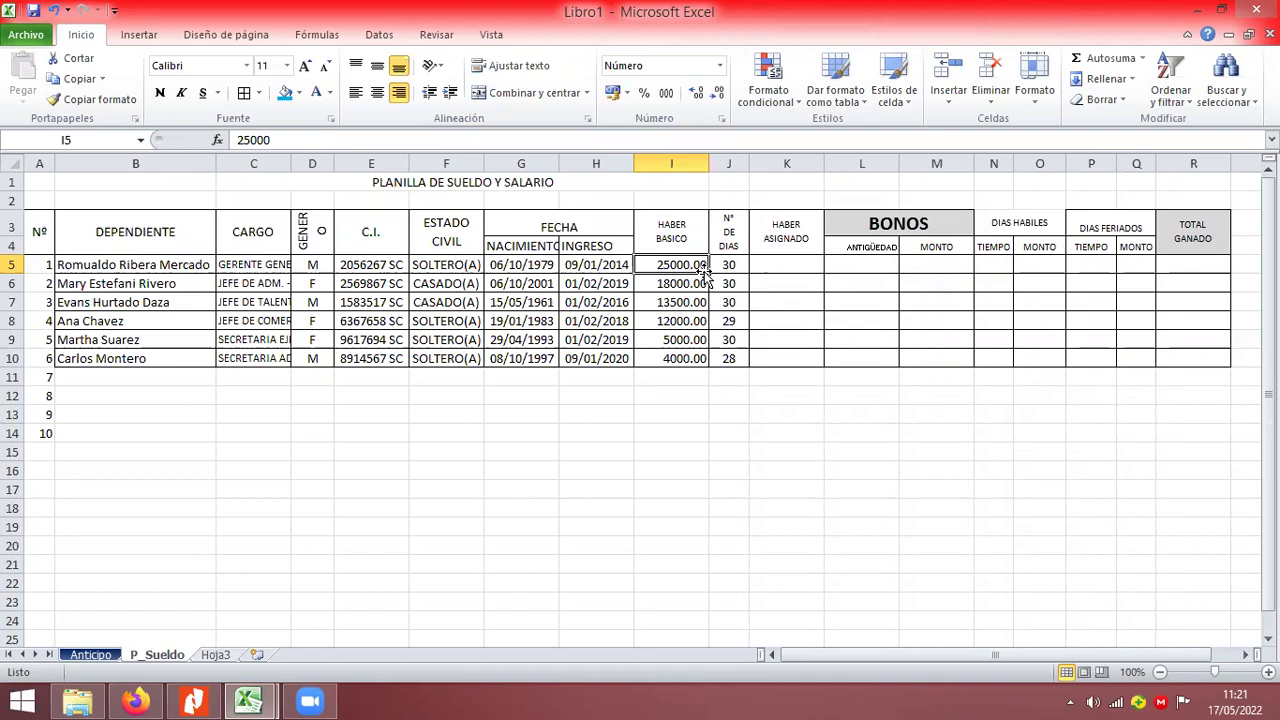
click(805, 265)
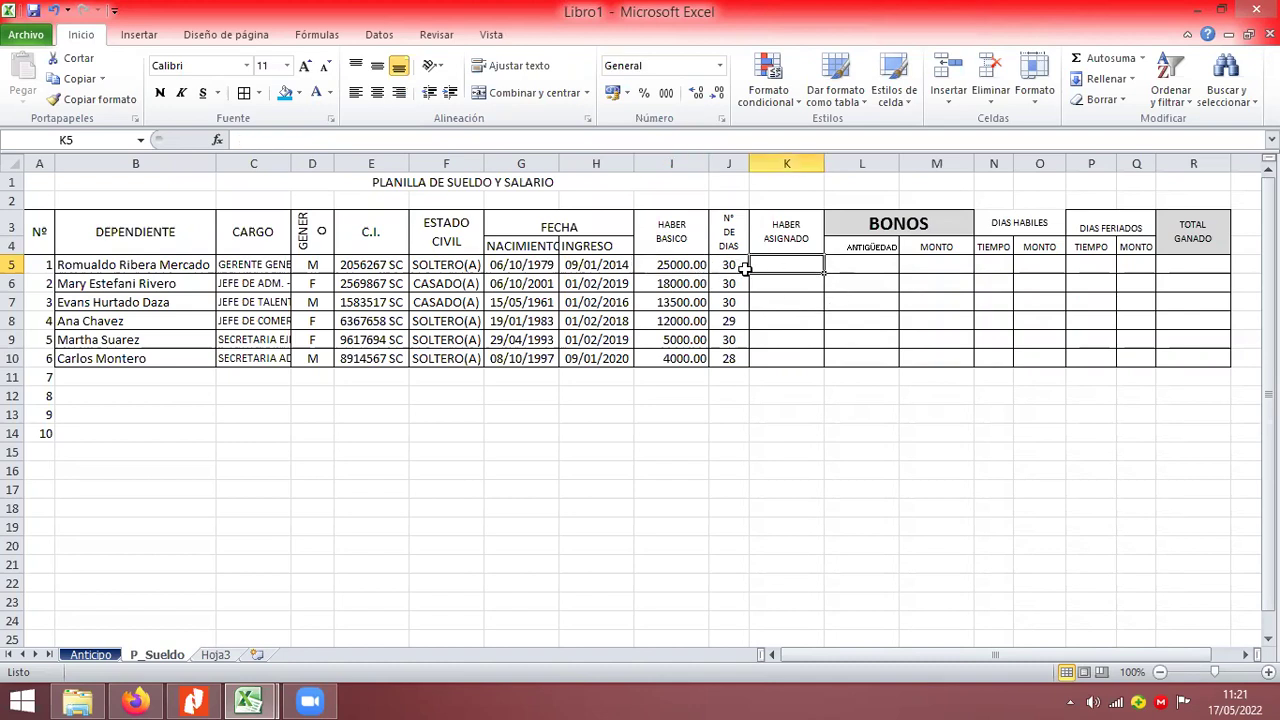
drag(695, 258, 674, 251)
click(688, 240)
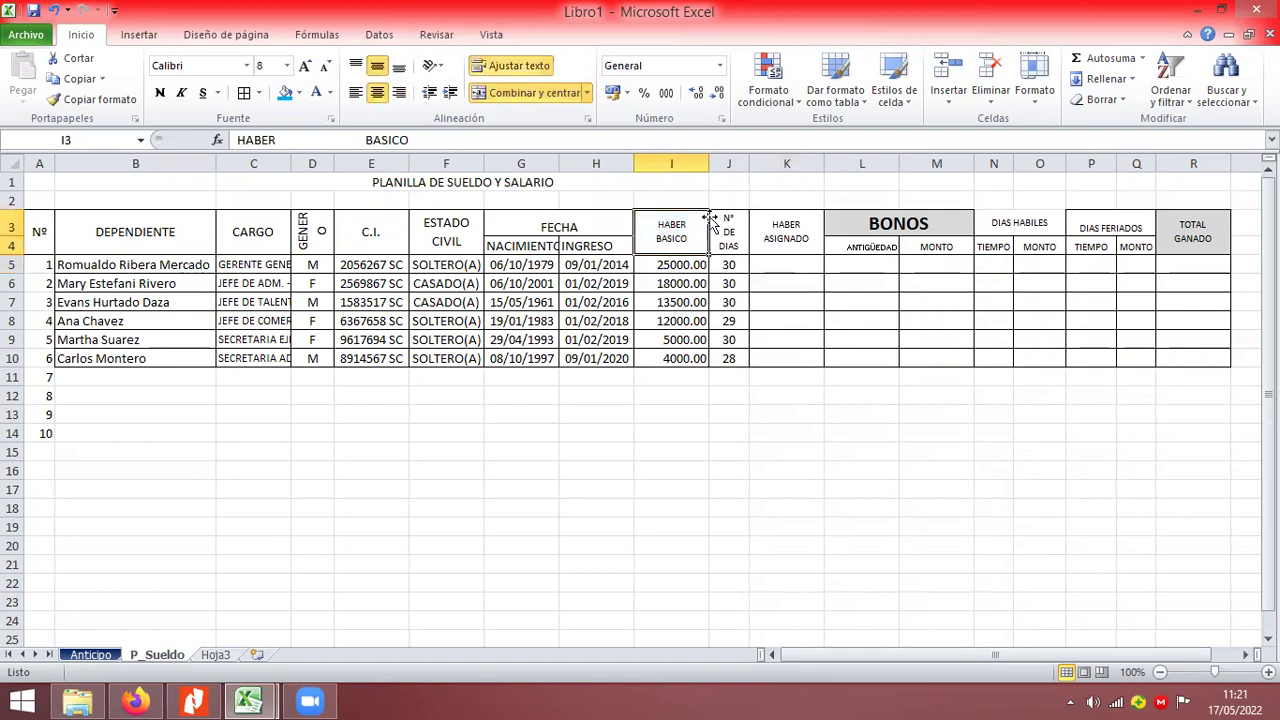
click(775, 230)
click(780, 262)
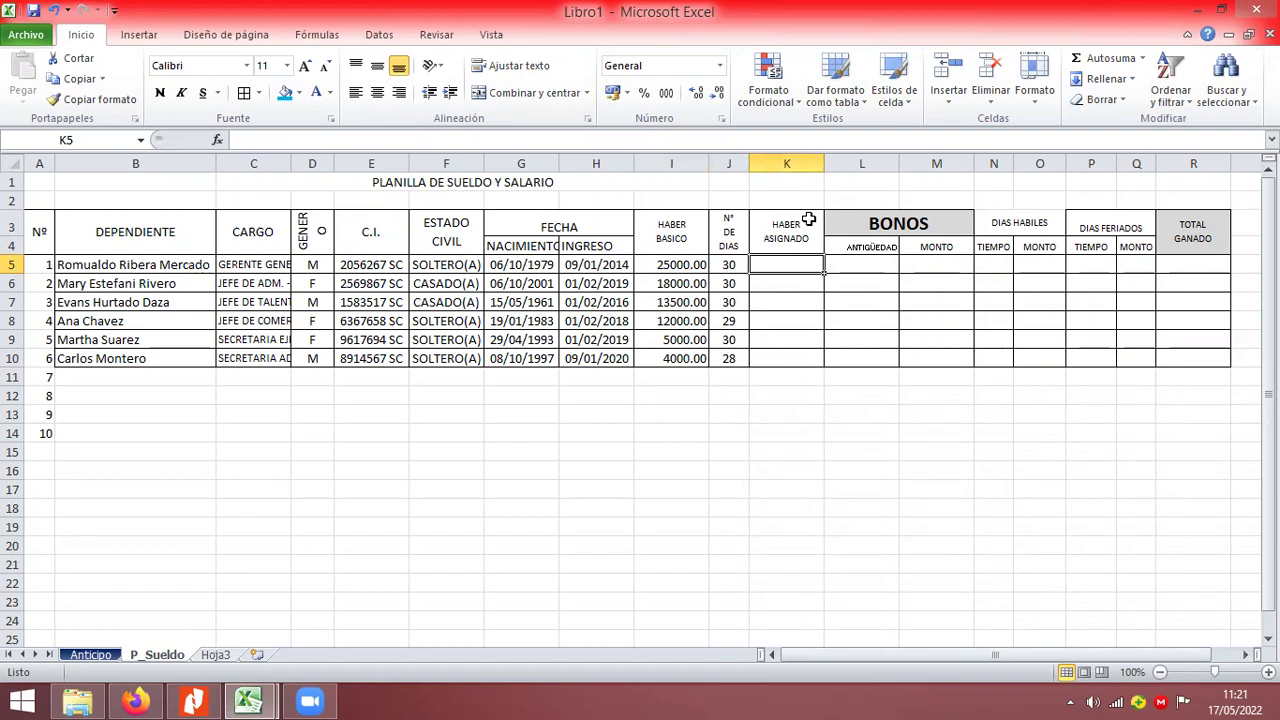
click(694, 377)
drag(885, 340, 885, 321)
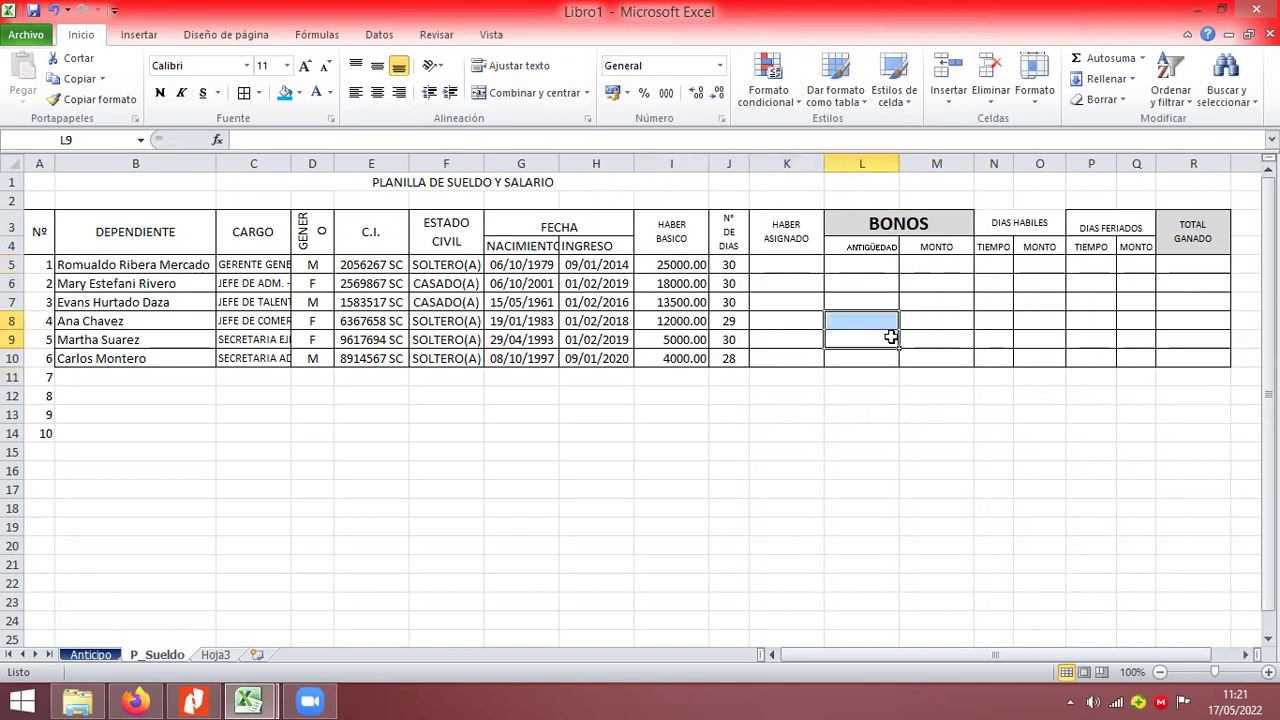
click(903, 304)
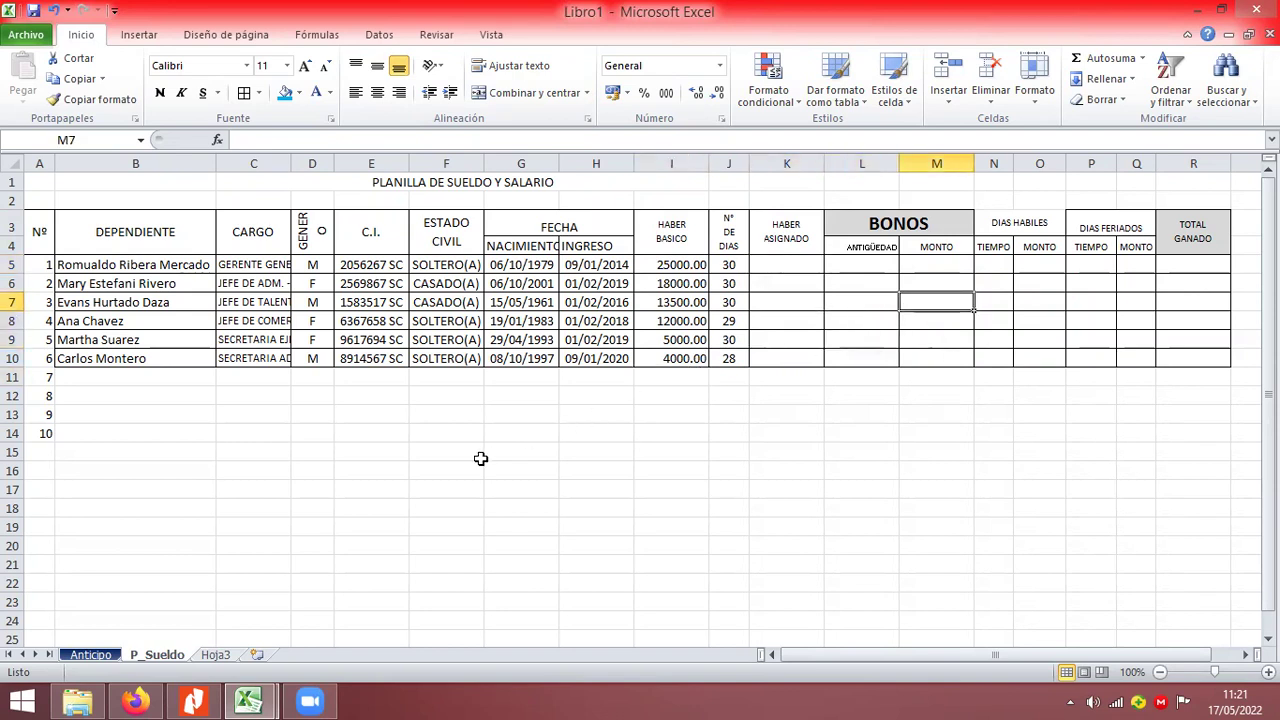
click(217, 652)
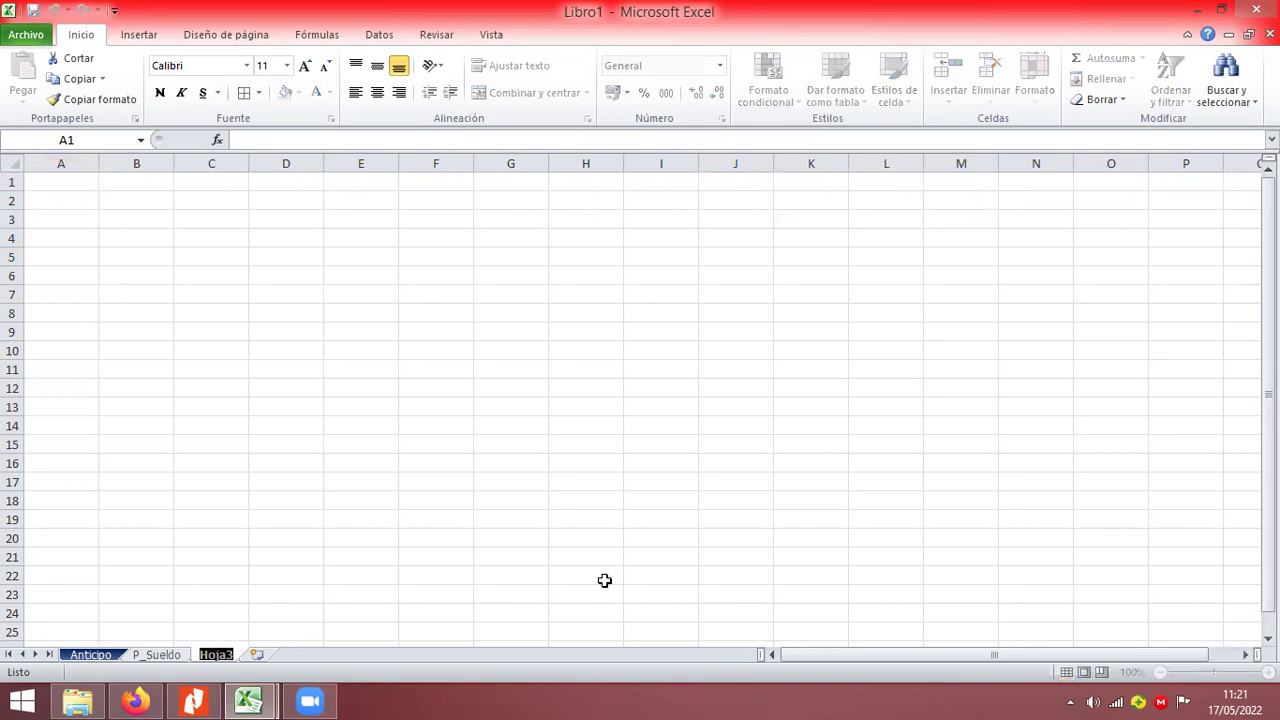
Rename the Hoja3 sheet to Descuentos.
text(Descuentos)
key(Return)
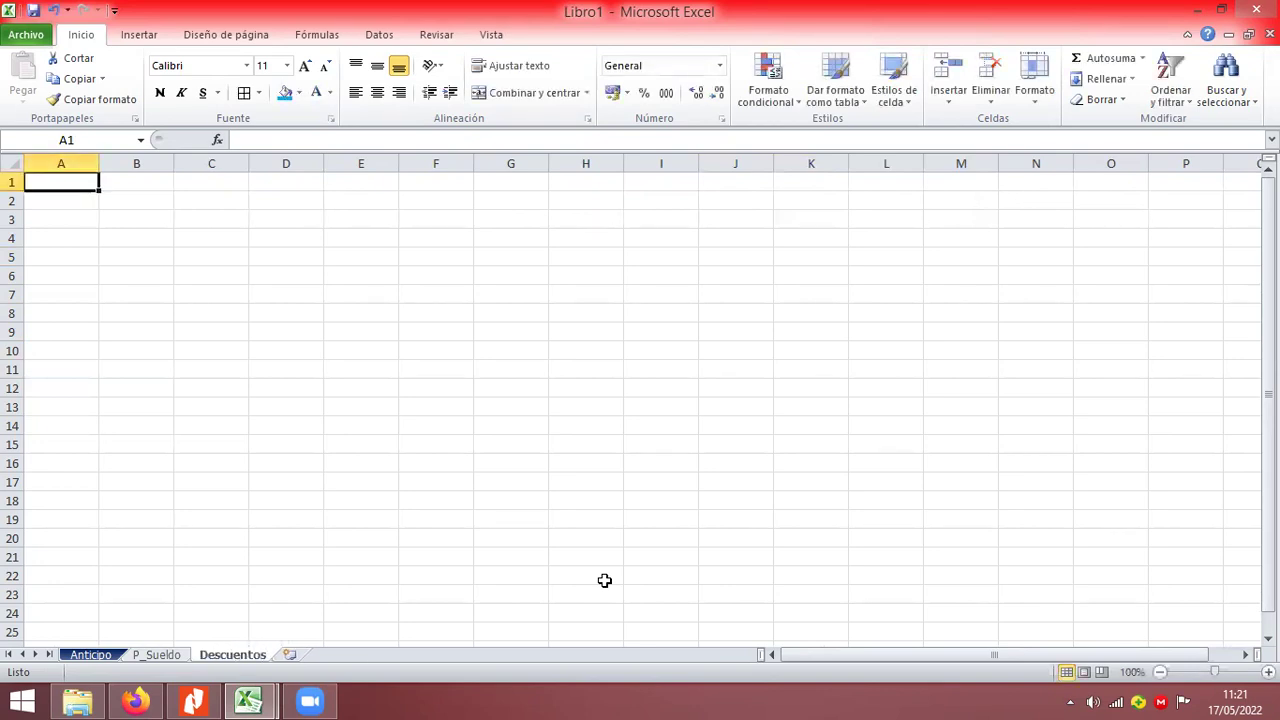
click(168, 654)
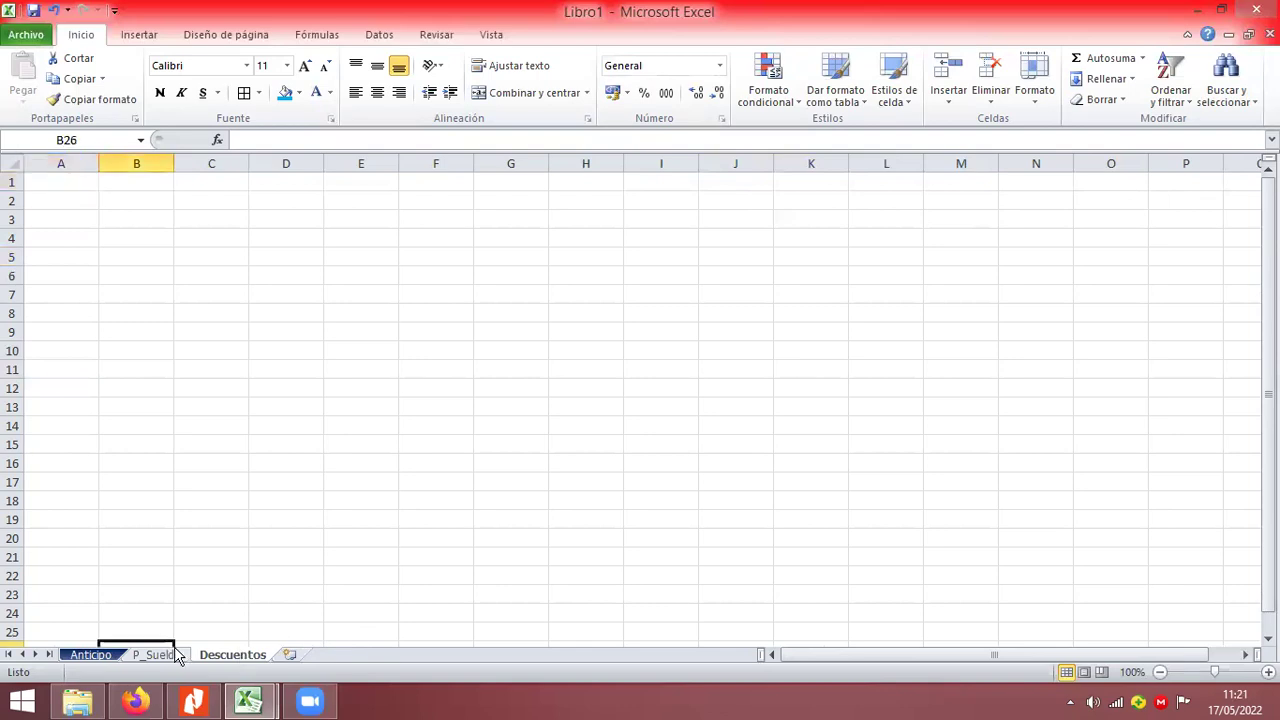
click(232, 654)
Return to P_Sueldo and select the first employee's entry date and salary cells.
click(157, 654)
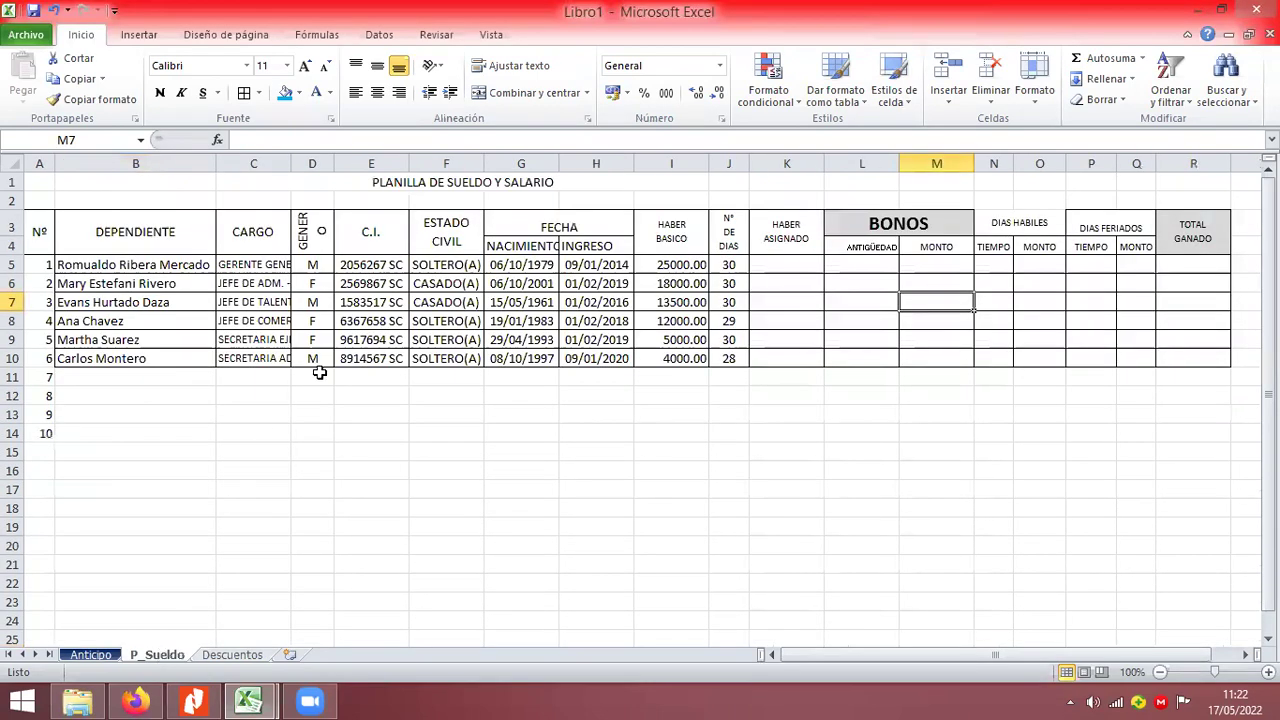
click(400, 340)
click(473, 301)
drag(600, 265, 665, 266)
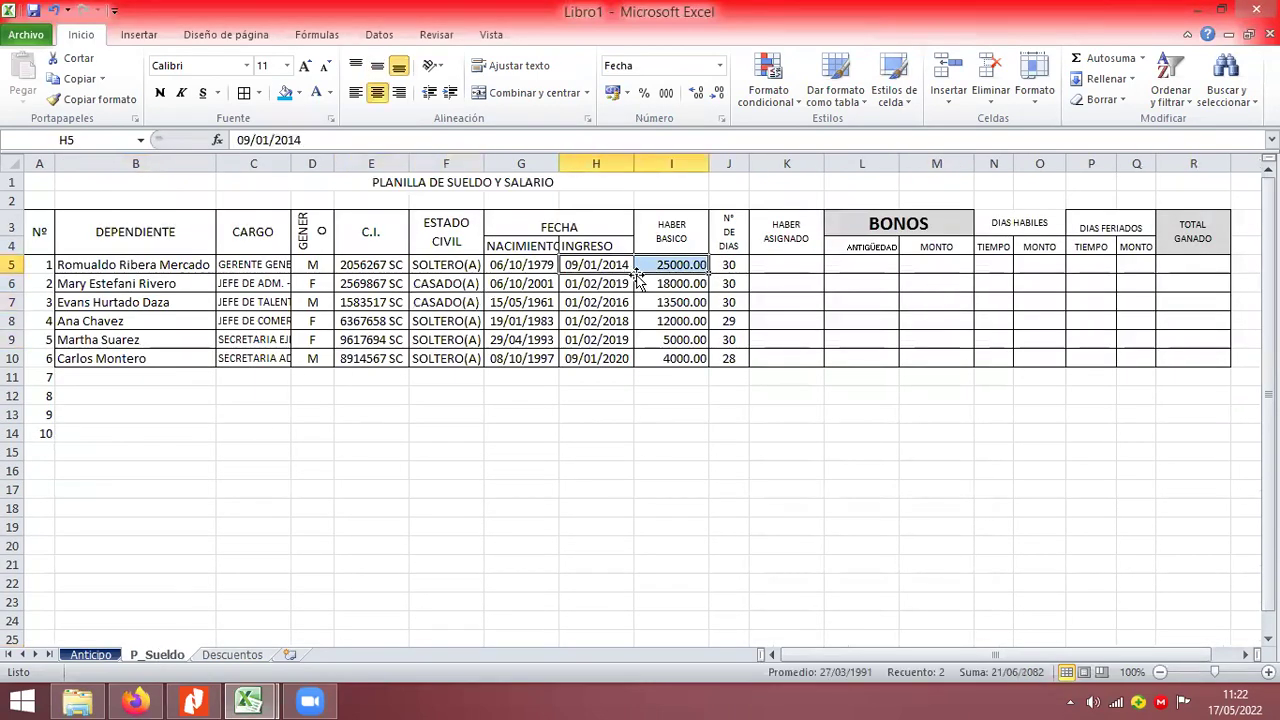